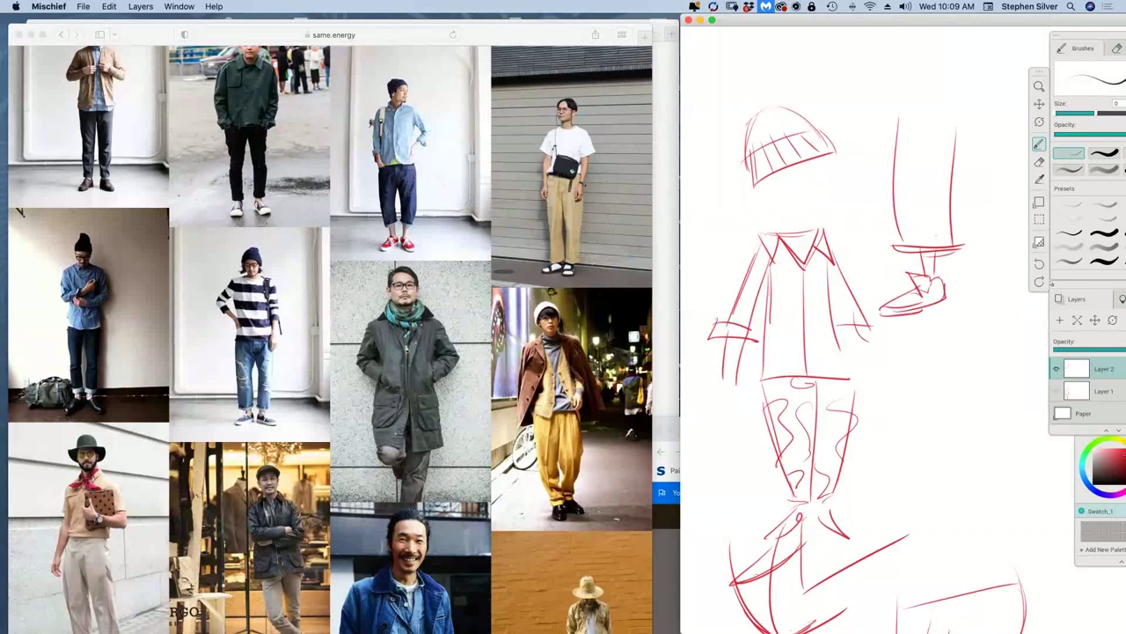
Step: Finish the separate trouser-leg sketch with a turned-up cuff, a ripped knee and a firmer outer edge
{"action": "mouse_move", "coordinate": [894, 239]}
{"action": "left_mouse_down"}
{"action": "mouse_move", "coordinate": [955, 237]}
{"action": "mouse_move", "coordinate": [951, 252]}
{"action": "left_mouse_up"}
{"action": "mouse_move", "coordinate": [896, 167]}
{"action": "left_mouse_down"}
{"action": "mouse_move", "coordinate": [927, 156]}
{"action": "mouse_move", "coordinate": [947, 168]}
{"action": "left_mouse_up"}
{"action": "mouse_move", "coordinate": [894, 172]}
{"action": "left_mouse_down"}
{"action": "mouse_move", "coordinate": [936, 168]}
{"action": "mouse_move", "coordinate": [935, 178]}
{"action": "left_mouse_up"}
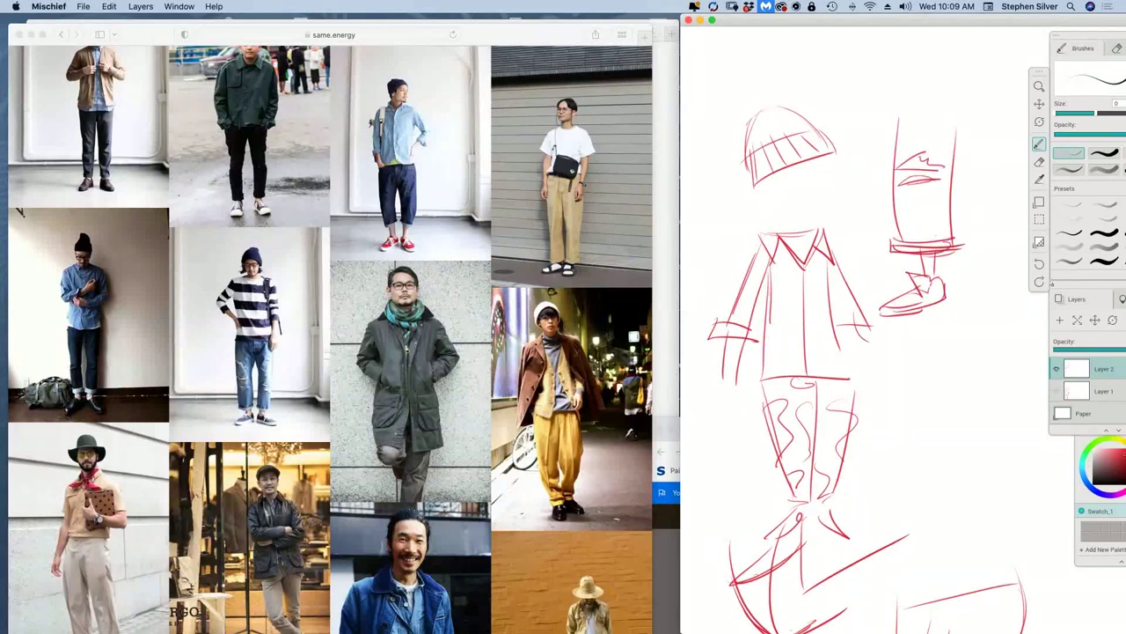
{"action": "left_click_drag", "start_coordinate": [957, 107], "coordinate": [955, 148]}
Step: Examine the street-fashion photos further down the same.energy results for clothing ideas
{"action": "scroll", "coordinate": [436, 384], "scroll_direction": "down", "scroll_amount": 5}
{"action": "scroll", "coordinate": [433, 387], "scroll_direction": "down", "scroll_amount": 5}
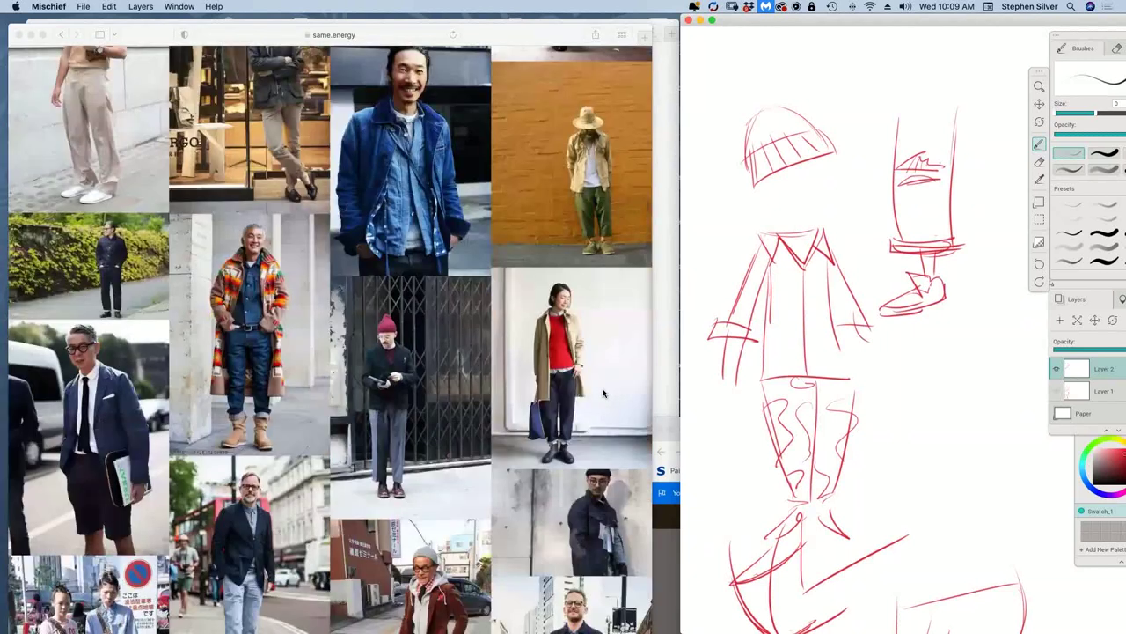
{"action": "scroll", "coordinate": [537, 378], "scroll_direction": "down", "scroll_amount": 5}
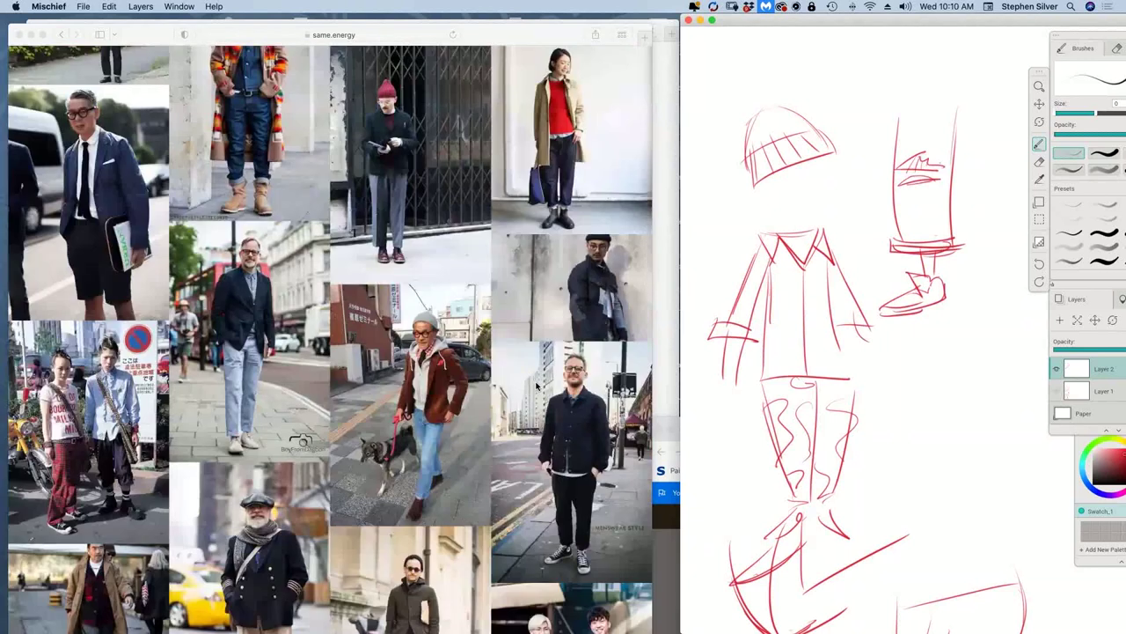
{"action": "scroll", "coordinate": [537, 385], "scroll_direction": "down", "scroll_amount": 5}
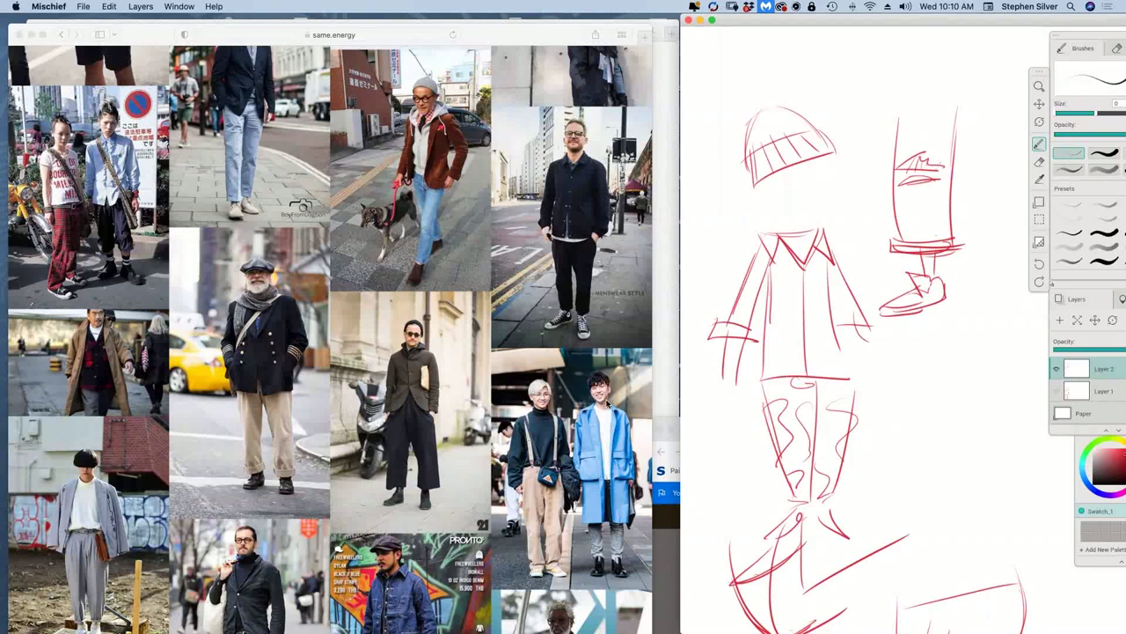
{"action": "scroll", "coordinate": [604, 406], "scroll_direction": "down", "scroll_amount": 5}
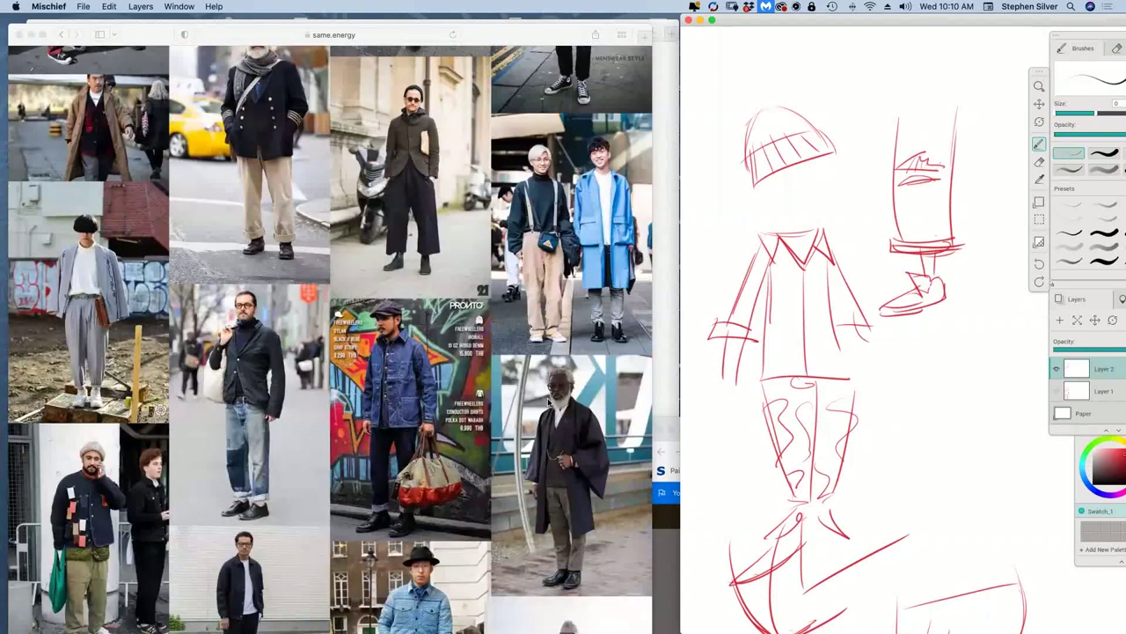
{"action": "scroll", "coordinate": [549, 407], "scroll_direction": "down", "scroll_amount": 5}
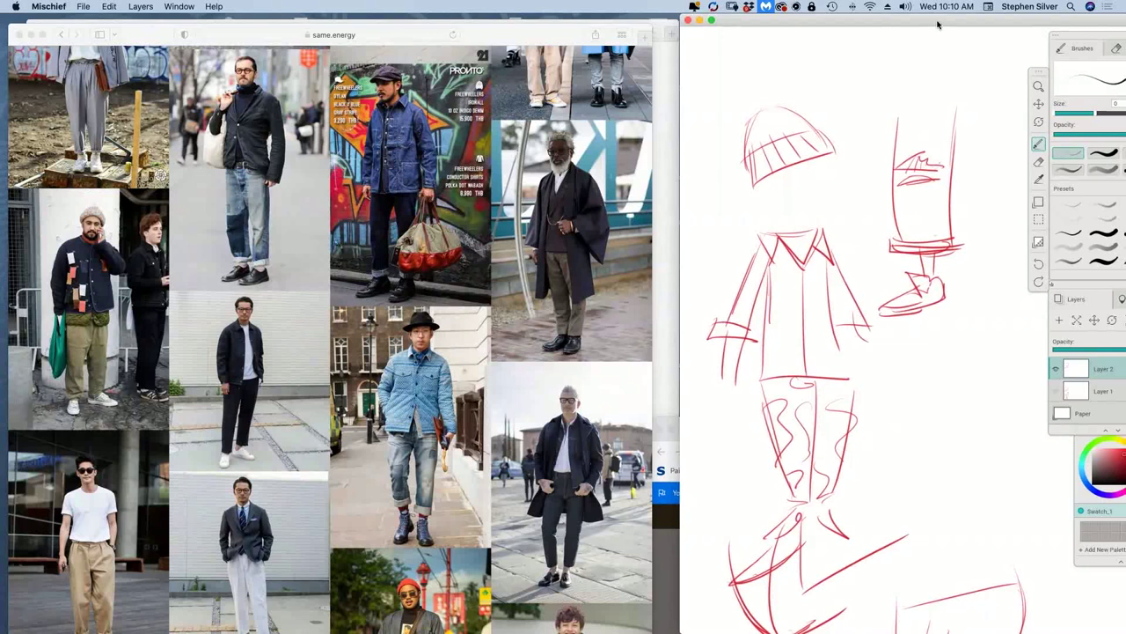
Step: Shift the canvas window aside, switch to the photographer's Instagram profile in Safari and look over its header and portrait posts
{"action": "left_click_drag", "start_coordinate": [926, 31], "coordinate": [912, 31]}
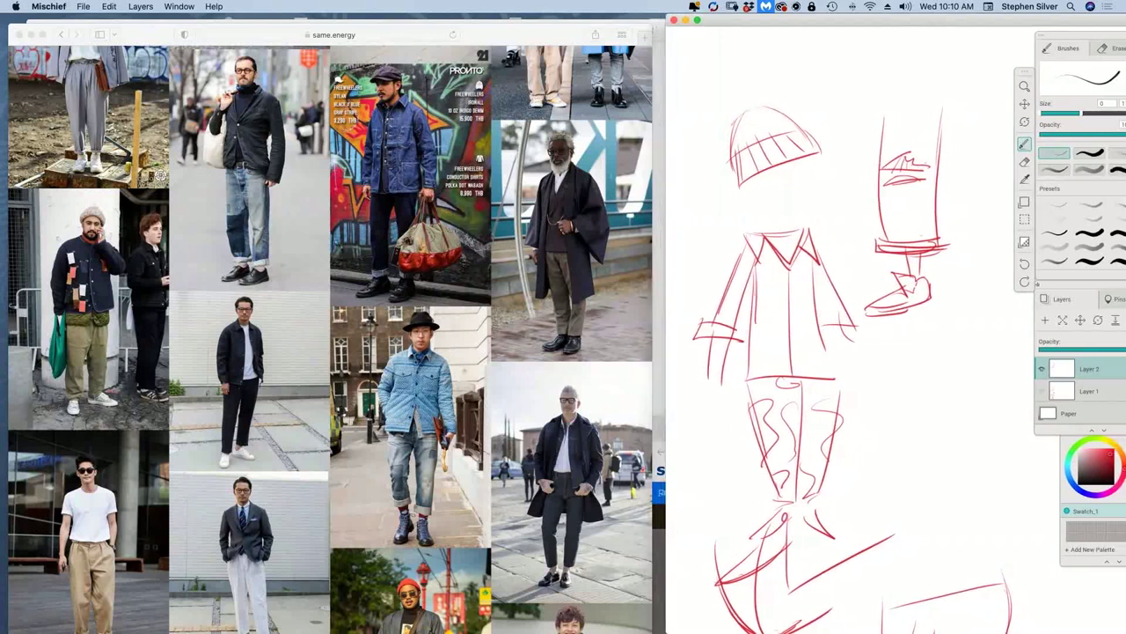
{"action": "double_click", "coordinate": [150, 38]}
{"action": "left_click_drag", "start_coordinate": [168, 39], "coordinate": [149, 61]}
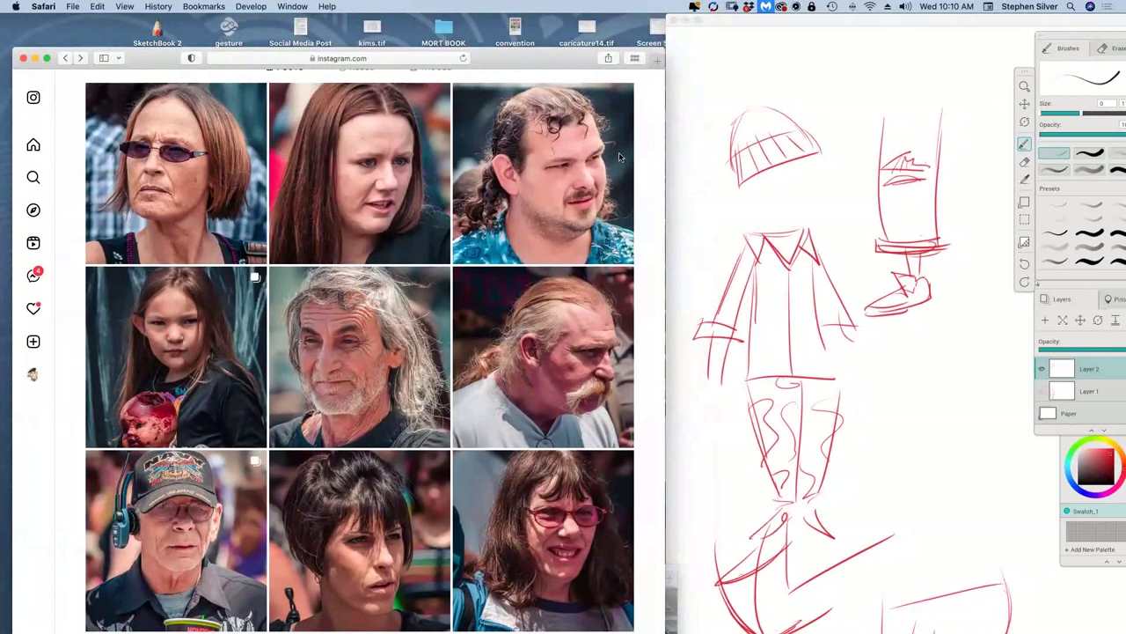
{"action": "scroll", "coordinate": [619, 157], "scroll_direction": "up", "scroll_amount": 5}
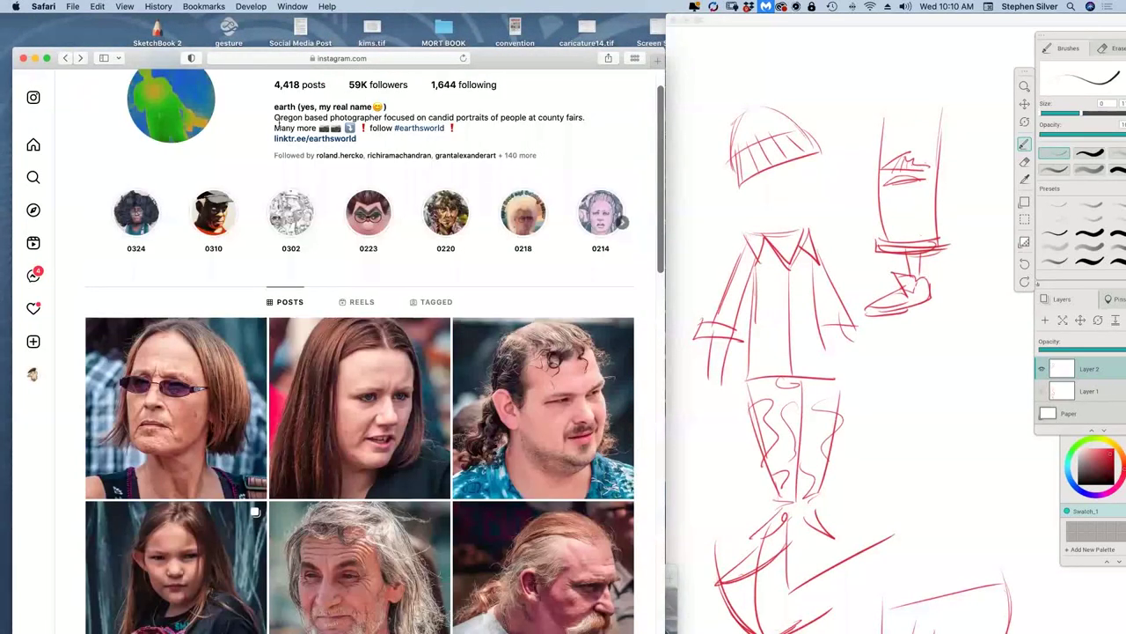
{"action": "scroll", "coordinate": [282, 114], "scroll_direction": "up", "scroll_amount": 1}
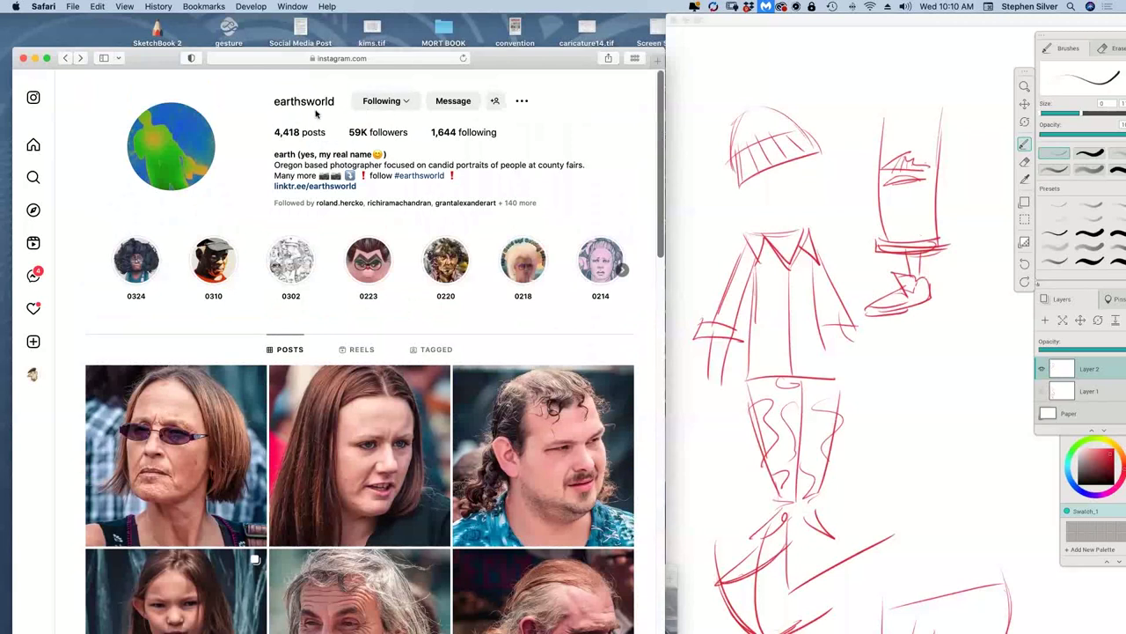
{"action": "scroll", "coordinate": [352, 227], "scroll_direction": "down", "scroll_amount": 5}
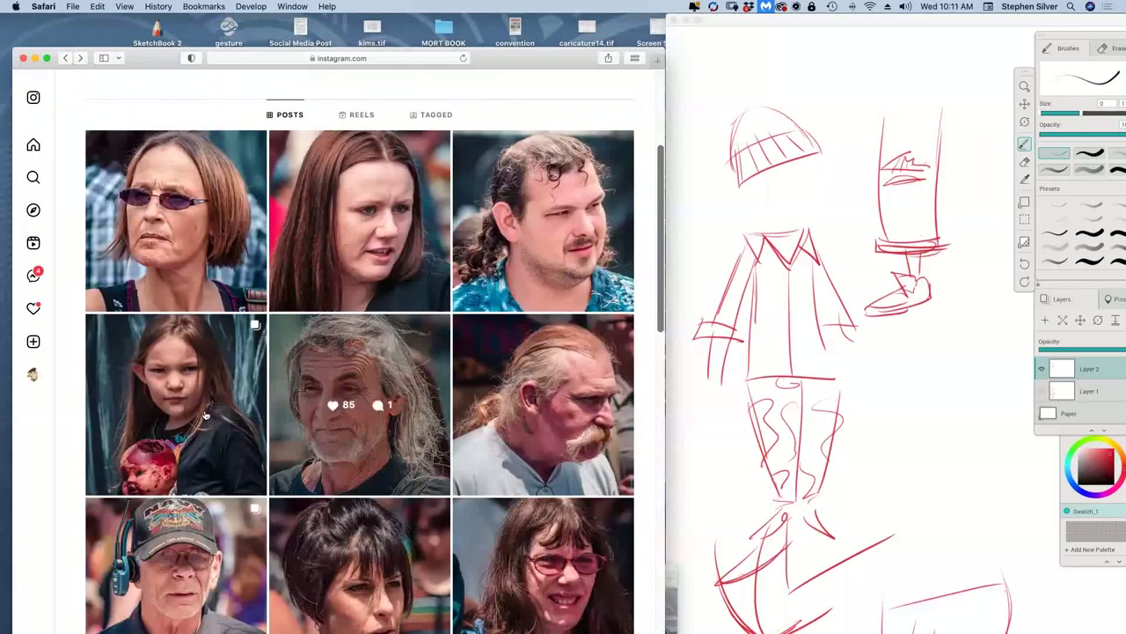
Step: View both photos of the post showing the girl holding a bloodied doll, and close the post
{"action": "left_click", "coordinate": [193, 370]}
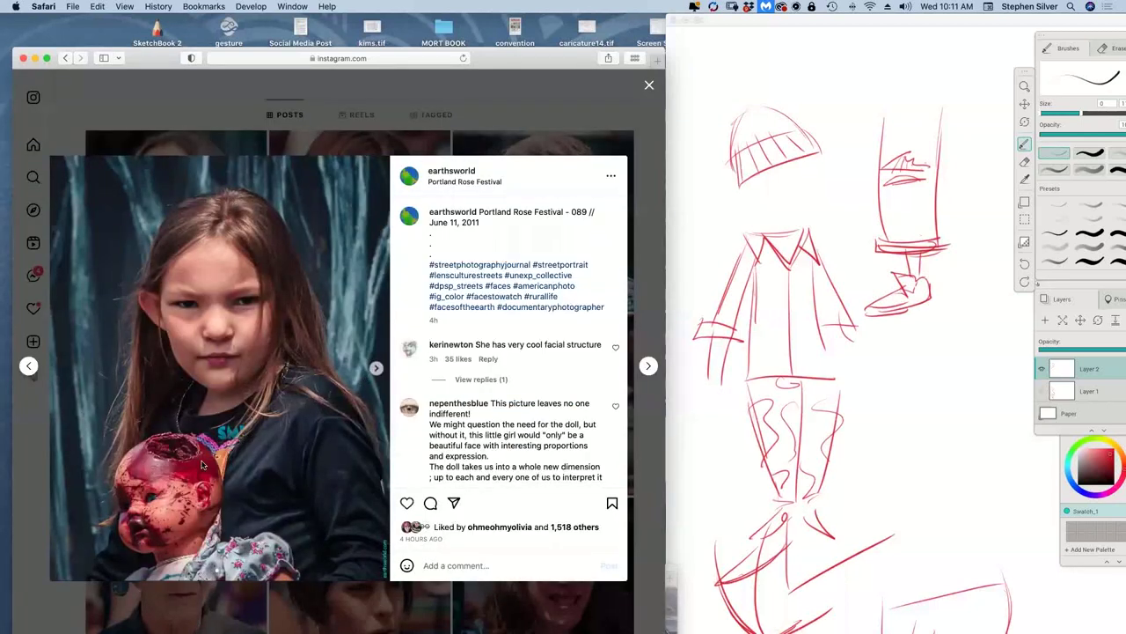
{"action": "left_click", "coordinate": [377, 370]}
{"action": "left_click", "coordinate": [380, 373]}
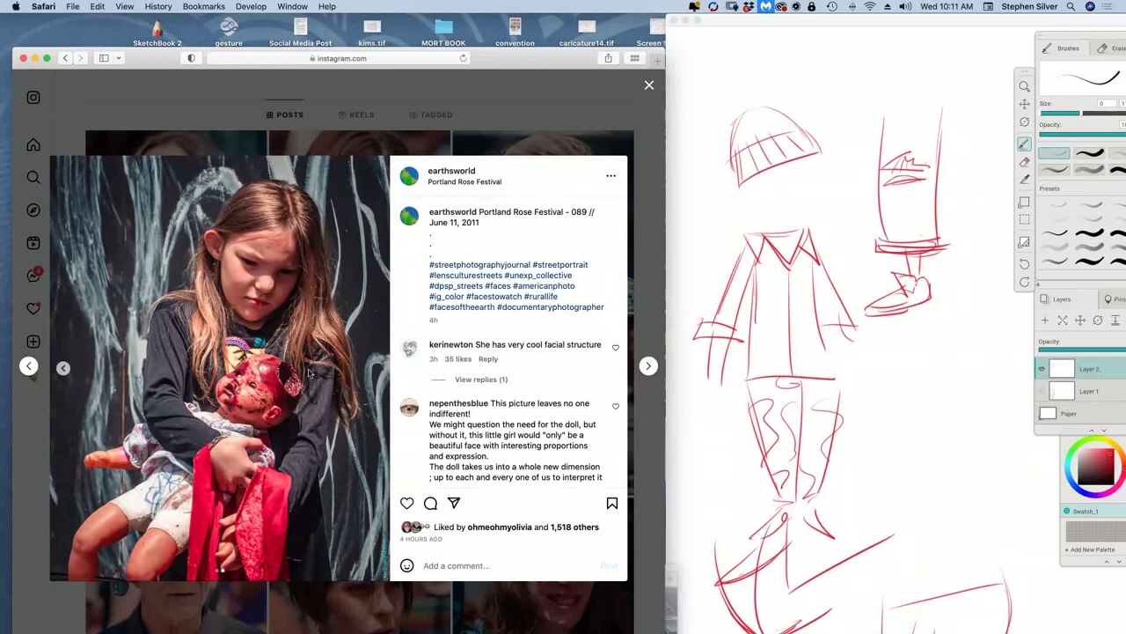
{"action": "left_click", "coordinate": [63, 369]}
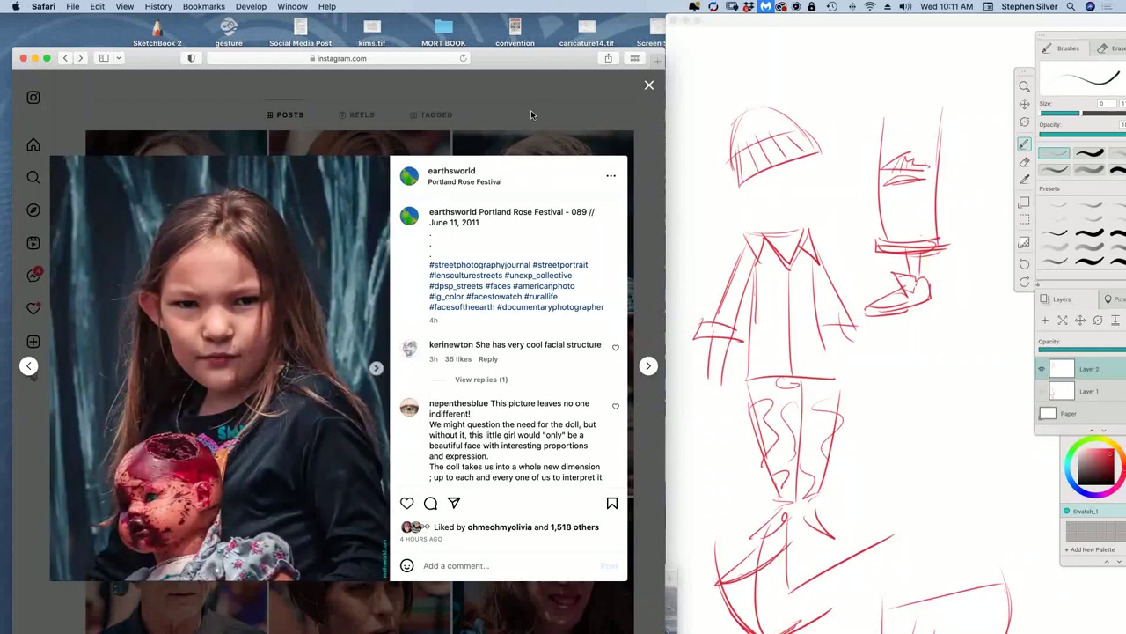
{"action": "left_click", "coordinate": [531, 111]}
Step: Arrange the Instagram portraits and the Mischief canvas side by side, with blank canvas above the earlier clothing sketches
{"action": "left_click_drag", "start_coordinate": [160, 58], "coordinate": [146, 26]}
{"action": "left_click", "coordinate": [915, 387]}
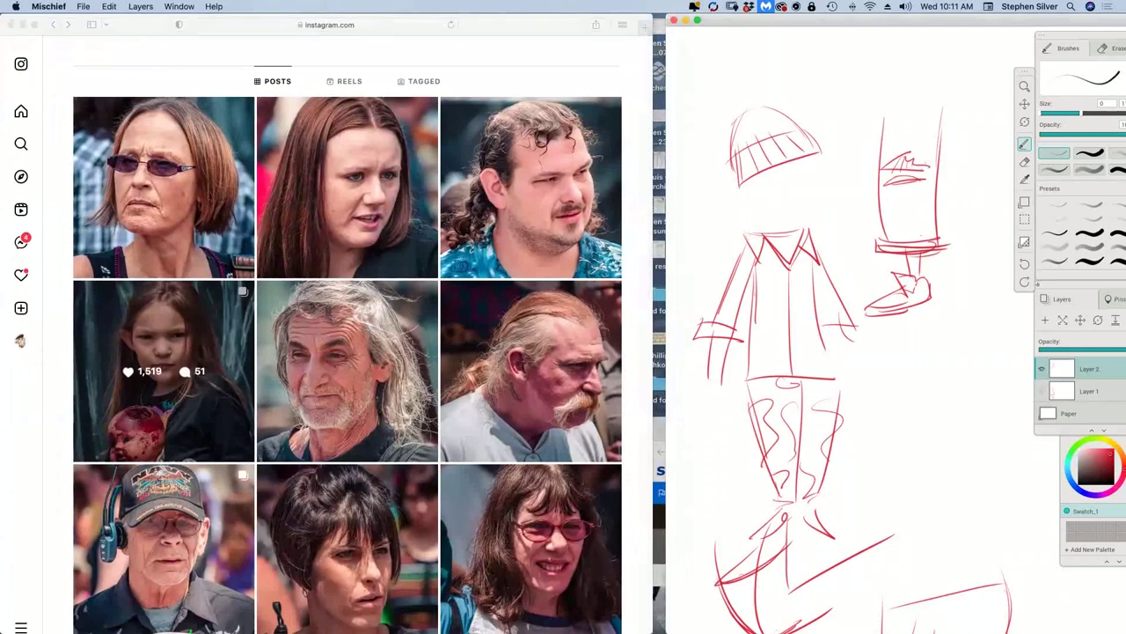
{"action": "left_click_drag", "start_coordinate": [927, 26], "coordinate": [903, 25]}
{"action": "key", "text": "space"}
{"action": "left_click_drag", "start_coordinate": [842, 169], "coordinate": [927, 622]}
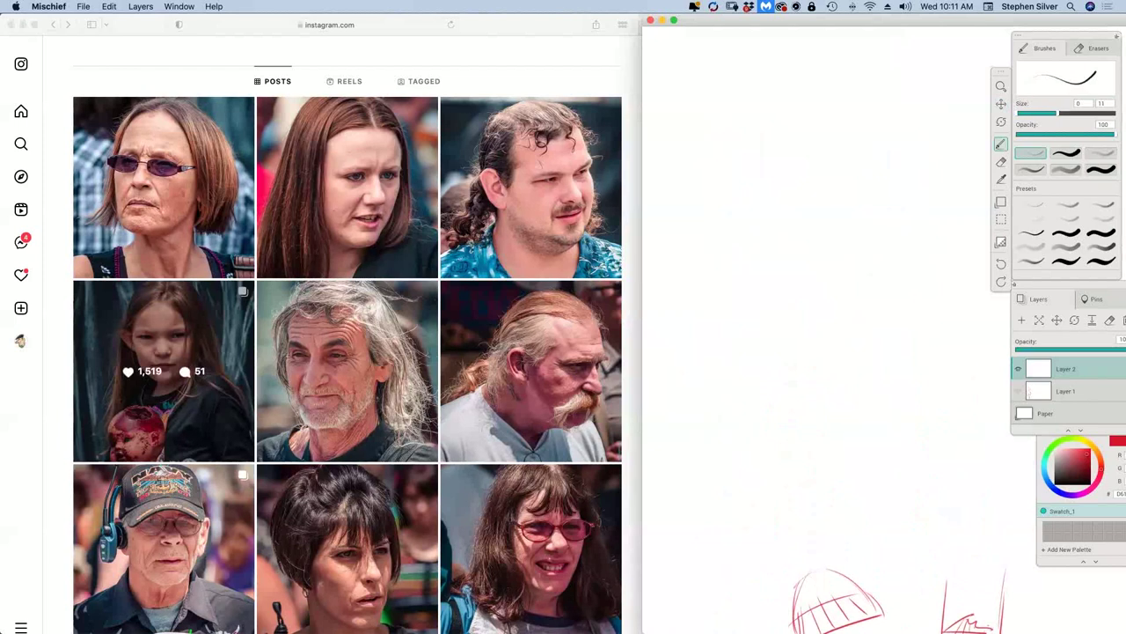
Step: Sketch the woman's head on the blank canvas with an angular face, bobbed hair, sunglasses, mouth and neck
{"action": "left_click_drag", "start_coordinate": [769, 113], "coordinate": [770, 155]}
{"action": "mouse_move", "coordinate": [762, 106]}
{"action": "left_mouse_down"}
{"action": "mouse_move", "coordinate": [829, 185]}
{"action": "mouse_move", "coordinate": [771, 184]}
{"action": "mouse_move", "coordinate": [781, 199]}
{"action": "mouse_move", "coordinate": [831, 176]}
{"action": "left_mouse_up"}
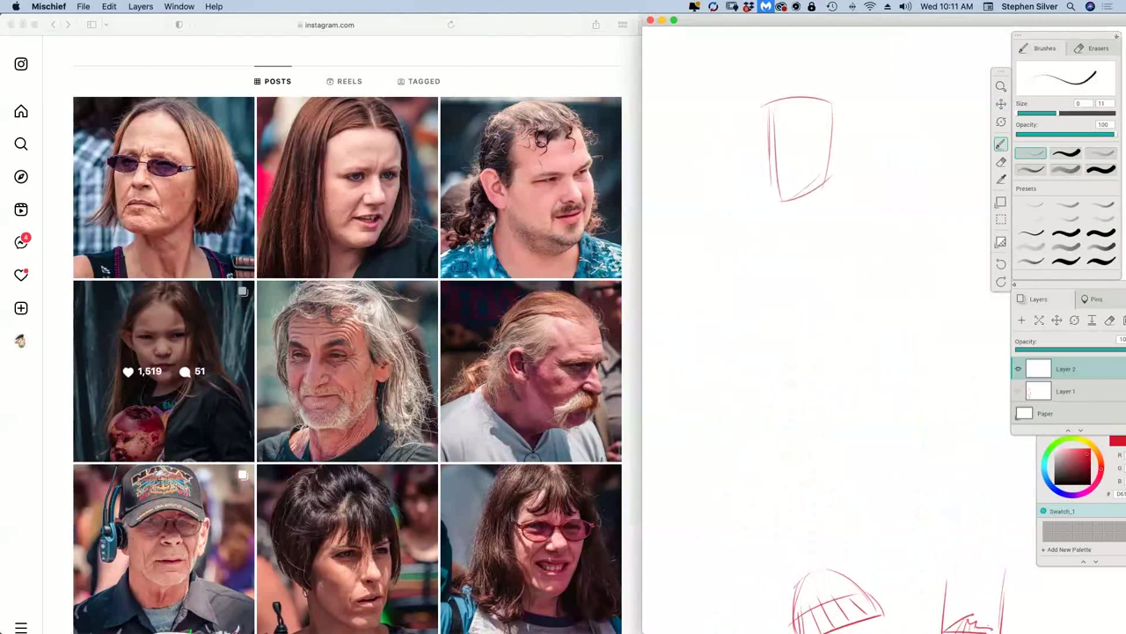
{"action": "mouse_move", "coordinate": [816, 106]}
{"action": "left_mouse_down"}
{"action": "mouse_move", "coordinate": [816, 183]}
{"action": "mouse_move", "coordinate": [859, 171]}
{"action": "left_mouse_up"}
{"action": "mouse_move", "coordinate": [837, 102]}
{"action": "left_mouse_down"}
{"action": "mouse_move", "coordinate": [851, 157]}
{"action": "mouse_move", "coordinate": [748, 187]}
{"action": "mouse_move", "coordinate": [781, 176]}
{"action": "left_mouse_up"}
{"action": "left_click_drag", "start_coordinate": [752, 130], "coordinate": [804, 130]}
{"action": "mouse_move", "coordinate": [755, 141]}
{"action": "left_mouse_down"}
{"action": "mouse_move", "coordinate": [823, 131]}
{"action": "mouse_move", "coordinate": [795, 158]}
{"action": "mouse_move", "coordinate": [804, 175]}
{"action": "left_mouse_up"}
{"action": "left_click_drag", "start_coordinate": [779, 178], "coordinate": [802, 178]}
{"action": "mouse_move", "coordinate": [797, 128]}
{"action": "left_mouse_down"}
{"action": "mouse_move", "coordinate": [817, 123]}
{"action": "mouse_move", "coordinate": [802, 94]}
{"action": "mouse_move", "coordinate": [845, 109]}
{"action": "left_mouse_up"}
{"action": "mouse_move", "coordinate": [828, 153]}
{"action": "left_mouse_down"}
{"action": "mouse_move", "coordinate": [811, 217]}
{"action": "mouse_move", "coordinate": [799, 212]}
{"action": "mouse_move", "coordinate": [850, 212]}
{"action": "left_mouse_up"}
Step: Sketch a slim torso below the head with a scooped neckline, patterned shoulder area, narrow waist and waistband
{"action": "left_click_drag", "start_coordinate": [763, 215], "coordinate": [781, 274]}
{"action": "left_click_drag", "start_coordinate": [766, 220], "coordinate": [778, 264]}
{"action": "mouse_move", "coordinate": [823, 215]}
{"action": "left_mouse_down"}
{"action": "mouse_move", "coordinate": [821, 255]}
{"action": "mouse_move", "coordinate": [845, 232]}
{"action": "left_mouse_up"}
{"action": "mouse_move", "coordinate": [820, 240]}
{"action": "left_mouse_down"}
{"action": "mouse_move", "coordinate": [841, 239]}
{"action": "mouse_move", "coordinate": [827, 240]}
{"action": "left_mouse_up"}
{"action": "left_click_drag", "start_coordinate": [827, 231], "coordinate": [839, 240]}
{"action": "mouse_move", "coordinate": [790, 214]}
{"action": "left_mouse_down"}
{"action": "mouse_move", "coordinate": [799, 239]}
{"action": "mouse_move", "coordinate": [814, 216]}
{"action": "mouse_move", "coordinate": [820, 292]}
{"action": "left_mouse_up"}
{"action": "left_click_drag", "start_coordinate": [776, 237], "coordinate": [789, 294]}
{"action": "left_click_drag", "start_coordinate": [839, 234], "coordinate": [818, 327]}
{"action": "mouse_move", "coordinate": [790, 279]}
{"action": "left_mouse_down"}
{"action": "mouse_move", "coordinate": [788, 319]}
{"action": "mouse_move", "coordinate": [824, 316]}
{"action": "left_mouse_up"}
{"action": "mouse_move", "coordinate": [781, 314]}
{"action": "left_mouse_down"}
{"action": "mouse_move", "coordinate": [820, 317]}
{"action": "mouse_move", "coordinate": [780, 349]}
{"action": "left_mouse_up"}
{"action": "mouse_move", "coordinate": [820, 294]}
{"action": "left_mouse_down"}
{"action": "mouse_move", "coordinate": [811, 344]}
{"action": "mouse_move", "coordinate": [816, 328]}
{"action": "left_mouse_up"}
{"action": "left_click_drag", "start_coordinate": [785, 334], "coordinate": [818, 333]}
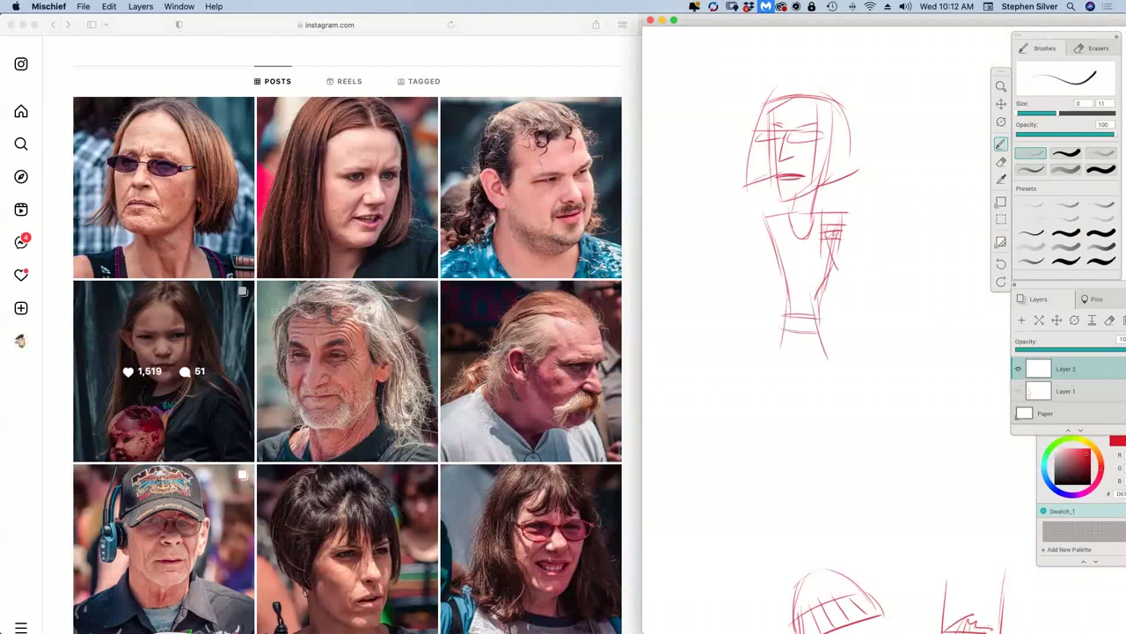
Step: Label the head with a circled 1 and the torso with a circled 2
{"action": "left_click_drag", "start_coordinate": [886, 121], "coordinate": [886, 151]}
{"action": "left_click_drag", "start_coordinate": [880, 120], "coordinate": [896, 120]}
{"action": "left_click_drag", "start_coordinate": [871, 262], "coordinate": [887, 282]}
{"action": "left_click_drag", "start_coordinate": [875, 252], "coordinate": [871, 253]}
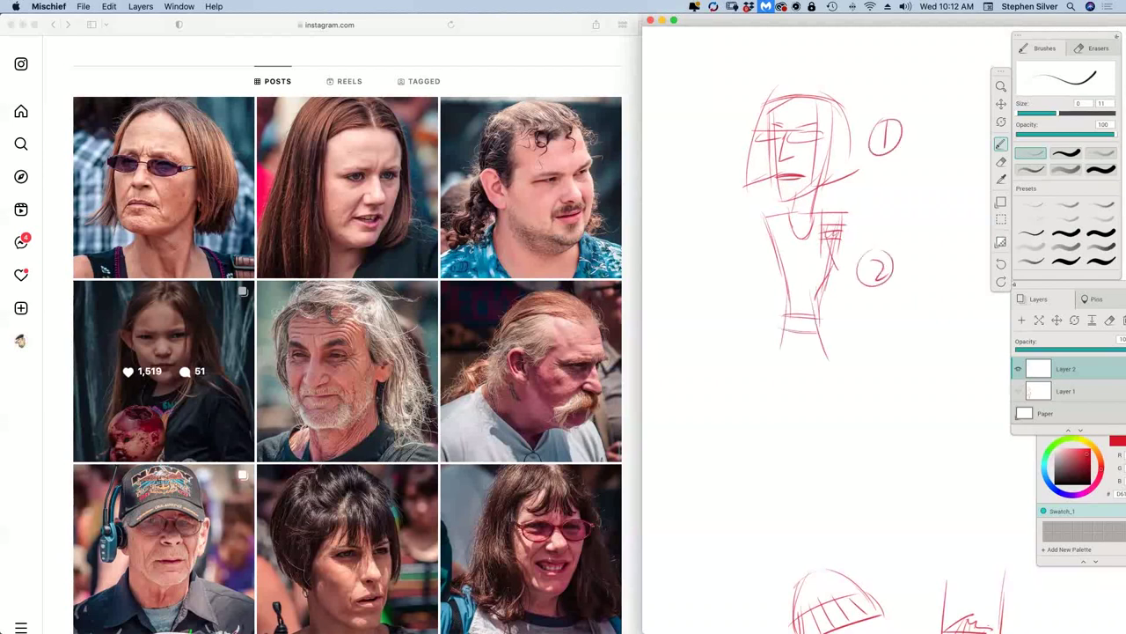
Step: Draw cropped trousers below the waistband with wide hips, an inseam and cuffs at the hems
{"action": "mouse_move", "coordinate": [772, 336]}
{"action": "left_mouse_down"}
{"action": "mouse_move", "coordinate": [760, 398]}
{"action": "mouse_move", "coordinate": [775, 465]}
{"action": "left_mouse_up"}
{"action": "mouse_move", "coordinate": [825, 331]}
{"action": "left_mouse_down"}
{"action": "mouse_move", "coordinate": [847, 384]}
{"action": "mouse_move", "coordinate": [837, 488]}
{"action": "left_mouse_up"}
{"action": "left_click_drag", "start_coordinate": [804, 382], "coordinate": [806, 482]}
{"action": "mouse_move", "coordinate": [762, 396]}
{"action": "left_mouse_down"}
{"action": "mouse_move", "coordinate": [776, 507]}
{"action": "mouse_move", "coordinate": [806, 507]}
{"action": "left_mouse_up"}
{"action": "left_click_drag", "start_coordinate": [804, 443], "coordinate": [807, 507]}
{"action": "left_click_drag", "start_coordinate": [842, 434], "coordinate": [832, 510]}
{"action": "mouse_move", "coordinate": [768, 499]}
{"action": "left_mouse_down"}
{"action": "mouse_move", "coordinate": [800, 499]}
{"action": "mouse_move", "coordinate": [803, 512]}
{"action": "left_mouse_up"}
{"action": "left_click_drag", "start_coordinate": [803, 501], "coordinate": [836, 505]}
{"action": "left_click_drag", "start_coordinate": [802, 345], "coordinate": [810, 384]}
Step: Draw the ankles below the trouser cuffs and a pair of pointed shoes turned outward
{"action": "left_click_drag", "start_coordinate": [783, 500], "coordinate": [785, 544]}
{"action": "left_click_drag", "start_coordinate": [800, 510], "coordinate": [797, 556]}
{"action": "left_click_drag", "start_coordinate": [789, 491], "coordinate": [783, 542]}
{"action": "left_click_drag", "start_coordinate": [790, 504], "coordinate": [779, 565]}
{"action": "mouse_move", "coordinate": [793, 552]}
{"action": "left_mouse_down"}
{"action": "mouse_move", "coordinate": [797, 565]}
{"action": "mouse_move", "coordinate": [745, 588]}
{"action": "mouse_move", "coordinate": [784, 582]}
{"action": "left_mouse_up"}
{"action": "left_click_drag", "start_coordinate": [748, 587], "coordinate": [805, 571]}
{"action": "mouse_move", "coordinate": [824, 493]}
{"action": "left_mouse_down"}
{"action": "mouse_move", "coordinate": [822, 551]}
{"action": "mouse_move", "coordinate": [806, 556]}
{"action": "left_mouse_up"}
{"action": "mouse_move", "coordinate": [811, 500]}
{"action": "left_mouse_down"}
{"action": "mouse_move", "coordinate": [808, 561]}
{"action": "mouse_move", "coordinate": [848, 592]}
{"action": "left_mouse_up"}
{"action": "mouse_move", "coordinate": [827, 567]}
{"action": "left_mouse_down"}
{"action": "mouse_move", "coordinate": [873, 593]}
{"action": "mouse_move", "coordinate": [864, 599]}
{"action": "left_mouse_up"}
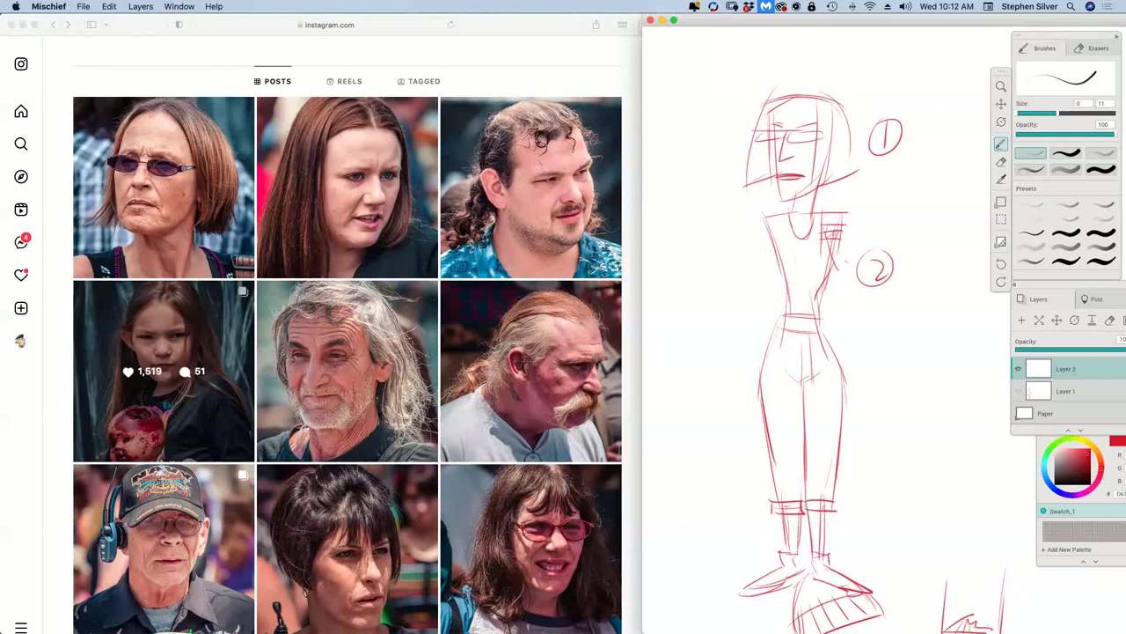
Step: Add rips, tears and wavy distressed lines along both trouser legs
{"action": "left_click_drag", "start_coordinate": [774, 442], "coordinate": [800, 450]}
{"action": "left_click_drag", "start_coordinate": [774, 457], "coordinate": [802, 456]}
{"action": "left_click_drag", "start_coordinate": [758, 364], "coordinate": [778, 389]}
{"action": "left_click_drag", "start_coordinate": [762, 387], "coordinate": [779, 423]}
{"action": "left_click_drag", "start_coordinate": [789, 373], "coordinate": [786, 444]}
{"action": "left_click_drag", "start_coordinate": [771, 470], "coordinate": [794, 493]}
{"action": "left_click_drag", "start_coordinate": [822, 371], "coordinate": [837, 412]}
{"action": "left_click_drag", "start_coordinate": [830, 408], "coordinate": [841, 426]}
{"action": "mouse_move", "coordinate": [815, 456]}
{"action": "left_mouse_down"}
{"action": "mouse_move", "coordinate": [818, 477]}
{"action": "mouse_move", "coordinate": [842, 484]}
{"action": "left_mouse_up"}
{"action": "left_click_drag", "start_coordinate": [820, 371], "coordinate": [828, 392]}
Step: Refine the neckline and draw one hanging arm with a hatched rectangular item beside the thigh
{"action": "mouse_move", "coordinate": [785, 218]}
{"action": "left_mouse_down"}
{"action": "mouse_move", "coordinate": [762, 308]}
{"action": "mouse_move", "coordinate": [801, 227]}
{"action": "left_mouse_up"}
{"action": "mouse_move", "coordinate": [759, 231]}
{"action": "left_mouse_down"}
{"action": "mouse_move", "coordinate": [737, 292]}
{"action": "mouse_move", "coordinate": [750, 285]}
{"action": "left_mouse_up"}
{"action": "mouse_move", "coordinate": [768, 238]}
{"action": "left_mouse_down"}
{"action": "mouse_move", "coordinate": [730, 368]}
{"action": "mouse_move", "coordinate": [759, 367]}
{"action": "mouse_move", "coordinate": [729, 440]}
{"action": "left_mouse_up"}
{"action": "left_click_drag", "start_coordinate": [722, 390], "coordinate": [767, 377]}
{"action": "left_click_drag", "start_coordinate": [767, 373], "coordinate": [760, 452]}
{"action": "left_click_drag", "start_coordinate": [720, 446], "coordinate": [769, 441]}
{"action": "mouse_move", "coordinate": [729, 398]}
{"action": "left_mouse_down"}
{"action": "mouse_move", "coordinate": [771, 395]}
{"action": "mouse_move", "coordinate": [760, 387]}
{"action": "mouse_move", "coordinate": [771, 380]}
{"action": "mouse_move", "coordinate": [753, 370]}
{"action": "mouse_move", "coordinate": [739, 390]}
{"action": "left_mouse_up"}
{"action": "mouse_move", "coordinate": [743, 375]}
{"action": "left_mouse_down"}
{"action": "mouse_move", "coordinate": [748, 403]}
{"action": "mouse_move", "coordinate": [771, 399]}
{"action": "mouse_move", "coordinate": [744, 300]}
{"action": "mouse_move", "coordinate": [769, 251]}
{"action": "left_mouse_up"}
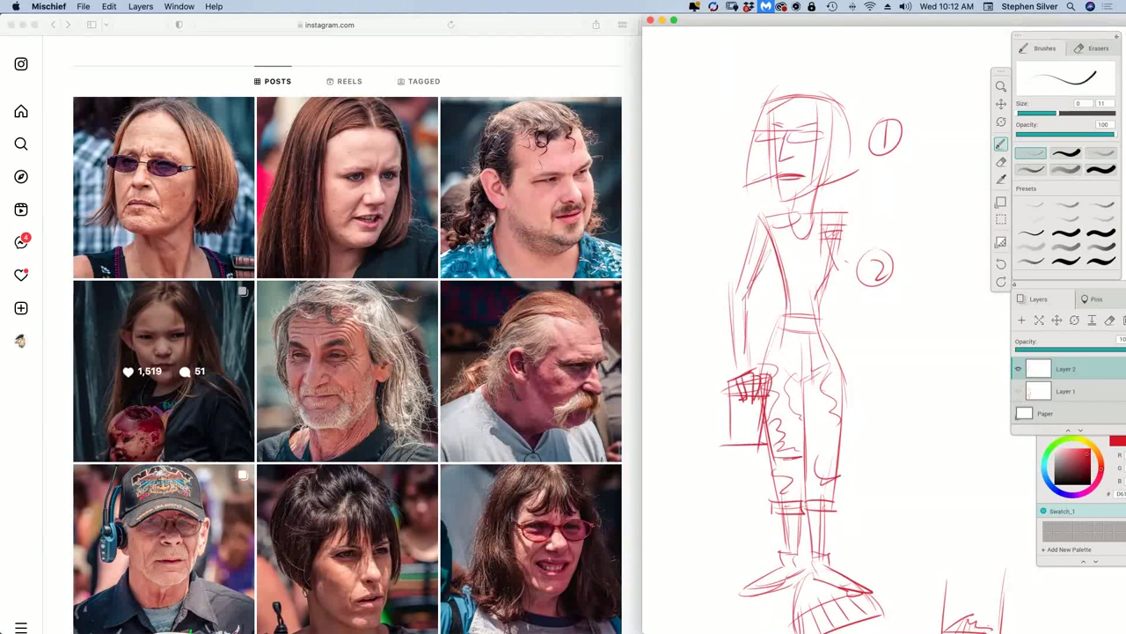
Step: Draw the figure's other arm with a raised hand, and add a large bag beside the hip
{"action": "left_click_drag", "start_coordinate": [844, 218], "coordinate": [858, 308]}
{"action": "left_click_drag", "start_coordinate": [836, 252], "coordinate": [839, 277]}
{"action": "mouse_move", "coordinate": [816, 245]}
{"action": "left_mouse_down"}
{"action": "mouse_move", "coordinate": [840, 251]}
{"action": "mouse_move", "coordinate": [813, 277]}
{"action": "left_mouse_up"}
{"action": "mouse_move", "coordinate": [808, 262]}
{"action": "left_mouse_down"}
{"action": "mouse_move", "coordinate": [825, 255]}
{"action": "mouse_move", "coordinate": [831, 318]}
{"action": "mouse_move", "coordinate": [813, 319]}
{"action": "mouse_move", "coordinate": [896, 460]}
{"action": "mouse_move", "coordinate": [836, 468]}
{"action": "left_mouse_up"}
{"action": "left_click_drag", "start_coordinate": [850, 317], "coordinate": [860, 402]}
{"action": "mouse_move", "coordinate": [821, 352]}
{"action": "left_mouse_down"}
{"action": "mouse_move", "coordinate": [885, 338]}
{"action": "mouse_move", "coordinate": [873, 392]}
{"action": "left_mouse_up"}
{"action": "left_click_drag", "start_coordinate": [877, 391], "coordinate": [837, 458]}
{"action": "mouse_move", "coordinate": [813, 284]}
{"action": "left_mouse_down"}
{"action": "mouse_move", "coordinate": [843, 387]}
{"action": "mouse_move", "coordinate": [835, 504]}
{"action": "left_mouse_up"}
{"action": "mouse_move", "coordinate": [785, 304]}
{"action": "left_mouse_down"}
{"action": "mouse_move", "coordinate": [765, 394]}
{"action": "mouse_move", "coordinate": [771, 465]}
{"action": "left_mouse_up"}
{"action": "left_click_drag", "start_coordinate": [774, 290], "coordinate": [774, 315]}
Step: Strengthen the chin, neck and angular side of the bobbed hair with darker strokes
{"action": "mouse_move", "coordinate": [794, 198]}
{"action": "left_mouse_down"}
{"action": "mouse_move", "coordinate": [793, 224]}
{"action": "mouse_move", "coordinate": [809, 213]}
{"action": "left_mouse_up"}
{"action": "mouse_move", "coordinate": [779, 187]}
{"action": "left_mouse_down"}
{"action": "mouse_move", "coordinate": [798, 200]}
{"action": "mouse_move", "coordinate": [821, 186]}
{"action": "left_mouse_up"}
{"action": "left_click_drag", "start_coordinate": [826, 116], "coordinate": [823, 183]}
{"action": "left_click_drag", "start_coordinate": [810, 190], "coordinate": [845, 176]}
{"action": "mouse_move", "coordinate": [850, 107]}
{"action": "left_mouse_down"}
{"action": "mouse_move", "coordinate": [856, 171]}
{"action": "mouse_move", "coordinate": [814, 179]}
{"action": "left_mouse_up"}
{"action": "left_click_drag", "start_coordinate": [806, 189], "coordinate": [853, 171]}
{"action": "left_click_drag", "start_coordinate": [853, 171], "coordinate": [839, 103]}
Step: Reinforce the lines of the shoulder and torso, and add further strokes to the trouser legs
{"action": "left_click_drag", "start_coordinate": [823, 204], "coordinate": [825, 225]}
{"action": "left_click_drag", "start_coordinate": [843, 216], "coordinate": [845, 302]}
{"action": "left_click_drag", "start_coordinate": [782, 271], "coordinate": [788, 313]}
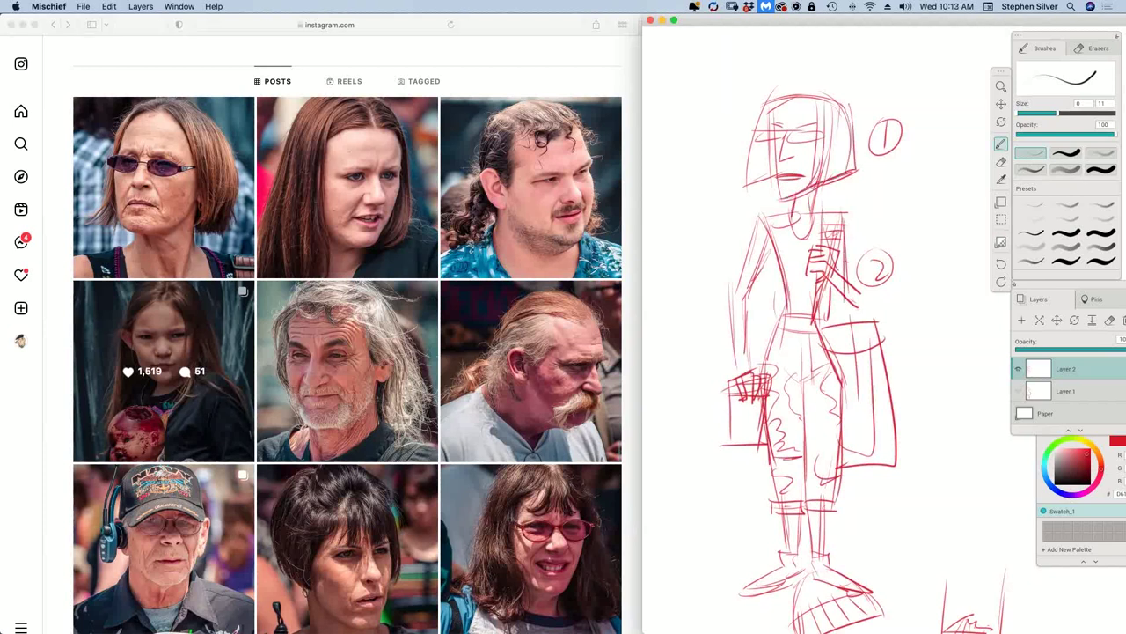
{"action": "left_click_drag", "start_coordinate": [808, 492], "coordinate": [795, 360]}
{"action": "left_click_drag", "start_coordinate": [826, 409], "coordinate": [824, 512]}
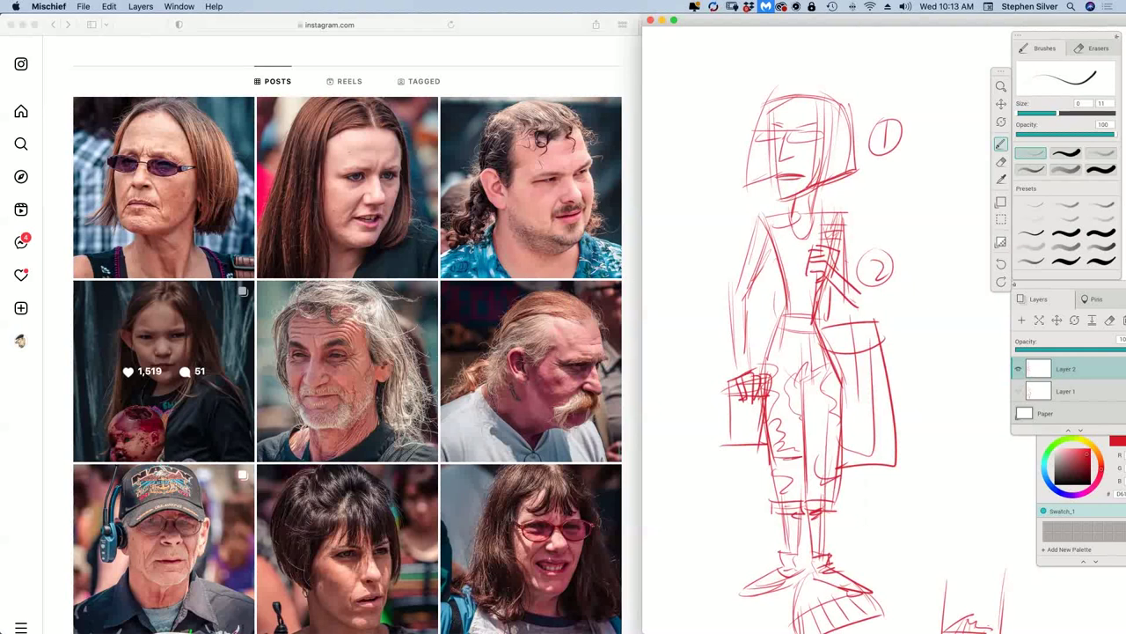
Step: Redraw the face outline, sunglasses line and squared chin with heavier strokes
{"action": "left_click_drag", "start_coordinate": [782, 104], "coordinate": [770, 191]}
{"action": "mouse_move", "coordinate": [774, 118]}
{"action": "left_mouse_down"}
{"action": "mouse_move", "coordinate": [778, 202]}
{"action": "mouse_move", "coordinate": [801, 192]}
{"action": "mouse_move", "coordinate": [792, 216]}
{"action": "left_mouse_up"}
{"action": "mouse_move", "coordinate": [772, 98]}
{"action": "left_mouse_down"}
{"action": "mouse_move", "coordinate": [789, 141]}
{"action": "mouse_move", "coordinate": [843, 121]}
{"action": "mouse_move", "coordinate": [818, 201]}
{"action": "left_mouse_up"}
{"action": "mouse_move", "coordinate": [760, 130]}
{"action": "left_mouse_down"}
{"action": "mouse_move", "coordinate": [821, 137]}
{"action": "mouse_move", "coordinate": [810, 142]}
{"action": "left_mouse_up"}
{"action": "left_click_drag", "start_coordinate": [774, 182], "coordinate": [807, 174]}
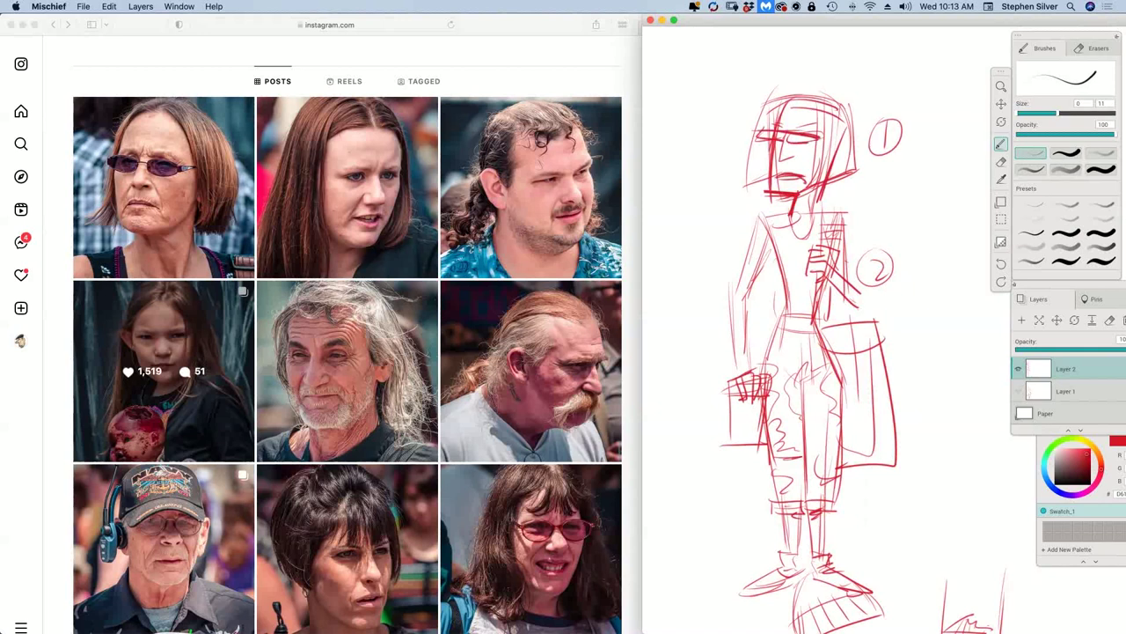
Step: Add an eye detail, thicken the neck lines and extend the shoulder line across the torso
{"action": "mouse_move", "coordinate": [799, 130]}
{"action": "left_mouse_down"}
{"action": "mouse_move", "coordinate": [811, 125]}
{"action": "mouse_move", "coordinate": [793, 129]}
{"action": "left_mouse_up"}
{"action": "mouse_move", "coordinate": [820, 175]}
{"action": "left_mouse_down"}
{"action": "mouse_move", "coordinate": [809, 222]}
{"action": "mouse_move", "coordinate": [845, 215]}
{"action": "left_mouse_up"}
{"action": "left_click_drag", "start_coordinate": [839, 215], "coordinate": [834, 232]}
{"action": "left_click_drag", "start_coordinate": [746, 227], "coordinate": [834, 211]}
{"action": "left_click_drag", "start_coordinate": [793, 276], "coordinate": [792, 326]}
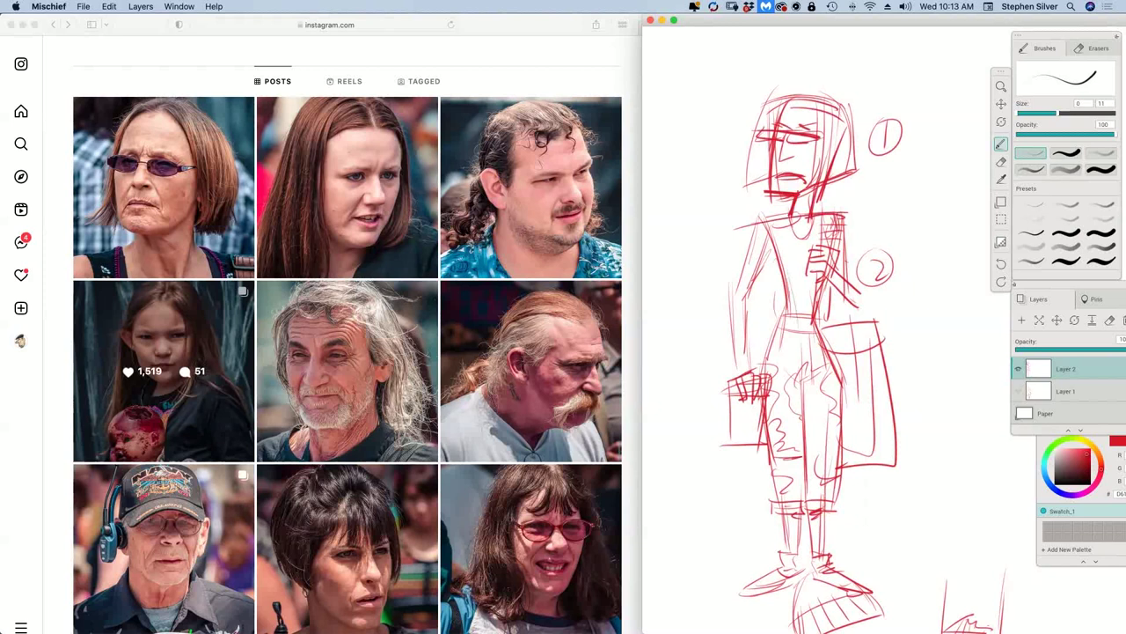
Step: Start a second figure on blank canvas beside the first, sketching a rounded head covering with a knotted tie
{"action": "key", "text": "space"}
{"action": "mouse_move", "coordinate": [959, 445]}
{"action": "left_mouse_down"}
{"action": "mouse_move", "coordinate": [836, 426]}
{"action": "mouse_move", "coordinate": [774, 396]}
{"action": "left_mouse_up"}
{"action": "mouse_move", "coordinate": [855, 201]}
{"action": "left_mouse_down"}
{"action": "mouse_move", "coordinate": [935, 196]}
{"action": "mouse_move", "coordinate": [928, 255]}
{"action": "left_mouse_up"}
{"action": "mouse_move", "coordinate": [872, 184]}
{"action": "left_mouse_down"}
{"action": "mouse_move", "coordinate": [849, 234]}
{"action": "mouse_move", "coordinate": [914, 268]}
{"action": "left_mouse_up"}
{"action": "left_click_drag", "start_coordinate": [882, 254], "coordinate": [912, 268]}
{"action": "mouse_move", "coordinate": [936, 205]}
{"action": "left_mouse_down"}
{"action": "mouse_move", "coordinate": [927, 274]}
{"action": "mouse_move", "coordinate": [933, 234]}
{"action": "mouse_move", "coordinate": [940, 252]}
{"action": "left_mouse_up"}
{"action": "left_click_drag", "start_coordinate": [941, 252], "coordinate": [913, 240]}
{"action": "mouse_move", "coordinate": [913, 247]}
{"action": "left_mouse_down"}
{"action": "mouse_move", "coordinate": [899, 276]}
{"action": "mouse_move", "coordinate": [932, 250]}
{"action": "left_mouse_up"}
{"action": "left_click_drag", "start_coordinate": [933, 246], "coordinate": [934, 278]}
Step: Sketch the second figure's hunched back and shoulders below the head, with a short sleeve and its hem on the near arm
{"action": "mouse_move", "coordinate": [851, 233]}
{"action": "left_mouse_down"}
{"action": "mouse_move", "coordinate": [803, 243]}
{"action": "mouse_move", "coordinate": [758, 304]}
{"action": "left_mouse_up"}
{"action": "left_click_drag", "start_coordinate": [811, 243], "coordinate": [754, 322]}
{"action": "mouse_move", "coordinate": [929, 253]}
{"action": "left_mouse_down"}
{"action": "mouse_move", "coordinate": [952, 268]}
{"action": "mouse_move", "coordinate": [968, 371]}
{"action": "left_mouse_up"}
{"action": "left_click_drag", "start_coordinate": [806, 278], "coordinate": [803, 361]}
{"action": "left_click_drag", "start_coordinate": [733, 345], "coordinate": [820, 359]}
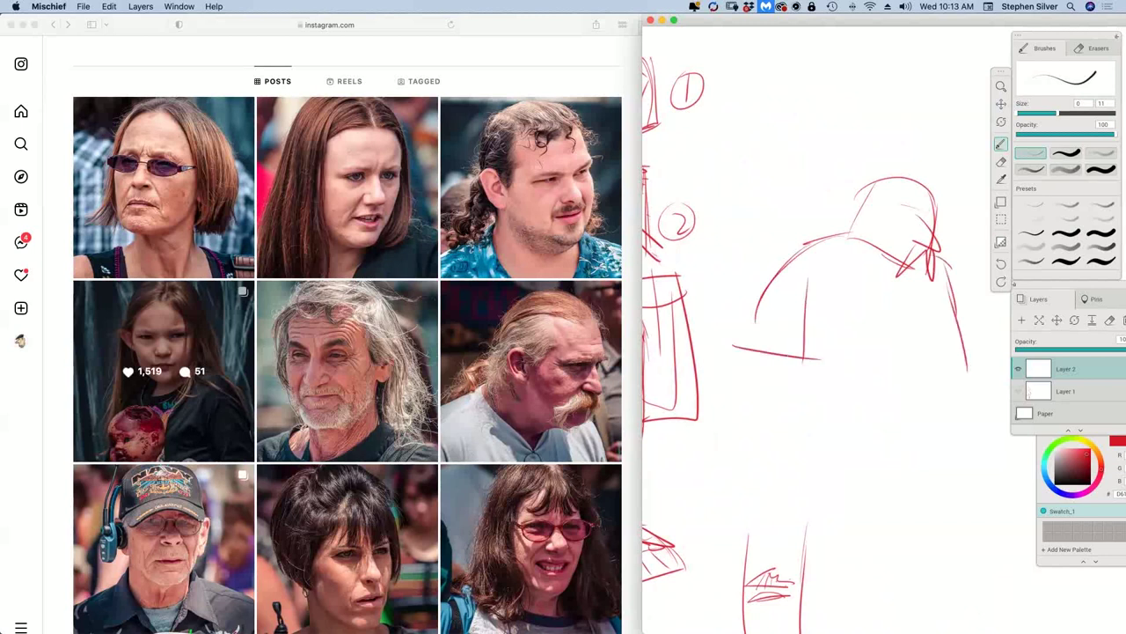
Step: Draw the sides of the second figure's chest and bulging belly, closed by a wide curved shirt hem
{"action": "mouse_move", "coordinate": [899, 286]}
{"action": "left_mouse_down"}
{"action": "mouse_move", "coordinate": [902, 327]}
{"action": "mouse_move", "coordinate": [927, 365]}
{"action": "left_mouse_up"}
{"action": "left_click_drag", "start_coordinate": [929, 328], "coordinate": [949, 403]}
{"action": "left_click_drag", "start_coordinate": [814, 325], "coordinate": [817, 388]}
{"action": "mouse_move", "coordinate": [801, 410]}
{"action": "left_mouse_down"}
{"action": "mouse_move", "coordinate": [898, 424]}
{"action": "mouse_move", "coordinate": [959, 398]}
{"action": "left_mouse_up"}
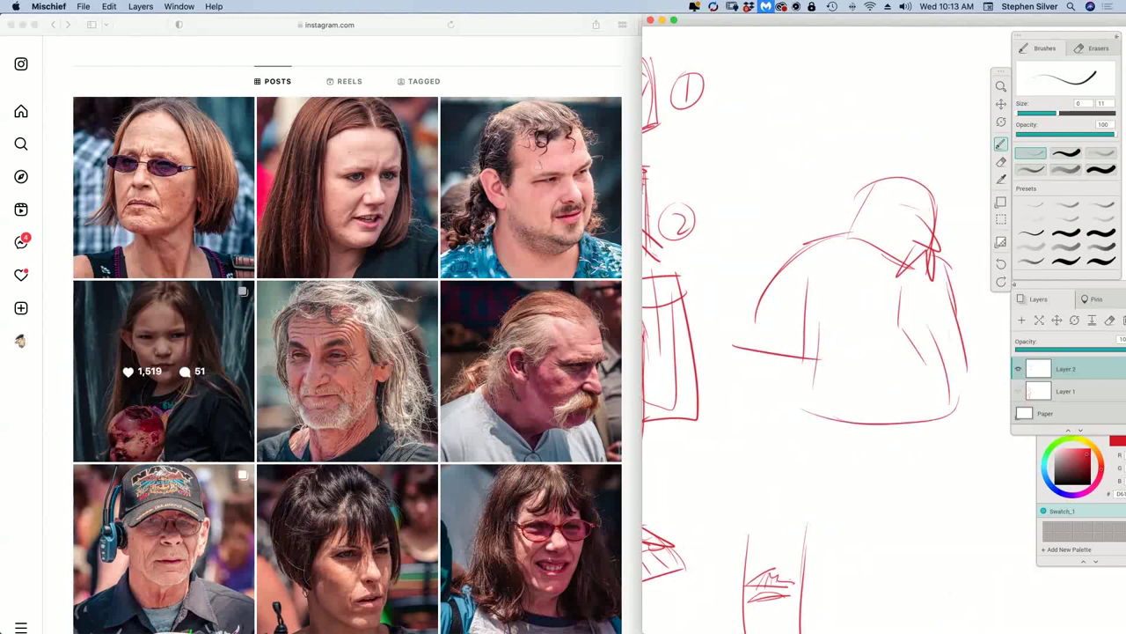
Step: Add the far sleeve with its hem and the near forearm hanging down to the wrist
{"action": "left_click_drag", "start_coordinate": [940, 268], "coordinate": [970, 338]}
{"action": "mouse_move", "coordinate": [936, 339]}
{"action": "left_mouse_down"}
{"action": "mouse_move", "coordinate": [972, 338]}
{"action": "mouse_move", "coordinate": [979, 384]}
{"action": "left_mouse_up"}
{"action": "left_click_drag", "start_coordinate": [754, 338], "coordinate": [754, 446]}
{"action": "left_click_drag", "start_coordinate": [805, 361], "coordinate": [802, 442]}
{"action": "left_click_drag", "start_coordinate": [770, 452], "coordinate": [797, 451]}
Step: Sketch wide knee-length shorts under the belly, with outer sides, crotch line and leg hems
{"action": "left_click_drag", "start_coordinate": [957, 396], "coordinate": [945, 475]}
{"action": "left_click_drag", "start_coordinate": [866, 469], "coordinate": [919, 458]}
{"action": "left_click_drag", "start_coordinate": [956, 417], "coordinate": [949, 489]}
{"action": "left_click_drag", "start_coordinate": [774, 415], "coordinate": [794, 491]}
{"action": "left_click_drag", "start_coordinate": [803, 508], "coordinate": [869, 509]}
{"action": "left_click_drag", "start_coordinate": [893, 474], "coordinate": [893, 504]}
{"action": "left_click_drag", "start_coordinate": [943, 460], "coordinate": [928, 517]}
Step: Draw the short lower legs beneath the shorts, with sock lines at the ankles
{"action": "left_click_drag", "start_coordinate": [807, 507], "coordinate": [815, 542]}
{"action": "left_click_drag", "start_coordinate": [814, 513], "coordinate": [827, 563]}
{"action": "left_click_drag", "start_coordinate": [878, 501], "coordinate": [871, 560]}
{"action": "mouse_move", "coordinate": [873, 507]}
{"action": "left_mouse_down"}
{"action": "mouse_move", "coordinate": [862, 583]}
{"action": "mouse_move", "coordinate": [875, 580]}
{"action": "mouse_move", "coordinate": [834, 589]}
{"action": "mouse_move", "coordinate": [880, 607]}
{"action": "mouse_move", "coordinate": [931, 515]}
{"action": "left_mouse_up"}
{"action": "left_click_drag", "start_coordinate": [929, 496], "coordinate": [924, 583]}
{"action": "mouse_move", "coordinate": [887, 518]}
{"action": "left_mouse_down"}
{"action": "mouse_move", "coordinate": [889, 577]}
{"action": "mouse_move", "coordinate": [926, 569]}
{"action": "mouse_move", "coordinate": [898, 596]}
{"action": "left_mouse_up"}
{"action": "mouse_move", "coordinate": [894, 595]}
{"action": "left_mouse_down"}
{"action": "mouse_move", "coordinate": [935, 601]}
{"action": "mouse_move", "coordinate": [947, 592]}
{"action": "left_mouse_up"}
Step: Rough in the feet and a flat oval ground shape beneath the second figure
{"action": "left_click_drag", "start_coordinate": [917, 591], "coordinate": [947, 600]}
{"action": "left_click_drag", "start_coordinate": [835, 593], "coordinate": [916, 580]}
{"action": "left_click_drag", "start_coordinate": [789, 601], "coordinate": [937, 590]}
{"action": "mouse_move", "coordinate": [804, 598]}
{"action": "left_mouse_down"}
{"action": "mouse_move", "coordinate": [845, 624]}
{"action": "mouse_move", "coordinate": [982, 616]}
{"action": "left_mouse_up"}
{"action": "left_click_drag", "start_coordinate": [934, 584], "coordinate": [986, 604]}
{"action": "left_click_drag", "start_coordinate": [915, 623], "coordinate": [987, 607]}
{"action": "left_click_drag", "start_coordinate": [805, 625], "coordinate": [867, 601]}
{"action": "mouse_move", "coordinate": [845, 622]}
{"action": "left_mouse_down"}
{"action": "mouse_move", "coordinate": [919, 597]}
{"action": "mouse_move", "coordinate": [971, 604]}
{"action": "left_mouse_up"}
Step: Reinforce the inner leg and crotch lines and restate the shoulder and body contours of the heavy figure
{"action": "left_click_drag", "start_coordinate": [865, 535], "coordinate": [863, 609]}
{"action": "left_click_drag", "start_coordinate": [873, 500], "coordinate": [867, 577]}
{"action": "left_click_drag", "start_coordinate": [883, 463], "coordinate": [877, 489]}
{"action": "mouse_move", "coordinate": [880, 465]}
{"action": "left_mouse_down"}
{"action": "mouse_move", "coordinate": [871, 533]}
{"action": "mouse_move", "coordinate": [922, 457]}
{"action": "left_mouse_up"}
{"action": "mouse_move", "coordinate": [871, 472]}
{"action": "left_mouse_down"}
{"action": "mouse_move", "coordinate": [790, 485]}
{"action": "mouse_move", "coordinate": [776, 358]}
{"action": "left_mouse_up"}
{"action": "mouse_move", "coordinate": [779, 301]}
{"action": "left_mouse_down"}
{"action": "mouse_move", "coordinate": [773, 445]}
{"action": "mouse_move", "coordinate": [843, 231]}
{"action": "left_mouse_up"}
{"action": "mouse_move", "coordinate": [803, 244]}
{"action": "left_mouse_down"}
{"action": "mouse_move", "coordinate": [906, 251]}
{"action": "mouse_move", "coordinate": [940, 452]}
{"action": "left_mouse_up"}
{"action": "mouse_move", "coordinate": [951, 392]}
{"action": "left_mouse_down"}
{"action": "mouse_move", "coordinate": [951, 454]}
{"action": "mouse_move", "coordinate": [905, 541]}
{"action": "left_mouse_up"}
Step: Sketch the near hand with loose fingers and the outer curve of the far arm down to its hand
{"action": "mouse_move", "coordinate": [804, 412]}
{"action": "left_mouse_down"}
{"action": "mouse_move", "coordinate": [799, 485]}
{"action": "mouse_move", "coordinate": [774, 495]}
{"action": "left_mouse_up"}
{"action": "mouse_move", "coordinate": [777, 466]}
{"action": "left_mouse_down"}
{"action": "mouse_move", "coordinate": [788, 498]}
{"action": "mouse_move", "coordinate": [807, 498]}
{"action": "left_mouse_up"}
{"action": "left_click_drag", "start_coordinate": [971, 353], "coordinate": [963, 462]}
{"action": "left_click_drag", "start_coordinate": [961, 465], "coordinate": [933, 482]}
Step: Draw the neckline below the chin and sketch the head covering's folds, brow and face front
{"action": "left_click_drag", "start_coordinate": [880, 253], "coordinate": [897, 299]}
{"action": "left_click_drag", "start_coordinate": [919, 269], "coordinate": [901, 306]}
{"action": "left_click_drag", "start_coordinate": [929, 260], "coordinate": [907, 291]}
{"action": "mouse_move", "coordinate": [917, 180]}
{"action": "left_mouse_down"}
{"action": "mouse_move", "coordinate": [905, 198]}
{"action": "mouse_move", "coordinate": [914, 172]}
{"action": "left_mouse_up"}
{"action": "mouse_move", "coordinate": [875, 192]}
{"action": "left_mouse_down"}
{"action": "mouse_move", "coordinate": [901, 185]}
{"action": "mouse_move", "coordinate": [843, 225]}
{"action": "left_mouse_up"}
{"action": "left_click_drag", "start_coordinate": [918, 188], "coordinate": [943, 200]}
{"action": "mouse_move", "coordinate": [876, 215]}
{"action": "left_mouse_down"}
{"action": "mouse_move", "coordinate": [942, 220]}
{"action": "mouse_move", "coordinate": [915, 222]}
{"action": "left_mouse_up"}
{"action": "mouse_move", "coordinate": [918, 219]}
{"action": "left_mouse_down"}
{"action": "mouse_move", "coordinate": [934, 224]}
{"action": "mouse_move", "coordinate": [917, 234]}
{"action": "left_mouse_up"}
Step: Draw a V-shaped collar running from the back of the neck to the chest, with heavier lines under the chin
{"action": "left_click_drag", "start_coordinate": [849, 232], "coordinate": [892, 293]}
{"action": "mouse_move", "coordinate": [850, 240]}
{"action": "left_mouse_down"}
{"action": "mouse_move", "coordinate": [904, 305]}
{"action": "mouse_move", "coordinate": [929, 276]}
{"action": "left_mouse_up"}
{"action": "left_click_drag", "start_coordinate": [932, 268], "coordinate": [912, 309]}
{"action": "left_click_drag", "start_coordinate": [936, 241], "coordinate": [906, 317]}
Step: Strengthen the far arm and belly contour and restate part of the shirt hem
{"action": "mouse_move", "coordinate": [945, 263]}
{"action": "left_mouse_down"}
{"action": "mouse_move", "coordinate": [969, 360]}
{"action": "mouse_move", "coordinate": [982, 347]}
{"action": "left_mouse_up"}
{"action": "left_click_drag", "start_coordinate": [938, 290], "coordinate": [929, 391]}
{"action": "mouse_move", "coordinate": [956, 361]}
{"action": "left_mouse_down"}
{"action": "mouse_move", "coordinate": [938, 417]}
{"action": "mouse_move", "coordinate": [810, 429]}
{"action": "mouse_move", "coordinate": [901, 434]}
{"action": "left_mouse_up"}
{"action": "mouse_move", "coordinate": [817, 421]}
{"action": "left_mouse_down"}
{"action": "mouse_move", "coordinate": [913, 433]}
{"action": "mouse_move", "coordinate": [855, 431]}
{"action": "left_mouse_up"}
Step: Add a hanging pendant with a rounded end below the collar point
{"action": "left_click_drag", "start_coordinate": [896, 313], "coordinate": [889, 345]}
{"action": "mouse_move", "coordinate": [891, 309]}
{"action": "left_mouse_down"}
{"action": "mouse_move", "coordinate": [905, 307]}
{"action": "mouse_move", "coordinate": [908, 343]}
{"action": "left_mouse_up"}
{"action": "mouse_move", "coordinate": [905, 342]}
{"action": "left_mouse_down"}
{"action": "mouse_move", "coordinate": [885, 348]}
{"action": "mouse_move", "coordinate": [901, 383]}
{"action": "left_mouse_up"}
{"action": "left_click_drag", "start_coordinate": [881, 315], "coordinate": [902, 320]}
Step: Darken the near sleeve hem and shirt hem, and define the shorts' leg division and bottom hems
{"action": "left_click_drag", "start_coordinate": [743, 345], "coordinate": [816, 345]}
{"action": "left_click_drag", "start_coordinate": [749, 343], "coordinate": [802, 345]}
{"action": "left_click_drag", "start_coordinate": [788, 420], "coordinate": [954, 419]}
{"action": "left_click_drag", "start_coordinate": [878, 459], "coordinate": [878, 521]}
{"action": "left_click_drag", "start_coordinate": [787, 477], "coordinate": [785, 521]}
{"action": "left_click_drag", "start_coordinate": [785, 516], "coordinate": [954, 522]}
{"action": "left_click_drag", "start_coordinate": [943, 475], "coordinate": [947, 534]}
{"action": "left_click_drag", "start_coordinate": [806, 523], "coordinate": [890, 530]}
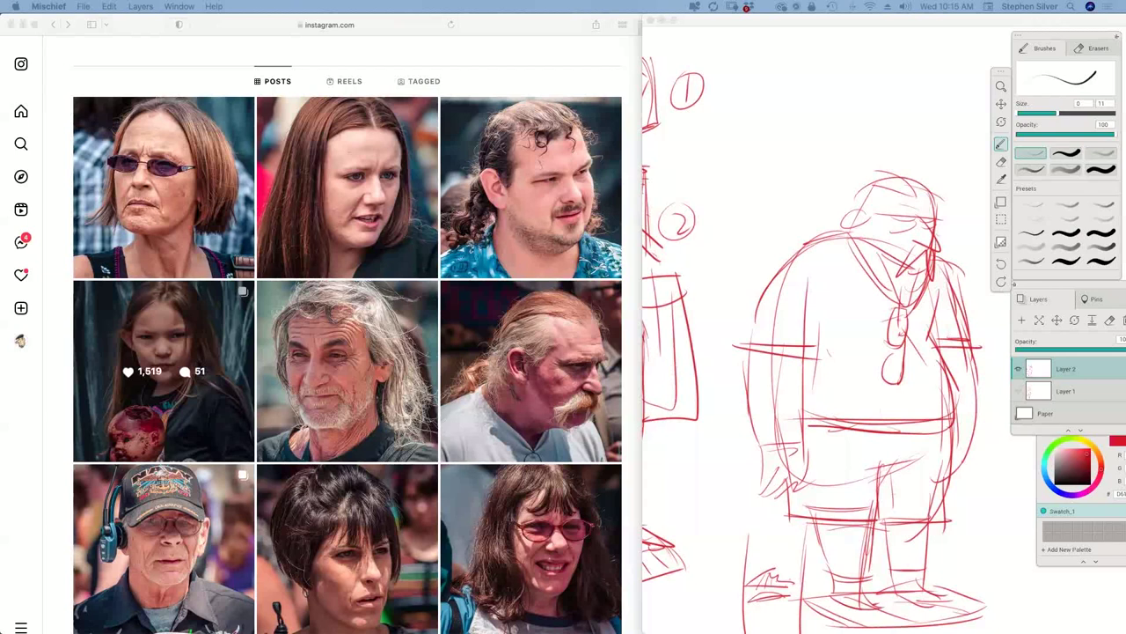
Step: Add a loose curly ponytail behind the second figure's head
{"action": "left_click_drag", "start_coordinate": [884, 380], "coordinate": [888, 368]}
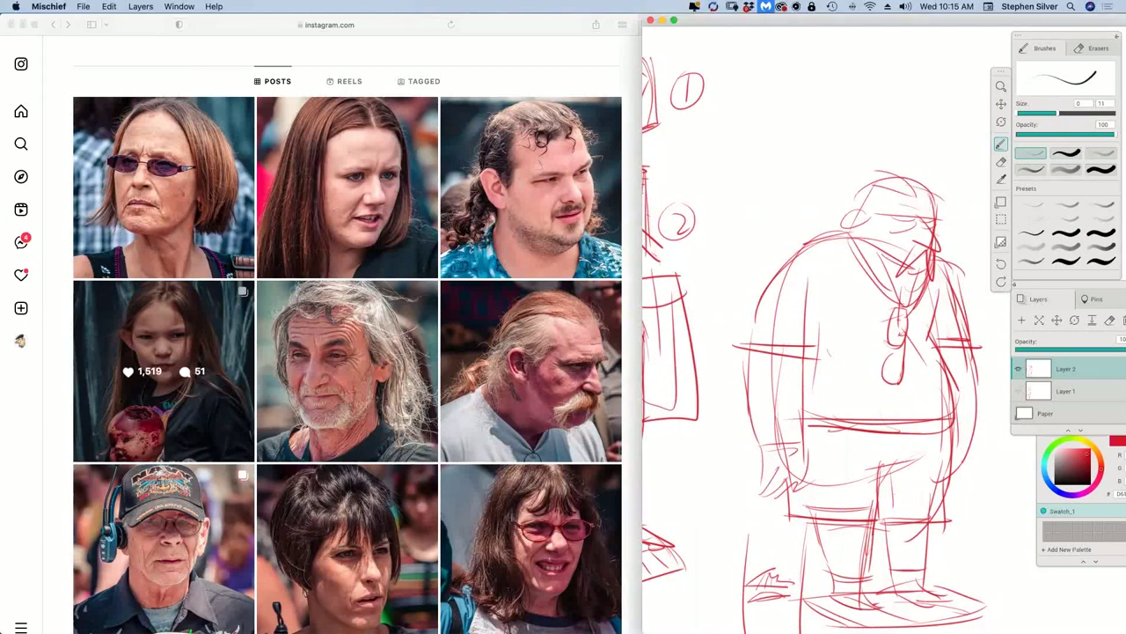
{"action": "mouse_move", "coordinate": [867, 185]}
{"action": "left_mouse_down"}
{"action": "mouse_move", "coordinate": [852, 216]}
{"action": "mouse_move", "coordinate": [800, 212]}
{"action": "mouse_move", "coordinate": [786, 251]}
{"action": "left_mouse_up"}
Step: Bring up the street-fashion photos in Safari to check clothing references, and return to the portrait page beside the Mischief canvas
{"action": "left_click_drag", "start_coordinate": [148, 28], "coordinate": [232, 18]}
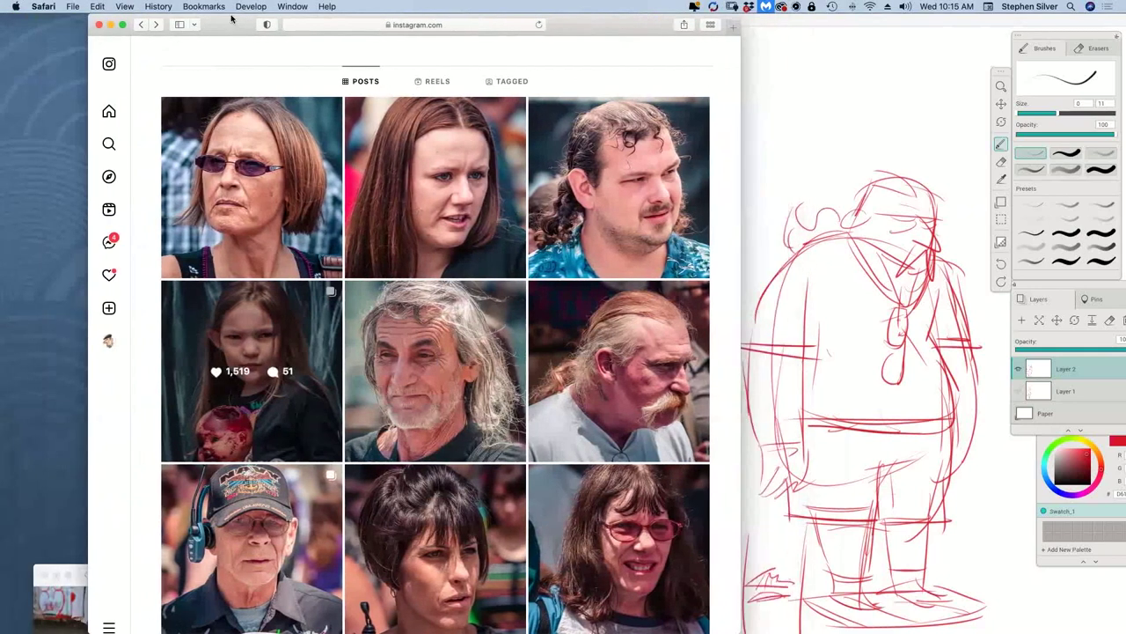
{"action": "left_click", "coordinate": [37, 584]}
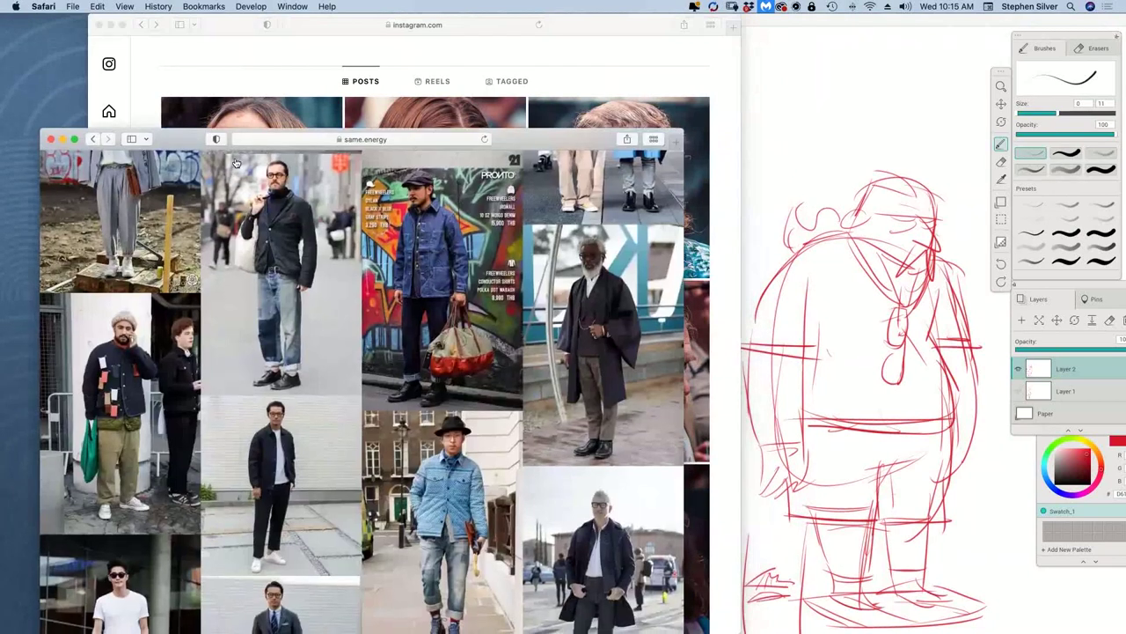
{"action": "left_click", "coordinate": [361, 139]}
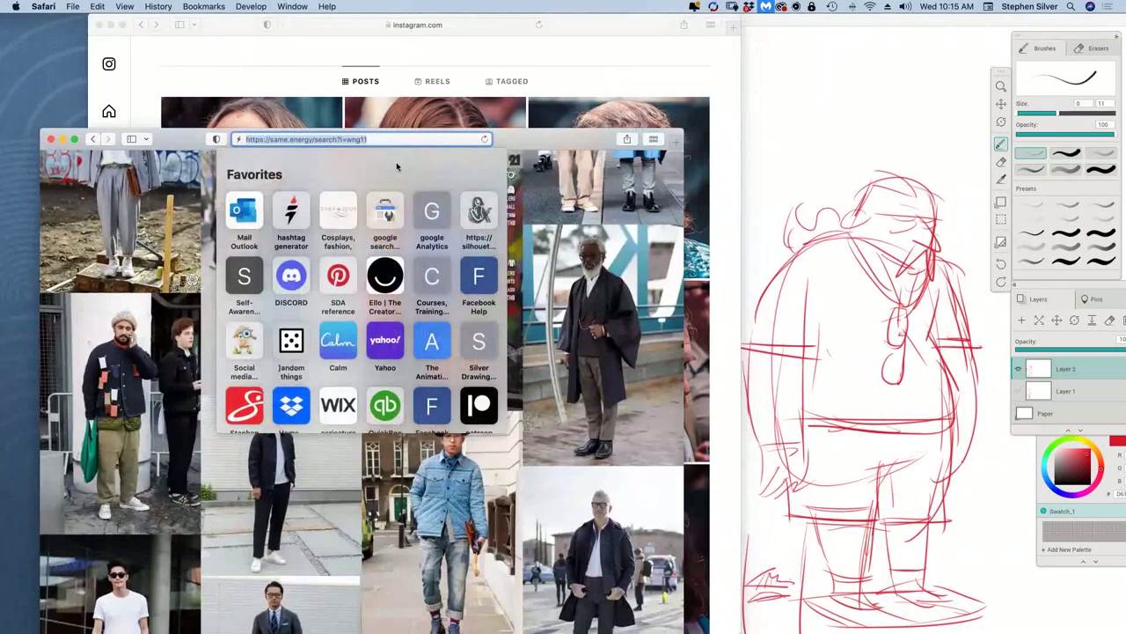
{"action": "left_click_drag", "start_coordinate": [179, 138], "coordinate": [135, 514]}
{"action": "left_click_drag", "start_coordinate": [218, 35], "coordinate": [136, 40]}
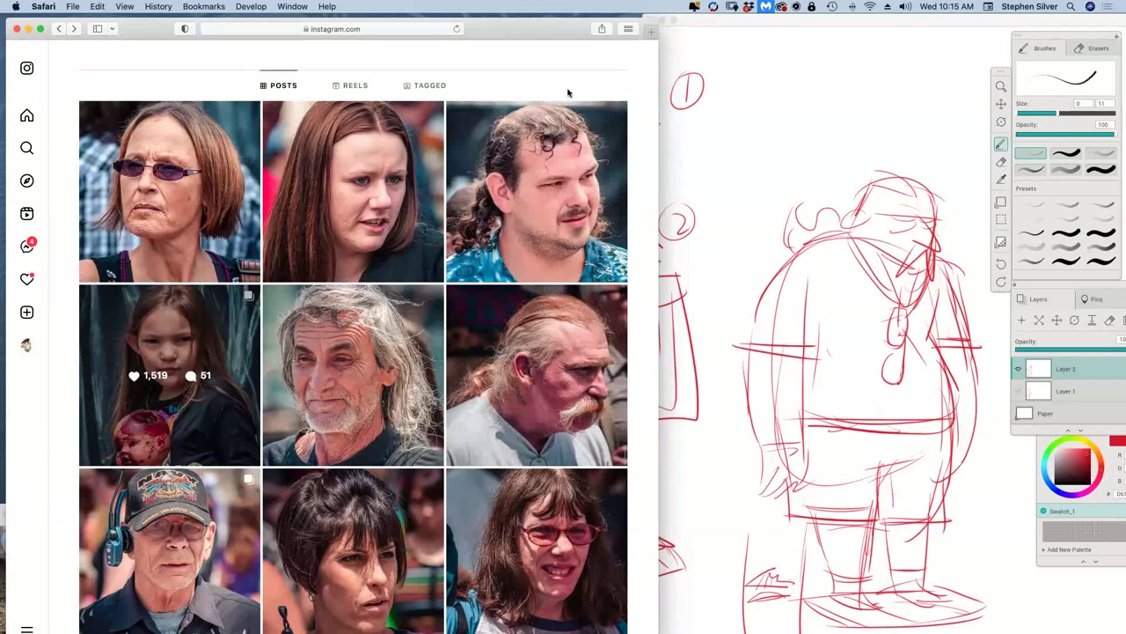
{"action": "left_click_drag", "start_coordinate": [156, 33], "coordinate": [151, 29]}
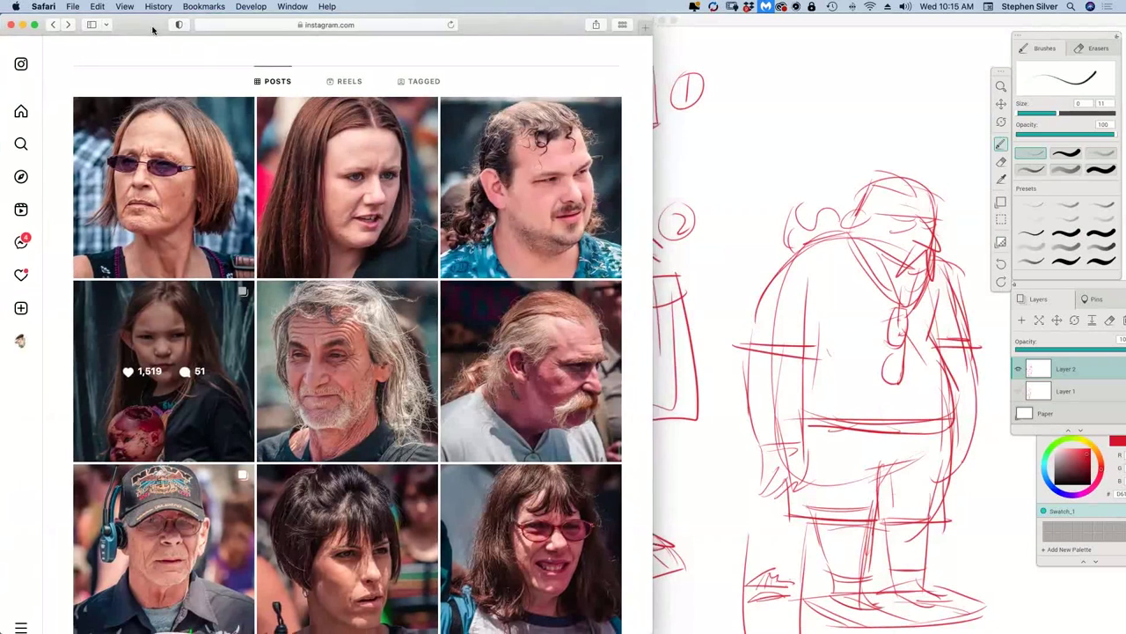
{"action": "left_click", "coordinate": [831, 335]}
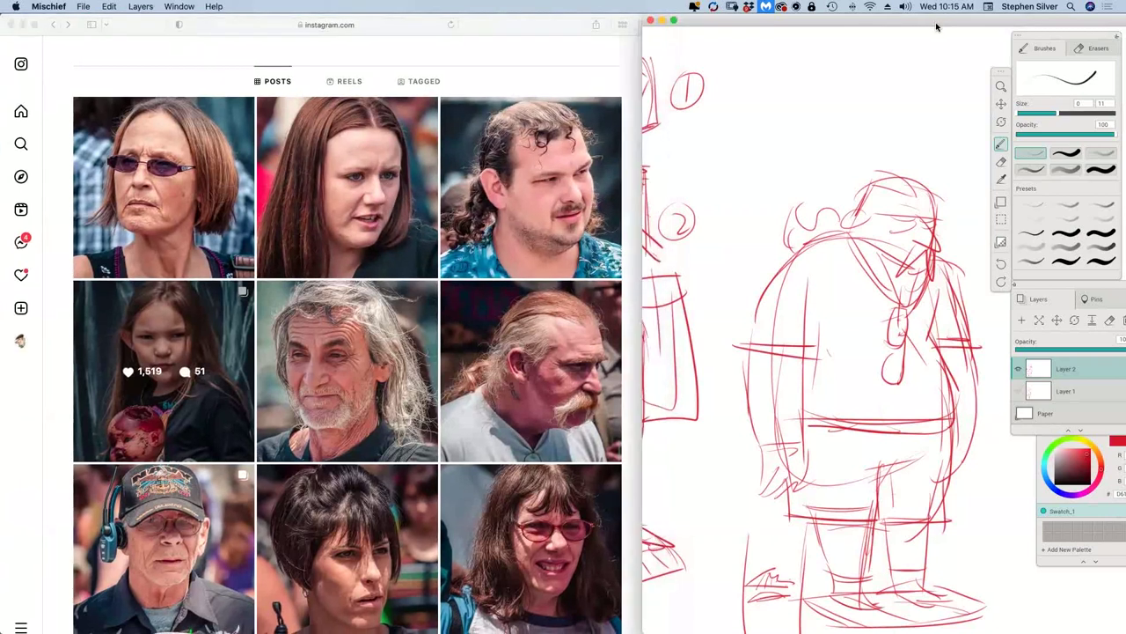
Step: Detail the second figure's head with a heavy headband edge, brow line, closed eye, nose, moustache and bearded chin
{"action": "left_click_drag", "start_coordinate": [939, 21], "coordinate": [925, 21]}
{"action": "key", "text": "space"}
{"action": "left_click_drag", "start_coordinate": [889, 415], "coordinate": [841, 364]}
{"action": "left_click_drag", "start_coordinate": [803, 139], "coordinate": [786, 181]}
{"action": "mouse_move", "coordinate": [799, 135]}
{"action": "left_mouse_down"}
{"action": "mouse_move", "coordinate": [858, 132]}
{"action": "mouse_move", "coordinate": [881, 170]}
{"action": "mouse_move", "coordinate": [853, 171]}
{"action": "left_mouse_up"}
{"action": "mouse_move", "coordinate": [854, 171]}
{"action": "left_mouse_down"}
{"action": "mouse_move", "coordinate": [840, 181]}
{"action": "mouse_move", "coordinate": [860, 196]}
{"action": "mouse_move", "coordinate": [831, 227]}
{"action": "left_mouse_up"}
{"action": "mouse_move", "coordinate": [864, 205]}
{"action": "left_mouse_down"}
{"action": "mouse_move", "coordinate": [850, 215]}
{"action": "mouse_move", "coordinate": [850, 259]}
{"action": "left_mouse_up"}
{"action": "left_click_drag", "start_coordinate": [839, 260], "coordinate": [787, 198]}
{"action": "mouse_move", "coordinate": [794, 153]}
{"action": "left_mouse_down"}
{"action": "mouse_move", "coordinate": [783, 173]}
{"action": "mouse_move", "coordinate": [792, 182]}
{"action": "left_mouse_up"}
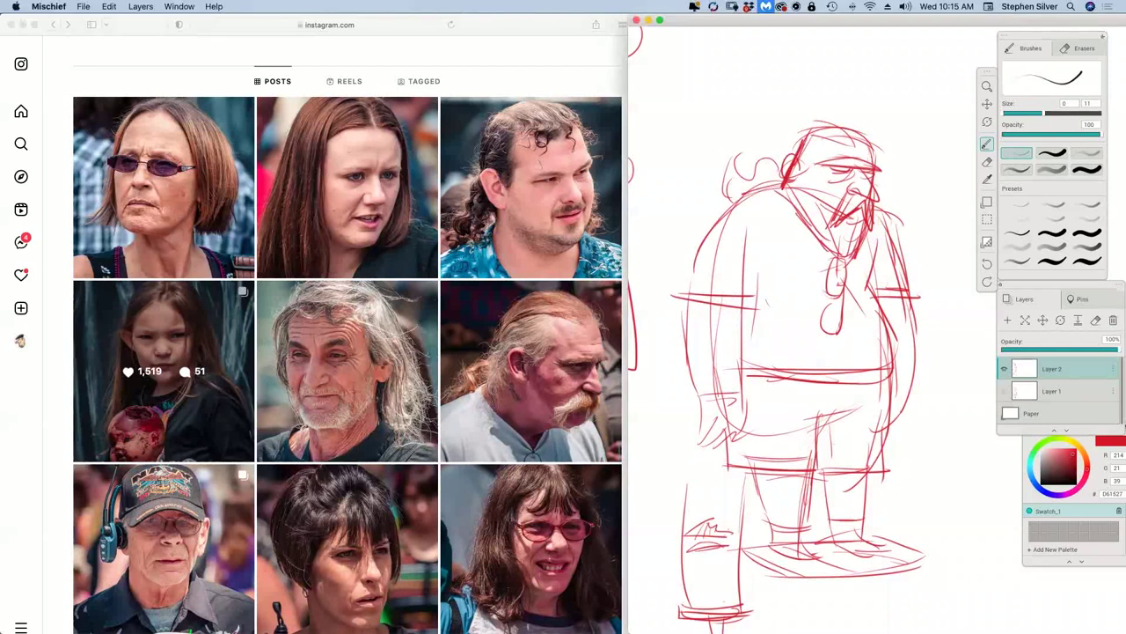
Step: Strengthen the near arm and sleeve, and add a wristband, defined fingers and fold lines near the armpit
{"action": "mouse_move", "coordinate": [778, 162]}
{"action": "left_mouse_down"}
{"action": "mouse_move", "coordinate": [728, 199]}
{"action": "mouse_move", "coordinate": [682, 304]}
{"action": "mouse_move", "coordinate": [762, 304]}
{"action": "left_mouse_up"}
{"action": "left_click_drag", "start_coordinate": [752, 247], "coordinate": [744, 353]}
{"action": "left_click_drag", "start_coordinate": [694, 305], "coordinate": [701, 398]}
{"action": "mouse_move", "coordinate": [695, 394]}
{"action": "left_mouse_down"}
{"action": "mouse_move", "coordinate": [753, 384]}
{"action": "mouse_move", "coordinate": [728, 382]}
{"action": "left_mouse_up"}
{"action": "mouse_move", "coordinate": [686, 382]}
{"action": "left_mouse_down"}
{"action": "mouse_move", "coordinate": [693, 403]}
{"action": "mouse_move", "coordinate": [742, 388]}
{"action": "mouse_move", "coordinate": [745, 424]}
{"action": "mouse_move", "coordinate": [700, 415]}
{"action": "mouse_move", "coordinate": [702, 447]}
{"action": "mouse_move", "coordinate": [722, 426]}
{"action": "left_mouse_up"}
{"action": "mouse_move", "coordinate": [727, 410]}
{"action": "left_mouse_down"}
{"action": "mouse_move", "coordinate": [714, 445]}
{"action": "mouse_move", "coordinate": [736, 449]}
{"action": "left_mouse_up"}
{"action": "left_click_drag", "start_coordinate": [741, 413], "coordinate": [732, 446]}
{"action": "left_click_drag", "start_coordinate": [755, 229], "coordinate": [753, 287]}
{"action": "left_click_drag", "start_coordinate": [769, 240], "coordinate": [767, 258]}
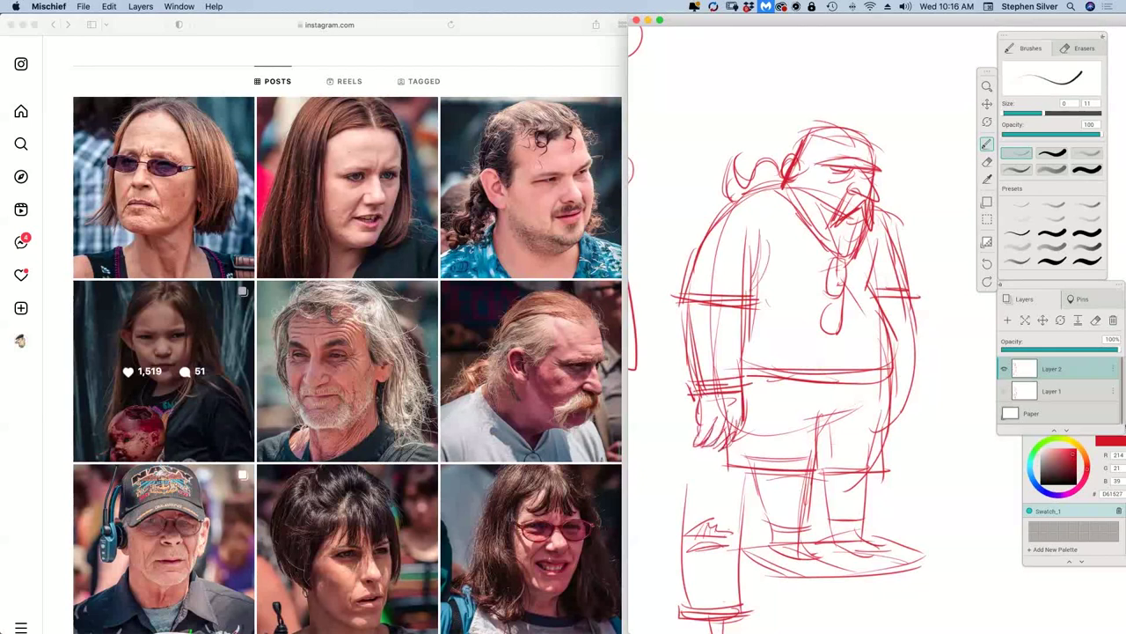
Step: Reinforce the far side of the torso and thicken the shirt hem into a band across the waist
{"action": "left_click_drag", "start_coordinate": [879, 231], "coordinate": [869, 289]}
{"action": "mouse_move", "coordinate": [881, 250]}
{"action": "left_mouse_down"}
{"action": "mouse_move", "coordinate": [871, 297]}
{"action": "mouse_move", "coordinate": [897, 364]}
{"action": "mouse_move", "coordinate": [890, 370]}
{"action": "left_mouse_up"}
{"action": "mouse_move", "coordinate": [775, 370]}
{"action": "left_mouse_down"}
{"action": "mouse_move", "coordinate": [889, 370]}
{"action": "mouse_move", "coordinate": [879, 380]}
{"action": "left_mouse_up"}
{"action": "mouse_move", "coordinate": [785, 375]}
{"action": "left_mouse_down"}
{"action": "mouse_move", "coordinate": [892, 376]}
{"action": "mouse_move", "coordinate": [830, 372]}
{"action": "left_mouse_up"}
{"action": "left_click_drag", "start_coordinate": [732, 368], "coordinate": [907, 362]}
Step: Darken the far sleeve and add a wristband and fingers to the far hand
{"action": "left_click_drag", "start_coordinate": [902, 267], "coordinate": [905, 289]}
{"action": "left_click_drag", "start_coordinate": [887, 222], "coordinate": [904, 309]}
{"action": "left_click_drag", "start_coordinate": [887, 378], "coordinate": [931, 382]}
{"action": "mouse_move", "coordinate": [889, 388]}
{"action": "left_mouse_down"}
{"action": "mouse_move", "coordinate": [931, 403]}
{"action": "mouse_move", "coordinate": [896, 437]}
{"action": "left_mouse_up"}
{"action": "left_click_drag", "start_coordinate": [899, 413], "coordinate": [888, 436]}
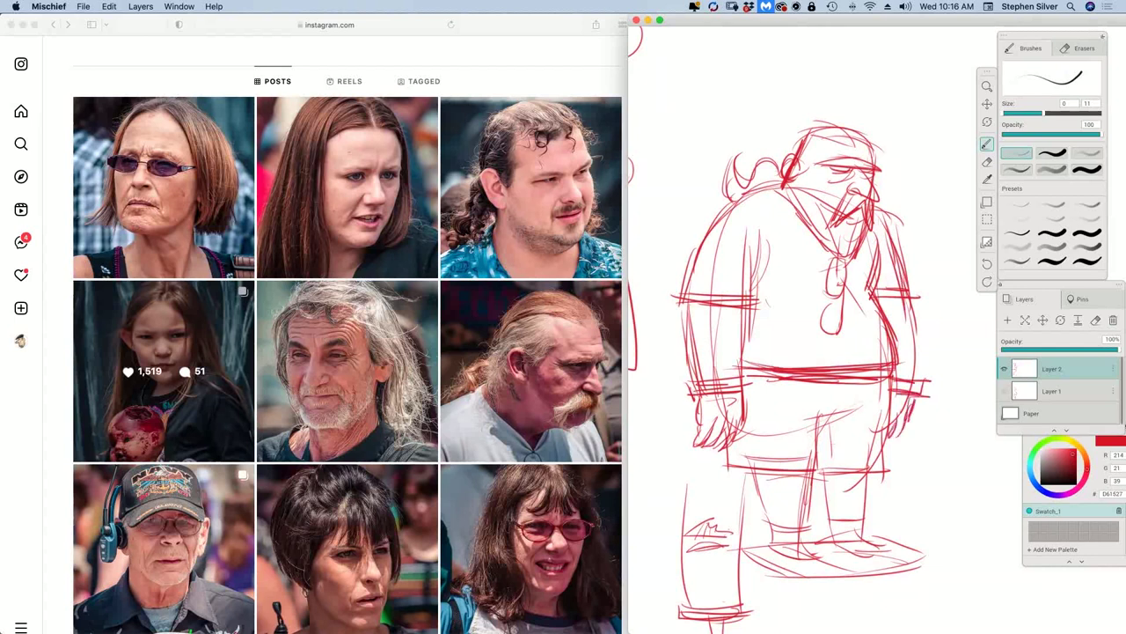
Step: Add finger marks to the near hand, darken its wristband and restate the waist line
{"action": "mouse_move", "coordinate": [714, 398]}
{"action": "left_mouse_down"}
{"action": "mouse_move", "coordinate": [712, 413]}
{"action": "mouse_move", "coordinate": [729, 409]}
{"action": "mouse_move", "coordinate": [711, 385]}
{"action": "mouse_move", "coordinate": [694, 423]}
{"action": "left_mouse_up"}
{"action": "mouse_move", "coordinate": [686, 382]}
{"action": "left_mouse_down"}
{"action": "mouse_move", "coordinate": [684, 401]}
{"action": "mouse_move", "coordinate": [717, 396]}
{"action": "mouse_move", "coordinate": [732, 377]}
{"action": "mouse_move", "coordinate": [845, 366]}
{"action": "left_mouse_up"}
{"action": "left_click_drag", "start_coordinate": [758, 361], "coordinate": [806, 364]}
Step: Erase the thick band across the waist and redraw it as a straighter shirt hem with clean side edges
{"action": "key", "text": "e"}
{"action": "left_click_drag", "start_coordinate": [890, 370], "coordinate": [766, 371]}
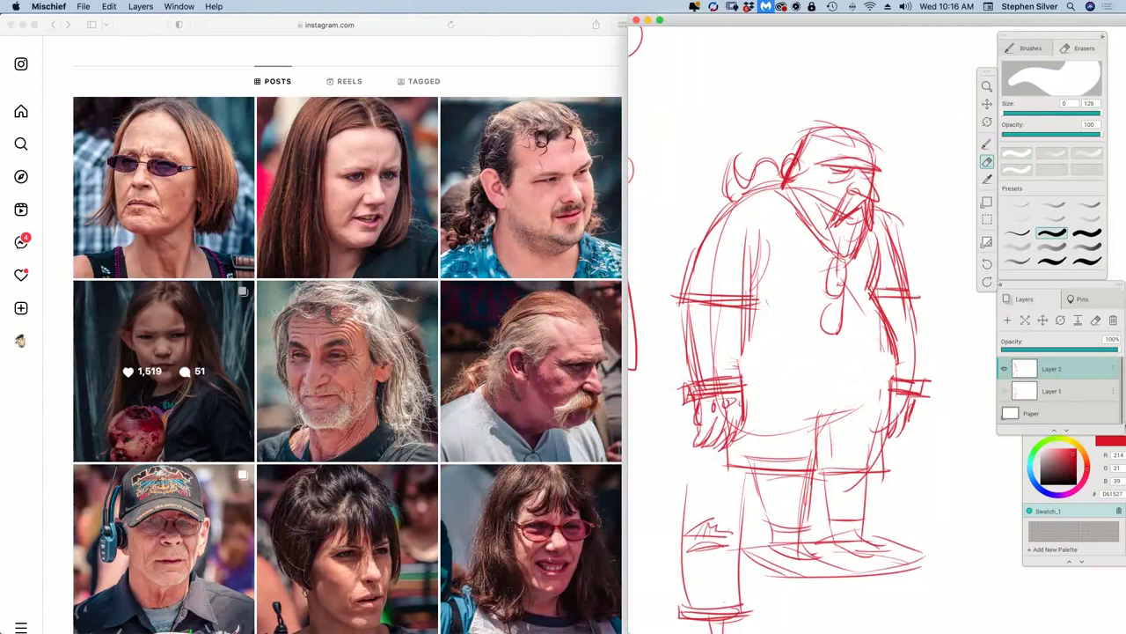
{"action": "key", "text": "b"}
{"action": "left_click_drag", "start_coordinate": [735, 376], "coordinate": [881, 376]}
{"action": "left_click_drag", "start_coordinate": [795, 376], "coordinate": [903, 376]}
{"action": "left_click_drag", "start_coordinate": [664, 387], "coordinate": [762, 377]}
{"action": "left_click_drag", "start_coordinate": [742, 334], "coordinate": [738, 390]}
{"action": "mouse_move", "coordinate": [744, 339]}
{"action": "left_mouse_down"}
{"action": "mouse_move", "coordinate": [742, 401]}
{"action": "mouse_move", "coordinate": [781, 376]}
{"action": "mouse_move", "coordinate": [745, 377]}
{"action": "mouse_move", "coordinate": [895, 378]}
{"action": "left_mouse_up"}
{"action": "key", "text": "e"}
{"action": "key", "text": "b"}
{"action": "mouse_move", "coordinate": [745, 352]}
{"action": "left_mouse_down"}
{"action": "mouse_move", "coordinate": [743, 392]}
{"action": "mouse_move", "coordinate": [787, 365]}
{"action": "left_mouse_up"}
{"action": "left_click_drag", "start_coordinate": [741, 368], "coordinate": [884, 364]}
Step: Draw the fly and centre seam of the shorts below the shirt hem
{"action": "mouse_move", "coordinate": [778, 366]}
{"action": "left_mouse_down"}
{"action": "mouse_move", "coordinate": [901, 364]}
{"action": "mouse_move", "coordinate": [844, 415]}
{"action": "left_mouse_up"}
{"action": "left_click_drag", "start_coordinate": [827, 368], "coordinate": [833, 426]}
{"action": "left_click_drag", "start_coordinate": [809, 421], "coordinate": [841, 431]}
Step: Reinforce the far wristband and hand, and darken the outer side of the shorts next to them
{"action": "mouse_move", "coordinate": [889, 377]}
{"action": "left_mouse_down"}
{"action": "mouse_move", "coordinate": [916, 379]}
{"action": "mouse_move", "coordinate": [884, 406]}
{"action": "left_mouse_up"}
{"action": "left_click_drag", "start_coordinate": [894, 367], "coordinate": [885, 407]}
{"action": "left_click_drag", "start_coordinate": [886, 409], "coordinate": [869, 428]}
{"action": "left_click_drag", "start_coordinate": [892, 379], "coordinate": [929, 381]}
{"action": "mouse_move", "coordinate": [891, 387]}
{"action": "left_mouse_down"}
{"action": "mouse_move", "coordinate": [928, 398]}
{"action": "mouse_move", "coordinate": [880, 465]}
{"action": "mouse_move", "coordinate": [821, 477]}
{"action": "mouse_move", "coordinate": [854, 487]}
{"action": "left_mouse_up"}
Step: Darken the near lower leg and define the shoes on both feet
{"action": "left_click_drag", "start_coordinate": [832, 526], "coordinate": [866, 539]}
{"action": "left_click_drag", "start_coordinate": [842, 538], "coordinate": [874, 531]}
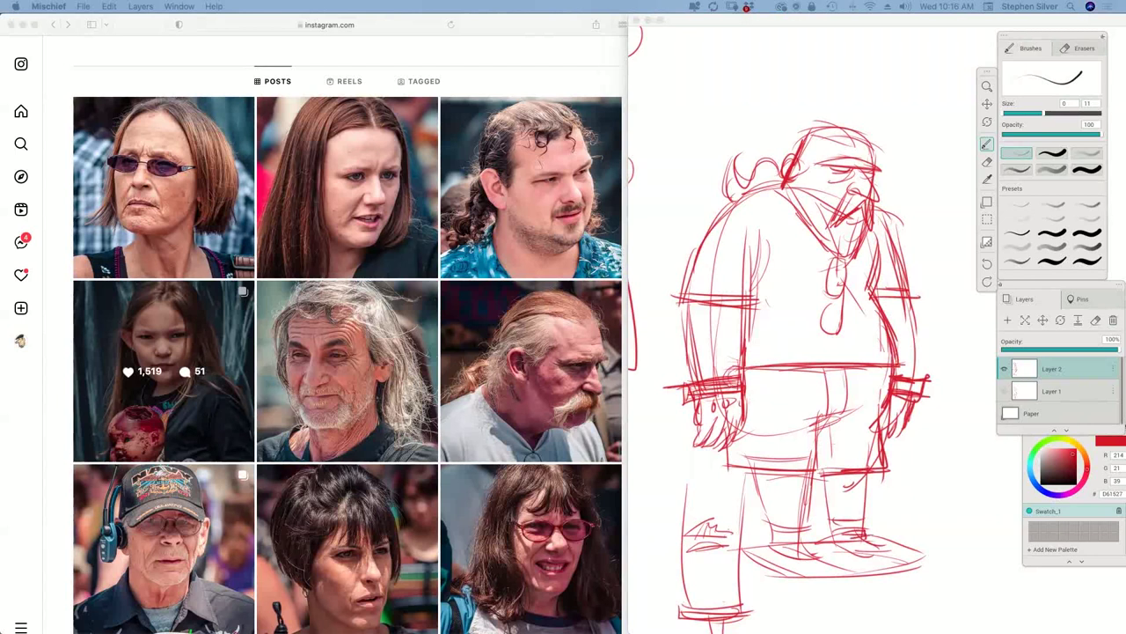
{"action": "left_click", "coordinate": [911, 470]}
{"action": "mouse_move", "coordinate": [756, 464]}
{"action": "left_mouse_down"}
{"action": "mouse_move", "coordinate": [768, 552]}
{"action": "mouse_move", "coordinate": [803, 534]}
{"action": "mouse_move", "coordinate": [806, 548]}
{"action": "left_mouse_up"}
{"action": "mouse_move", "coordinate": [786, 535]}
{"action": "left_mouse_down"}
{"action": "mouse_move", "coordinate": [782, 545]}
{"action": "mouse_move", "coordinate": [809, 552]}
{"action": "mouse_move", "coordinate": [783, 560]}
{"action": "mouse_move", "coordinate": [818, 567]}
{"action": "mouse_move", "coordinate": [873, 538]}
{"action": "mouse_move", "coordinate": [873, 551]}
{"action": "left_mouse_up"}
{"action": "left_click_drag", "start_coordinate": [859, 547], "coordinate": [880, 554]}
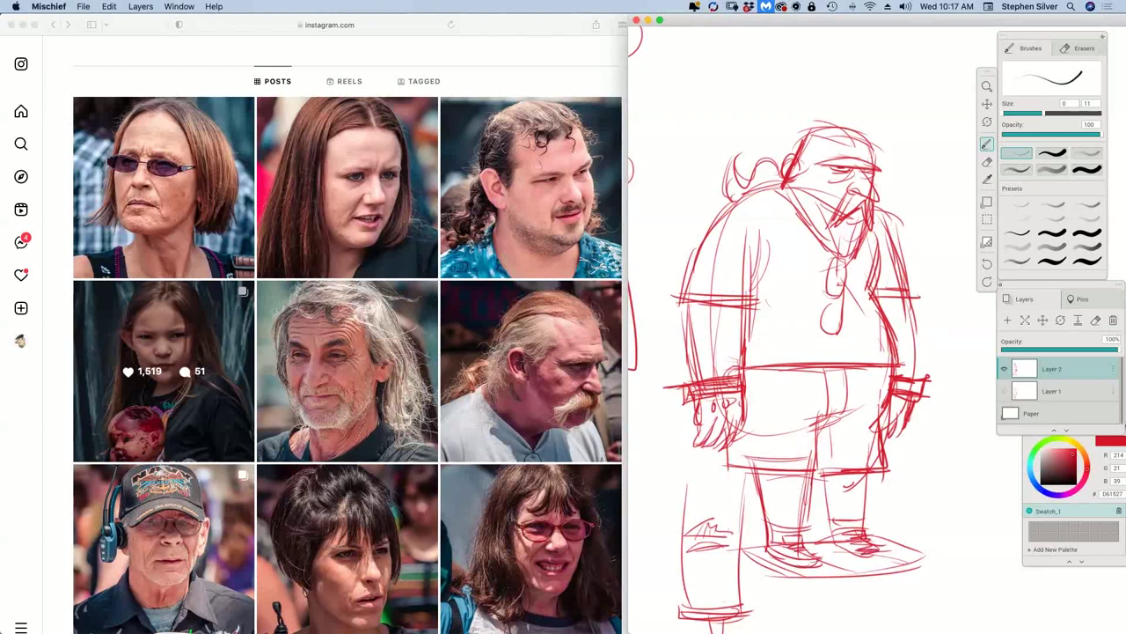
Step: Refine the bearded man's face and darken the hair along the back of his head
{"action": "left_click_drag", "start_coordinate": [825, 183], "coordinate": [848, 179]}
{"action": "left_click_drag", "start_coordinate": [818, 139], "coordinate": [802, 171]}
{"action": "left_click_drag", "start_coordinate": [803, 156], "coordinate": [795, 172]}
{"action": "left_click_drag", "start_coordinate": [808, 130], "coordinate": [805, 143]}
Step: Reinforce the near sleeve and forearm contours and add tattoo-like marks and side shading on the arm
{"action": "mouse_move", "coordinate": [781, 183]}
{"action": "left_mouse_down"}
{"action": "mouse_move", "coordinate": [811, 232]}
{"action": "mouse_move", "coordinate": [756, 306]}
{"action": "left_mouse_up"}
{"action": "mouse_move", "coordinate": [714, 219]}
{"action": "left_mouse_down"}
{"action": "mouse_move", "coordinate": [683, 305]}
{"action": "mouse_move", "coordinate": [715, 304]}
{"action": "mouse_move", "coordinate": [692, 343]}
{"action": "mouse_move", "coordinate": [698, 374]}
{"action": "left_mouse_up"}
{"action": "left_click_drag", "start_coordinate": [683, 307], "coordinate": [700, 380]}
{"action": "left_click_drag", "start_coordinate": [705, 337], "coordinate": [727, 333]}
{"action": "mouse_move", "coordinate": [709, 344]}
{"action": "left_mouse_down"}
{"action": "mouse_move", "coordinate": [729, 339]}
{"action": "mouse_move", "coordinate": [713, 351]}
{"action": "left_mouse_up"}
{"action": "left_click_drag", "start_coordinate": [741, 310], "coordinate": [745, 414]}
Step: Strengthen the far sleeve, the arm's outer contour and the side of the shorts beside the far hand
{"action": "left_click_drag", "start_coordinate": [875, 288], "coordinate": [901, 291]}
{"action": "left_click_drag", "start_coordinate": [883, 234], "coordinate": [868, 296]}
{"action": "left_click_drag", "start_coordinate": [873, 207], "coordinate": [899, 264]}
{"action": "left_click_drag", "start_coordinate": [892, 230], "coordinate": [911, 302]}
{"action": "mouse_move", "coordinate": [906, 307]}
{"action": "left_mouse_down"}
{"action": "mouse_move", "coordinate": [915, 390]}
{"action": "mouse_move", "coordinate": [882, 443]}
{"action": "left_mouse_up"}
{"action": "left_click_drag", "start_coordinate": [900, 421], "coordinate": [889, 445]}
{"action": "left_click_drag", "start_coordinate": [888, 369], "coordinate": [875, 440]}
Step: Add leg hair below the shorts, shade the fly, and darken the glasses hanging from the collar
{"action": "left_click_drag", "start_coordinate": [817, 475], "coordinate": [871, 480]}
{"action": "mouse_move", "coordinate": [754, 472]}
{"action": "left_mouse_down"}
{"action": "mouse_move", "coordinate": [808, 472]}
{"action": "mouse_move", "coordinate": [772, 500]}
{"action": "left_mouse_up"}
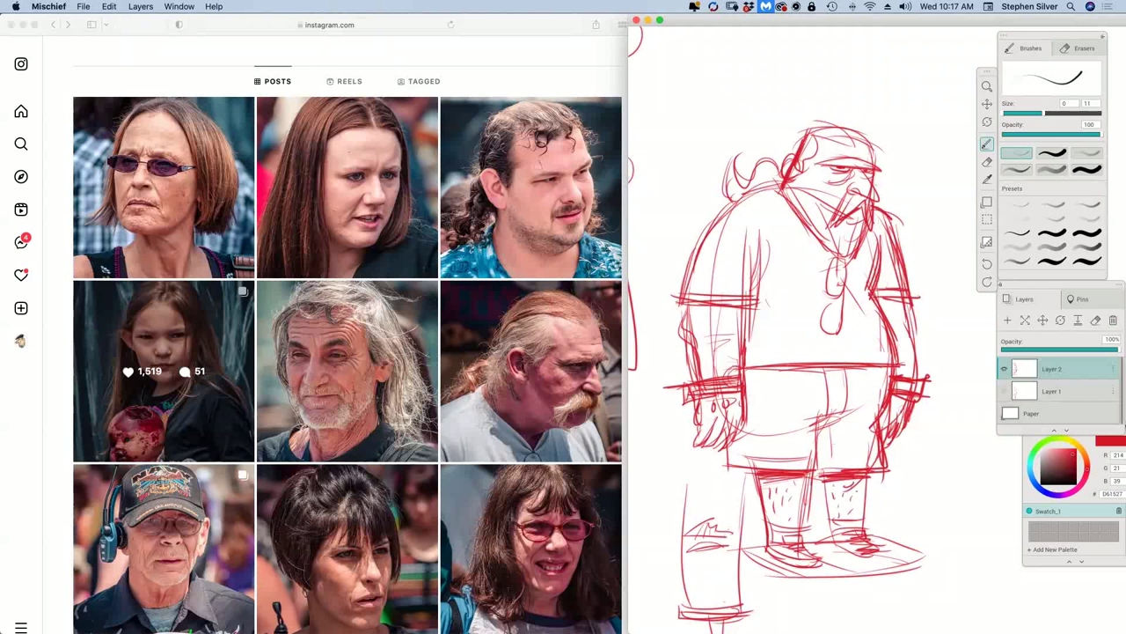
{"action": "left_click_drag", "start_coordinate": [827, 368], "coordinate": [824, 426]}
{"action": "left_click_drag", "start_coordinate": [845, 384], "coordinate": [844, 406]}
{"action": "mouse_move", "coordinate": [836, 424]}
{"action": "left_mouse_down"}
{"action": "mouse_move", "coordinate": [851, 402]}
{"action": "mouse_move", "coordinate": [845, 416]}
{"action": "left_mouse_up"}
{"action": "mouse_move", "coordinate": [832, 262]}
{"action": "left_mouse_down"}
{"action": "mouse_move", "coordinate": [836, 326]}
{"action": "mouse_move", "coordinate": [842, 304]}
{"action": "mouse_move", "coordinate": [827, 332]}
{"action": "left_mouse_up"}
{"action": "left_click_drag", "start_coordinate": [836, 308], "coordinate": [841, 328]}
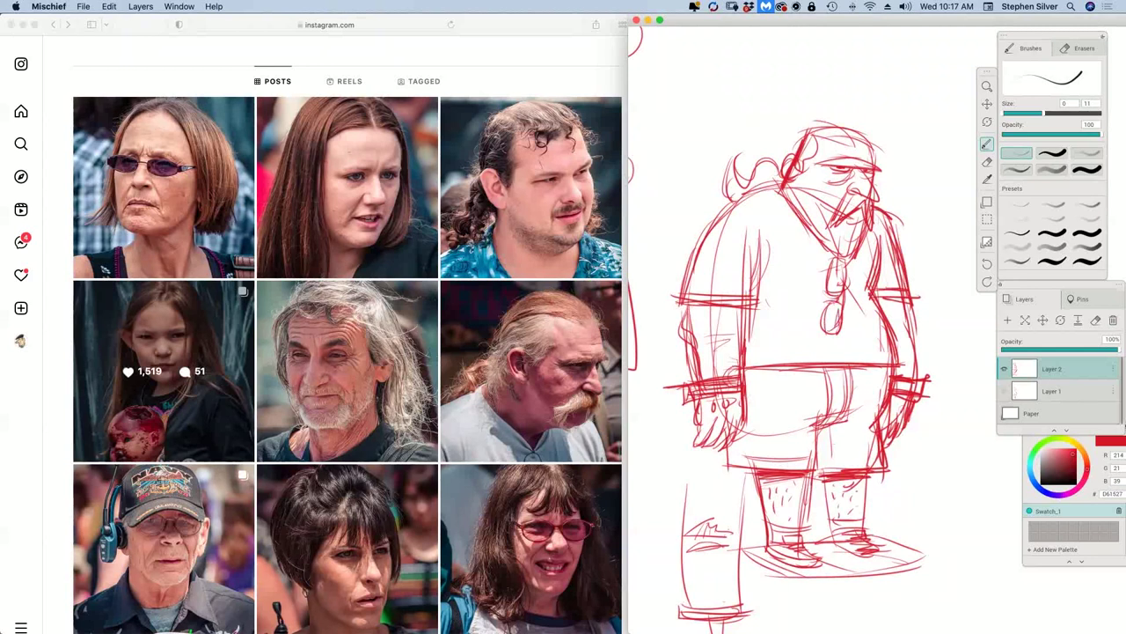
Step: Add sleeve folds and reinforce the shoulder, upper back and ponytail outline of the bearded man
{"action": "left_click_drag", "start_coordinate": [757, 234], "coordinate": [767, 272]}
{"action": "left_click_drag", "start_coordinate": [754, 186], "coordinate": [774, 191]}
{"action": "mouse_move", "coordinate": [753, 191]}
{"action": "left_mouse_down"}
{"action": "mouse_move", "coordinate": [673, 287]}
{"action": "mouse_move", "coordinate": [736, 199]}
{"action": "left_mouse_up"}
{"action": "left_click_drag", "start_coordinate": [719, 212], "coordinate": [706, 227]}
{"action": "left_click_drag", "start_coordinate": [731, 155], "coordinate": [724, 213]}
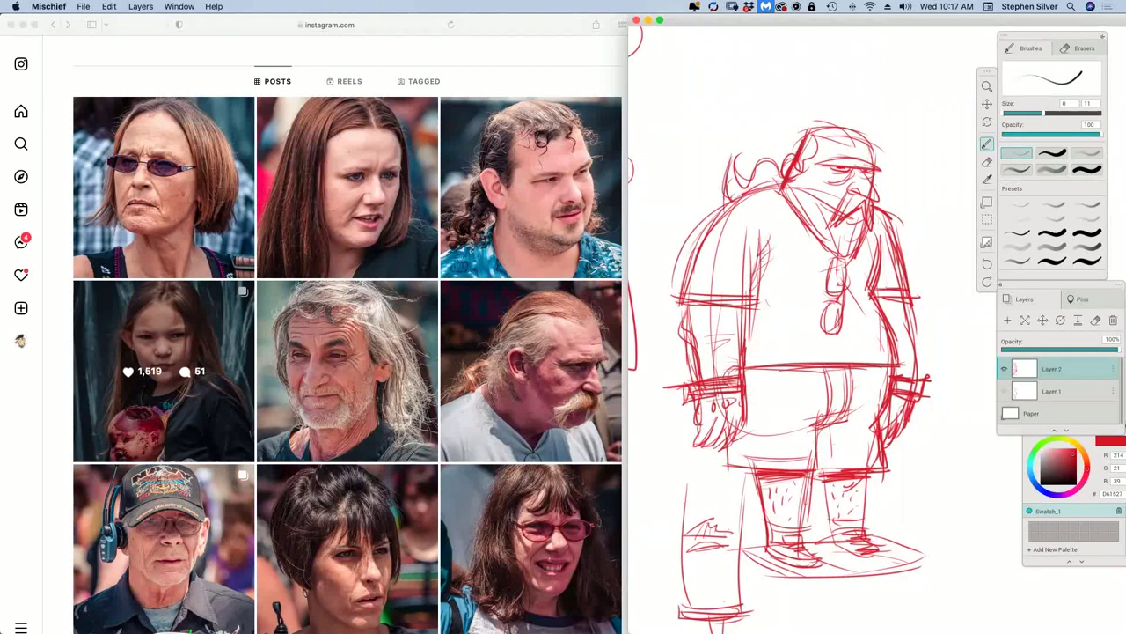
Step: Define the man's hairline and forehead and strengthen the moustache, beard and collar lines
{"action": "mouse_move", "coordinate": [815, 131]}
{"action": "left_mouse_down"}
{"action": "mouse_move", "coordinate": [870, 147]}
{"action": "mouse_move", "coordinate": [846, 139]}
{"action": "left_mouse_up"}
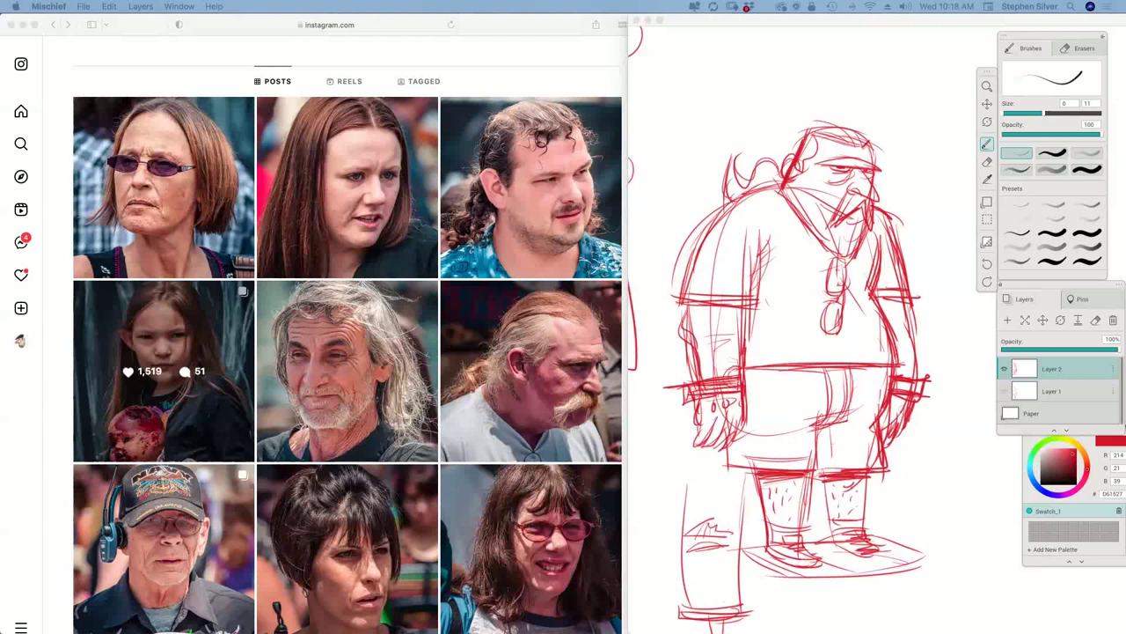
{"action": "left_click", "coordinate": [904, 127]}
{"action": "left_click_drag", "start_coordinate": [811, 129], "coordinate": [875, 148]}
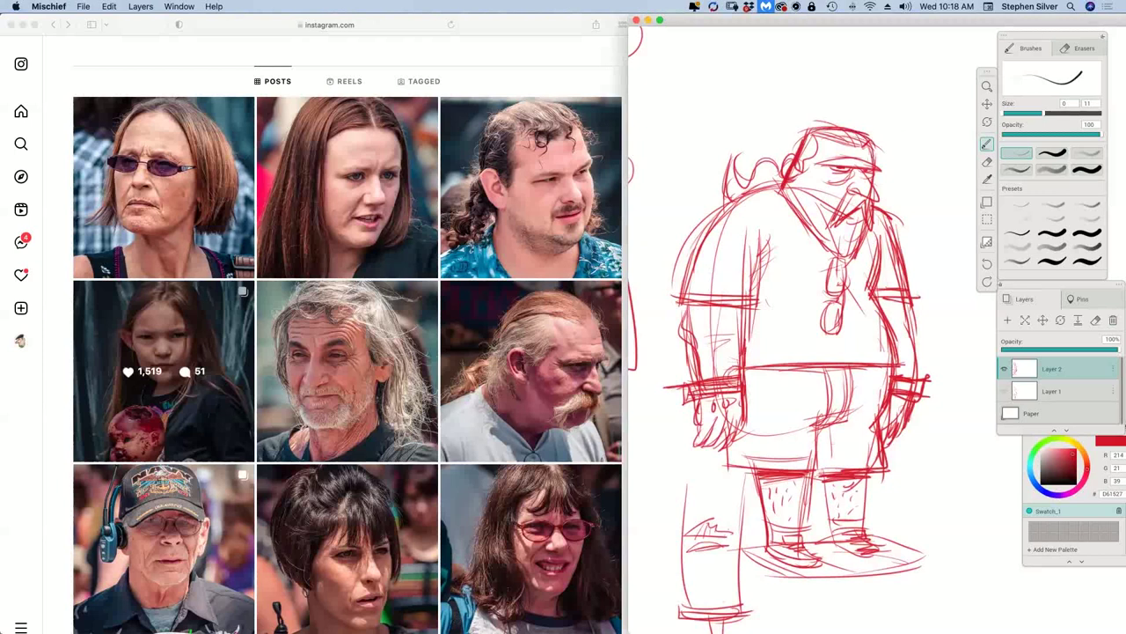
{"action": "mouse_move", "coordinate": [828, 176]}
{"action": "left_mouse_down"}
{"action": "mouse_move", "coordinate": [860, 186]}
{"action": "mouse_move", "coordinate": [848, 259]}
{"action": "left_mouse_up"}
{"action": "left_click_drag", "start_coordinate": [815, 236], "coordinate": [896, 281]}
Step: Darken the near edge and hem of the shorts and refine the lower legs and far shoe
{"action": "left_click_drag", "start_coordinate": [749, 344], "coordinate": [750, 394]}
{"action": "left_click_drag", "start_coordinate": [729, 440], "coordinate": [730, 471]}
{"action": "mouse_move", "coordinate": [753, 468]}
{"action": "left_mouse_down"}
{"action": "mouse_move", "coordinate": [825, 466]}
{"action": "mouse_move", "coordinate": [754, 467]}
{"action": "mouse_move", "coordinate": [816, 479]}
{"action": "mouse_move", "coordinate": [845, 470]}
{"action": "mouse_move", "coordinate": [862, 519]}
{"action": "left_mouse_up"}
{"action": "mouse_move", "coordinate": [838, 542]}
{"action": "left_mouse_down"}
{"action": "mouse_move", "coordinate": [853, 558]}
{"action": "mouse_move", "coordinate": [877, 556]}
{"action": "left_mouse_up"}
{"action": "mouse_move", "coordinate": [862, 544]}
{"action": "left_mouse_down"}
{"action": "mouse_move", "coordinate": [885, 559]}
{"action": "mouse_move", "coordinate": [836, 553]}
{"action": "left_mouse_up"}
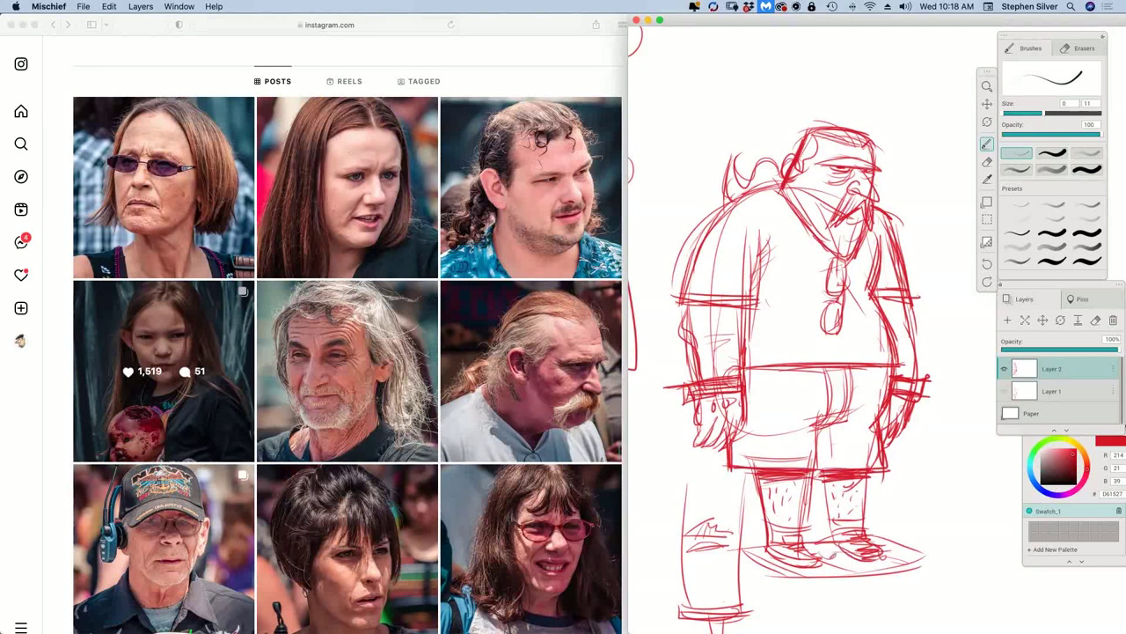
{"action": "key", "text": "space"}
{"action": "mouse_move", "coordinate": [957, 354]}
{"action": "left_mouse_down"}
{"action": "mouse_move", "coordinate": [870, 337]}
{"action": "mouse_move", "coordinate": [797, 376]}
{"action": "mouse_move", "coordinate": [754, 367]}
{"action": "left_mouse_up"}
{"action": "left_click", "coordinate": [1025, 320]}
{"action": "left_click", "coordinate": [1042, 320]}
{"action": "left_click", "coordinate": [1025, 320]}
{"action": "scroll", "coordinate": [821, 361], "scroll_direction": "down", "scroll_amount": 2}
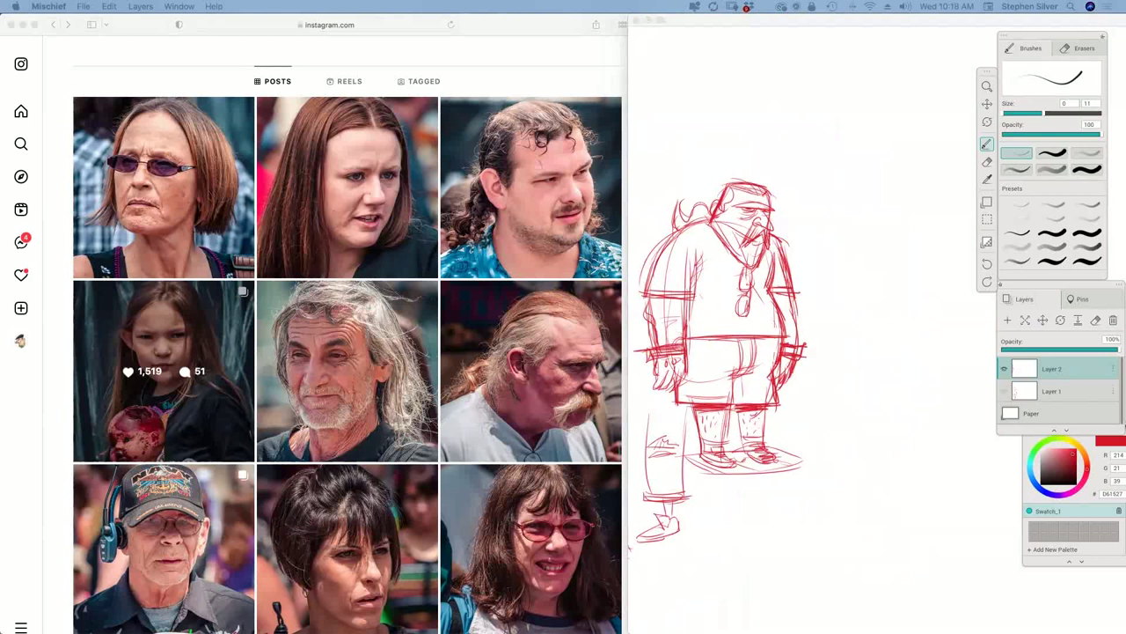
{"action": "left_click", "coordinate": [880, 370]}
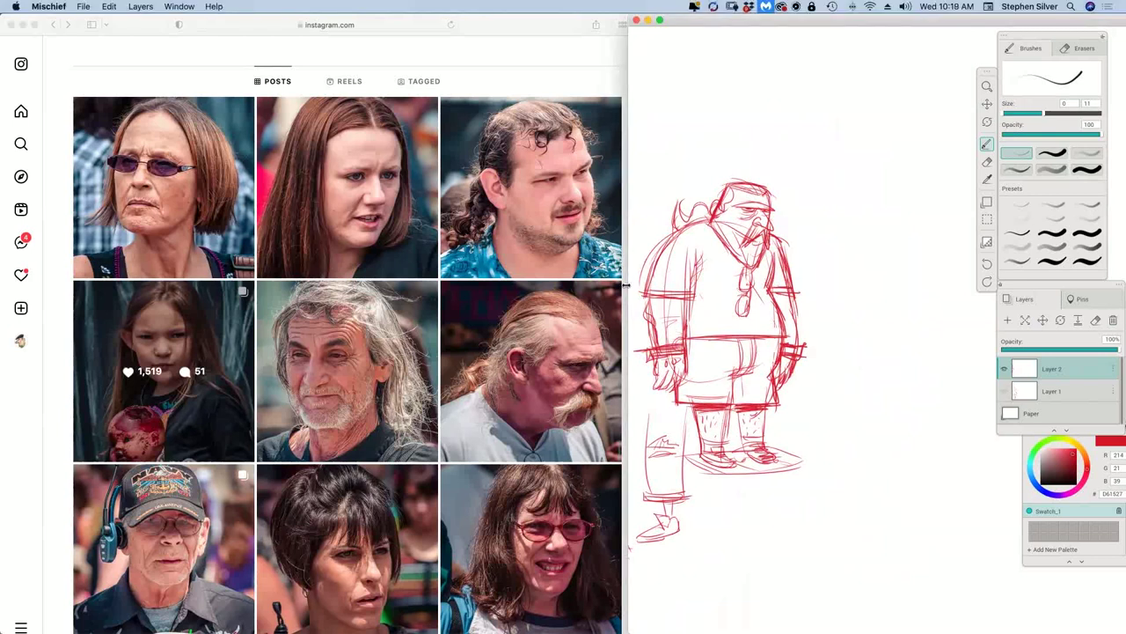
{"action": "left_click", "coordinate": [625, 269]}
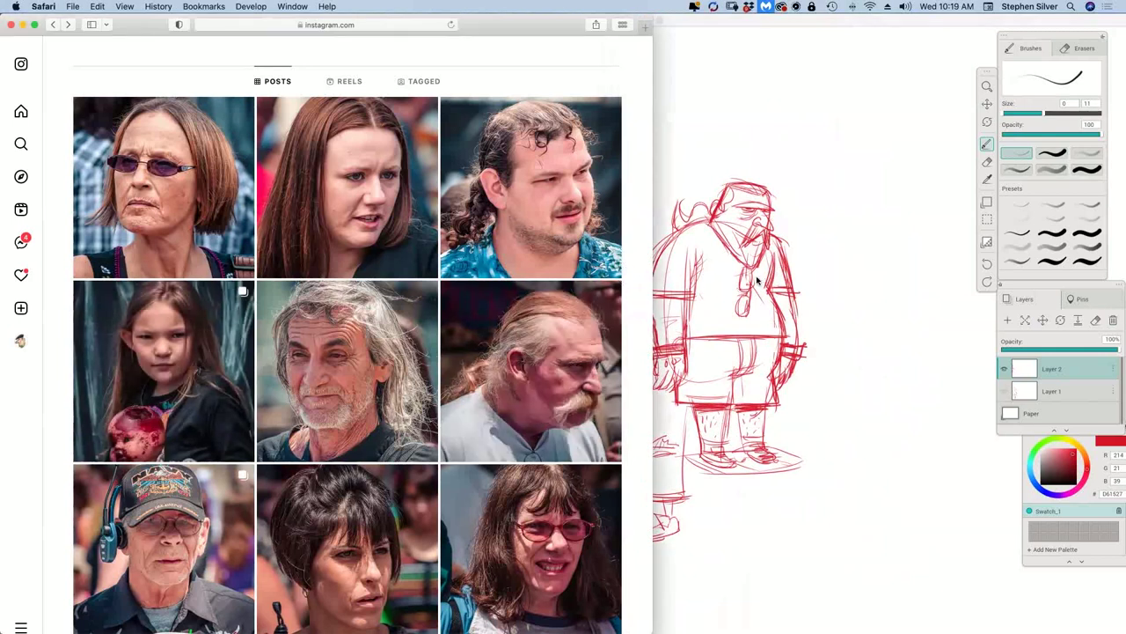
{"action": "left_click", "coordinate": [874, 249]}
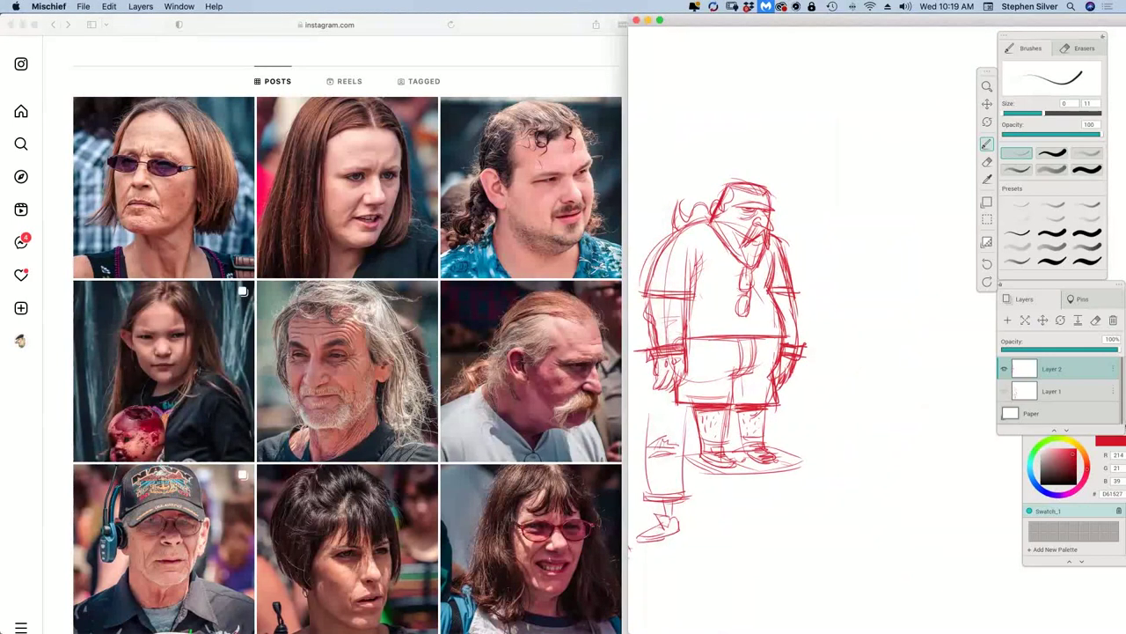
Step: Sketch a girl's head beside the bearded man, with large ears, slanted eyes, a small mouth and long straight hair
{"action": "left_click_drag", "start_coordinate": [903, 329], "coordinate": [827, 329]}
{"action": "mouse_move", "coordinate": [812, 217]}
{"action": "left_mouse_down"}
{"action": "mouse_move", "coordinate": [851, 217]}
{"action": "mouse_move", "coordinate": [807, 264]}
{"action": "mouse_move", "coordinate": [850, 269]}
{"action": "mouse_move", "coordinate": [802, 253]}
{"action": "left_mouse_up"}
{"action": "left_click_drag", "start_coordinate": [881, 230], "coordinate": [883, 252]}
{"action": "mouse_move", "coordinate": [802, 239]}
{"action": "left_mouse_down"}
{"action": "mouse_move", "coordinate": [841, 200]}
{"action": "mouse_move", "coordinate": [878, 239]}
{"action": "mouse_move", "coordinate": [804, 241]}
{"action": "mouse_move", "coordinate": [868, 237]}
{"action": "left_mouse_up"}
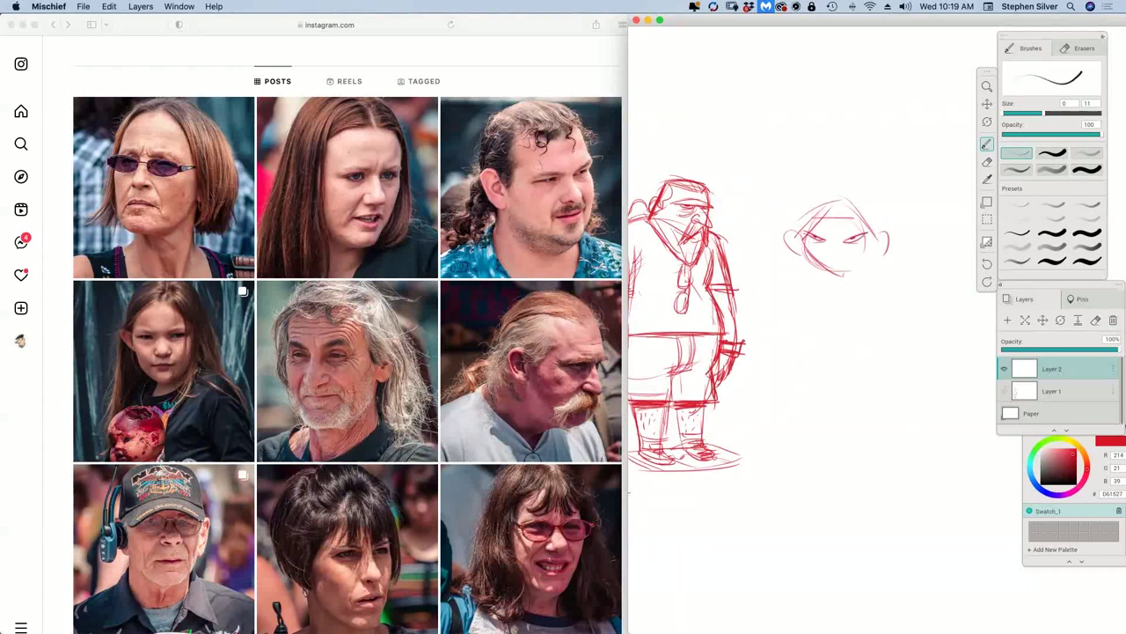
{"action": "left_click_drag", "start_coordinate": [825, 254], "coordinate": [836, 257]}
{"action": "mouse_move", "coordinate": [837, 234]}
{"action": "left_mouse_down"}
{"action": "mouse_move", "coordinate": [858, 227]}
{"action": "mouse_move", "coordinate": [865, 309]}
{"action": "left_mouse_up"}
{"action": "mouse_move", "coordinate": [814, 254]}
{"action": "left_mouse_down"}
{"action": "mouse_move", "coordinate": [805, 305]}
{"action": "mouse_move", "coordinate": [820, 295]}
{"action": "left_mouse_up"}
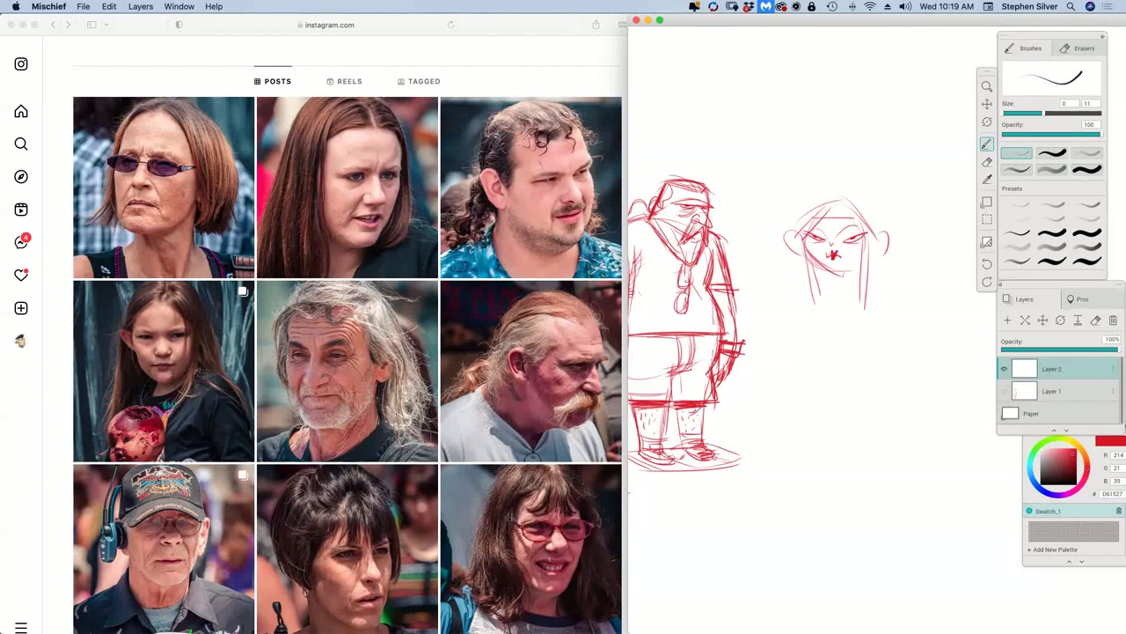
Step: Draw the girl's outstretched arm and a round doll's head with dark eyes and a head wound
{"action": "mouse_move", "coordinate": [815, 268]}
{"action": "left_mouse_down"}
{"action": "mouse_move", "coordinate": [784, 272]}
{"action": "mouse_move", "coordinate": [806, 301]}
{"action": "mouse_move", "coordinate": [775, 294]}
{"action": "mouse_move", "coordinate": [862, 276]}
{"action": "left_mouse_up"}
{"action": "left_click_drag", "start_coordinate": [825, 324], "coordinate": [873, 294]}
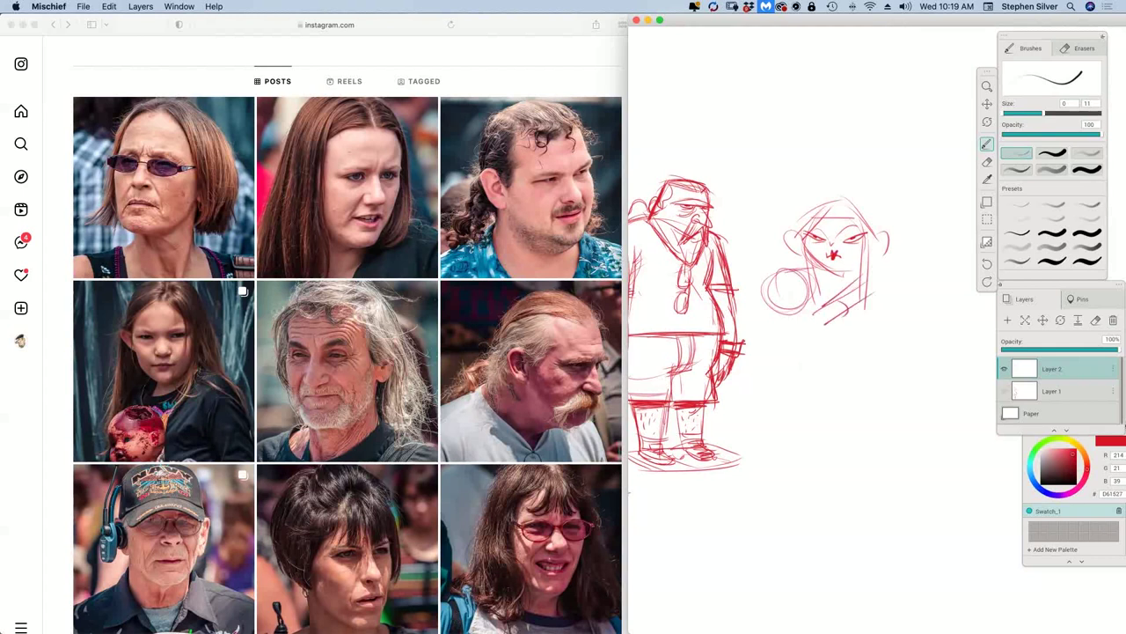
{"action": "left_click_drag", "start_coordinate": [813, 314], "coordinate": [802, 323]}
{"action": "mouse_move", "coordinate": [769, 275]}
{"action": "left_mouse_down"}
{"action": "mouse_move", "coordinate": [763, 305]}
{"action": "mouse_move", "coordinate": [791, 268]}
{"action": "mouse_move", "coordinate": [781, 284]}
{"action": "mouse_move", "coordinate": [799, 274]}
{"action": "mouse_move", "coordinate": [765, 299]}
{"action": "mouse_move", "coordinate": [782, 300]}
{"action": "left_mouse_up"}
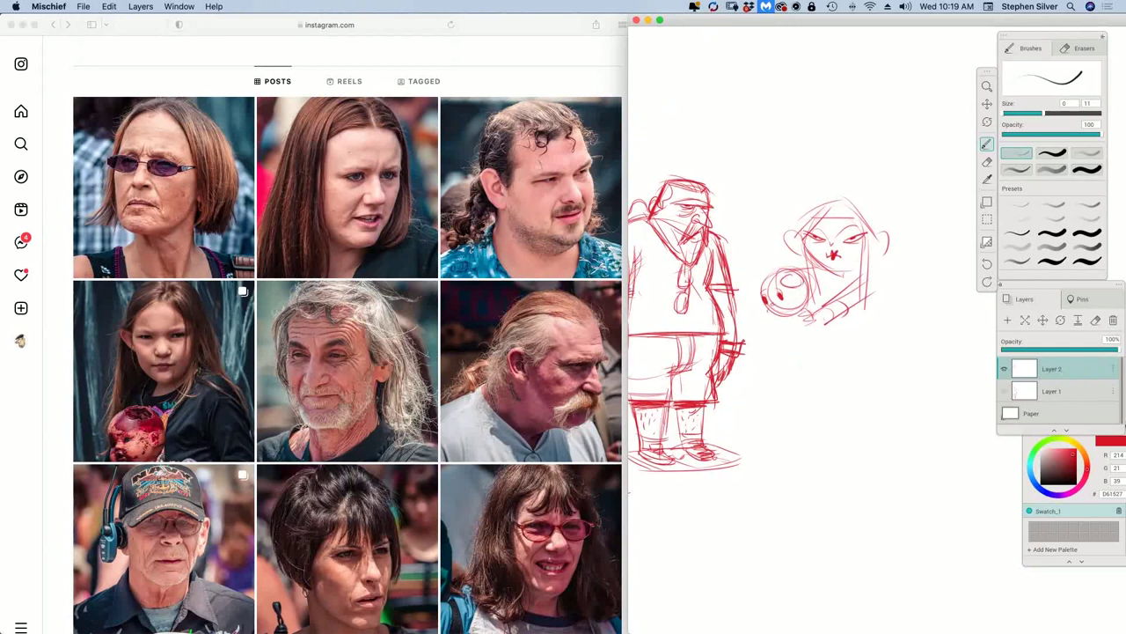
{"action": "mouse_move", "coordinate": [760, 305]}
{"action": "left_mouse_down"}
{"action": "mouse_move", "coordinate": [787, 320]}
{"action": "mouse_move", "coordinate": [801, 270]}
{"action": "mouse_move", "coordinate": [801, 308]}
{"action": "left_mouse_up"}
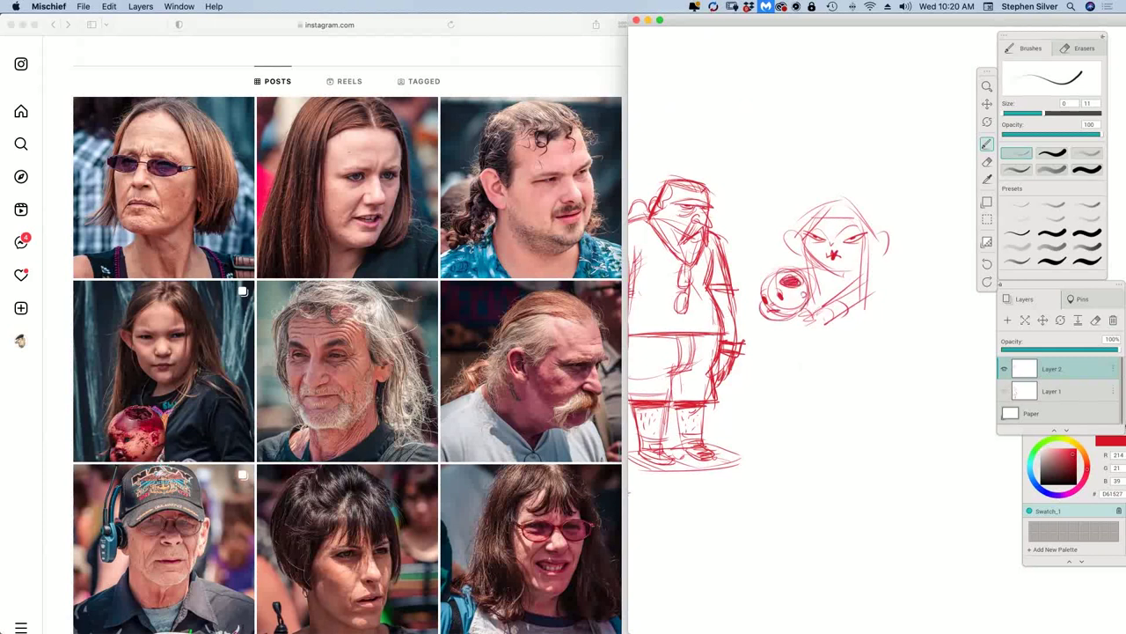
Step: Draw the doll's small body with arms, hands and dangling feet below its head
{"action": "mouse_move", "coordinate": [781, 317]}
{"action": "left_mouse_down"}
{"action": "mouse_move", "coordinate": [782, 352]}
{"action": "mouse_move", "coordinate": [814, 340]}
{"action": "mouse_move", "coordinate": [780, 339]}
{"action": "mouse_move", "coordinate": [783, 355]}
{"action": "mouse_move", "coordinate": [811, 354]}
{"action": "mouse_move", "coordinate": [776, 351]}
{"action": "mouse_move", "coordinate": [811, 357]}
{"action": "mouse_move", "coordinate": [779, 375]}
{"action": "mouse_move", "coordinate": [792, 373]}
{"action": "left_mouse_up"}
{"action": "left_click_drag", "start_coordinate": [783, 373], "coordinate": [797, 391]}
{"action": "mouse_move", "coordinate": [770, 320]}
{"action": "left_mouse_down"}
{"action": "mouse_move", "coordinate": [774, 357]}
{"action": "mouse_move", "coordinate": [796, 353]}
{"action": "left_mouse_up"}
{"action": "left_click_drag", "start_coordinate": [797, 352], "coordinate": [807, 362]}
{"action": "left_click_drag", "start_coordinate": [813, 342], "coordinate": [806, 360]}
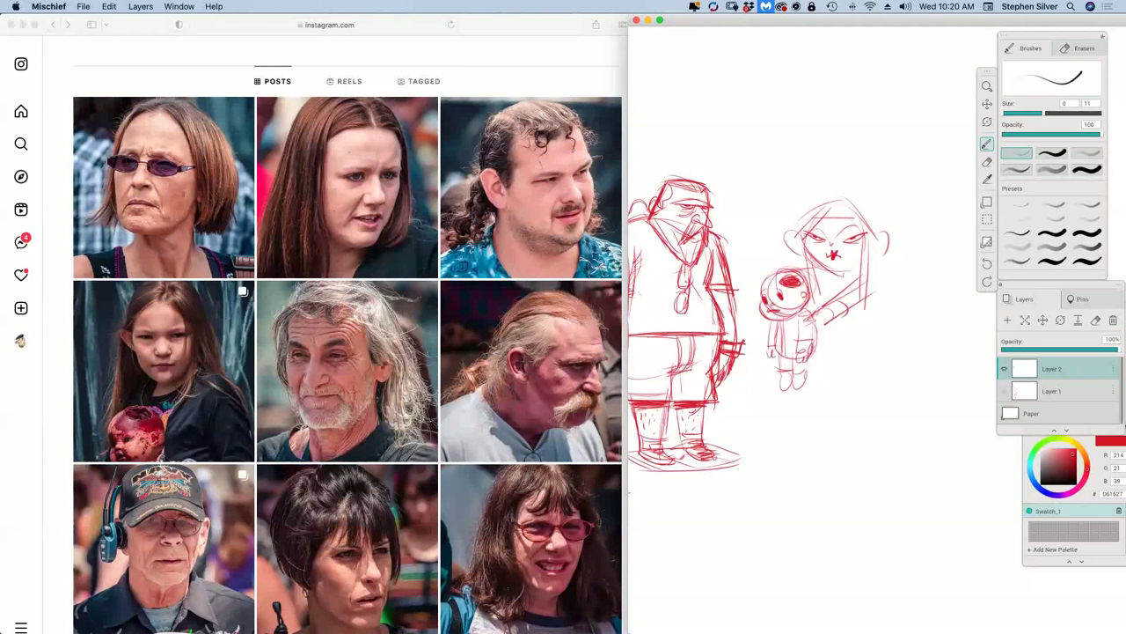
Step: Draw the girl's torso with a jacket hem and extend her long hair down the far side
{"action": "mouse_move", "coordinate": [827, 276]}
{"action": "left_mouse_down"}
{"action": "mouse_move", "coordinate": [811, 291]}
{"action": "mouse_move", "coordinate": [826, 301]}
{"action": "left_mouse_up"}
{"action": "mouse_move", "coordinate": [885, 238]}
{"action": "left_mouse_down"}
{"action": "mouse_move", "coordinate": [878, 315]}
{"action": "mouse_move", "coordinate": [826, 340]}
{"action": "mouse_move", "coordinate": [875, 338]}
{"action": "mouse_move", "coordinate": [827, 339]}
{"action": "left_mouse_up"}
{"action": "left_click_drag", "start_coordinate": [882, 285], "coordinate": [880, 352]}
{"action": "left_click_drag", "start_coordinate": [878, 305], "coordinate": [878, 360]}
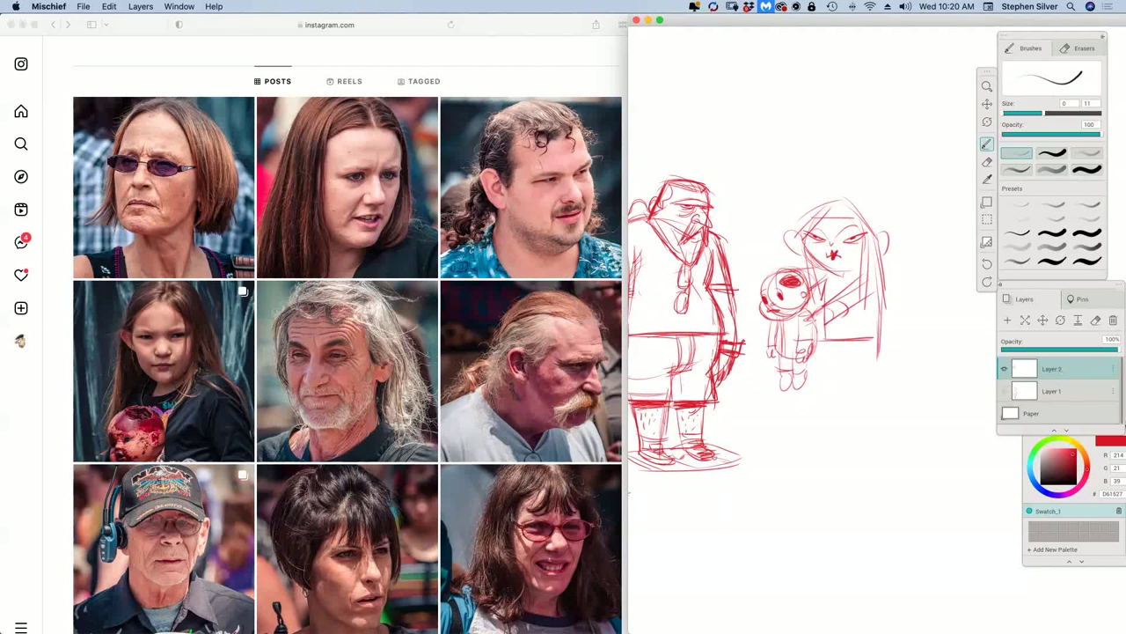
Step: Draw the girl's short skirt, thin legs and the toes of her boots
{"action": "mouse_move", "coordinate": [822, 325]}
{"action": "left_mouse_down"}
{"action": "mouse_move", "coordinate": [822, 380]}
{"action": "mouse_move", "coordinate": [856, 383]}
{"action": "mouse_move", "coordinate": [841, 380]}
{"action": "left_mouse_up"}
{"action": "mouse_move", "coordinate": [832, 364]}
{"action": "left_mouse_down"}
{"action": "mouse_move", "coordinate": [852, 363]}
{"action": "mouse_move", "coordinate": [850, 373]}
{"action": "left_mouse_up"}
{"action": "mouse_move", "coordinate": [851, 371]}
{"action": "left_mouse_down"}
{"action": "mouse_move", "coordinate": [859, 387]}
{"action": "mouse_move", "coordinate": [871, 380]}
{"action": "mouse_move", "coordinate": [834, 401]}
{"action": "mouse_move", "coordinate": [838, 420]}
{"action": "left_mouse_up"}
{"action": "left_click_drag", "start_coordinate": [827, 426], "coordinate": [838, 440]}
{"action": "left_click_drag", "start_coordinate": [852, 383], "coordinate": [857, 408]}
{"action": "mouse_move", "coordinate": [864, 385]}
{"action": "left_mouse_down"}
{"action": "mouse_move", "coordinate": [847, 443]}
{"action": "mouse_move", "coordinate": [864, 451]}
{"action": "mouse_move", "coordinate": [862, 429]}
{"action": "mouse_move", "coordinate": [840, 431]}
{"action": "left_mouse_up"}
{"action": "left_click_drag", "start_coordinate": [820, 429], "coordinate": [836, 450]}
{"action": "left_click_drag", "start_coordinate": [831, 428], "coordinate": [841, 444]}
Step: Draw the boot tops and shafts and add detail lines to both of the girl's boots
{"action": "left_click_drag", "start_coordinate": [820, 403], "coordinate": [837, 409]}
{"action": "mouse_move", "coordinate": [822, 411]}
{"action": "left_mouse_down"}
{"action": "mouse_move", "coordinate": [838, 414]}
{"action": "mouse_move", "coordinate": [824, 429]}
{"action": "left_mouse_up"}
{"action": "mouse_move", "coordinate": [834, 410]}
{"action": "left_mouse_down"}
{"action": "mouse_move", "coordinate": [833, 429]}
{"action": "mouse_move", "coordinate": [866, 414]}
{"action": "left_mouse_up"}
{"action": "left_click_drag", "start_coordinate": [845, 415], "coordinate": [861, 419]}
{"action": "left_click_drag", "start_coordinate": [850, 415], "coordinate": [862, 413]}
{"action": "left_click_drag", "start_coordinate": [862, 408], "coordinate": [848, 429]}
{"action": "mouse_move", "coordinate": [849, 417]}
{"action": "left_mouse_down"}
{"action": "mouse_move", "coordinate": [861, 436]}
{"action": "mouse_move", "coordinate": [819, 443]}
{"action": "mouse_move", "coordinate": [855, 450]}
{"action": "mouse_move", "coordinate": [837, 456]}
{"action": "mouse_move", "coordinate": [855, 438]}
{"action": "left_mouse_up"}
Step: Define the skirt hem and jacket edge, and draw the far-side hair down to curling ends
{"action": "mouse_move", "coordinate": [818, 376]}
{"action": "left_mouse_down"}
{"action": "mouse_move", "coordinate": [836, 386]}
{"action": "mouse_move", "coordinate": [834, 403]}
{"action": "mouse_move", "coordinate": [857, 394]}
{"action": "mouse_move", "coordinate": [860, 405]}
{"action": "mouse_move", "coordinate": [876, 387]}
{"action": "mouse_move", "coordinate": [864, 389]}
{"action": "left_mouse_up"}
{"action": "mouse_move", "coordinate": [824, 326]}
{"action": "left_mouse_down"}
{"action": "mouse_move", "coordinate": [823, 359]}
{"action": "mouse_move", "coordinate": [834, 338]}
{"action": "left_mouse_up"}
{"action": "left_click_drag", "start_coordinate": [834, 343], "coordinate": [820, 361]}
{"action": "mouse_move", "coordinate": [843, 314]}
{"action": "left_mouse_down"}
{"action": "mouse_move", "coordinate": [835, 344]}
{"action": "mouse_move", "coordinate": [877, 358]}
{"action": "left_mouse_up"}
{"action": "mouse_move", "coordinate": [882, 248]}
{"action": "left_mouse_down"}
{"action": "mouse_move", "coordinate": [889, 328]}
{"action": "mouse_move", "coordinate": [904, 353]}
{"action": "mouse_move", "coordinate": [889, 400]}
{"action": "mouse_move", "coordinate": [872, 403]}
{"action": "left_mouse_up"}
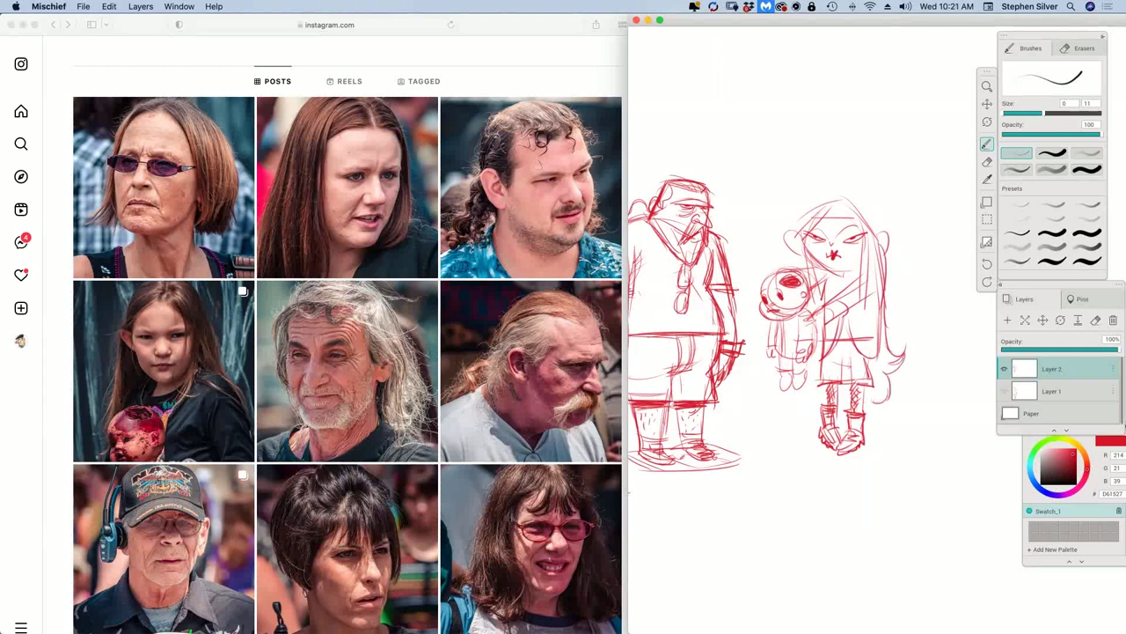
Step: Refine the girl's hair parting, face outline and ears, and add detail to the doll's face and clothes
{"action": "mouse_move", "coordinate": [829, 201]}
{"action": "left_mouse_down"}
{"action": "mouse_move", "coordinate": [863, 225]}
{"action": "mouse_move", "coordinate": [837, 202]}
{"action": "mouse_move", "coordinate": [803, 252]}
{"action": "mouse_move", "coordinate": [860, 284]}
{"action": "left_mouse_up"}
{"action": "mouse_move", "coordinate": [759, 296]}
{"action": "left_mouse_down"}
{"action": "mouse_move", "coordinate": [769, 273]}
{"action": "mouse_move", "coordinate": [788, 273]}
{"action": "left_mouse_up"}
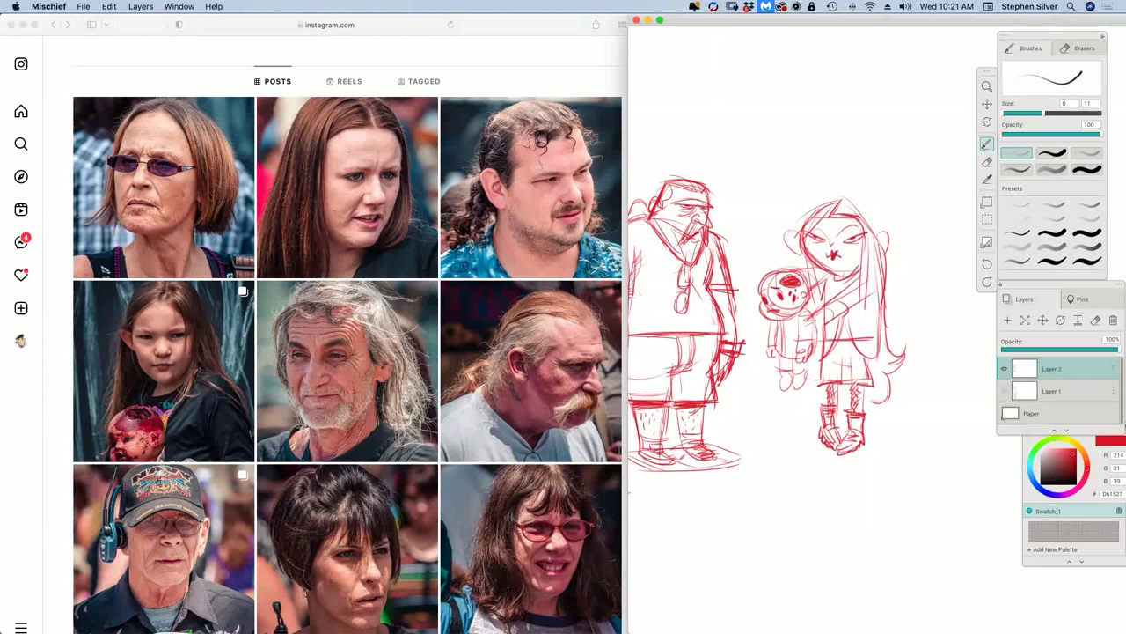
{"action": "left_click_drag", "start_coordinate": [778, 330], "coordinate": [765, 332]}
{"action": "mouse_move", "coordinate": [771, 320]}
{"action": "left_mouse_down"}
{"action": "mouse_move", "coordinate": [765, 334]}
{"action": "mouse_move", "coordinate": [814, 327]}
{"action": "mouse_move", "coordinate": [797, 362]}
{"action": "left_mouse_up"}
{"action": "mouse_move", "coordinate": [795, 230]}
{"action": "left_mouse_down"}
{"action": "mouse_move", "coordinate": [785, 253]}
{"action": "mouse_move", "coordinate": [800, 238]}
{"action": "left_mouse_up"}
{"action": "mouse_move", "coordinate": [885, 228]}
{"action": "left_mouse_down"}
{"action": "mouse_move", "coordinate": [879, 251]}
{"action": "mouse_move", "coordinate": [874, 242]}
{"action": "left_mouse_up"}
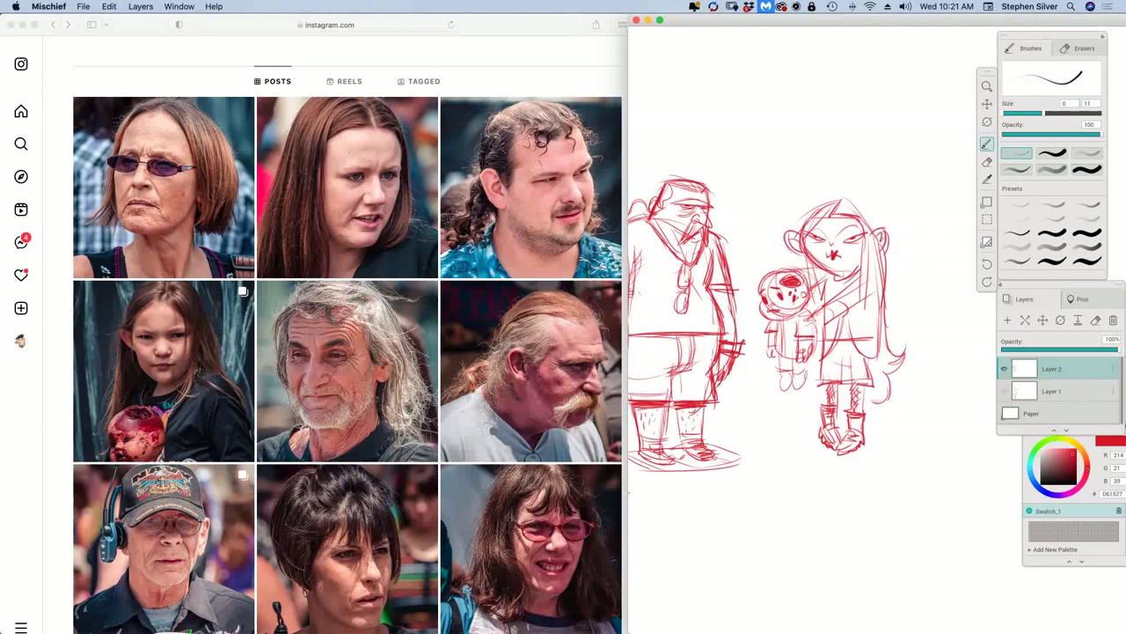
Step: Add strands to the girl's hair and draw the lapel, sleeve lines and buttons of her jacket
{"action": "mouse_move", "coordinate": [847, 201]}
{"action": "left_mouse_down"}
{"action": "mouse_move", "coordinate": [882, 238]}
{"action": "mouse_move", "coordinate": [854, 292]}
{"action": "left_mouse_up"}
{"action": "mouse_move", "coordinate": [868, 246]}
{"action": "left_mouse_down"}
{"action": "mouse_move", "coordinate": [864, 288]}
{"action": "mouse_move", "coordinate": [817, 312]}
{"action": "mouse_move", "coordinate": [821, 325]}
{"action": "left_mouse_up"}
{"action": "mouse_move", "coordinate": [872, 293]}
{"action": "left_mouse_down"}
{"action": "mouse_move", "coordinate": [850, 307]}
{"action": "mouse_move", "coordinate": [856, 345]}
{"action": "mouse_move", "coordinate": [853, 320]}
{"action": "left_mouse_up"}
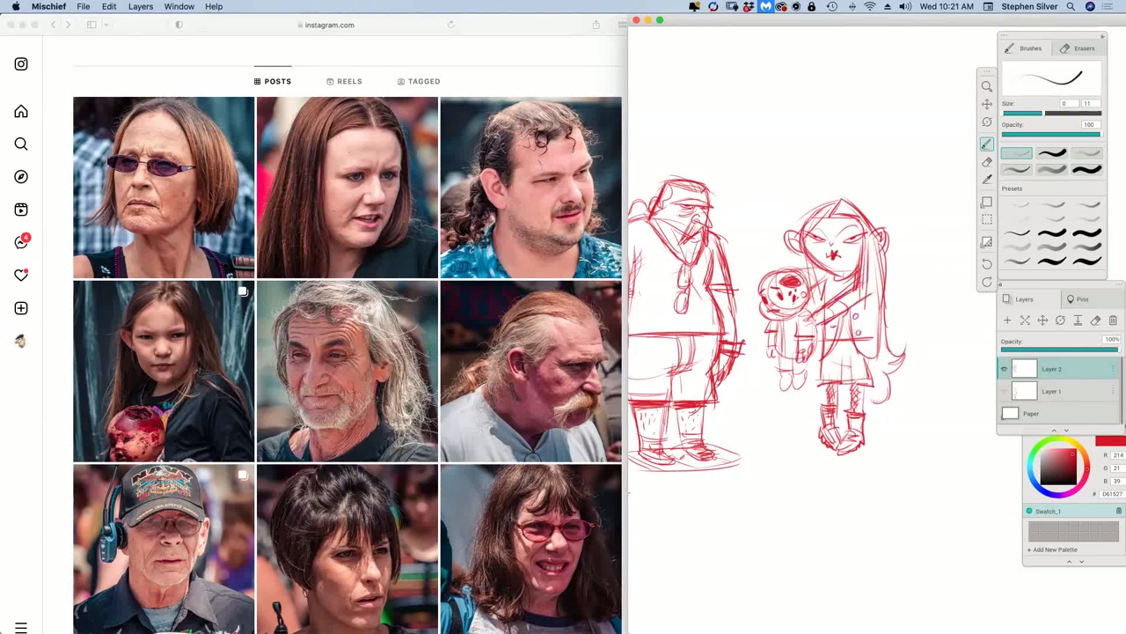
{"action": "left_click_drag", "start_coordinate": [835, 277], "coordinate": [830, 298]}
Step: Add pleats to the skirt, hair ends hanging behind the doll, and darker lines on the doll's body
{"action": "left_click_drag", "start_coordinate": [840, 352], "coordinate": [842, 367]}
{"action": "mouse_move", "coordinate": [834, 367]}
{"action": "left_mouse_down"}
{"action": "mouse_move", "coordinate": [852, 368]}
{"action": "mouse_move", "coordinate": [850, 383]}
{"action": "left_mouse_up"}
{"action": "mouse_move", "coordinate": [844, 365]}
{"action": "left_mouse_down"}
{"action": "mouse_move", "coordinate": [847, 386]}
{"action": "mouse_move", "coordinate": [868, 387]}
{"action": "left_mouse_up"}
{"action": "left_click_drag", "start_coordinate": [848, 387], "coordinate": [879, 404]}
{"action": "left_click_drag", "start_coordinate": [792, 391], "coordinate": [815, 417]}
{"action": "mouse_move", "coordinate": [781, 321]}
{"action": "left_mouse_down"}
{"action": "mouse_move", "coordinate": [778, 375]}
{"action": "mouse_move", "coordinate": [796, 367]}
{"action": "left_mouse_up"}
{"action": "left_click_drag", "start_coordinate": [776, 372], "coordinate": [790, 378]}
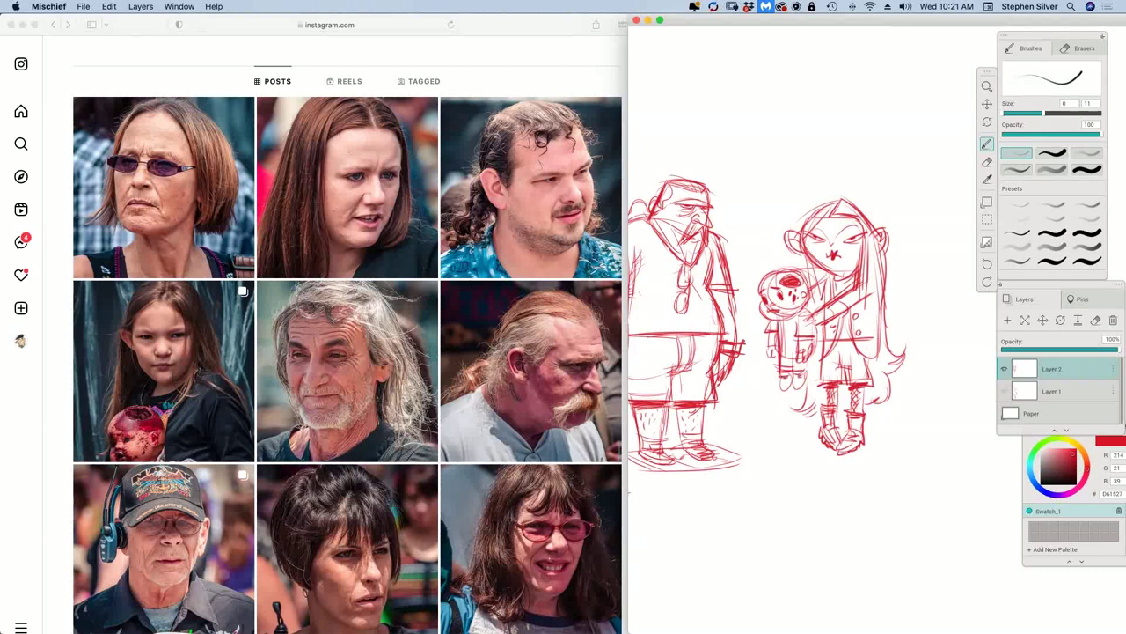
Step: Detail the front of the doll's outfit and define the girl's hand and sleeve where she holds it
{"action": "left_click_drag", "start_coordinate": [783, 326], "coordinate": [789, 342]}
{"action": "left_click_drag", "start_coordinate": [785, 331], "coordinate": [814, 334]}
{"action": "mouse_move", "coordinate": [813, 316]}
{"action": "left_mouse_down"}
{"action": "mouse_move", "coordinate": [808, 357]}
{"action": "mouse_move", "coordinate": [800, 317]}
{"action": "mouse_move", "coordinate": [829, 322]}
{"action": "left_mouse_up"}
{"action": "left_click_drag", "start_coordinate": [828, 273], "coordinate": [826, 304]}
{"action": "left_click_drag", "start_coordinate": [826, 290], "coordinate": [821, 309]}
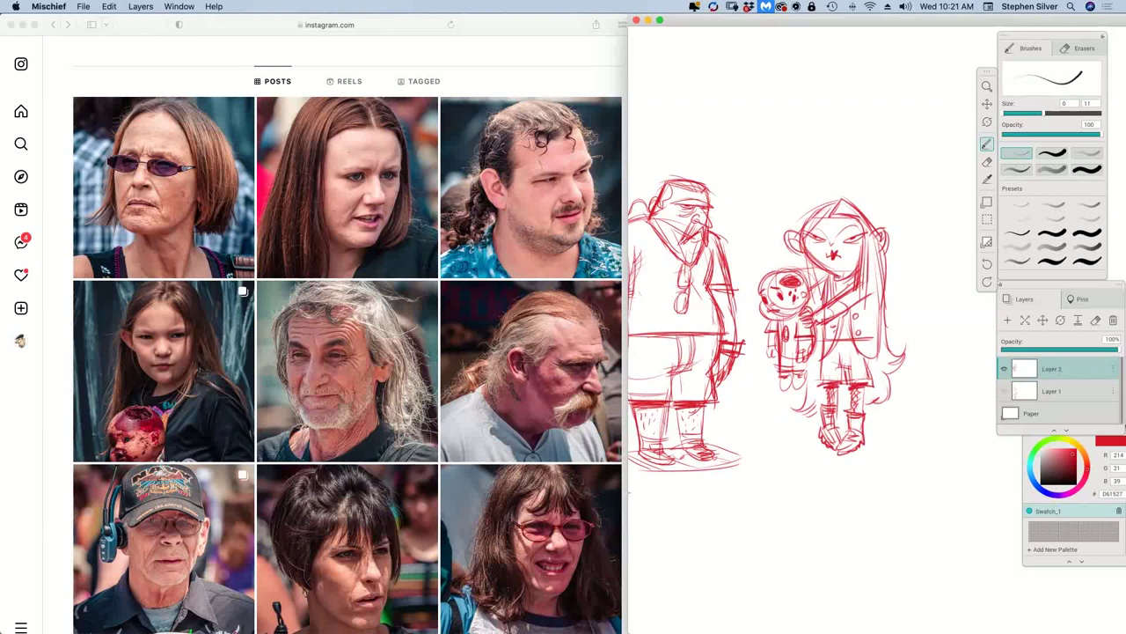
Step: Add strands across the top of the girl's hair and sharpen her face outline and eye
{"action": "left_click_drag", "start_coordinate": [825, 215], "coordinate": [808, 221]}
{"action": "mouse_move", "coordinate": [817, 208]}
{"action": "left_mouse_down"}
{"action": "mouse_move", "coordinate": [800, 226]}
{"action": "mouse_move", "coordinate": [825, 207]}
{"action": "mouse_move", "coordinate": [852, 209]}
{"action": "mouse_move", "coordinate": [841, 198]}
{"action": "mouse_move", "coordinate": [862, 273]}
{"action": "left_mouse_up"}
{"action": "mouse_move", "coordinate": [838, 233]}
{"action": "left_mouse_down"}
{"action": "mouse_move", "coordinate": [854, 225]}
{"action": "mouse_move", "coordinate": [861, 234]}
{"action": "left_mouse_up"}
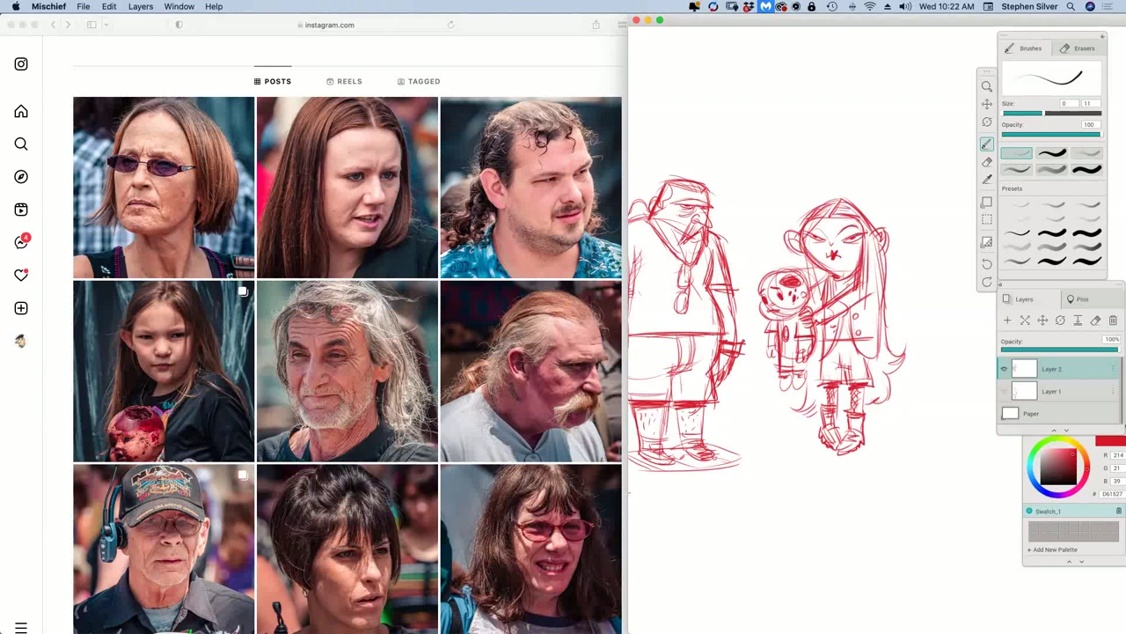
Step: Shade the girl's long hair with extra strands beside the far ear, along the jacket and behind the doll
{"action": "left_click_drag", "start_coordinate": [887, 227], "coordinate": [872, 330]}
{"action": "mouse_move", "coordinate": [869, 283]}
{"action": "left_mouse_down"}
{"action": "mouse_move", "coordinate": [886, 345]}
{"action": "mouse_move", "coordinate": [876, 333]}
{"action": "mouse_move", "coordinate": [885, 352]}
{"action": "mouse_move", "coordinate": [866, 405]}
{"action": "left_mouse_up"}
{"action": "mouse_move", "coordinate": [868, 352]}
{"action": "left_mouse_down"}
{"action": "mouse_move", "coordinate": [871, 403]}
{"action": "mouse_move", "coordinate": [885, 387]}
{"action": "left_mouse_up"}
{"action": "mouse_move", "coordinate": [810, 375]}
{"action": "left_mouse_down"}
{"action": "mouse_move", "coordinate": [806, 409]}
{"action": "mouse_move", "coordinate": [794, 410]}
{"action": "left_mouse_up"}
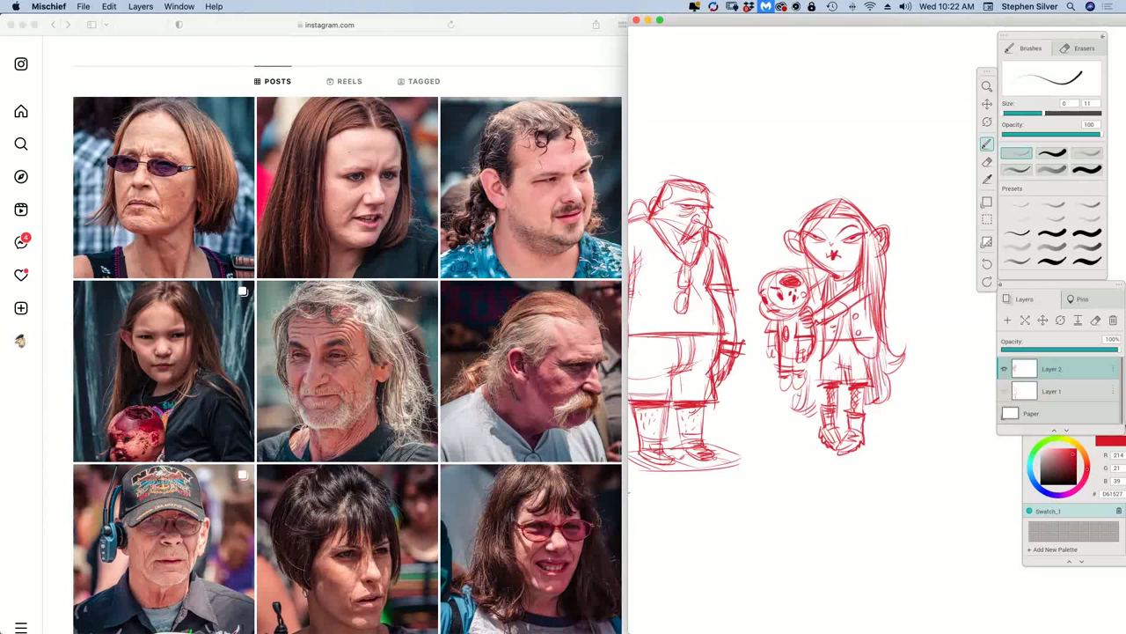
Step: Reinforce the girl's jaw and jacket front, and raise the crown of her hair with extra strokes
{"action": "mouse_move", "coordinate": [813, 264]}
{"action": "left_mouse_down"}
{"action": "mouse_move", "coordinate": [817, 285]}
{"action": "mouse_move", "coordinate": [847, 280]}
{"action": "left_mouse_up"}
{"action": "mouse_move", "coordinate": [848, 279]}
{"action": "left_mouse_down"}
{"action": "mouse_move", "coordinate": [850, 337]}
{"action": "mouse_move", "coordinate": [847, 311]}
{"action": "left_mouse_up"}
{"action": "left_click_drag", "start_coordinate": [813, 211], "coordinate": [843, 194]}
{"action": "left_click_drag", "start_coordinate": [816, 209], "coordinate": [853, 199]}
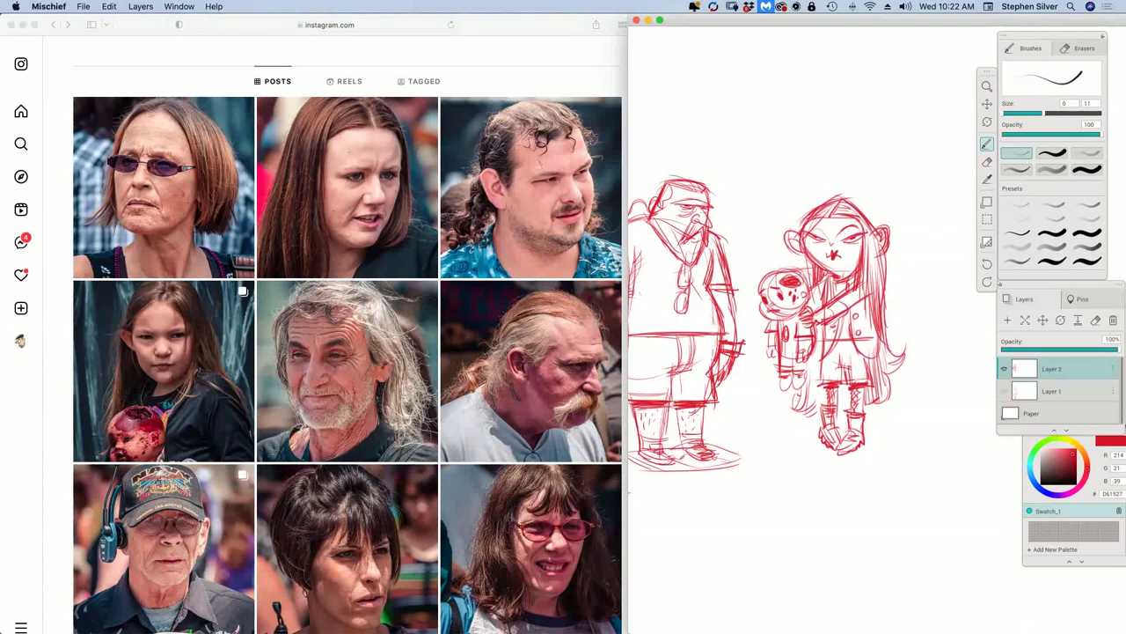
Step: Block in a heavy-jawed man's head on empty canvas beyond the girl, with an ear, brow line and large nose
{"action": "key", "text": "space"}
{"action": "mouse_move", "coordinate": [910, 444]}
{"action": "left_mouse_down"}
{"action": "mouse_move", "coordinate": [859, 431]}
{"action": "mouse_move", "coordinate": [897, 450]}
{"action": "mouse_move", "coordinate": [795, 440]}
{"action": "mouse_move", "coordinate": [751, 412]}
{"action": "left_mouse_up"}
{"action": "key", "text": "b"}
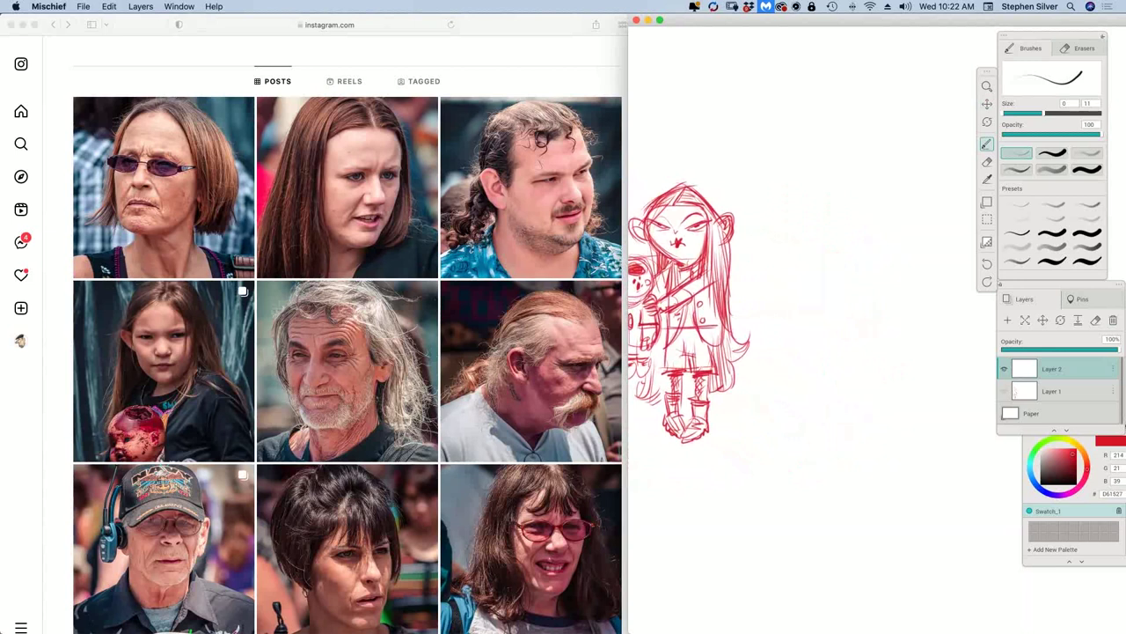
{"action": "mouse_move", "coordinate": [801, 173]}
{"action": "left_mouse_down"}
{"action": "mouse_move", "coordinate": [846, 166]}
{"action": "mouse_move", "coordinate": [864, 189]}
{"action": "left_mouse_up"}
{"action": "mouse_move", "coordinate": [807, 174]}
{"action": "left_mouse_down"}
{"action": "mouse_move", "coordinate": [808, 198]}
{"action": "mouse_move", "coordinate": [872, 199]}
{"action": "mouse_move", "coordinate": [887, 230]}
{"action": "mouse_move", "coordinate": [882, 250]}
{"action": "mouse_move", "coordinate": [811, 260]}
{"action": "left_mouse_up"}
{"action": "mouse_move", "coordinate": [803, 190]}
{"action": "left_mouse_down"}
{"action": "mouse_move", "coordinate": [804, 225]}
{"action": "mouse_move", "coordinate": [782, 213]}
{"action": "mouse_move", "coordinate": [789, 241]}
{"action": "left_mouse_up"}
{"action": "left_click_drag", "start_coordinate": [791, 238], "coordinate": [812, 248]}
{"action": "mouse_move", "coordinate": [813, 203]}
{"action": "left_mouse_down"}
{"action": "mouse_move", "coordinate": [870, 184]}
{"action": "mouse_move", "coordinate": [844, 223]}
{"action": "left_mouse_up"}
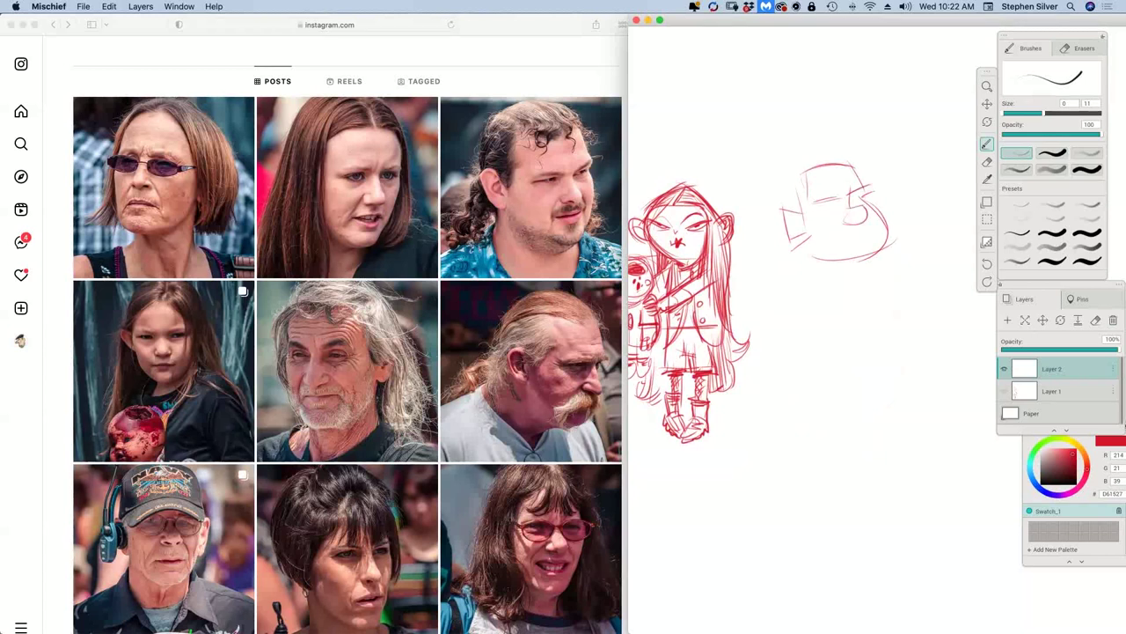
Step: Add the man's mouth and eyes, and draw his dark sideburn and curled hair over the forehead
{"action": "left_click_drag", "start_coordinate": [845, 227], "coordinate": [871, 224]}
{"action": "left_click_drag", "start_coordinate": [819, 201], "coordinate": [837, 205]}
{"action": "mouse_move", "coordinate": [821, 168]}
{"action": "left_mouse_down"}
{"action": "mouse_move", "coordinate": [825, 186]}
{"action": "mouse_move", "coordinate": [843, 180]}
{"action": "mouse_move", "coordinate": [803, 208]}
{"action": "left_mouse_up"}
{"action": "left_click_drag", "start_coordinate": [802, 184], "coordinate": [796, 203]}
{"action": "left_click_drag", "start_coordinate": [799, 175], "coordinate": [843, 164]}
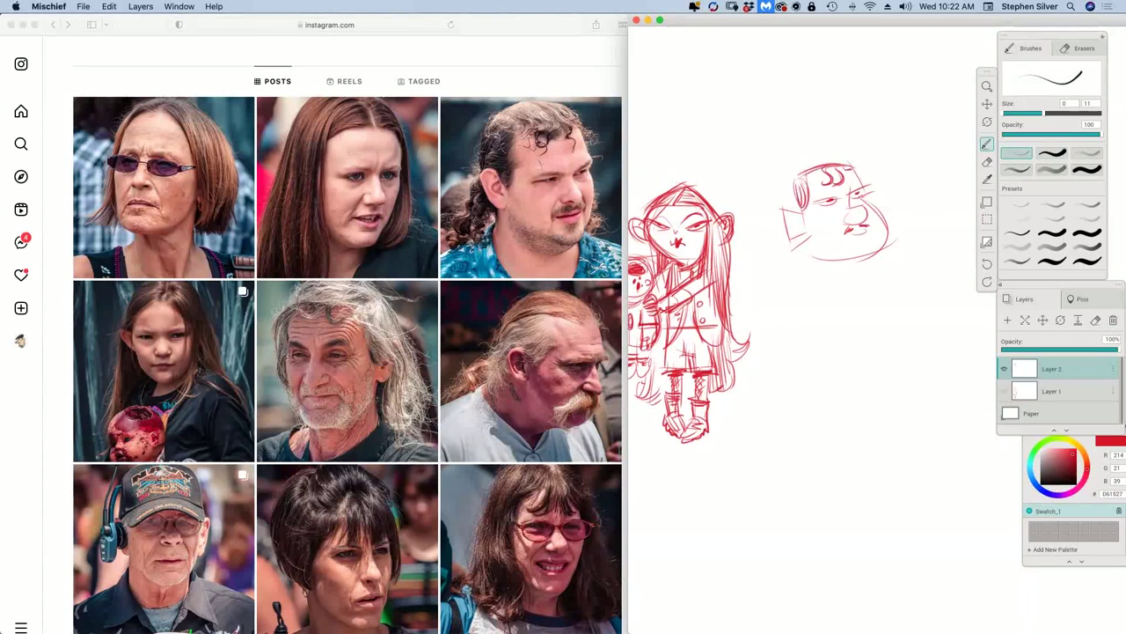
Step: Define the man's ear and curly ponytail, and add stubble along his jaw and chin
{"action": "mouse_move", "coordinate": [794, 209]}
{"action": "left_mouse_down"}
{"action": "mouse_move", "coordinate": [783, 269]}
{"action": "mouse_move", "coordinate": [806, 266]}
{"action": "left_mouse_up"}
{"action": "mouse_move", "coordinate": [855, 238]}
{"action": "left_mouse_down"}
{"action": "mouse_move", "coordinate": [867, 249]}
{"action": "mouse_move", "coordinate": [809, 260]}
{"action": "left_mouse_up"}
{"action": "left_click_drag", "start_coordinate": [822, 240], "coordinate": [822, 261]}
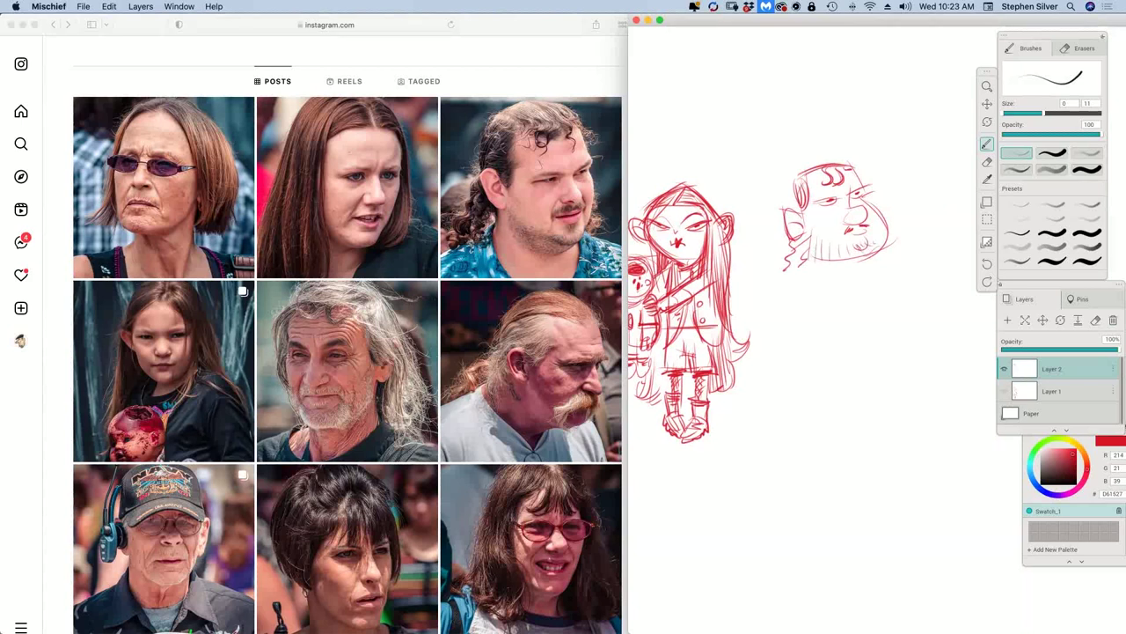
Step: Draw the man's neck and the open, pointed shirt collar below his jaw
{"action": "left_click_drag", "start_coordinate": [820, 260], "coordinate": [825, 282]}
{"action": "left_click_drag", "start_coordinate": [827, 254], "coordinate": [833, 279]}
{"action": "left_click_drag", "start_coordinate": [868, 256], "coordinate": [859, 292]}
{"action": "left_click_drag", "start_coordinate": [801, 254], "coordinate": [792, 296]}
{"action": "mouse_move", "coordinate": [796, 289]}
{"action": "left_mouse_down"}
{"action": "mouse_move", "coordinate": [827, 278]}
{"action": "mouse_move", "coordinate": [839, 296]}
{"action": "left_mouse_up"}
{"action": "mouse_move", "coordinate": [884, 249]}
{"action": "left_mouse_down"}
{"action": "mouse_move", "coordinate": [904, 292]}
{"action": "mouse_move", "coordinate": [858, 304]}
{"action": "mouse_move", "coordinate": [911, 320]}
{"action": "left_mouse_up"}
Step: Draw a rectangular box in perspective in front of the man's chest
{"action": "mouse_move", "coordinate": [829, 322]}
{"action": "left_mouse_down"}
{"action": "mouse_move", "coordinate": [912, 320]}
{"action": "mouse_move", "coordinate": [854, 342]}
{"action": "mouse_move", "coordinate": [883, 357]}
{"action": "left_mouse_up"}
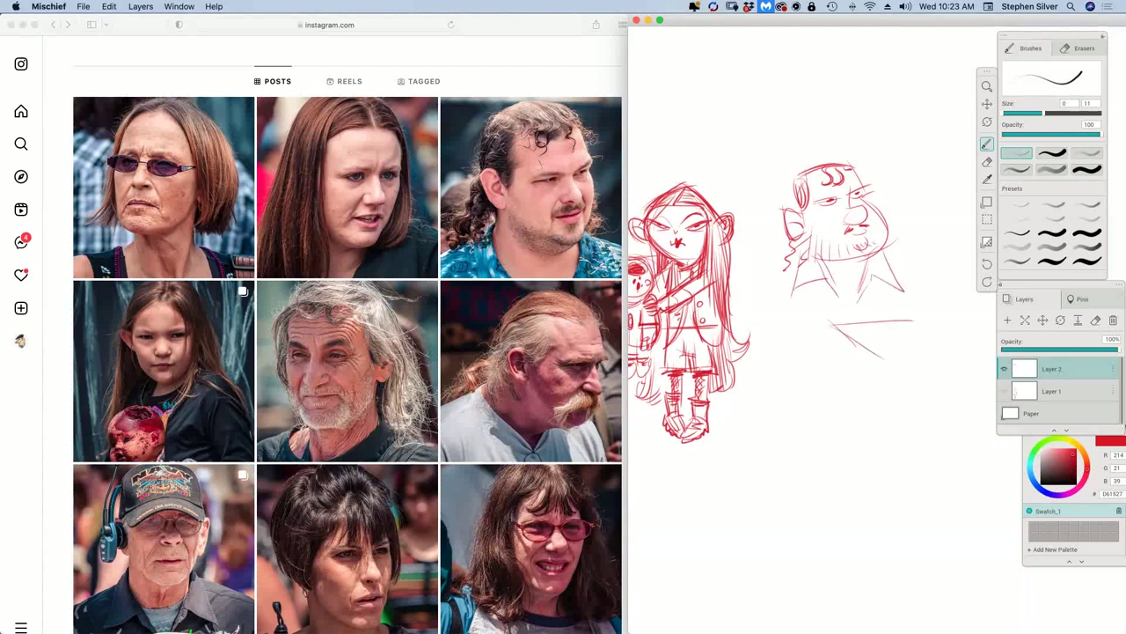
{"action": "left_click_drag", "start_coordinate": [878, 315], "coordinate": [930, 334]}
{"action": "left_click_drag", "start_coordinate": [834, 327], "coordinate": [890, 364]}
{"action": "mouse_move", "coordinate": [832, 317]}
{"action": "left_mouse_down"}
{"action": "mouse_move", "coordinate": [835, 376]}
{"action": "mouse_move", "coordinate": [886, 408]}
{"action": "left_mouse_up"}
{"action": "left_click_drag", "start_coordinate": [883, 362], "coordinate": [885, 403]}
{"action": "left_click_drag", "start_coordinate": [887, 363], "coordinate": [934, 356]}
{"action": "mouse_move", "coordinate": [937, 340]}
{"action": "left_mouse_down"}
{"action": "mouse_move", "coordinate": [938, 370]}
{"action": "mouse_move", "coordinate": [948, 351]}
{"action": "left_mouse_up"}
{"action": "mouse_move", "coordinate": [938, 352]}
{"action": "left_mouse_down"}
{"action": "mouse_move", "coordinate": [940, 401]}
{"action": "mouse_move", "coordinate": [952, 400]}
{"action": "left_mouse_up"}
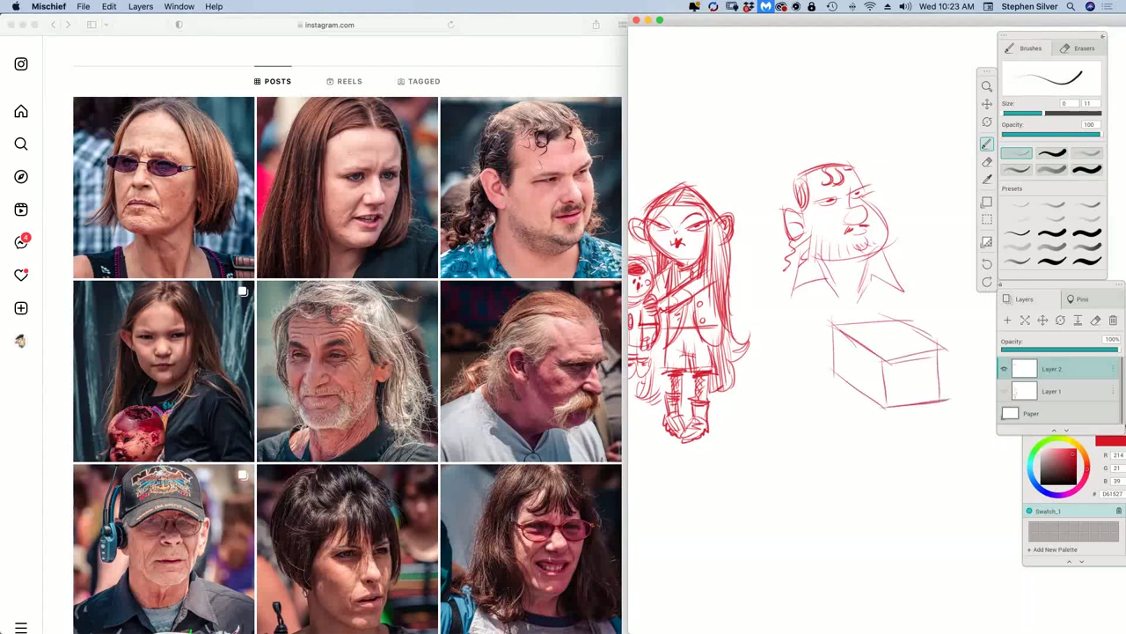
Step: Draw the man's back and near sleeve, with the forearm and hand supporting the box
{"action": "mouse_move", "coordinate": [797, 261]}
{"action": "left_mouse_down"}
{"action": "mouse_move", "coordinate": [766, 324]}
{"action": "mouse_move", "coordinate": [764, 389]}
{"action": "mouse_move", "coordinate": [806, 348]}
{"action": "left_mouse_up"}
{"action": "mouse_move", "coordinate": [767, 338]}
{"action": "left_mouse_down"}
{"action": "mouse_move", "coordinate": [764, 396]}
{"action": "mouse_move", "coordinate": [821, 396]}
{"action": "left_mouse_up"}
{"action": "left_click_drag", "start_coordinate": [755, 405], "coordinate": [826, 401]}
{"action": "mouse_move", "coordinate": [783, 368]}
{"action": "left_mouse_down"}
{"action": "mouse_move", "coordinate": [837, 363]}
{"action": "mouse_move", "coordinate": [862, 398]}
{"action": "left_mouse_up"}
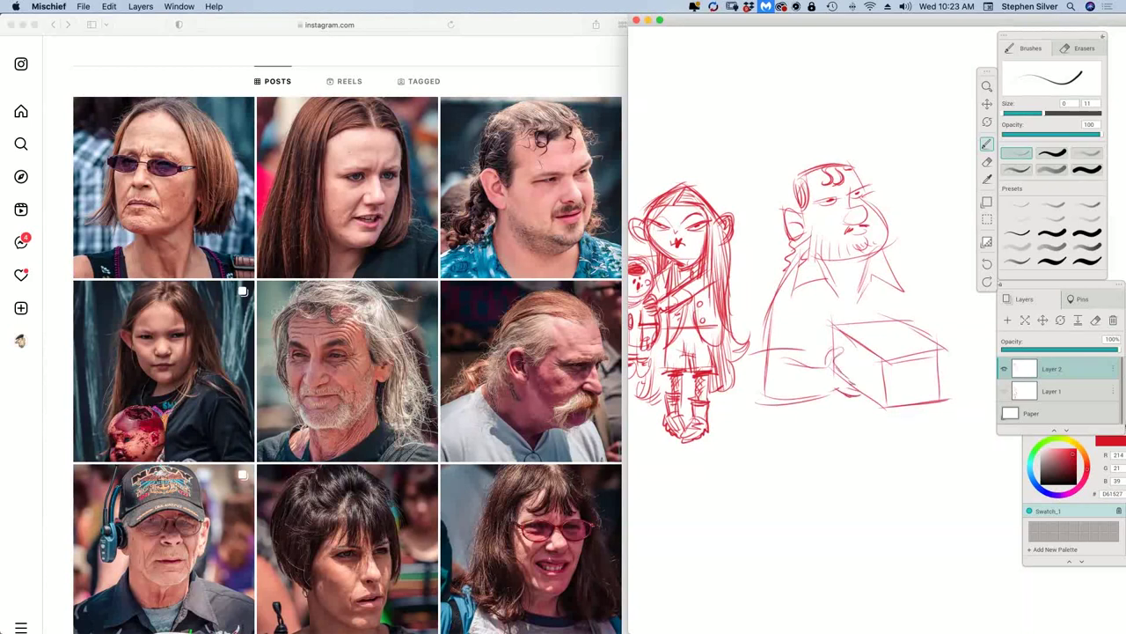
Step: Draw the man's shirt folds, V-shaped neckline, and far shoulder and arm reaching behind the box
{"action": "left_click_drag", "start_coordinate": [812, 324], "coordinate": [816, 372]}
{"action": "left_click_drag", "start_coordinate": [816, 304], "coordinate": [821, 362]}
{"action": "left_click_drag", "start_coordinate": [841, 284], "coordinate": [857, 308]}
{"action": "mouse_move", "coordinate": [880, 255]}
{"action": "left_mouse_down"}
{"action": "mouse_move", "coordinate": [924, 287]}
{"action": "mouse_move", "coordinate": [937, 349]}
{"action": "left_mouse_up"}
{"action": "left_click_drag", "start_coordinate": [908, 303], "coordinate": [917, 320]}
{"action": "mouse_move", "coordinate": [912, 273]}
{"action": "left_mouse_down"}
{"action": "mouse_move", "coordinate": [956, 328]}
{"action": "mouse_move", "coordinate": [948, 318]}
{"action": "mouse_move", "coordinate": [950, 380]}
{"action": "left_mouse_up"}
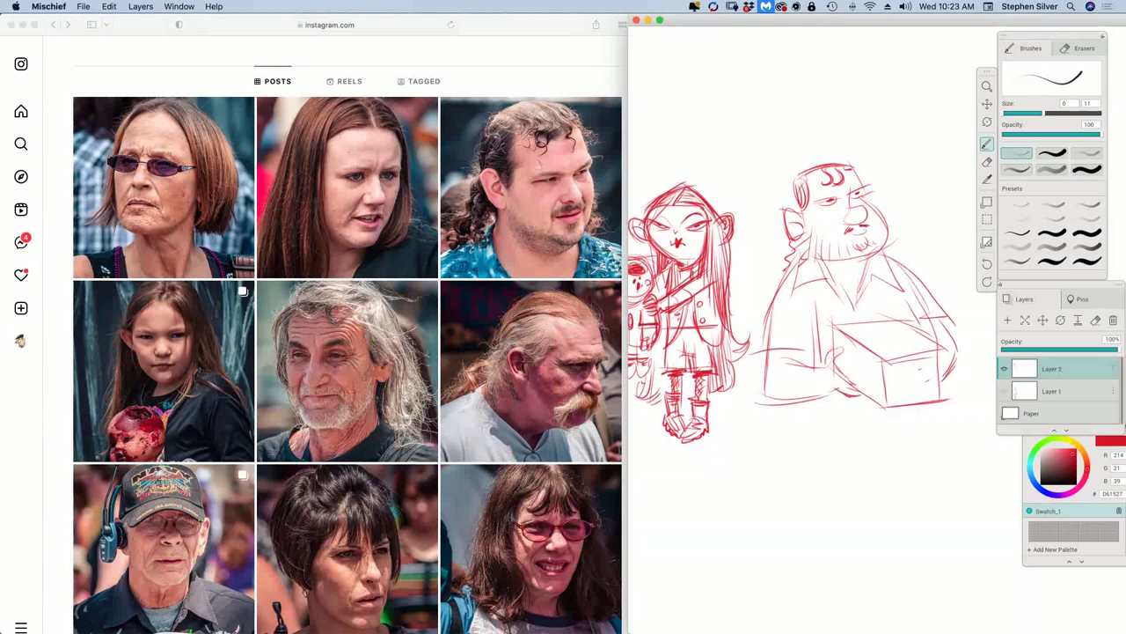
{"action": "left_click_drag", "start_coordinate": [827, 265], "coordinate": [859, 305]}
{"action": "mouse_move", "coordinate": [861, 257]}
{"action": "left_mouse_down"}
{"action": "mouse_move", "coordinate": [861, 306]}
{"action": "mouse_move", "coordinate": [804, 368]}
{"action": "left_mouse_up"}
Step: Draw the lower shirt and its hem below the box, and start the outer line of the far leg
{"action": "left_click_drag", "start_coordinate": [935, 332], "coordinate": [951, 427]}
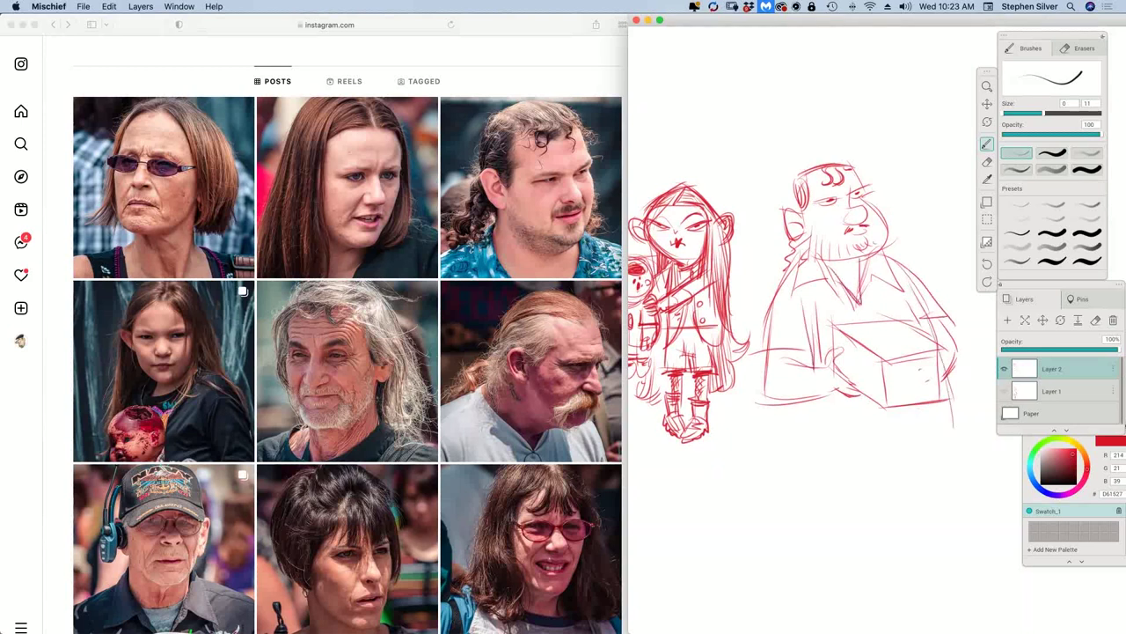
{"action": "mouse_move", "coordinate": [785, 355]}
{"action": "left_mouse_down"}
{"action": "mouse_move", "coordinate": [783, 426]}
{"action": "mouse_move", "coordinate": [954, 432]}
{"action": "left_mouse_up"}
{"action": "left_click_drag", "start_coordinate": [813, 432], "coordinate": [950, 445]}
{"action": "left_click_drag", "start_coordinate": [945, 370], "coordinate": [928, 517]}
{"action": "left_click_drag", "start_coordinate": [949, 424], "coordinate": [917, 530]}
Step: Draw the man's two thick legs in loose shorts, tapering down to the ankles
{"action": "mouse_move", "coordinate": [792, 401]}
{"action": "left_mouse_down"}
{"action": "mouse_move", "coordinate": [804, 509]}
{"action": "mouse_move", "coordinate": [813, 486]}
{"action": "left_mouse_up"}
{"action": "left_click_drag", "start_coordinate": [899, 445], "coordinate": [861, 534]}
{"action": "mouse_move", "coordinate": [820, 462]}
{"action": "left_mouse_down"}
{"action": "mouse_move", "coordinate": [823, 546]}
{"action": "mouse_move", "coordinate": [931, 530]}
{"action": "left_mouse_up"}
{"action": "left_click_drag", "start_coordinate": [933, 479], "coordinate": [913, 532]}
{"action": "left_click_drag", "start_coordinate": [917, 518], "coordinate": [906, 545]}
{"action": "left_click_drag", "start_coordinate": [862, 499], "coordinate": [852, 568]}
Step: Draw the man's ankles and both feet in simple shoes
{"action": "mouse_move", "coordinate": [827, 508]}
{"action": "left_mouse_down"}
{"action": "mouse_move", "coordinate": [826, 568]}
{"action": "mouse_move", "coordinate": [850, 565]}
{"action": "mouse_move", "coordinate": [850, 590]}
{"action": "mouse_move", "coordinate": [856, 567]}
{"action": "left_mouse_up"}
{"action": "left_click_drag", "start_coordinate": [910, 530], "coordinate": [901, 574]}
{"action": "mouse_move", "coordinate": [876, 519]}
{"action": "left_mouse_down"}
{"action": "mouse_move", "coordinate": [876, 576]}
{"action": "mouse_move", "coordinate": [915, 565]}
{"action": "mouse_move", "coordinate": [933, 595]}
{"action": "left_mouse_up"}
{"action": "left_click_drag", "start_coordinate": [897, 574], "coordinate": [940, 591]}
{"action": "left_click_drag", "start_coordinate": [908, 593], "coordinate": [940, 594]}
Step: Define the open shirt hem, and fill the box with donuts, adding the lettering "DONUTS" on its side
{"action": "mouse_move", "coordinate": [792, 394]}
{"action": "left_mouse_down"}
{"action": "mouse_move", "coordinate": [791, 451]}
{"action": "mouse_move", "coordinate": [861, 452]}
{"action": "left_mouse_up"}
{"action": "left_click_drag", "start_coordinate": [867, 401], "coordinate": [862, 458]}
{"action": "mouse_move", "coordinate": [885, 407]}
{"action": "left_mouse_down"}
{"action": "mouse_move", "coordinate": [880, 457]}
{"action": "mouse_move", "coordinate": [966, 449]}
{"action": "mouse_move", "coordinate": [954, 448]}
{"action": "left_mouse_up"}
{"action": "left_click_drag", "start_coordinate": [859, 300], "coordinate": [851, 323]}
{"action": "mouse_move", "coordinate": [863, 304]}
{"action": "left_mouse_down"}
{"action": "mouse_move", "coordinate": [856, 316]}
{"action": "mouse_move", "coordinate": [894, 364]}
{"action": "mouse_move", "coordinate": [876, 343]}
{"action": "mouse_move", "coordinate": [917, 346]}
{"action": "mouse_move", "coordinate": [884, 356]}
{"action": "mouse_move", "coordinate": [899, 358]}
{"action": "mouse_move", "coordinate": [931, 352]}
{"action": "mouse_move", "coordinate": [894, 329]}
{"action": "mouse_move", "coordinate": [946, 361]}
{"action": "left_mouse_up"}
{"action": "mouse_move", "coordinate": [844, 355]}
{"action": "left_mouse_down"}
{"action": "mouse_move", "coordinate": [840, 368]}
{"action": "mouse_move", "coordinate": [870, 383]}
{"action": "mouse_move", "coordinate": [934, 395]}
{"action": "left_mouse_up"}
{"action": "left_click_drag", "start_coordinate": [943, 352], "coordinate": [941, 405]}
{"action": "mouse_move", "coordinate": [836, 343]}
{"action": "left_mouse_down"}
{"action": "mouse_move", "coordinate": [873, 370]}
{"action": "mouse_move", "coordinate": [945, 374]}
{"action": "left_mouse_up"}
{"action": "left_click_drag", "start_coordinate": [794, 405], "coordinate": [794, 456]}
Step: Strengthen the outline of the man's near sleeve, back and forearm
{"action": "left_click_drag", "start_coordinate": [809, 339], "coordinate": [806, 377]}
{"action": "left_click_drag", "start_coordinate": [803, 313], "coordinate": [810, 376]}
{"action": "left_click_drag", "start_coordinate": [781, 278], "coordinate": [764, 400]}
{"action": "left_click_drag", "start_coordinate": [771, 312], "coordinate": [762, 404]}
{"action": "left_click_drag", "start_coordinate": [753, 407], "coordinate": [826, 396]}
{"action": "left_click_drag", "start_coordinate": [753, 404], "coordinate": [826, 394]}
Step: Reinforce the man's near shoulder line, ponytail area and shirt collar
{"action": "left_click_drag", "start_coordinate": [784, 271], "coordinate": [767, 355]}
{"action": "mouse_move", "coordinate": [802, 251]}
{"action": "left_mouse_down"}
{"action": "mouse_move", "coordinate": [773, 301]}
{"action": "mouse_move", "coordinate": [797, 294]}
{"action": "left_mouse_up"}
{"action": "left_click_drag", "start_coordinate": [795, 292], "coordinate": [825, 276]}
{"action": "left_click_drag", "start_coordinate": [802, 218], "coordinate": [809, 259]}
{"action": "mouse_move", "coordinate": [805, 230]}
{"action": "left_mouse_down"}
{"action": "mouse_move", "coordinate": [812, 263]}
{"action": "mouse_move", "coordinate": [859, 306]}
{"action": "left_mouse_up"}
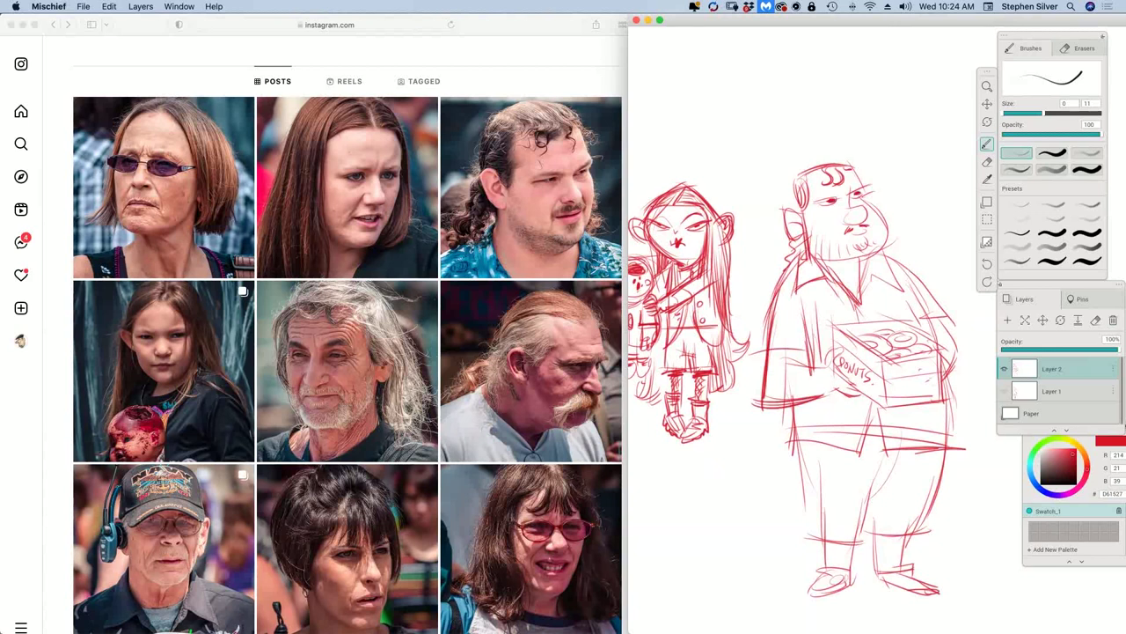
Step: Darken the man's brows and eyes, add a thin moustache and jaw stubble, and firm up the collar
{"action": "mouse_move", "coordinate": [849, 192]}
{"action": "left_mouse_down"}
{"action": "mouse_move", "coordinate": [862, 183]}
{"action": "mouse_move", "coordinate": [834, 200]}
{"action": "left_mouse_up"}
{"action": "left_click_drag", "start_coordinate": [809, 237], "coordinate": [850, 262]}
{"action": "mouse_move", "coordinate": [885, 227]}
{"action": "left_mouse_down"}
{"action": "mouse_move", "coordinate": [861, 267]}
{"action": "mouse_move", "coordinate": [875, 235]}
{"action": "mouse_move", "coordinate": [861, 207]}
{"action": "left_mouse_up"}
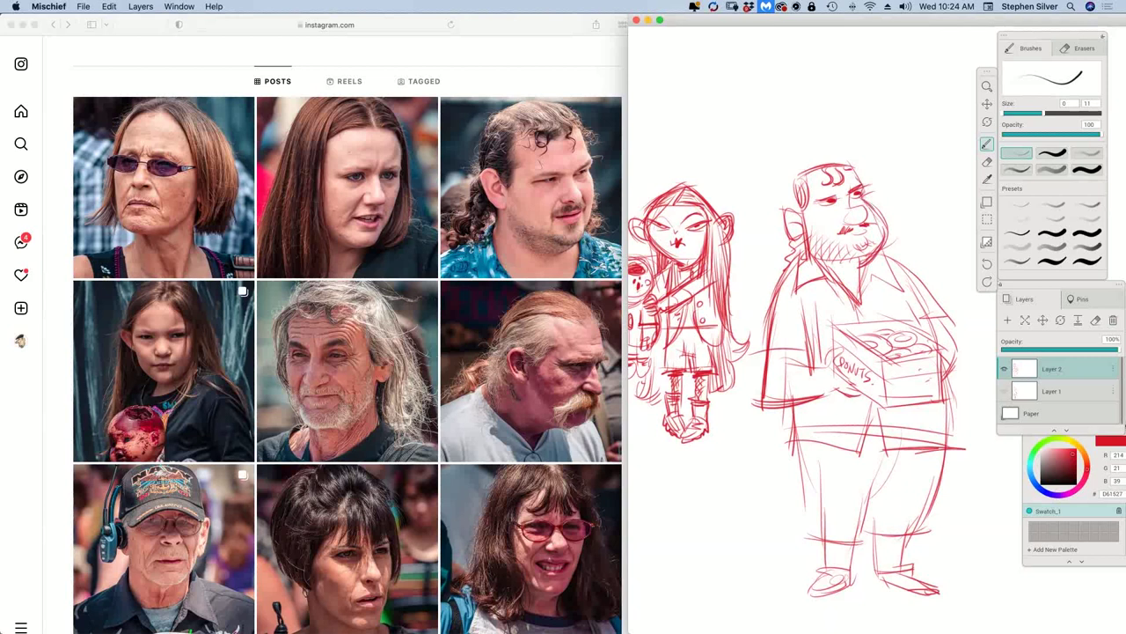
{"action": "mouse_move", "coordinate": [799, 180]}
{"action": "left_mouse_down"}
{"action": "mouse_move", "coordinate": [793, 230]}
{"action": "mouse_move", "coordinate": [824, 284]}
{"action": "mouse_move", "coordinate": [846, 286]}
{"action": "left_mouse_up"}
{"action": "left_click_drag", "start_coordinate": [834, 282], "coordinate": [862, 307]}
Step: Refine the man's shirt opening and shorts with darker inner leg lines, cuffs and a cargo pocket
{"action": "mouse_move", "coordinate": [870, 276]}
{"action": "left_mouse_down"}
{"action": "mouse_move", "coordinate": [897, 286]}
{"action": "mouse_move", "coordinate": [857, 291]}
{"action": "mouse_move", "coordinate": [931, 299]}
{"action": "mouse_move", "coordinate": [961, 357]}
{"action": "mouse_move", "coordinate": [954, 453]}
{"action": "mouse_move", "coordinate": [896, 456]}
{"action": "left_mouse_up"}
{"action": "mouse_move", "coordinate": [883, 410]}
{"action": "left_mouse_down"}
{"action": "mouse_move", "coordinate": [882, 457]}
{"action": "mouse_move", "coordinate": [780, 445]}
{"action": "mouse_move", "coordinate": [806, 450]}
{"action": "mouse_move", "coordinate": [809, 533]}
{"action": "mouse_move", "coordinate": [866, 541]}
{"action": "left_mouse_up"}
{"action": "left_click_drag", "start_coordinate": [868, 491], "coordinate": [873, 544]}
{"action": "mouse_move", "coordinate": [907, 472]}
{"action": "left_mouse_down"}
{"action": "mouse_move", "coordinate": [871, 493]}
{"action": "mouse_move", "coordinate": [885, 487]}
{"action": "left_mouse_up"}
{"action": "left_click_drag", "start_coordinate": [870, 530], "coordinate": [926, 532]}
{"action": "mouse_move", "coordinate": [809, 469]}
{"action": "left_mouse_down"}
{"action": "mouse_move", "coordinate": [835, 469]}
{"action": "mouse_move", "coordinate": [834, 508]}
{"action": "left_mouse_up"}
{"action": "left_click_drag", "start_coordinate": [804, 514], "coordinate": [833, 521]}
{"action": "mouse_move", "coordinate": [809, 481]}
{"action": "left_mouse_down"}
{"action": "mouse_move", "coordinate": [836, 481]}
{"action": "mouse_move", "coordinate": [819, 483]}
{"action": "left_mouse_up"}
Step: Add striped sock bands and detailed, strapped shoes to both of the man's feet
{"action": "mouse_move", "coordinate": [818, 546]}
{"action": "left_mouse_down"}
{"action": "mouse_move", "coordinate": [852, 543]}
{"action": "mouse_move", "coordinate": [854, 564]}
{"action": "mouse_move", "coordinate": [826, 581]}
{"action": "left_mouse_up"}
{"action": "left_click_drag", "start_coordinate": [806, 598], "coordinate": [834, 592]}
{"action": "mouse_move", "coordinate": [890, 569]}
{"action": "left_mouse_down"}
{"action": "mouse_move", "coordinate": [905, 563]}
{"action": "mouse_move", "coordinate": [896, 566]}
{"action": "left_mouse_up"}
{"action": "left_click_drag", "start_coordinate": [826, 560], "coordinate": [906, 553]}
{"action": "mouse_move", "coordinate": [882, 561]}
{"action": "left_mouse_down"}
{"action": "mouse_move", "coordinate": [906, 557]}
{"action": "mouse_move", "coordinate": [877, 584]}
{"action": "mouse_move", "coordinate": [911, 574]}
{"action": "left_mouse_up"}
{"action": "left_click_drag", "start_coordinate": [876, 592], "coordinate": [936, 571]}
{"action": "mouse_move", "coordinate": [905, 588]}
{"action": "left_mouse_down"}
{"action": "mouse_move", "coordinate": [936, 581]}
{"action": "mouse_move", "coordinate": [908, 588]}
{"action": "left_mouse_up"}
{"action": "mouse_move", "coordinate": [795, 591]}
{"action": "left_mouse_down"}
{"action": "mouse_move", "coordinate": [813, 578]}
{"action": "mouse_move", "coordinate": [820, 591]}
{"action": "mouse_move", "coordinate": [803, 598]}
{"action": "left_mouse_up"}
{"action": "left_click_drag", "start_coordinate": [799, 601], "coordinate": [853, 585]}
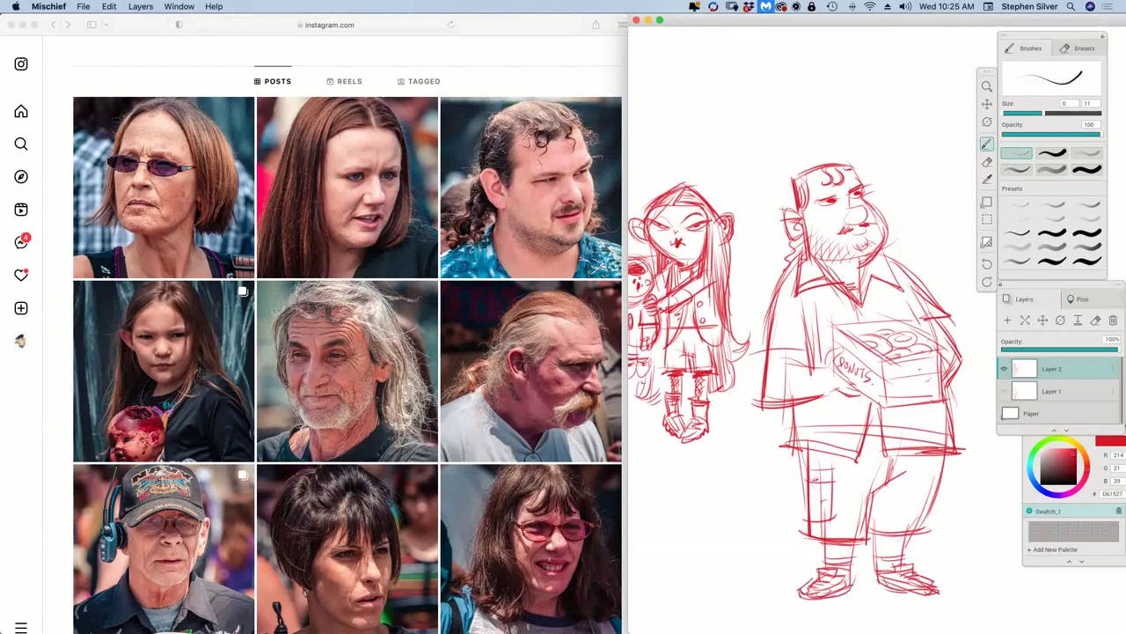
{"action": "left_click_drag", "start_coordinate": [873, 538], "coordinate": [904, 537]}
{"action": "left_click_drag", "start_coordinate": [874, 545], "coordinate": [901, 539]}
Step: Touch up the shorts pocket, shirt hem, near hand, donut box edges and far sleeve with darker lines
{"action": "left_click_drag", "start_coordinate": [903, 469], "coordinate": [869, 499]}
{"action": "left_click_drag", "start_coordinate": [793, 418], "coordinate": [792, 451]}
{"action": "left_click_drag", "start_coordinate": [791, 362], "coordinate": [836, 365]}
{"action": "mouse_move", "coordinate": [795, 361]}
{"action": "left_mouse_down"}
{"action": "mouse_move", "coordinate": [825, 367]}
{"action": "mouse_move", "coordinate": [838, 388]}
{"action": "mouse_move", "coordinate": [843, 343]}
{"action": "mouse_move", "coordinate": [842, 368]}
{"action": "left_mouse_up"}
{"action": "mouse_move", "coordinate": [835, 320]}
{"action": "left_mouse_down"}
{"action": "mouse_move", "coordinate": [920, 331]}
{"action": "mouse_move", "coordinate": [948, 350]}
{"action": "left_mouse_up"}
{"action": "left_click_drag", "start_coordinate": [884, 361], "coordinate": [942, 354]}
{"action": "left_click_drag", "start_coordinate": [908, 287], "coordinate": [924, 340]}
{"action": "left_click_drag", "start_coordinate": [880, 254], "coordinate": [927, 294]}
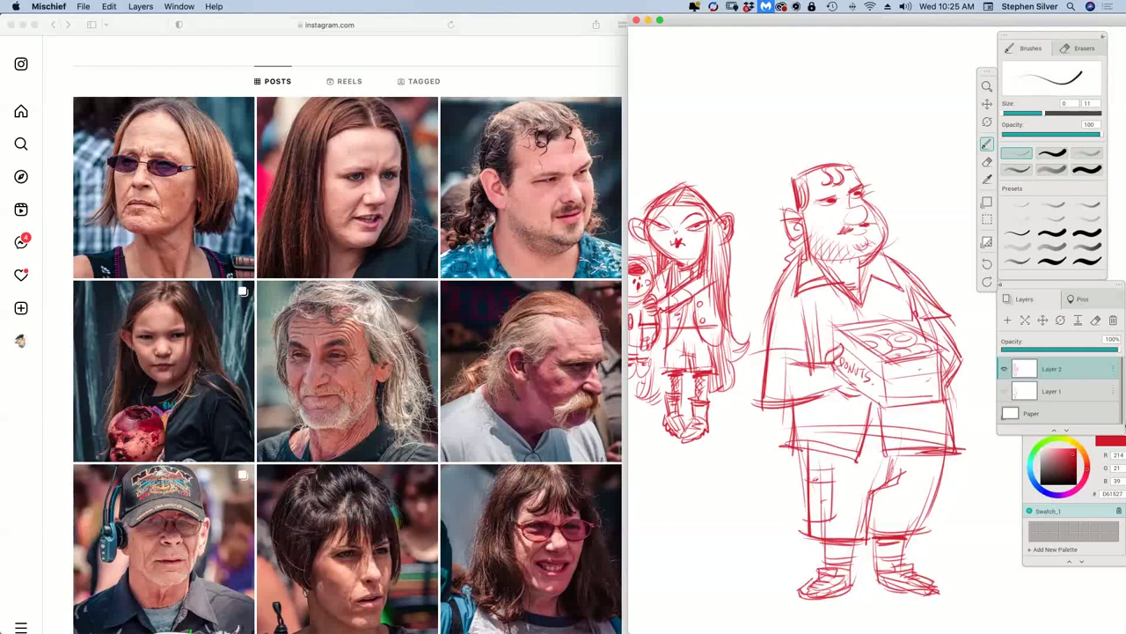
Step: Sketch a narrow, angular head for a new male character beside the donut man, with heavy brows, eyes and nose
{"action": "key", "text": "space"}
{"action": "left_click_drag", "start_coordinate": [915, 417], "coordinate": [840, 387]}
{"action": "left_click_drag", "start_coordinate": [915, 393], "coordinate": [848, 393]}
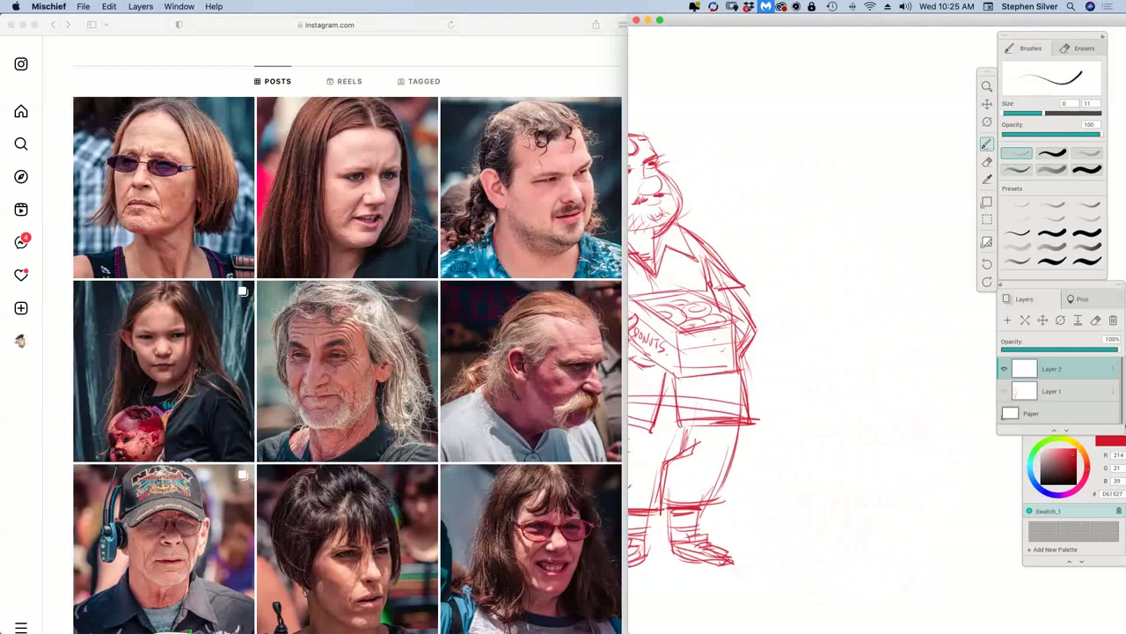
{"action": "mouse_move", "coordinate": [805, 114]}
{"action": "left_mouse_down"}
{"action": "mouse_move", "coordinate": [794, 149]}
{"action": "mouse_move", "coordinate": [819, 147]}
{"action": "mouse_move", "coordinate": [843, 100]}
{"action": "mouse_move", "coordinate": [864, 112]}
{"action": "left_mouse_up"}
{"action": "mouse_move", "coordinate": [818, 118]}
{"action": "left_mouse_down"}
{"action": "mouse_move", "coordinate": [866, 117]}
{"action": "mouse_move", "coordinate": [866, 159]}
{"action": "left_mouse_up"}
{"action": "mouse_move", "coordinate": [804, 139]}
{"action": "left_mouse_down"}
{"action": "mouse_move", "coordinate": [793, 147]}
{"action": "mouse_move", "coordinate": [806, 156]}
{"action": "mouse_move", "coordinate": [817, 220]}
{"action": "mouse_move", "coordinate": [845, 222]}
{"action": "mouse_move", "coordinate": [867, 186]}
{"action": "left_mouse_up"}
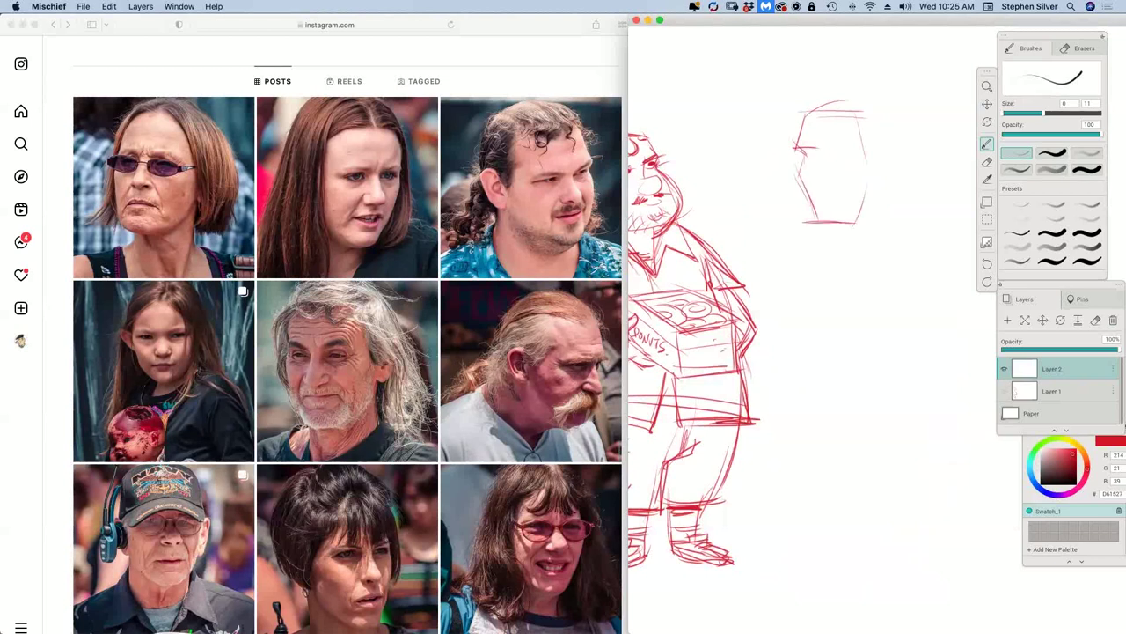
{"action": "mouse_move", "coordinate": [821, 148]}
{"action": "left_mouse_down"}
{"action": "mouse_move", "coordinate": [817, 193]}
{"action": "mouse_move", "coordinate": [833, 196]}
{"action": "mouse_move", "coordinate": [846, 182]}
{"action": "mouse_move", "coordinate": [822, 153]}
{"action": "mouse_move", "coordinate": [859, 152]}
{"action": "mouse_move", "coordinate": [822, 148]}
{"action": "left_mouse_up"}
{"action": "mouse_move", "coordinate": [792, 144]}
{"action": "left_mouse_down"}
{"action": "mouse_move", "coordinate": [859, 139]}
{"action": "mouse_move", "coordinate": [869, 146]}
{"action": "mouse_move", "coordinate": [855, 146]}
{"action": "mouse_move", "coordinate": [857, 161]}
{"action": "left_mouse_up"}
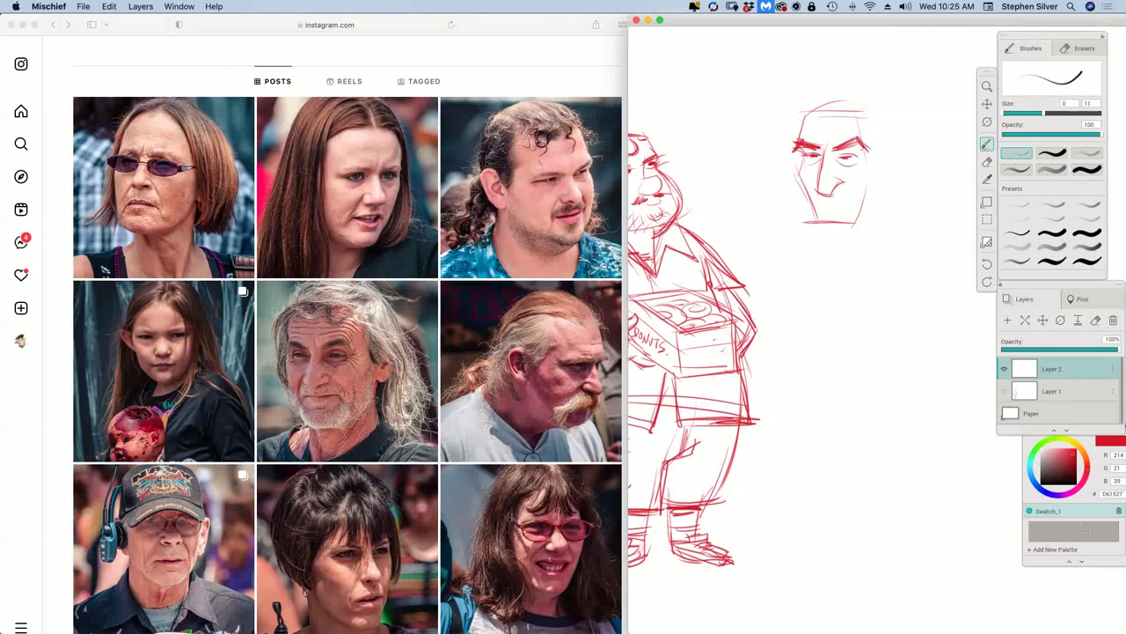
Step: Add the new man's mouth, forehead wrinkles, ear, chin stubble and the long hair behind his face
{"action": "left_click_drag", "start_coordinate": [858, 166], "coordinate": [870, 159]}
{"action": "mouse_move", "coordinate": [832, 197]}
{"action": "left_mouse_down"}
{"action": "mouse_move", "coordinate": [850, 191]}
{"action": "mouse_move", "coordinate": [852, 204]}
{"action": "mouse_move", "coordinate": [822, 221]}
{"action": "left_mouse_up"}
{"action": "mouse_move", "coordinate": [802, 132]}
{"action": "left_mouse_down"}
{"action": "mouse_move", "coordinate": [866, 135]}
{"action": "mouse_move", "coordinate": [827, 143]}
{"action": "mouse_move", "coordinate": [861, 128]}
{"action": "left_mouse_up"}
{"action": "left_click_drag", "start_coordinate": [816, 126], "coordinate": [863, 107]}
{"action": "mouse_move", "coordinate": [832, 110]}
{"action": "left_mouse_down"}
{"action": "mouse_move", "coordinate": [850, 105]}
{"action": "mouse_move", "coordinate": [835, 108]}
{"action": "mouse_move", "coordinate": [889, 167]}
{"action": "mouse_move", "coordinate": [869, 181]}
{"action": "left_mouse_up"}
{"action": "mouse_move", "coordinate": [881, 123]}
{"action": "left_mouse_down"}
{"action": "mouse_move", "coordinate": [905, 213]}
{"action": "mouse_move", "coordinate": [896, 227]}
{"action": "left_mouse_up"}
{"action": "mouse_move", "coordinate": [875, 182]}
{"action": "left_mouse_down"}
{"action": "mouse_move", "coordinate": [873, 210]}
{"action": "mouse_move", "coordinate": [831, 197]}
{"action": "mouse_move", "coordinate": [843, 175]}
{"action": "left_mouse_up"}
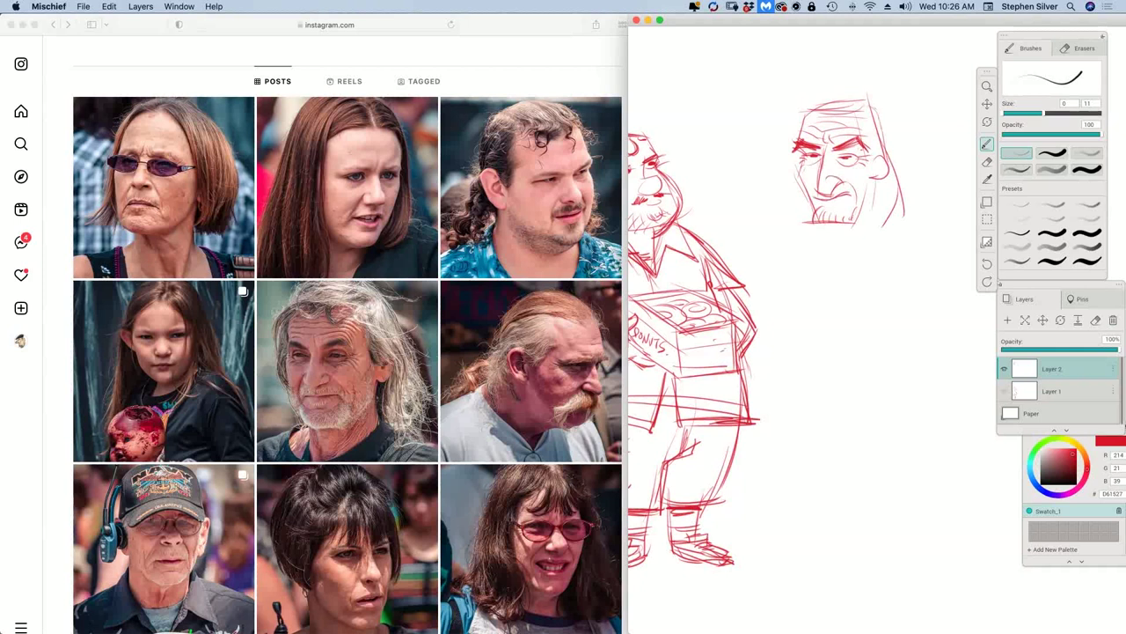
{"action": "left_click_drag", "start_coordinate": [829, 144], "coordinate": [840, 154]}
Step: Draw the new man's neck and neckline, and finish his long hair with flipped ends on both sides
{"action": "mouse_move", "coordinate": [868, 180]}
{"action": "left_mouse_down"}
{"action": "mouse_move", "coordinate": [862, 249]}
{"action": "mouse_move", "coordinate": [833, 252]}
{"action": "left_mouse_up"}
{"action": "mouse_move", "coordinate": [859, 218]}
{"action": "left_mouse_down"}
{"action": "mouse_move", "coordinate": [840, 241]}
{"action": "mouse_move", "coordinate": [860, 251]}
{"action": "mouse_move", "coordinate": [821, 255]}
{"action": "mouse_move", "coordinate": [861, 262]}
{"action": "left_mouse_up"}
{"action": "left_click_drag", "start_coordinate": [861, 238], "coordinate": [860, 269]}
{"action": "mouse_move", "coordinate": [894, 193]}
{"action": "left_mouse_down"}
{"action": "mouse_move", "coordinate": [906, 236]}
{"action": "mouse_move", "coordinate": [885, 257]}
{"action": "left_mouse_up"}
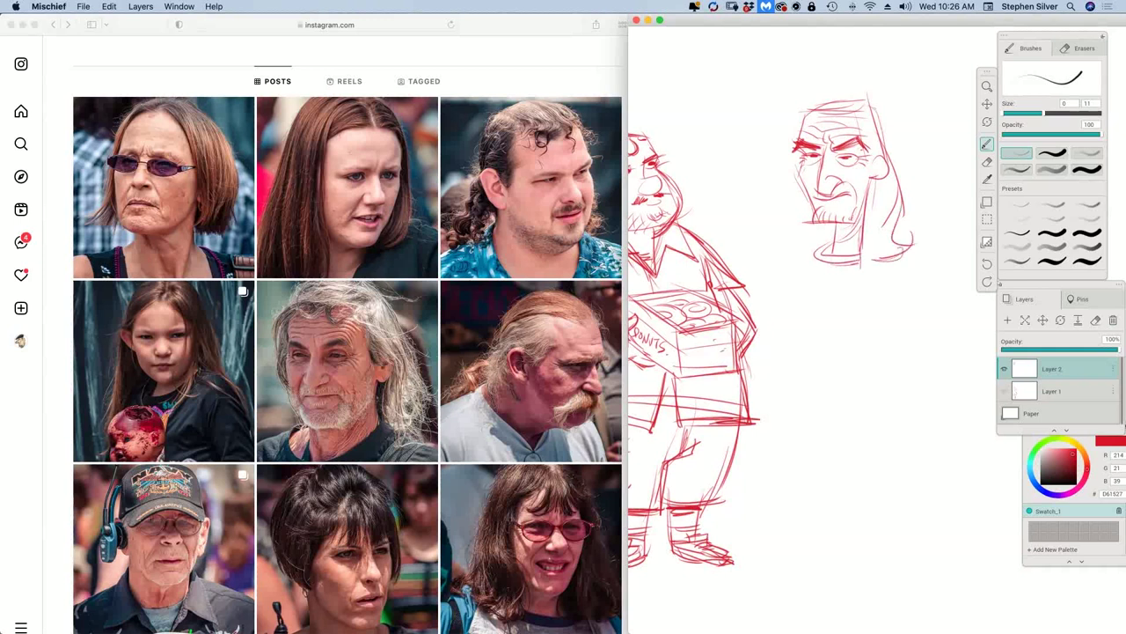
{"action": "mouse_move", "coordinate": [799, 107]}
{"action": "left_mouse_down"}
{"action": "mouse_move", "coordinate": [784, 227]}
{"action": "mouse_move", "coordinate": [818, 246]}
{"action": "left_mouse_up"}
{"action": "mouse_move", "coordinate": [799, 155]}
{"action": "left_mouse_down"}
{"action": "mouse_move", "coordinate": [811, 207]}
{"action": "mouse_move", "coordinate": [845, 221]}
{"action": "left_mouse_up"}
{"action": "mouse_move", "coordinate": [808, 111]}
{"action": "left_mouse_down"}
{"action": "mouse_move", "coordinate": [798, 140]}
{"action": "mouse_move", "coordinate": [869, 102]}
{"action": "left_mouse_up"}
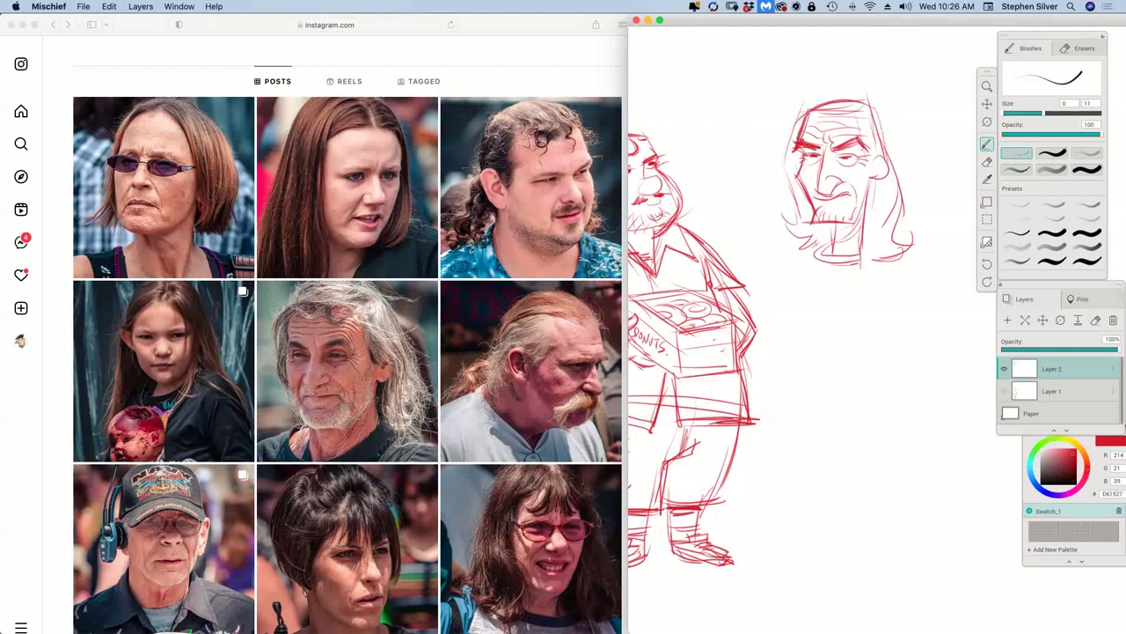
Step: Draw the long-haired man's shoulders, upper arms and forearms folded across his chest
{"action": "left_click_drag", "start_coordinate": [852, 256], "coordinate": [893, 256]}
{"action": "left_click_drag", "start_coordinate": [886, 259], "coordinate": [885, 289]}
{"action": "mouse_move", "coordinate": [797, 255]}
{"action": "left_mouse_down"}
{"action": "mouse_move", "coordinate": [773, 315]}
{"action": "mouse_move", "coordinate": [820, 309]}
{"action": "left_mouse_up"}
{"action": "left_click_drag", "start_coordinate": [889, 277], "coordinate": [890, 338]}
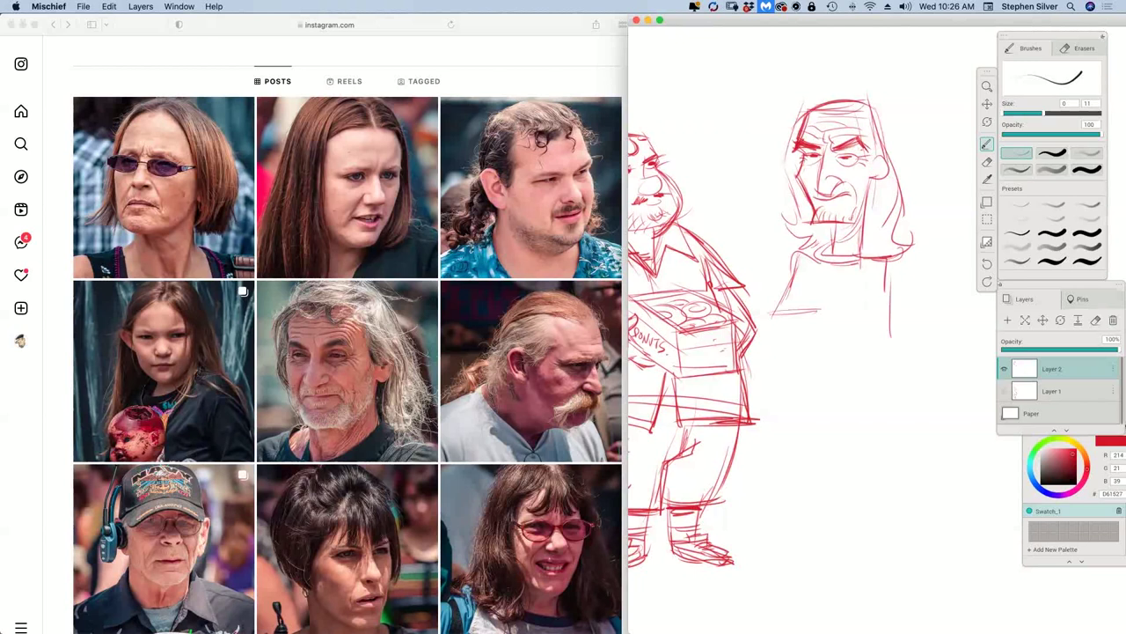
{"action": "mouse_move", "coordinate": [779, 292]}
{"action": "left_mouse_down"}
{"action": "mouse_move", "coordinate": [820, 330]}
{"action": "mouse_move", "coordinate": [839, 324]}
{"action": "left_mouse_up"}
{"action": "mouse_move", "coordinate": [763, 340]}
{"action": "left_mouse_down"}
{"action": "mouse_move", "coordinate": [854, 310]}
{"action": "mouse_move", "coordinate": [863, 326]}
{"action": "left_mouse_up"}
{"action": "left_click_drag", "start_coordinate": [833, 323], "coordinate": [859, 319]}
Step: Refine the folded arms, and draw the shirt sides and far sleeve with shading beside the arm
{"action": "left_click_drag", "start_coordinate": [883, 268], "coordinate": [882, 338]}
{"action": "left_click_drag", "start_coordinate": [872, 342], "coordinate": [817, 334]}
{"action": "mouse_move", "coordinate": [806, 289]}
{"action": "left_mouse_down"}
{"action": "mouse_move", "coordinate": [803, 313]}
{"action": "mouse_move", "coordinate": [776, 293]}
{"action": "mouse_move", "coordinate": [767, 308]}
{"action": "mouse_move", "coordinate": [802, 292]}
{"action": "left_mouse_up"}
{"action": "mouse_move", "coordinate": [767, 306]}
{"action": "left_mouse_down"}
{"action": "mouse_move", "coordinate": [803, 298]}
{"action": "mouse_move", "coordinate": [815, 314]}
{"action": "left_mouse_up"}
{"action": "mouse_move", "coordinate": [803, 264]}
{"action": "left_mouse_down"}
{"action": "mouse_move", "coordinate": [807, 289]}
{"action": "mouse_move", "coordinate": [859, 317]}
{"action": "mouse_move", "coordinate": [863, 331]}
{"action": "left_mouse_up"}
{"action": "mouse_move", "coordinate": [865, 267]}
{"action": "left_mouse_down"}
{"action": "mouse_move", "coordinate": [865, 324]}
{"action": "mouse_move", "coordinate": [892, 308]}
{"action": "left_mouse_up"}
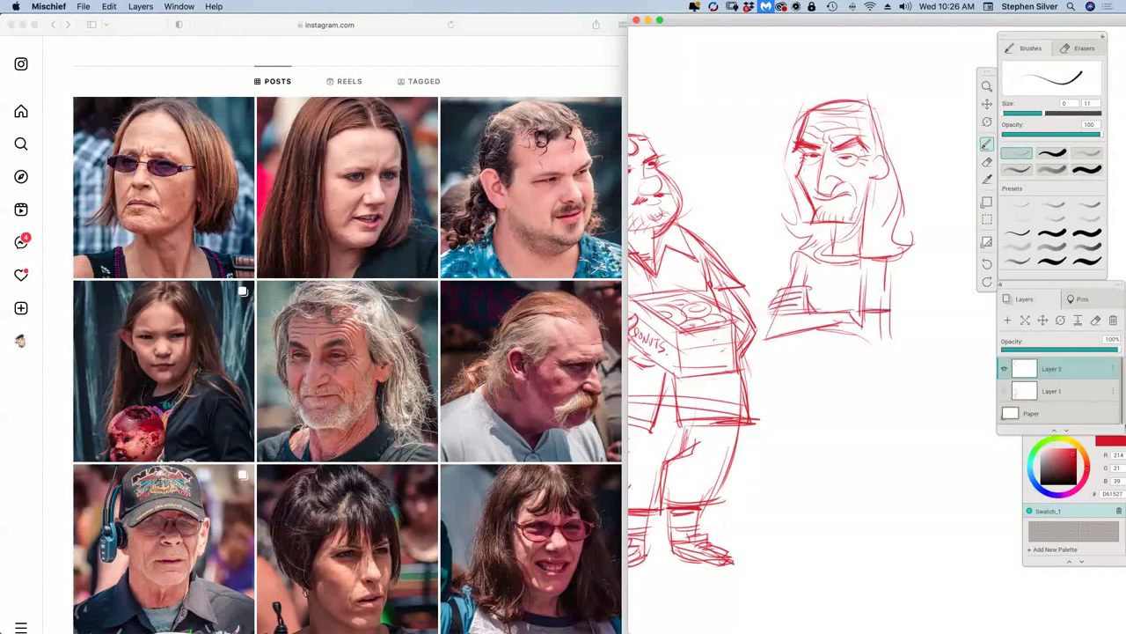
{"action": "left_click_drag", "start_coordinate": [859, 255], "coordinate": [840, 315]}
{"action": "left_click_drag", "start_coordinate": [868, 260], "coordinate": [855, 308]}
Step: Draw the man's long, slim torso down to the waist and his pointed far elbow
{"action": "mouse_move", "coordinate": [855, 262]}
{"action": "left_mouse_down"}
{"action": "mouse_move", "coordinate": [842, 312]}
{"action": "mouse_move", "coordinate": [857, 368]}
{"action": "left_mouse_up"}
{"action": "mouse_move", "coordinate": [848, 346]}
{"action": "left_mouse_down"}
{"action": "mouse_move", "coordinate": [846, 364]}
{"action": "mouse_move", "coordinate": [859, 368]}
{"action": "left_mouse_up"}
{"action": "left_click_drag", "start_coordinate": [809, 309], "coordinate": [811, 387]}
{"action": "left_click_drag", "start_coordinate": [868, 296], "coordinate": [862, 408]}
{"action": "left_click_drag", "start_coordinate": [829, 333], "coordinate": [893, 355]}
{"action": "left_click_drag", "start_coordinate": [891, 315], "coordinate": [860, 407]}
Step: Block in the man's long, thin legs and draw his near foot pointing outward
{"action": "mouse_move", "coordinate": [808, 331]}
{"action": "left_mouse_down"}
{"action": "mouse_move", "coordinate": [806, 401]}
{"action": "mouse_move", "coordinate": [866, 405]}
{"action": "mouse_move", "coordinate": [816, 409]}
{"action": "mouse_move", "coordinate": [812, 512]}
{"action": "mouse_move", "coordinate": [859, 491]}
{"action": "left_mouse_up"}
{"action": "left_click_drag", "start_coordinate": [857, 366], "coordinate": [866, 528]}
{"action": "left_click_drag", "start_coordinate": [818, 379], "coordinate": [827, 547]}
{"action": "left_click_drag", "start_coordinate": [815, 405], "coordinate": [822, 540]}
{"action": "left_click_drag", "start_coordinate": [816, 463], "coordinate": [816, 480]}
{"action": "mouse_move", "coordinate": [818, 480]}
{"action": "left_mouse_down"}
{"action": "mouse_move", "coordinate": [829, 581]}
{"action": "mouse_move", "coordinate": [778, 598]}
{"action": "mouse_move", "coordinate": [838, 591]}
{"action": "left_mouse_up"}
{"action": "left_click_drag", "start_coordinate": [774, 606], "coordinate": [843, 591]}
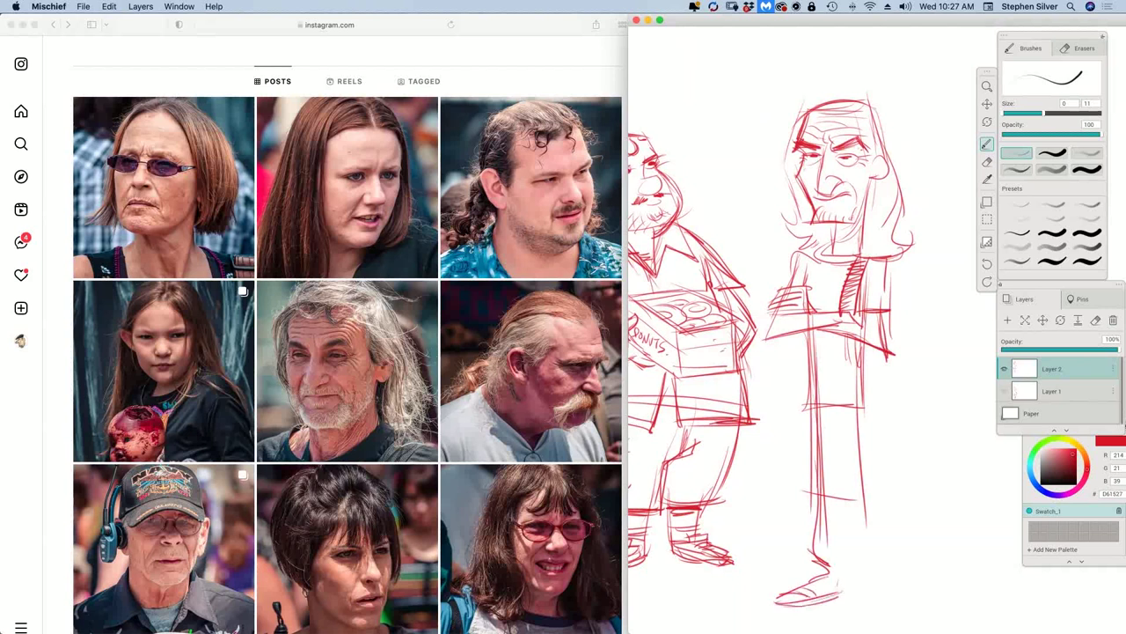
Step: Draw the inner and outer lines of the lower legs and the far foot pointing outward
{"action": "left_click_drag", "start_coordinate": [843, 475], "coordinate": [843, 595]}
{"action": "left_click_drag", "start_coordinate": [838, 409], "coordinate": [839, 563]}
{"action": "left_click_drag", "start_coordinate": [835, 384], "coordinate": [846, 588]}
{"action": "mouse_move", "coordinate": [866, 447]}
{"action": "left_mouse_down"}
{"action": "mouse_move", "coordinate": [882, 588]}
{"action": "mouse_move", "coordinate": [850, 587]}
{"action": "mouse_move", "coordinate": [847, 598]}
{"action": "mouse_move", "coordinate": [913, 622]}
{"action": "left_mouse_up"}
{"action": "left_click_drag", "start_coordinate": [874, 581], "coordinate": [935, 623]}
{"action": "left_click_drag", "start_coordinate": [871, 603], "coordinate": [940, 621]}
{"action": "left_click_drag", "start_coordinate": [875, 588], "coordinate": [906, 602]}
Step: Detail both long, pointed shoes with soles, cuffs and laces
{"action": "mouse_move", "coordinate": [779, 604]}
{"action": "left_mouse_down"}
{"action": "mouse_move", "coordinate": [766, 612]}
{"action": "mouse_move", "coordinate": [847, 598]}
{"action": "left_mouse_up"}
{"action": "mouse_move", "coordinate": [817, 584]}
{"action": "left_mouse_down"}
{"action": "mouse_move", "coordinate": [837, 574]}
{"action": "mouse_move", "coordinate": [842, 585]}
{"action": "mouse_move", "coordinate": [881, 583]}
{"action": "left_mouse_up"}
{"action": "mouse_move", "coordinate": [862, 580]}
{"action": "left_mouse_down"}
{"action": "mouse_move", "coordinate": [889, 575]}
{"action": "mouse_move", "coordinate": [891, 587]}
{"action": "left_mouse_up"}
{"action": "mouse_move", "coordinate": [868, 573]}
{"action": "left_mouse_down"}
{"action": "mouse_move", "coordinate": [847, 591]}
{"action": "mouse_move", "coordinate": [891, 585]}
{"action": "left_mouse_up"}
{"action": "left_click_drag", "start_coordinate": [875, 590], "coordinate": [899, 596]}
{"action": "mouse_move", "coordinate": [803, 583]}
{"action": "left_mouse_down"}
{"action": "mouse_move", "coordinate": [814, 594]}
{"action": "mouse_move", "coordinate": [759, 603]}
{"action": "mouse_move", "coordinate": [782, 615]}
{"action": "left_mouse_up"}
{"action": "left_click_drag", "start_coordinate": [917, 607], "coordinate": [934, 611]}
Step: Draw a knee-length kilt from the man's waist with a chain hanging down its front
{"action": "mouse_move", "coordinate": [807, 424]}
{"action": "left_mouse_down"}
{"action": "mouse_move", "coordinate": [808, 477]}
{"action": "mouse_move", "coordinate": [841, 495]}
{"action": "mouse_move", "coordinate": [843, 512]}
{"action": "mouse_move", "coordinate": [890, 502]}
{"action": "left_mouse_up"}
{"action": "left_click_drag", "start_coordinate": [862, 403], "coordinate": [888, 507]}
{"action": "mouse_move", "coordinate": [813, 401]}
{"action": "left_mouse_down"}
{"action": "mouse_move", "coordinate": [809, 482]}
{"action": "mouse_move", "coordinate": [850, 403]}
{"action": "mouse_move", "coordinate": [884, 412]}
{"action": "mouse_move", "coordinate": [829, 438]}
{"action": "left_mouse_up"}
{"action": "mouse_move", "coordinate": [825, 424]}
{"action": "left_mouse_down"}
{"action": "mouse_move", "coordinate": [848, 435]}
{"action": "mouse_move", "coordinate": [850, 416]}
{"action": "mouse_move", "coordinate": [850, 427]}
{"action": "left_mouse_up"}
{"action": "left_click_drag", "start_coordinate": [852, 434], "coordinate": [850, 440]}
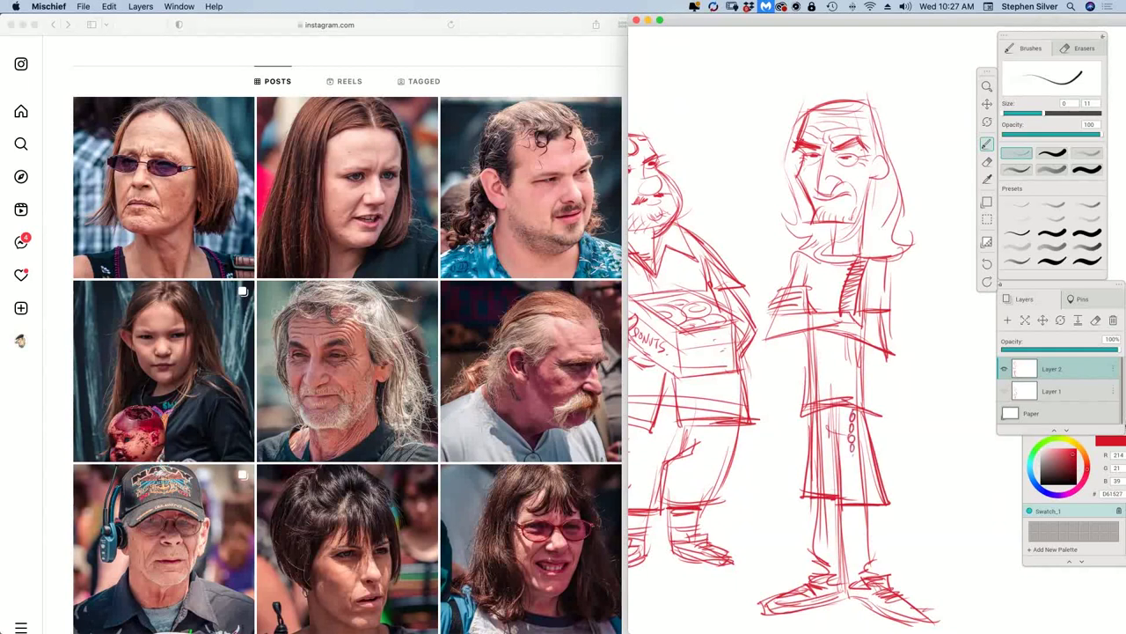
Step: Add vertical pleat lines across the kilt
{"action": "left_click_drag", "start_coordinate": [822, 412], "coordinate": [826, 493]}
{"action": "mouse_move", "coordinate": [832, 437]}
{"action": "left_mouse_down"}
{"action": "mouse_move", "coordinate": [829, 494]}
{"action": "mouse_move", "coordinate": [841, 504]}
{"action": "mouse_move", "coordinate": [831, 512]}
{"action": "mouse_move", "coordinate": [866, 516]}
{"action": "left_mouse_up"}
{"action": "left_click_drag", "start_coordinate": [845, 408], "coordinate": [850, 503]}
{"action": "left_click_drag", "start_coordinate": [852, 431], "coordinate": [858, 509]}
{"action": "left_click_drag", "start_coordinate": [855, 438], "coordinate": [862, 493]}
Step: Add a flapped, buttoned bag at the man's hip, a band on his far arm, and darker neckline and shoulder lines
{"action": "left_click_drag", "start_coordinate": [815, 259], "coordinate": [846, 266]}
{"action": "mouse_move", "coordinate": [840, 331]}
{"action": "left_mouse_down"}
{"action": "mouse_move", "coordinate": [861, 394]}
{"action": "mouse_move", "coordinate": [861, 382]}
{"action": "left_mouse_up"}
{"action": "mouse_move", "coordinate": [850, 337]}
{"action": "left_mouse_down"}
{"action": "mouse_move", "coordinate": [861, 382]}
{"action": "mouse_move", "coordinate": [908, 377]}
{"action": "mouse_move", "coordinate": [910, 468]}
{"action": "mouse_move", "coordinate": [886, 480]}
{"action": "left_mouse_up"}
{"action": "mouse_move", "coordinate": [867, 380]}
{"action": "left_mouse_down"}
{"action": "mouse_move", "coordinate": [906, 387]}
{"action": "mouse_move", "coordinate": [890, 403]}
{"action": "mouse_move", "coordinate": [883, 457]}
{"action": "left_mouse_up"}
{"action": "left_click_drag", "start_coordinate": [891, 420], "coordinate": [891, 456]}
{"action": "mouse_move", "coordinate": [877, 350]}
{"action": "left_mouse_down"}
{"action": "mouse_move", "coordinate": [882, 382]}
{"action": "mouse_move", "coordinate": [898, 385]}
{"action": "left_mouse_up"}
{"action": "left_click_drag", "start_coordinate": [862, 312], "coordinate": [887, 315]}
{"action": "left_click_drag", "start_coordinate": [860, 316], "coordinate": [887, 319]}
{"action": "mouse_move", "coordinate": [791, 255]}
{"action": "left_mouse_down"}
{"action": "mouse_move", "coordinate": [787, 281]}
{"action": "mouse_move", "coordinate": [832, 247]}
{"action": "mouse_move", "coordinate": [823, 263]}
{"action": "left_mouse_up"}
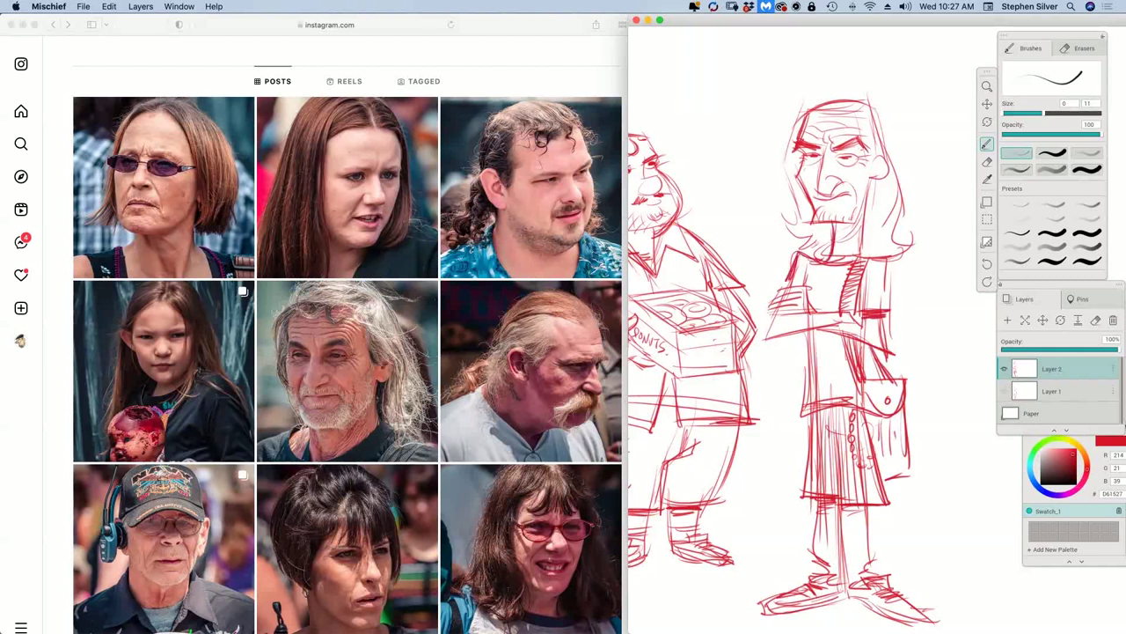
Step: Darken the kilted man's flipped hair ends and the strap and far arm lines beside his torso
{"action": "left_click_drag", "start_coordinate": [866, 194], "coordinate": [857, 262]}
{"action": "mouse_move", "coordinate": [915, 232]}
{"action": "left_mouse_down"}
{"action": "mouse_move", "coordinate": [887, 279]}
{"action": "mouse_move", "coordinate": [886, 315]}
{"action": "left_mouse_up"}
{"action": "left_click_drag", "start_coordinate": [885, 249], "coordinate": [886, 347]}
{"action": "left_click_drag", "start_coordinate": [883, 280], "coordinate": [882, 335]}
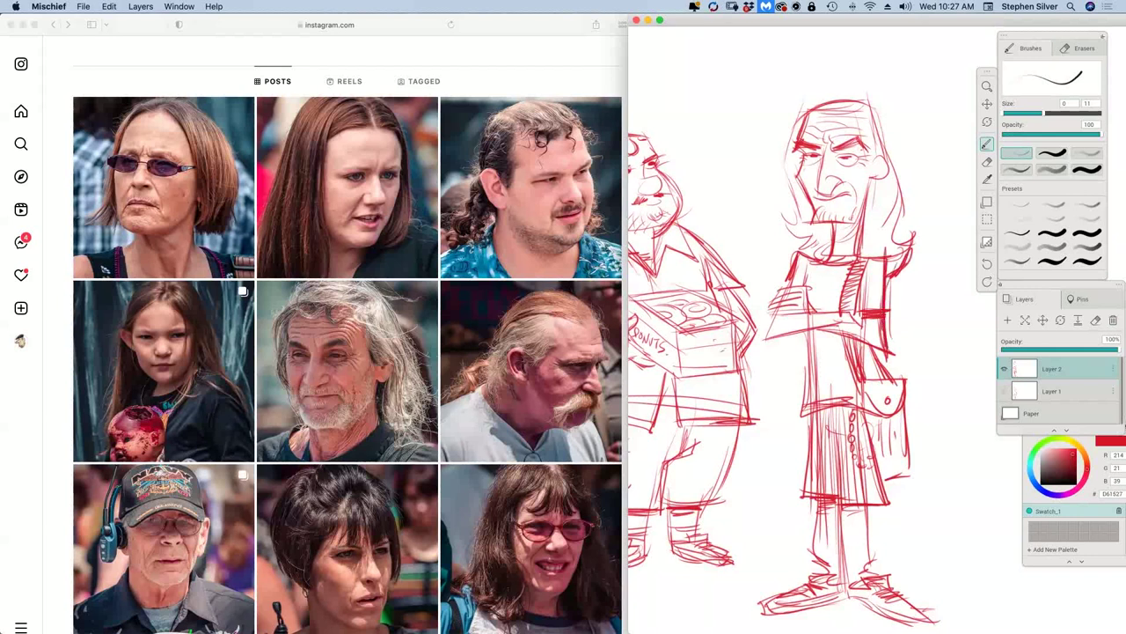
Step: Darken the kilted man's brows, nose, ear and hairline, and add creases around his forehead and cheek
{"action": "left_click_drag", "start_coordinate": [827, 143], "coordinate": [818, 194]}
{"action": "left_click_drag", "start_coordinate": [839, 144], "coordinate": [858, 140]}
{"action": "mouse_move", "coordinate": [807, 117]}
{"action": "left_mouse_down"}
{"action": "mouse_move", "coordinate": [861, 106]}
{"action": "mouse_move", "coordinate": [871, 158]}
{"action": "left_mouse_up"}
{"action": "mouse_move", "coordinate": [869, 112]}
{"action": "left_mouse_down"}
{"action": "mouse_move", "coordinate": [882, 184]}
{"action": "mouse_move", "coordinate": [868, 188]}
{"action": "left_mouse_up"}
{"action": "left_click_drag", "start_coordinate": [884, 161], "coordinate": [877, 175]}
{"action": "left_click_drag", "start_coordinate": [803, 163], "coordinate": [797, 190]}
Step: Strengthen the man's near arm and shirt outline, the leg line and the dark folds down the kilt
{"action": "left_click_drag", "start_coordinate": [786, 293], "coordinate": [767, 339]}
{"action": "mouse_move", "coordinate": [771, 335]}
{"action": "left_mouse_down"}
{"action": "mouse_move", "coordinate": [845, 330]}
{"action": "mouse_move", "coordinate": [805, 414]}
{"action": "left_mouse_up"}
{"action": "left_click_drag", "start_coordinate": [797, 410], "coordinate": [837, 405]}
{"action": "left_click_drag", "start_coordinate": [810, 445], "coordinate": [809, 479]}
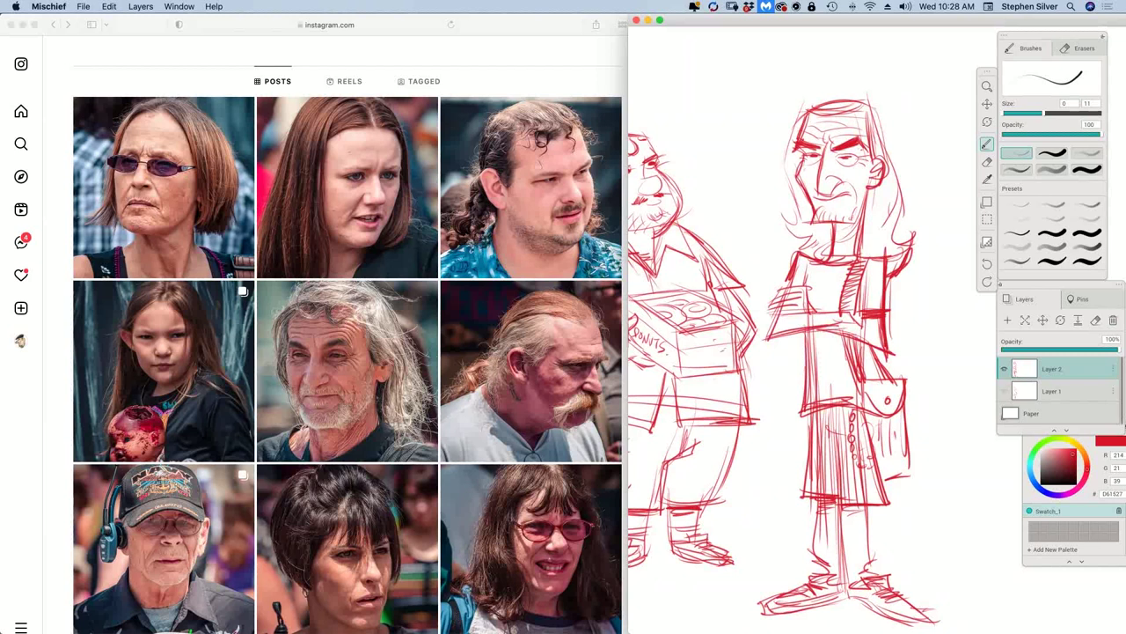
{"action": "mouse_move", "coordinate": [866, 511]}
{"action": "left_mouse_down"}
{"action": "mouse_move", "coordinate": [877, 581]}
{"action": "mouse_move", "coordinate": [847, 589]}
{"action": "left_mouse_up"}
{"action": "left_click_drag", "start_coordinate": [837, 437], "coordinate": [838, 498]}
{"action": "left_click_drag", "start_coordinate": [832, 431], "coordinate": [833, 491]}
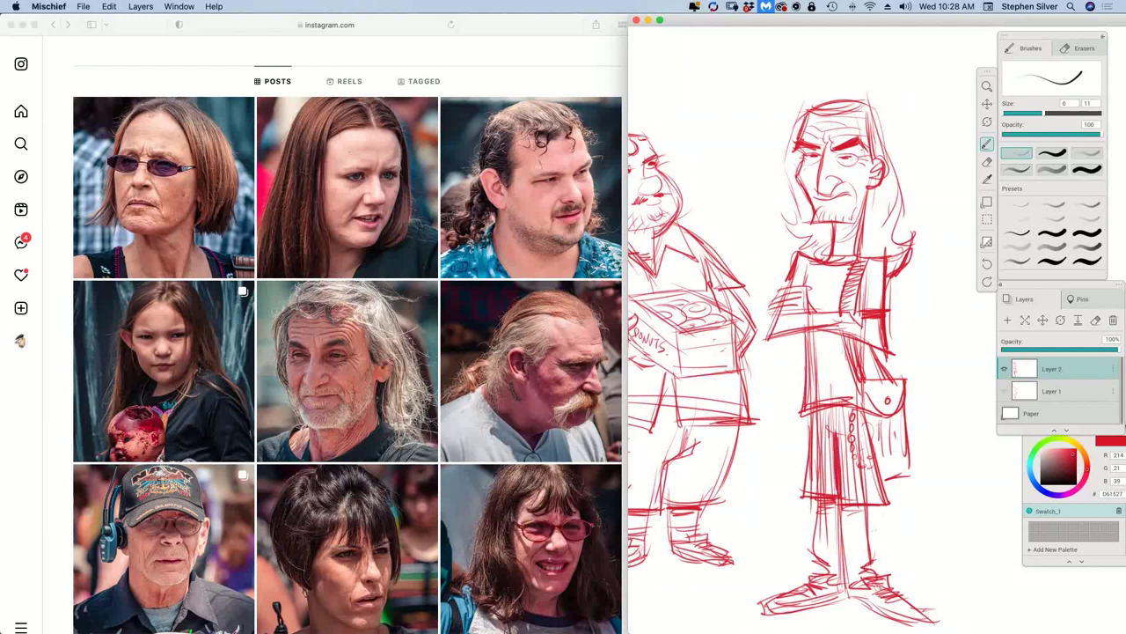
Step: Add horizontal cross lines over the kilt's pleats for a plaid pattern, plus a line across the lower leg
{"action": "mouse_move", "coordinate": [825, 408]}
{"action": "left_mouse_down"}
{"action": "mouse_move", "coordinate": [826, 434]}
{"action": "mouse_move", "coordinate": [854, 415]}
{"action": "mouse_move", "coordinate": [866, 422]}
{"action": "left_mouse_up"}
{"action": "left_click_drag", "start_coordinate": [835, 432], "coordinate": [865, 432]}
{"action": "left_click_drag", "start_coordinate": [811, 467], "coordinate": [834, 466]}
{"action": "left_click_drag", "start_coordinate": [802, 476], "coordinate": [836, 476]}
{"action": "mouse_move", "coordinate": [803, 485]}
{"action": "left_mouse_down"}
{"action": "mouse_move", "coordinate": [836, 485]}
{"action": "mouse_move", "coordinate": [873, 451]}
{"action": "left_mouse_up"}
{"action": "mouse_move", "coordinate": [841, 461]}
{"action": "left_mouse_down"}
{"action": "mouse_move", "coordinate": [876, 461]}
{"action": "mouse_move", "coordinate": [876, 472]}
{"action": "left_mouse_up"}
{"action": "left_click_drag", "start_coordinate": [844, 477], "coordinate": [886, 486]}
{"action": "left_click_drag", "start_coordinate": [844, 495], "coordinate": [882, 495]}
{"action": "mouse_move", "coordinate": [868, 539]}
{"action": "left_mouse_down"}
{"action": "mouse_move", "coordinate": [851, 568]}
{"action": "mouse_move", "coordinate": [833, 543]}
{"action": "left_mouse_up"}
Step: Reshape the long hair beside the man's face, erasing the strands over his neck and redrawing the flipped end
{"action": "mouse_move", "coordinate": [812, 265]}
{"action": "left_mouse_down"}
{"action": "mouse_move", "coordinate": [805, 305]}
{"action": "mouse_move", "coordinate": [770, 325]}
{"action": "mouse_move", "coordinate": [806, 311]}
{"action": "left_mouse_up"}
{"action": "mouse_move", "coordinate": [797, 139]}
{"action": "left_mouse_down"}
{"action": "mouse_move", "coordinate": [780, 225]}
{"action": "mouse_move", "coordinate": [828, 241]}
{"action": "left_mouse_up"}
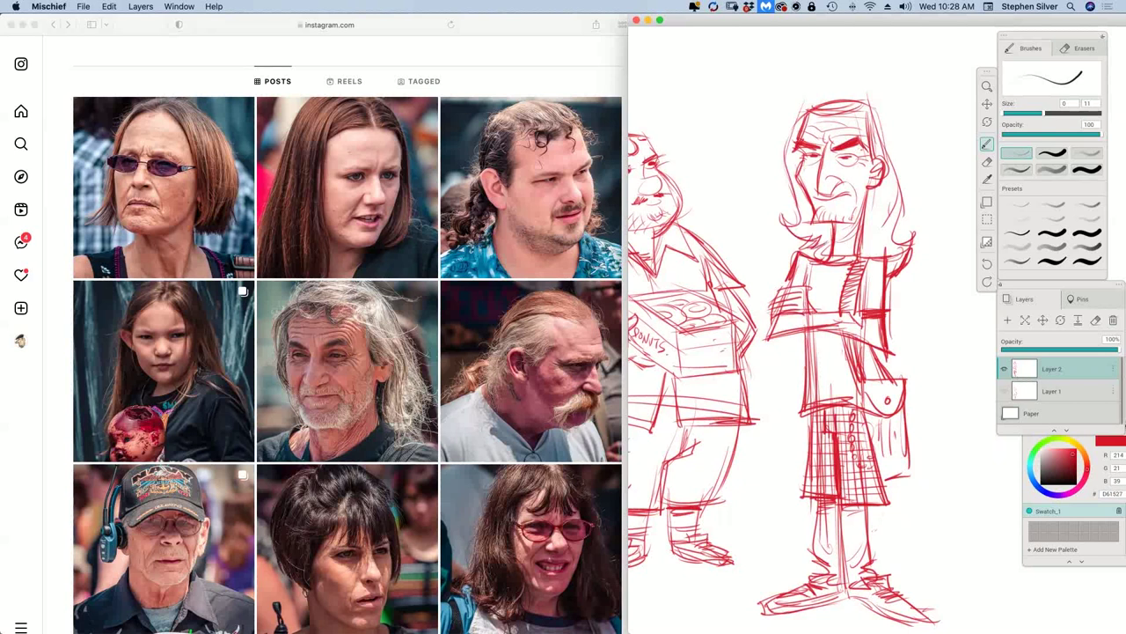
{"action": "left_click_drag", "start_coordinate": [890, 188], "coordinate": [910, 266]}
{"action": "key", "text": "e"}
{"action": "mouse_move", "coordinate": [822, 246]}
{"action": "left_mouse_down"}
{"action": "mouse_move", "coordinate": [785, 218]}
{"action": "mouse_move", "coordinate": [831, 252]}
{"action": "left_mouse_up"}
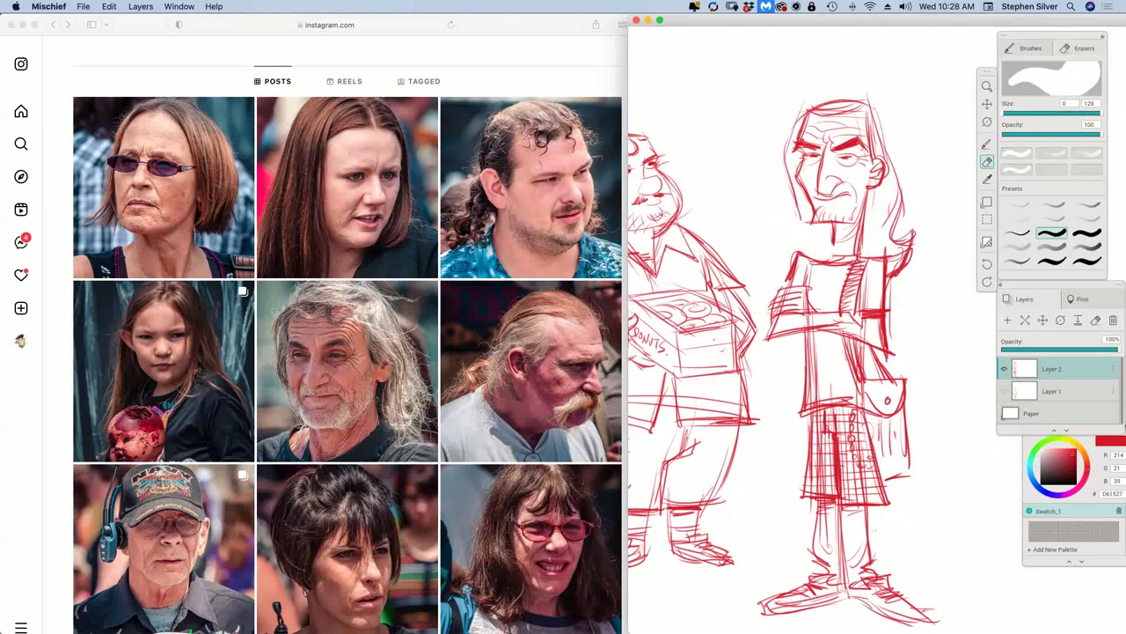
{"action": "key", "text": "b"}
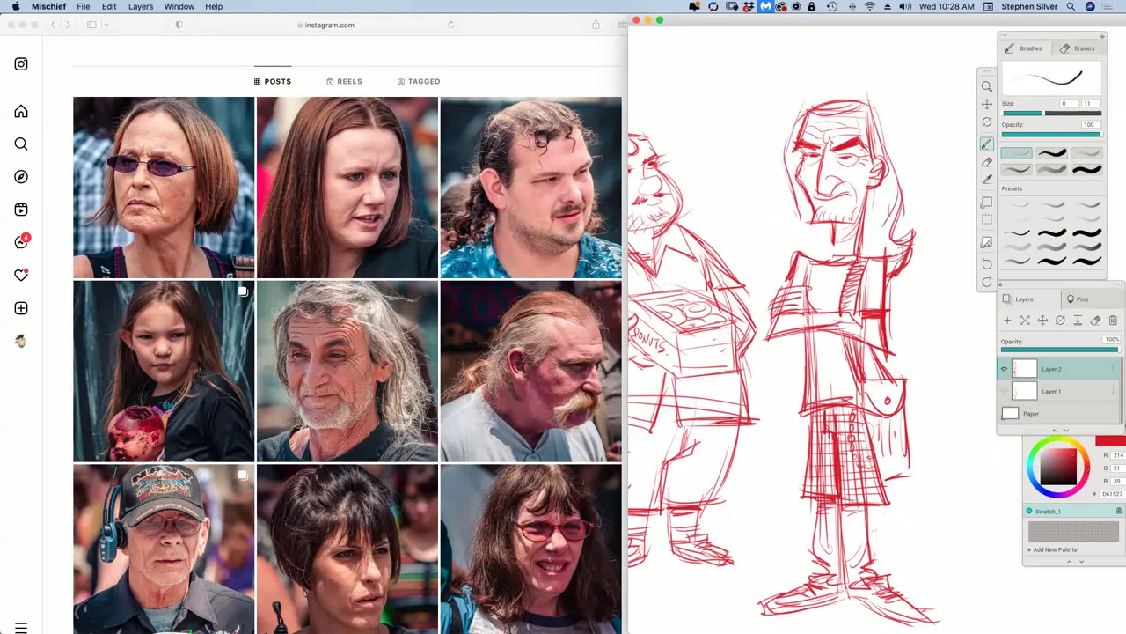
{"action": "mouse_move", "coordinate": [799, 233]}
{"action": "left_mouse_down"}
{"action": "mouse_move", "coordinate": [782, 220]}
{"action": "mouse_move", "coordinate": [786, 267]}
{"action": "left_mouse_up"}
Step: Redraw the man's neck and neckline, and touch up his beard
{"action": "left_click_drag", "start_coordinate": [831, 225], "coordinate": [830, 253]}
{"action": "mouse_move", "coordinate": [833, 240]}
{"action": "left_mouse_down"}
{"action": "mouse_move", "coordinate": [822, 258]}
{"action": "mouse_move", "coordinate": [846, 251]}
{"action": "mouse_move", "coordinate": [848, 223]}
{"action": "left_mouse_up"}
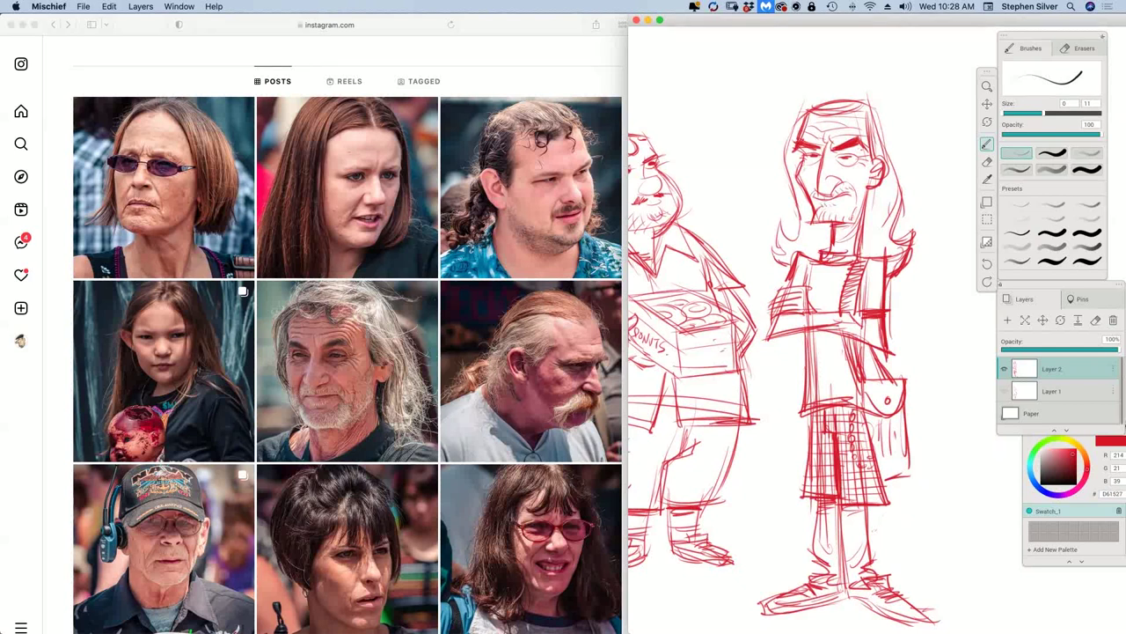
{"action": "left_click_drag", "start_coordinate": [857, 182], "coordinate": [859, 205]}
Step: Switch to Safari and browse further down the Instagram portraits to the man in the black Jordan cap
{"action": "left_click", "coordinate": [141, 30]}
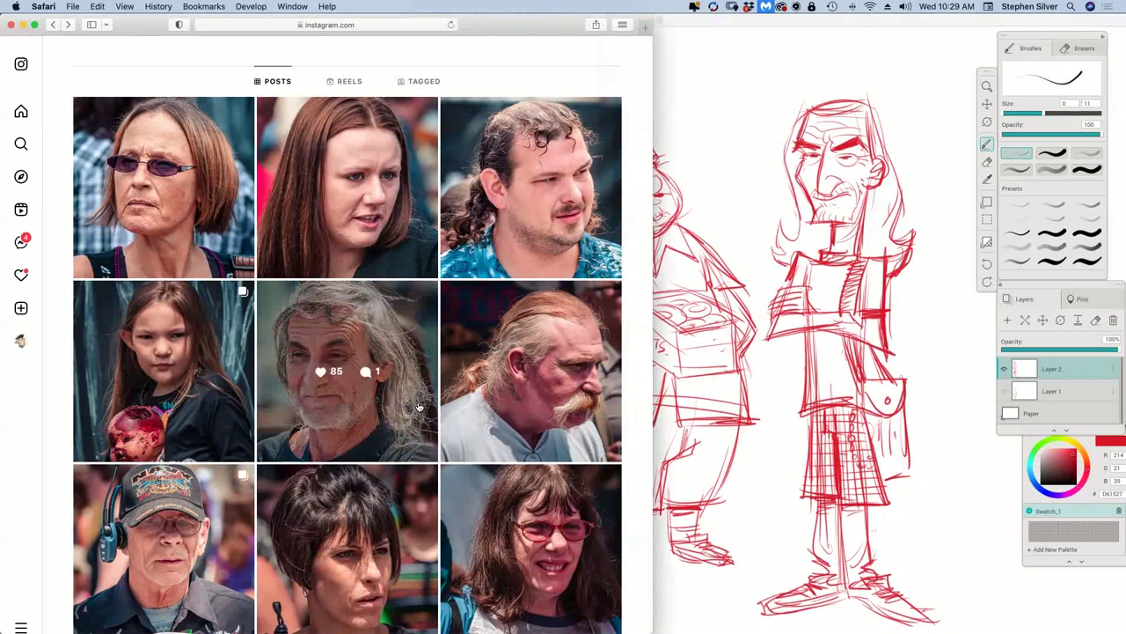
{"action": "scroll", "coordinate": [418, 408], "scroll_direction": "down", "scroll_amount": 5}
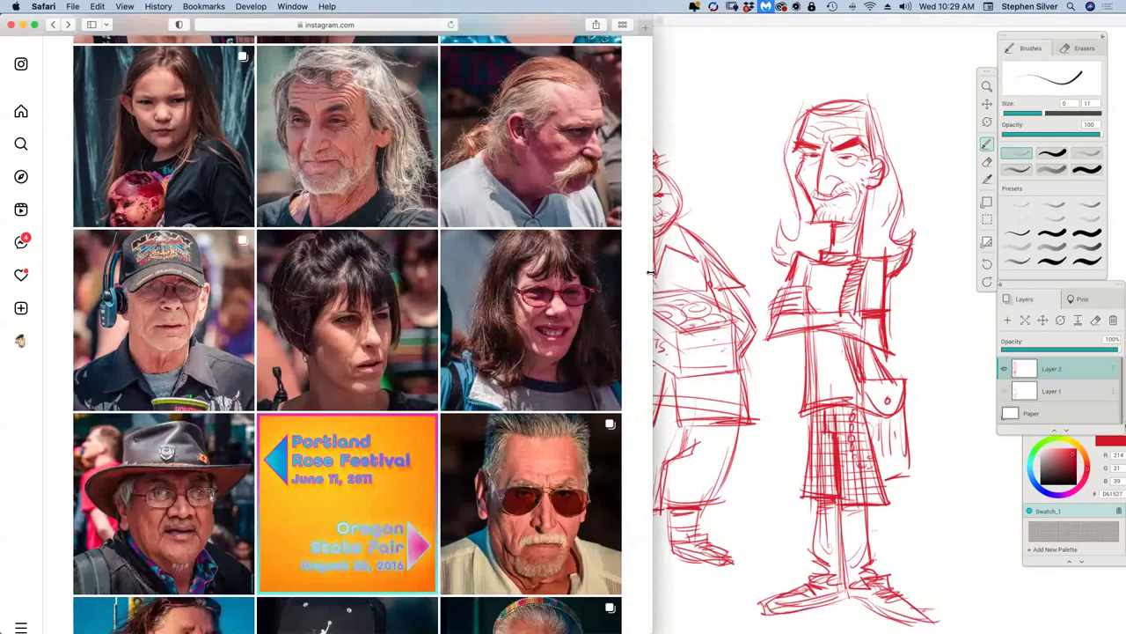
{"action": "left_click_drag", "start_coordinate": [651, 283], "coordinate": [649, 315]}
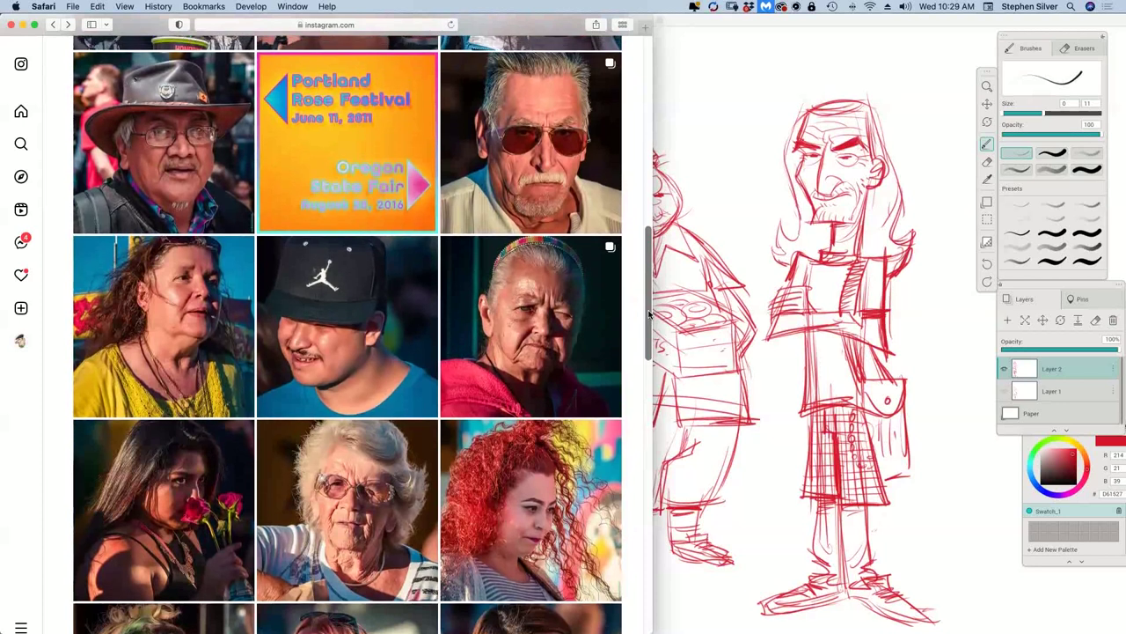
Step: Return to Mischief and move the brush, tool and layer palettes aside to free canvas space below the lineup
{"action": "left_click", "coordinate": [806, 353]}
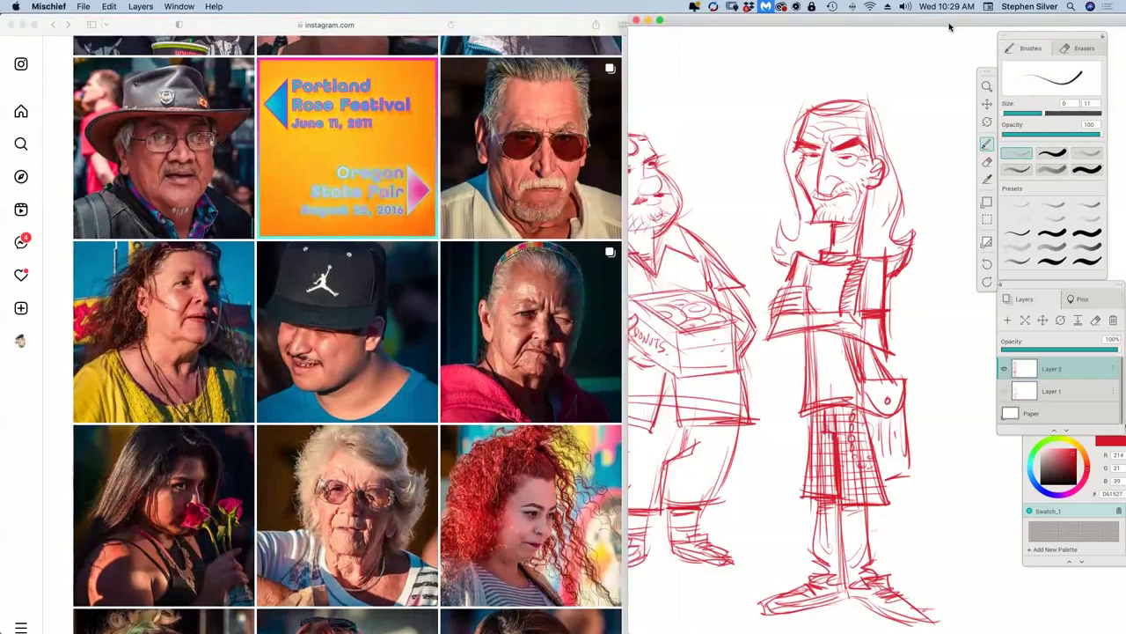
{"action": "left_click", "coordinate": [988, 105]}
{"action": "left_click_drag", "start_coordinate": [851, 244], "coordinate": [849, 243]}
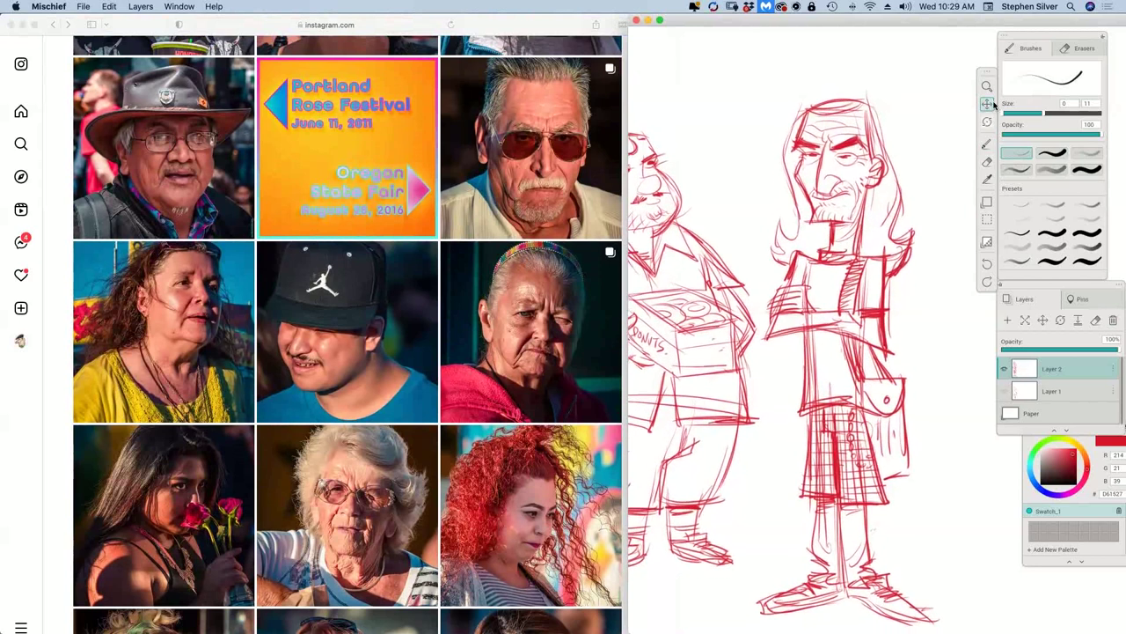
{"action": "left_click", "coordinate": [1024, 319]}
{"action": "scroll", "coordinate": [830, 318], "scroll_direction": "down", "scroll_amount": 3}
{"action": "left_click_drag", "start_coordinate": [831, 319], "coordinate": [813, 354]}
{"action": "key", "text": "space"}
{"action": "mouse_move", "coordinate": [781, 396]}
{"action": "left_mouse_down"}
{"action": "mouse_move", "coordinate": [897, 366]}
{"action": "mouse_move", "coordinate": [889, 272]}
{"action": "left_mouse_up"}
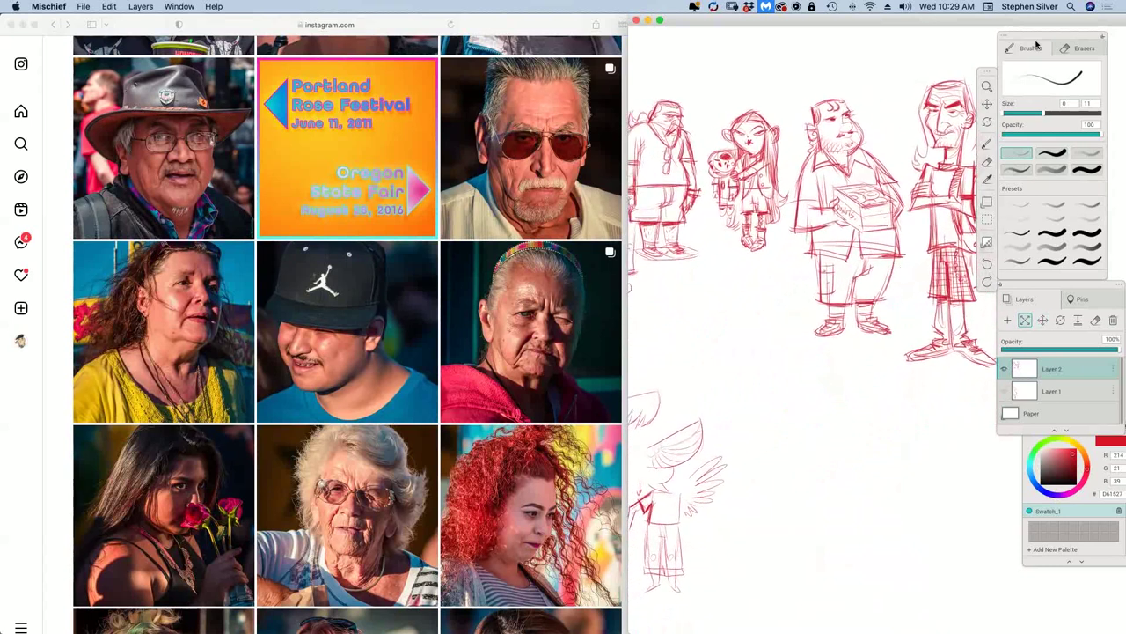
{"action": "left_click_drag", "start_coordinate": [1033, 36], "coordinate": [1077, 40]}
{"action": "left_click_drag", "start_coordinate": [989, 72], "coordinate": [1034, 48]}
{"action": "left_click_drag", "start_coordinate": [923, 417], "coordinate": [943, 395]}
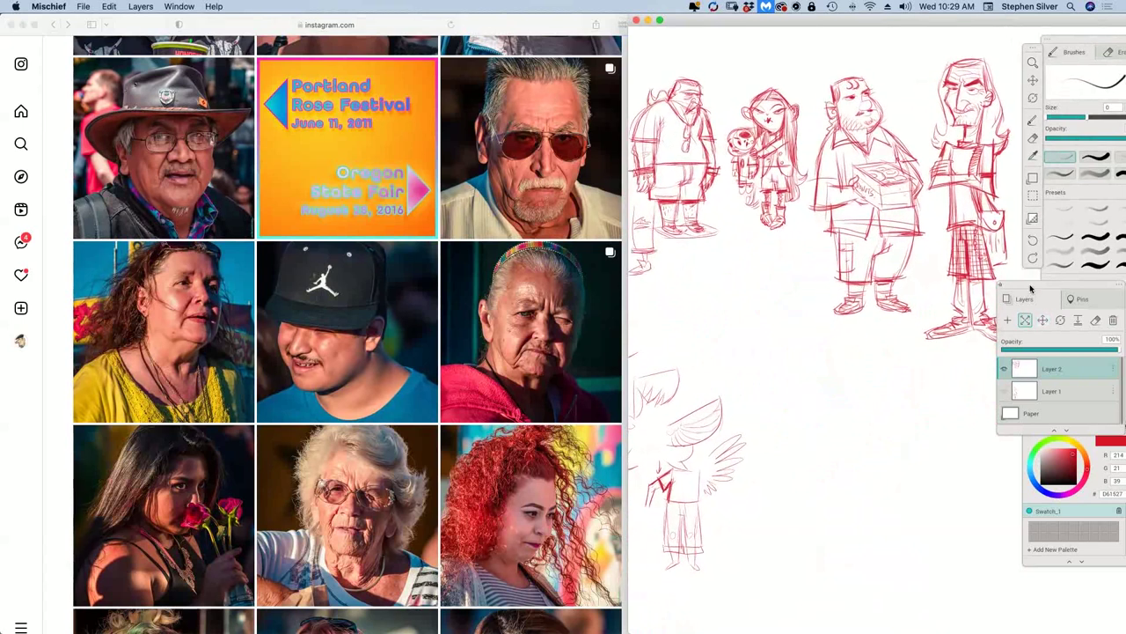
{"action": "left_click_drag", "start_coordinate": [1013, 300], "coordinate": [1020, 301]}
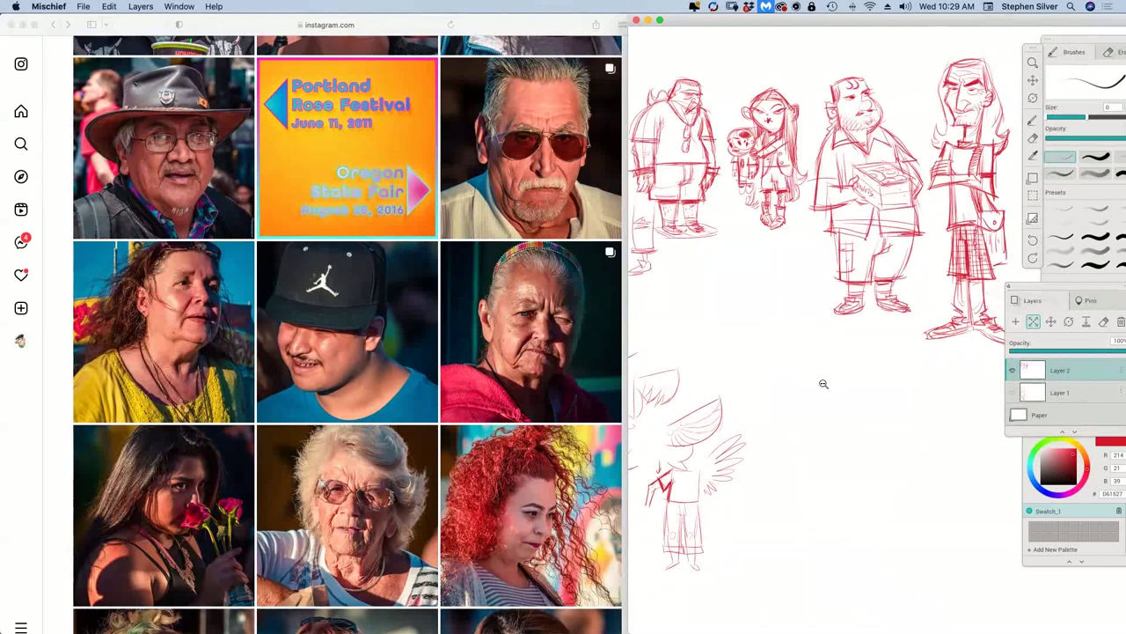
Step: Sketch a flat-brimmed baseball cap with a jumping-figure logo below the man holding the donut box
{"action": "key", "text": "b"}
{"action": "mouse_move", "coordinate": [778, 359]}
{"action": "left_mouse_down"}
{"action": "mouse_move", "coordinate": [768, 376]}
{"action": "mouse_move", "coordinate": [839, 378]}
{"action": "left_mouse_up"}
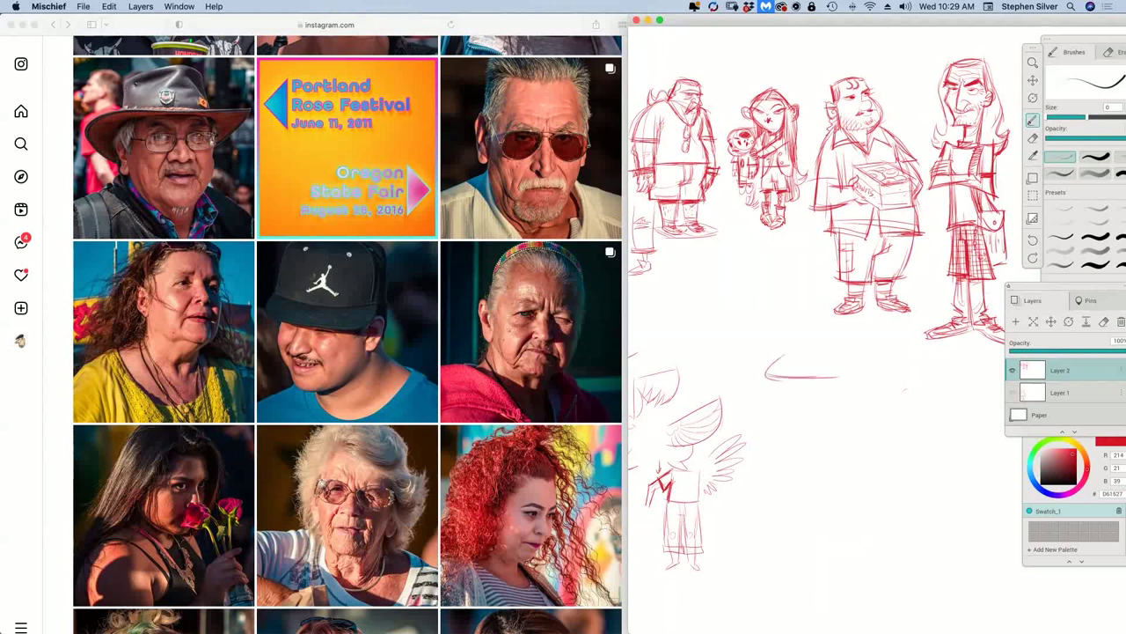
{"action": "left_click_drag", "start_coordinate": [784, 356], "coordinate": [847, 363]}
{"action": "mouse_move", "coordinate": [798, 325]}
{"action": "left_mouse_down"}
{"action": "mouse_move", "coordinate": [787, 357]}
{"action": "mouse_move", "coordinate": [831, 323]}
{"action": "mouse_move", "coordinate": [858, 359]}
{"action": "mouse_move", "coordinate": [845, 368]}
{"action": "mouse_move", "coordinate": [850, 317]}
{"action": "mouse_move", "coordinate": [785, 359]}
{"action": "mouse_move", "coordinate": [822, 331]}
{"action": "left_mouse_up"}
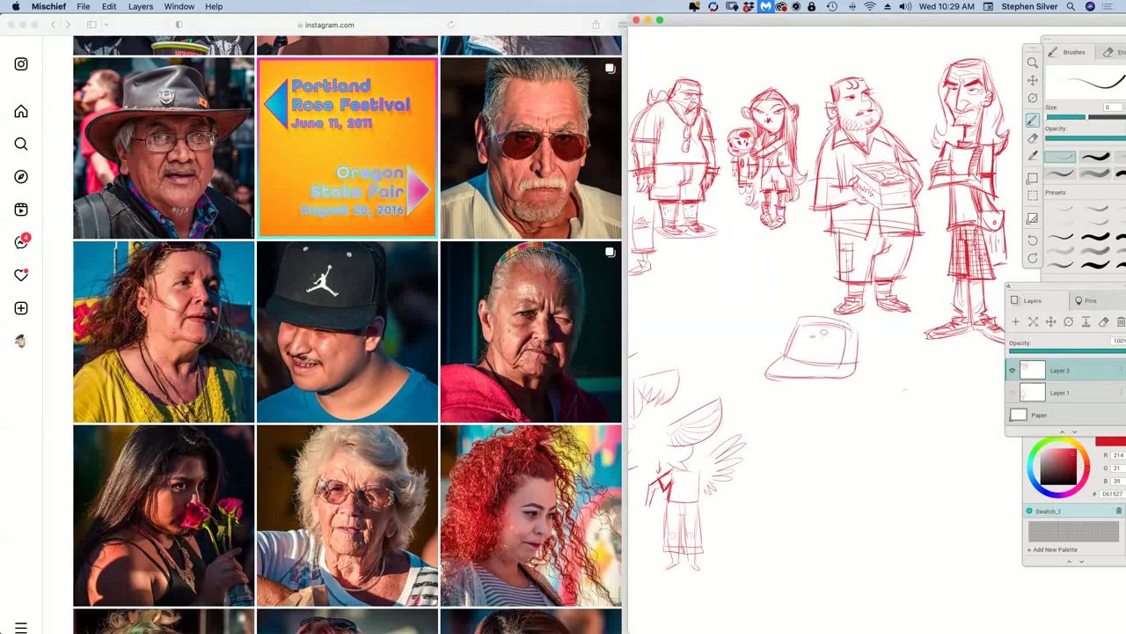
{"action": "mouse_move", "coordinate": [818, 347]}
{"action": "left_mouse_down"}
{"action": "mouse_move", "coordinate": [797, 356]}
{"action": "mouse_move", "coordinate": [830, 359]}
{"action": "left_mouse_up"}
{"action": "left_click_drag", "start_coordinate": [815, 331], "coordinate": [819, 348]}
Step: Draw the man's face under the cap with ear, closed eyes, nose, mustache, smile and wide jaw
{"action": "left_click_drag", "start_coordinate": [778, 378], "coordinate": [789, 394]}
{"action": "mouse_move", "coordinate": [855, 368]}
{"action": "left_mouse_down"}
{"action": "mouse_move", "coordinate": [869, 375]}
{"action": "mouse_move", "coordinate": [848, 402]}
{"action": "mouse_move", "coordinate": [860, 379]}
{"action": "left_mouse_up"}
{"action": "mouse_move", "coordinate": [775, 382]}
{"action": "left_mouse_down"}
{"action": "mouse_move", "coordinate": [783, 401]}
{"action": "mouse_move", "coordinate": [845, 401]}
{"action": "left_mouse_up"}
{"action": "mouse_move", "coordinate": [841, 362]}
{"action": "left_mouse_down"}
{"action": "mouse_move", "coordinate": [848, 379]}
{"action": "mouse_move", "coordinate": [791, 401]}
{"action": "mouse_move", "coordinate": [813, 392]}
{"action": "left_mouse_up"}
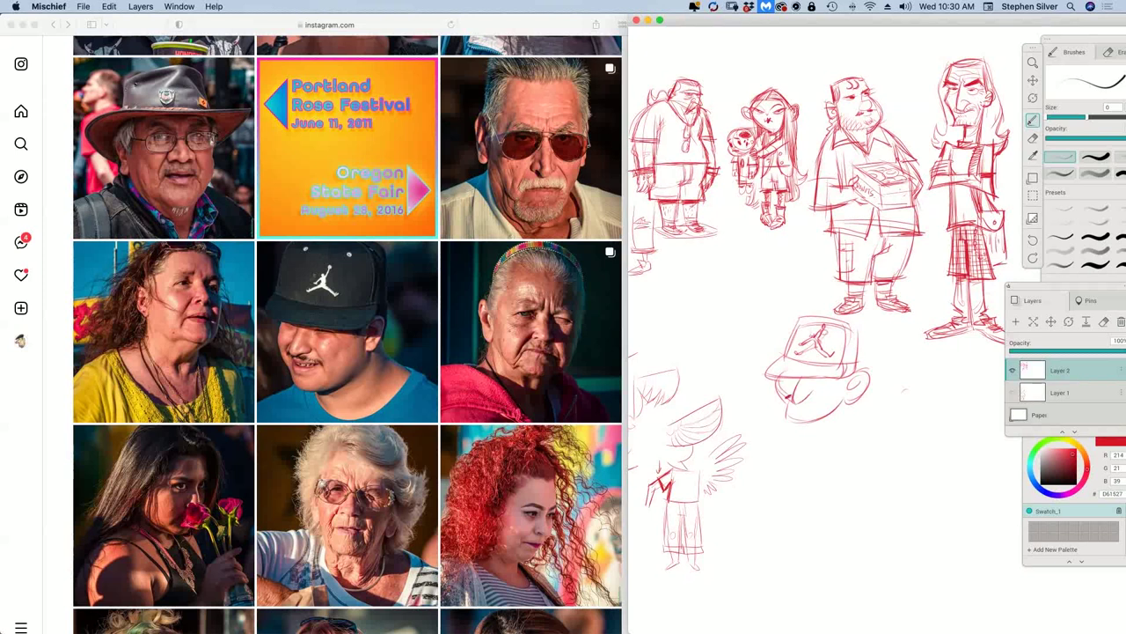
{"action": "mouse_move", "coordinate": [806, 401]}
{"action": "left_mouse_down"}
{"action": "mouse_move", "coordinate": [804, 427]}
{"action": "mouse_move", "coordinate": [845, 408]}
{"action": "left_mouse_up"}
{"action": "left_click_drag", "start_coordinate": [787, 379], "coordinate": [831, 383]}
{"action": "left_click_drag", "start_coordinate": [851, 337], "coordinate": [867, 424]}
Step: Erase the wing of the old winged-figure sketch to clear space beside the capped head
{"action": "left_click_drag", "start_coordinate": [744, 449], "coordinate": [756, 470]}
{"action": "mouse_move", "coordinate": [752, 412]}
{"action": "left_mouse_down"}
{"action": "mouse_move", "coordinate": [744, 448]}
{"action": "mouse_move", "coordinate": [771, 464]}
{"action": "mouse_move", "coordinate": [778, 416]}
{"action": "mouse_move", "coordinate": [777, 468]}
{"action": "left_mouse_up"}
{"action": "key", "text": "e"}
{"action": "mouse_move", "coordinate": [774, 420]}
{"action": "left_mouse_down"}
{"action": "mouse_move", "coordinate": [754, 457]}
{"action": "mouse_move", "coordinate": [714, 476]}
{"action": "mouse_move", "coordinate": [699, 526]}
{"action": "left_mouse_up"}
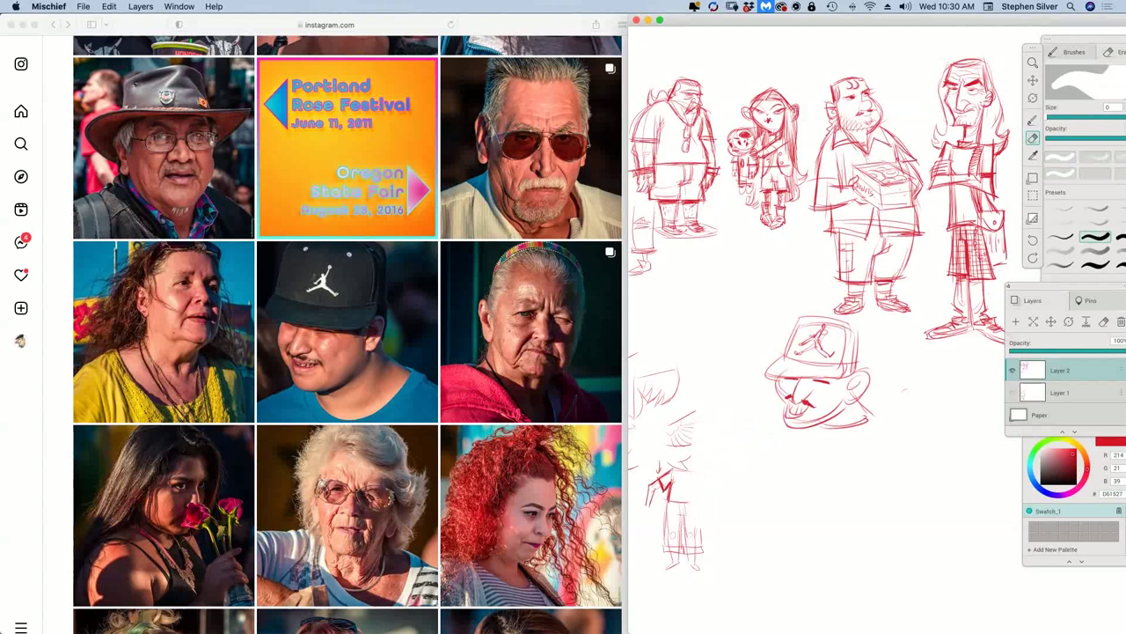
Step: Draw the capped man's raised open hand with spread fingers and thumb beside his face
{"action": "key", "text": "b"}
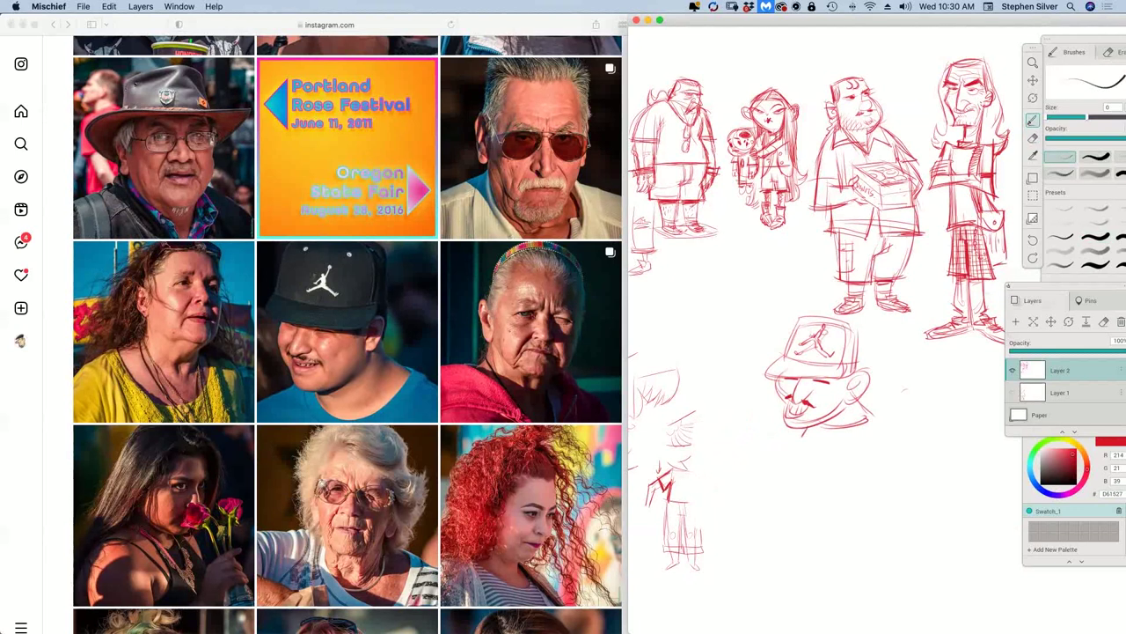
{"action": "mouse_move", "coordinate": [730, 461]}
{"action": "left_mouse_down"}
{"action": "mouse_move", "coordinate": [723, 393]}
{"action": "mouse_move", "coordinate": [737, 442]}
{"action": "left_mouse_up"}
{"action": "left_click_drag", "start_coordinate": [734, 391], "coordinate": [741, 436]}
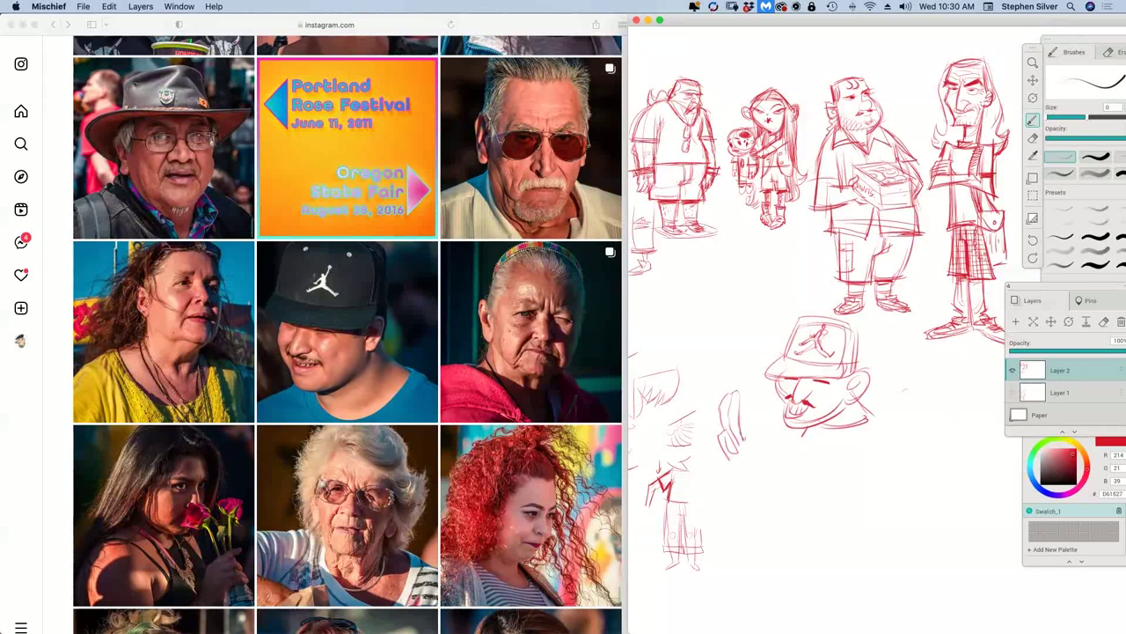
{"action": "mouse_move", "coordinate": [756, 424]}
{"action": "left_mouse_down"}
{"action": "mouse_move", "coordinate": [743, 469]}
{"action": "mouse_move", "coordinate": [759, 472]}
{"action": "mouse_move", "coordinate": [781, 438]}
{"action": "left_mouse_up"}
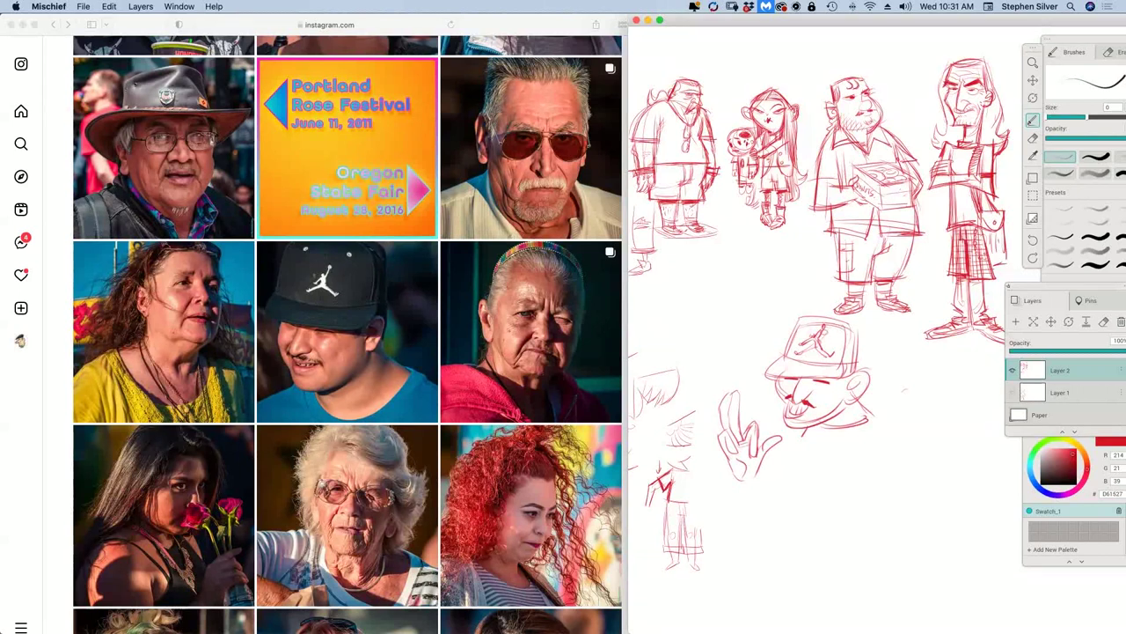
{"action": "left_click_drag", "start_coordinate": [730, 399], "coordinate": [730, 487]}
{"action": "mouse_move", "coordinate": [755, 424]}
{"action": "left_mouse_down"}
{"action": "mouse_move", "coordinate": [752, 441]}
{"action": "mouse_move", "coordinate": [735, 444]}
{"action": "left_mouse_up"}
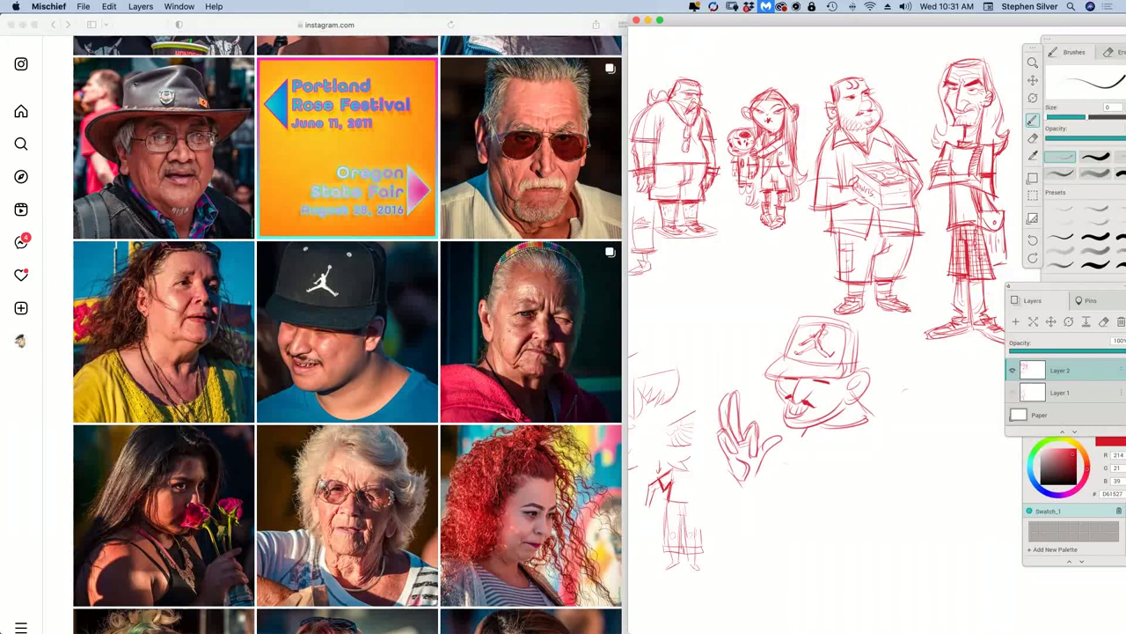
Step: Sketch the man's second hand below his chin, with fingers pointing sideways across the chest
{"action": "mouse_move", "coordinate": [811, 453]}
{"action": "left_mouse_down"}
{"action": "mouse_move", "coordinate": [839, 461]}
{"action": "mouse_move", "coordinate": [794, 457]}
{"action": "mouse_move", "coordinate": [832, 461]}
{"action": "mouse_move", "coordinate": [787, 486]}
{"action": "mouse_move", "coordinate": [822, 469]}
{"action": "mouse_move", "coordinate": [813, 482]}
{"action": "left_mouse_up"}
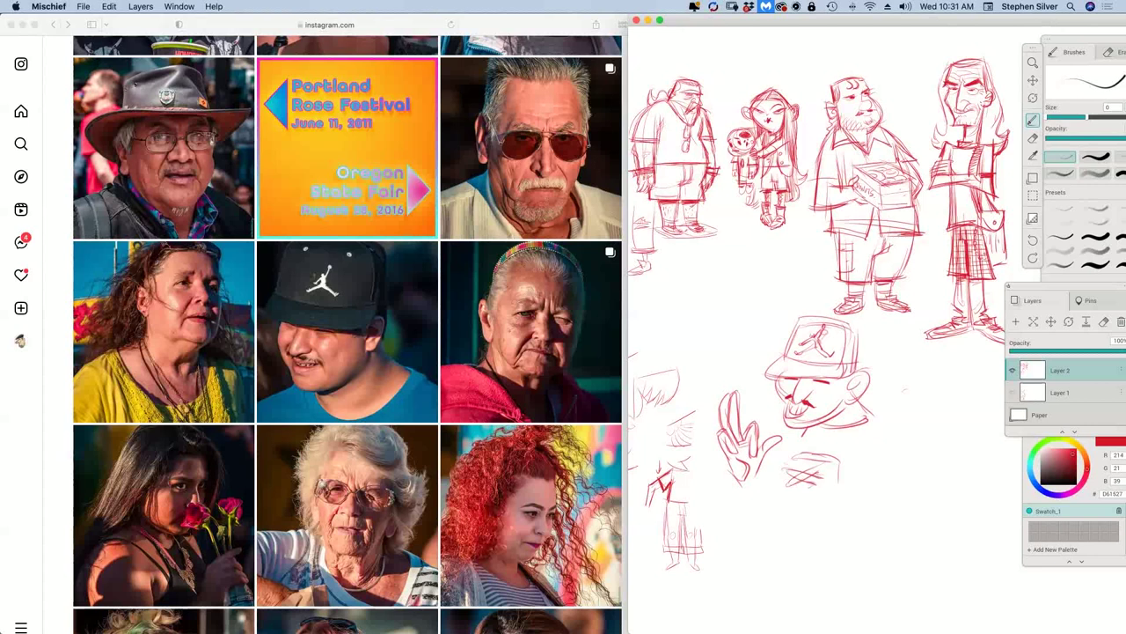
{"action": "left_click_drag", "start_coordinate": [790, 500], "coordinate": [822, 489]}
{"action": "mouse_move", "coordinate": [836, 461]}
{"action": "left_mouse_down"}
{"action": "mouse_move", "coordinate": [838, 500]}
{"action": "mouse_move", "coordinate": [825, 511]}
{"action": "mouse_move", "coordinate": [804, 472]}
{"action": "left_mouse_up"}
{"action": "key", "text": "e"}
{"action": "key", "text": "b"}
{"action": "left_click_drag", "start_coordinate": [790, 484], "coordinate": [825, 462]}
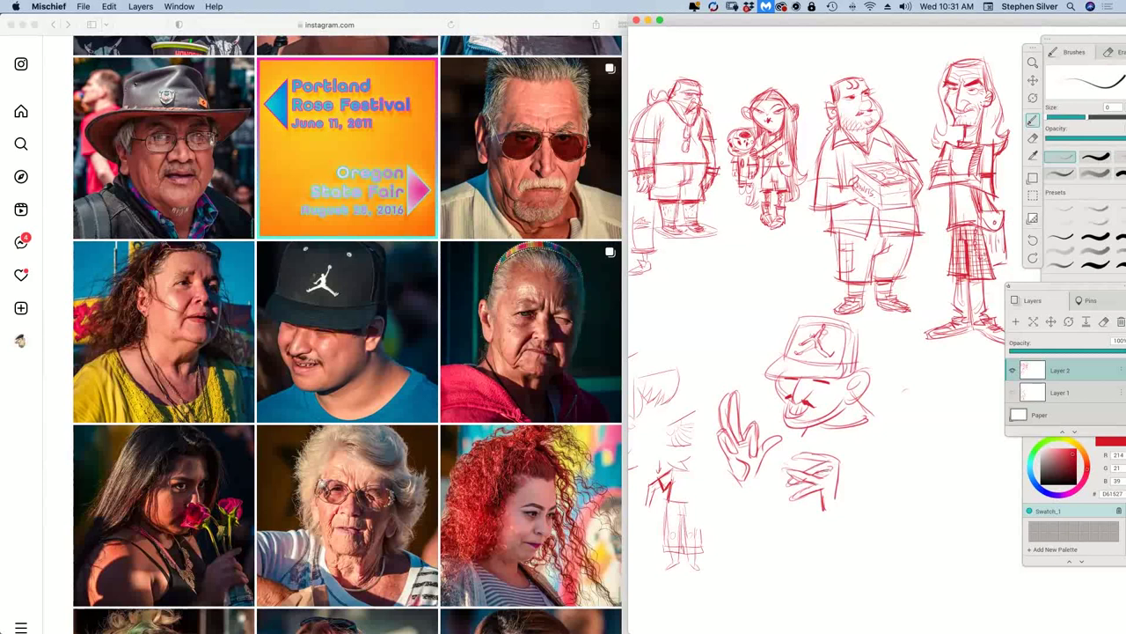
{"action": "left_click_drag", "start_coordinate": [838, 481], "coordinate": [832, 511]}
Step: Draw the man's rounded shoulder, upper arm and bent forearm leading to the hand at his chest
{"action": "mouse_move", "coordinate": [871, 417]}
{"action": "left_mouse_down"}
{"action": "mouse_move", "coordinate": [901, 457]}
{"action": "mouse_move", "coordinate": [908, 494]}
{"action": "left_mouse_up"}
{"action": "left_click_drag", "start_coordinate": [877, 429], "coordinate": [890, 470]}
{"action": "mouse_move", "coordinate": [839, 503]}
{"action": "left_mouse_down"}
{"action": "mouse_move", "coordinate": [834, 514]}
{"action": "mouse_move", "coordinate": [889, 493]}
{"action": "left_mouse_up"}
{"action": "mouse_move", "coordinate": [816, 505]}
{"action": "left_mouse_down"}
{"action": "mouse_move", "coordinate": [871, 526]}
{"action": "mouse_move", "coordinate": [883, 502]}
{"action": "mouse_move", "coordinate": [879, 533]}
{"action": "mouse_move", "coordinate": [889, 529]}
{"action": "left_mouse_up"}
{"action": "left_click_drag", "start_coordinate": [875, 457], "coordinate": [868, 505]}
{"action": "mouse_move", "coordinate": [869, 451]}
{"action": "left_mouse_down"}
{"action": "mouse_move", "coordinate": [864, 498]}
{"action": "mouse_move", "coordinate": [906, 531]}
{"action": "left_mouse_up"}
Step: Add the man's neckline and strengthen the outlines of his ear and cap
{"action": "mouse_move", "coordinate": [807, 427]}
{"action": "left_mouse_down"}
{"action": "mouse_move", "coordinate": [796, 448]}
{"action": "mouse_move", "coordinate": [867, 428]}
{"action": "left_mouse_up"}
{"action": "mouse_move", "coordinate": [866, 369]}
{"action": "left_mouse_down"}
{"action": "mouse_move", "coordinate": [846, 381]}
{"action": "mouse_move", "coordinate": [854, 405]}
{"action": "left_mouse_up"}
{"action": "mouse_move", "coordinate": [847, 376]}
{"action": "left_mouse_down"}
{"action": "mouse_move", "coordinate": [856, 398]}
{"action": "mouse_move", "coordinate": [852, 317]}
{"action": "left_mouse_up"}
{"action": "mouse_move", "coordinate": [828, 315]}
{"action": "left_mouse_down"}
{"action": "mouse_move", "coordinate": [861, 333]}
{"action": "mouse_move", "coordinate": [859, 317]}
{"action": "mouse_move", "coordinate": [766, 370]}
{"action": "mouse_move", "coordinate": [839, 379]}
{"action": "left_mouse_up"}
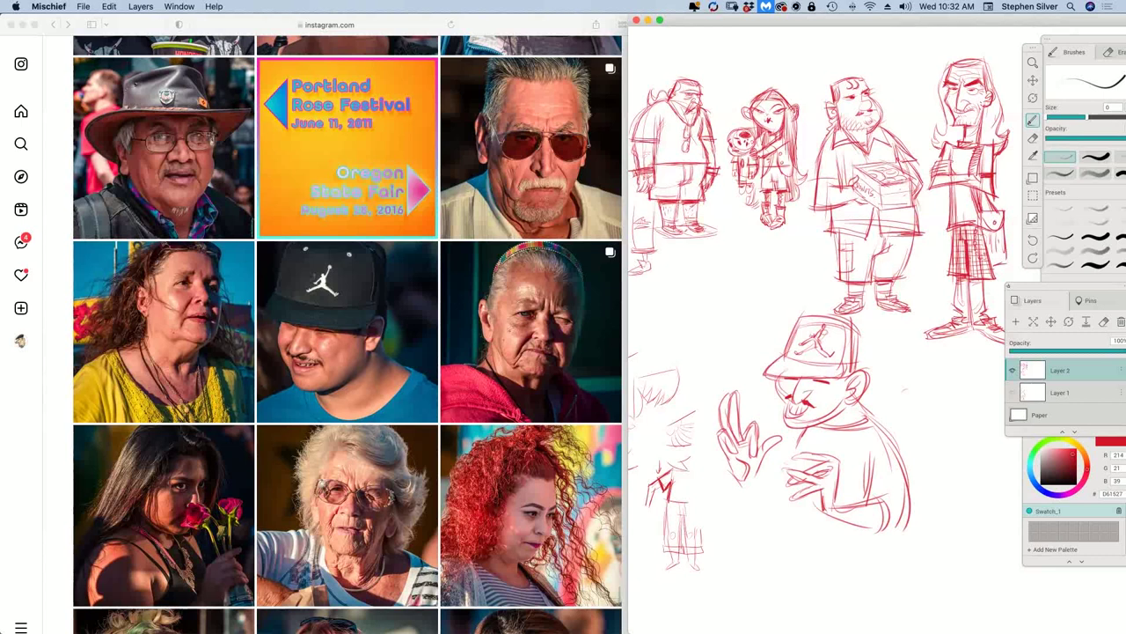
Step: Connect the raised hand to the capped man's body with a wrist and arm
{"action": "left_click_drag", "start_coordinate": [739, 452], "coordinate": [729, 478]}
{"action": "left_click_drag", "start_coordinate": [727, 459], "coordinate": [715, 484]}
{"action": "mouse_move", "coordinate": [789, 452]}
{"action": "left_mouse_down"}
{"action": "mouse_move", "coordinate": [725, 478]}
{"action": "mouse_move", "coordinate": [747, 486]}
{"action": "left_mouse_up"}
{"action": "left_click_drag", "start_coordinate": [801, 432], "coordinate": [791, 457]}
{"action": "left_click_drag", "start_coordinate": [879, 460], "coordinate": [873, 483]}
Step: Draw the wide sides and straight hem of the capped man's oversized shirt
{"action": "left_click_drag", "start_coordinate": [793, 440], "coordinate": [747, 567]}
{"action": "left_click_drag", "start_coordinate": [745, 557], "coordinate": [822, 558]}
{"action": "left_click_drag", "start_coordinate": [746, 561], "coordinate": [876, 567]}
{"action": "mouse_move", "coordinate": [880, 479]}
{"action": "left_mouse_down"}
{"action": "mouse_move", "coordinate": [881, 570]}
{"action": "mouse_move", "coordinate": [885, 538]}
{"action": "left_mouse_up"}
{"action": "left_click_drag", "start_coordinate": [885, 537], "coordinate": [891, 573]}
{"action": "mouse_move", "coordinate": [881, 477]}
{"action": "left_mouse_down"}
{"action": "mouse_move", "coordinate": [891, 571]}
{"action": "mouse_move", "coordinate": [898, 376]}
{"action": "left_mouse_up"}
Step: Draw baggy trousers below the shirt, with both legs, a crotch seam and bunched cuffs
{"action": "key", "text": "space"}
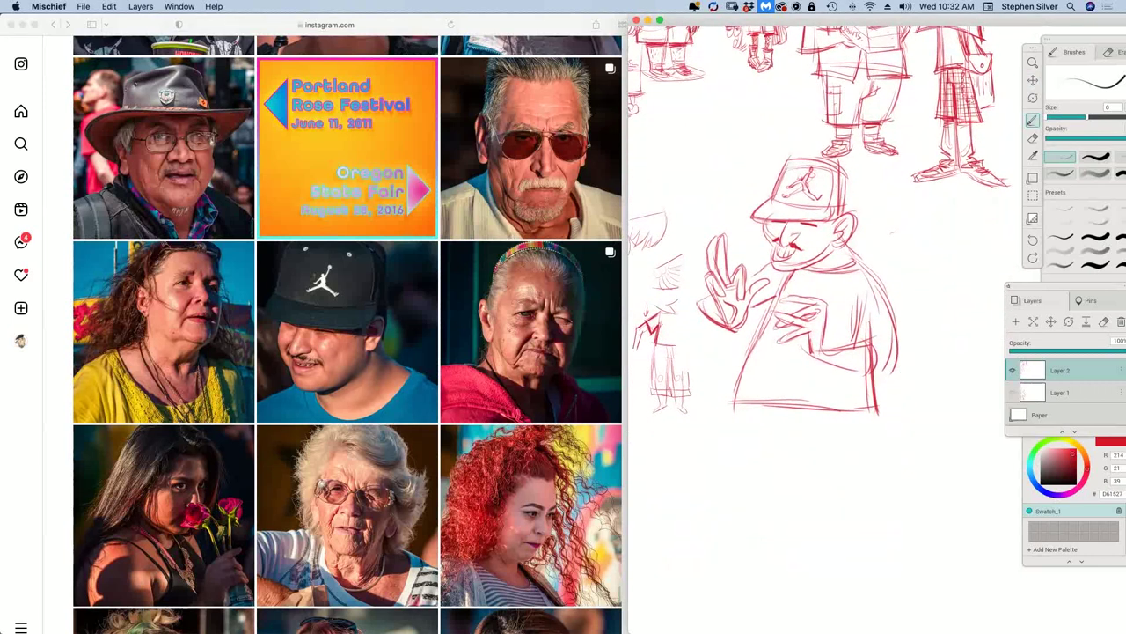
{"action": "mouse_move", "coordinate": [728, 396]}
{"action": "left_mouse_down"}
{"action": "mouse_move", "coordinate": [743, 521]}
{"action": "mouse_move", "coordinate": [762, 537]}
{"action": "mouse_move", "coordinate": [803, 539]}
{"action": "mouse_move", "coordinate": [740, 531]}
{"action": "mouse_move", "coordinate": [768, 548]}
{"action": "left_mouse_up"}
{"action": "left_click_drag", "start_coordinate": [744, 535], "coordinate": [789, 528]}
{"action": "mouse_move", "coordinate": [789, 528]}
{"action": "left_mouse_down"}
{"action": "mouse_move", "coordinate": [784, 544]}
{"action": "mouse_move", "coordinate": [762, 545]}
{"action": "mouse_move", "coordinate": [781, 550]}
{"action": "mouse_move", "coordinate": [732, 570]}
{"action": "mouse_move", "coordinate": [779, 570]}
{"action": "mouse_move", "coordinate": [810, 546]}
{"action": "mouse_move", "coordinate": [799, 474]}
{"action": "mouse_move", "coordinate": [818, 554]}
{"action": "left_mouse_up"}
{"action": "mouse_move", "coordinate": [778, 467]}
{"action": "left_mouse_down"}
{"action": "mouse_move", "coordinate": [766, 410]}
{"action": "mouse_move", "coordinate": [816, 482]}
{"action": "left_mouse_up"}
{"action": "left_click_drag", "start_coordinate": [798, 419], "coordinate": [814, 478]}
{"action": "mouse_move", "coordinate": [759, 408]}
{"action": "left_mouse_down"}
{"action": "mouse_move", "coordinate": [768, 467]}
{"action": "mouse_move", "coordinate": [816, 475]}
{"action": "left_mouse_up"}
{"action": "left_click_drag", "start_coordinate": [765, 484], "coordinate": [801, 480]}
{"action": "left_click_drag", "start_coordinate": [863, 396], "coordinate": [884, 541]}
{"action": "left_click_drag", "start_coordinate": [810, 494], "coordinate": [819, 550]}
{"action": "mouse_move", "coordinate": [868, 487]}
{"action": "left_mouse_down"}
{"action": "mouse_move", "coordinate": [890, 556]}
{"action": "mouse_move", "coordinate": [861, 546]}
{"action": "mouse_move", "coordinate": [888, 541]}
{"action": "left_mouse_up"}
Step: Draw the capped man's shoes with soles and add folds to the trouser legs and cuffs
{"action": "mouse_move", "coordinate": [840, 548]}
{"action": "left_mouse_down"}
{"action": "mouse_move", "coordinate": [880, 537]}
{"action": "mouse_move", "coordinate": [846, 570]}
{"action": "mouse_move", "coordinate": [871, 595]}
{"action": "mouse_move", "coordinate": [902, 598]}
{"action": "mouse_move", "coordinate": [860, 588]}
{"action": "mouse_move", "coordinate": [891, 585]}
{"action": "left_mouse_up"}
{"action": "left_click_drag", "start_coordinate": [864, 540], "coordinate": [888, 561]}
{"action": "mouse_move", "coordinate": [776, 411]}
{"action": "left_mouse_down"}
{"action": "mouse_move", "coordinate": [788, 468]}
{"action": "mouse_move", "coordinate": [771, 455]}
{"action": "mouse_move", "coordinate": [810, 474]}
{"action": "left_mouse_up"}
{"action": "left_click_drag", "start_coordinate": [855, 414], "coordinate": [866, 474]}
{"action": "mouse_move", "coordinate": [798, 481]}
{"action": "left_mouse_down"}
{"action": "mouse_move", "coordinate": [814, 561]}
{"action": "mouse_move", "coordinate": [780, 565]}
{"action": "mouse_move", "coordinate": [818, 556]}
{"action": "left_mouse_up"}
{"action": "left_click_drag", "start_coordinate": [735, 569], "coordinate": [781, 563]}
{"action": "left_click_drag", "start_coordinate": [753, 561], "coordinate": [780, 551]}
{"action": "left_click_drag", "start_coordinate": [851, 554], "coordinate": [880, 559]}
{"action": "left_click_drag", "start_coordinate": [853, 570], "coordinate": [883, 563]}
{"action": "left_click_drag", "start_coordinate": [857, 416], "coordinate": [887, 538]}
Step: Lengthen the oversized shirt with a lower hem over the trousers and erase the old hem line
{"action": "left_click_drag", "start_coordinate": [744, 341], "coordinate": [718, 458]}
{"action": "left_click_drag", "start_coordinate": [719, 447], "coordinate": [833, 443]}
{"action": "left_click_drag", "start_coordinate": [739, 443], "coordinate": [883, 452]}
{"action": "left_click_drag", "start_coordinate": [870, 366], "coordinate": [881, 459]}
{"action": "mouse_move", "coordinate": [745, 447]}
{"action": "left_mouse_down"}
{"action": "mouse_move", "coordinate": [720, 456]}
{"action": "mouse_move", "coordinate": [771, 440]}
{"action": "left_mouse_up"}
{"action": "key", "text": "e"}
{"action": "mouse_move", "coordinate": [836, 409]}
{"action": "left_mouse_down"}
{"action": "mouse_move", "coordinate": [728, 405]}
{"action": "mouse_move", "coordinate": [869, 409]}
{"action": "left_mouse_up"}
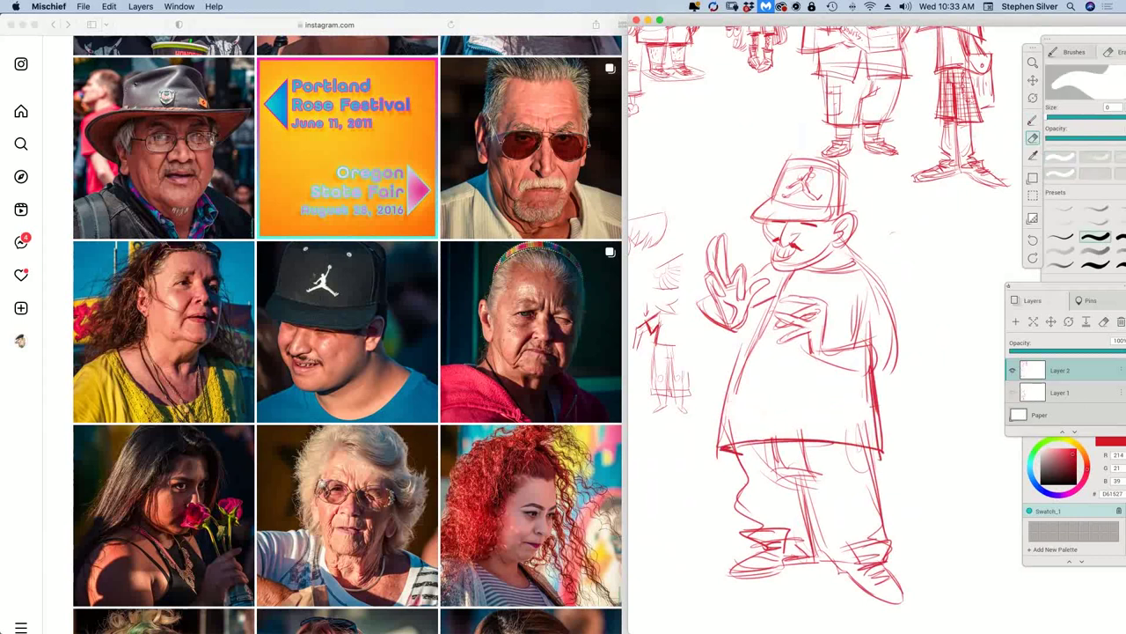
Step: Refine the raised arm's sleeve and wrist, the shirt's near side and the hand at the chest
{"action": "key", "text": "b"}
{"action": "left_click_drag", "start_coordinate": [748, 314], "coordinate": [785, 299]}
{"action": "left_click_drag", "start_coordinate": [744, 277], "coordinate": [697, 300]}
{"action": "mouse_move", "coordinate": [694, 288]}
{"action": "left_mouse_down"}
{"action": "mouse_move", "coordinate": [724, 328]}
{"action": "mouse_move", "coordinate": [778, 298]}
{"action": "left_mouse_up"}
{"action": "left_click_drag", "start_coordinate": [780, 286], "coordinate": [723, 415]}
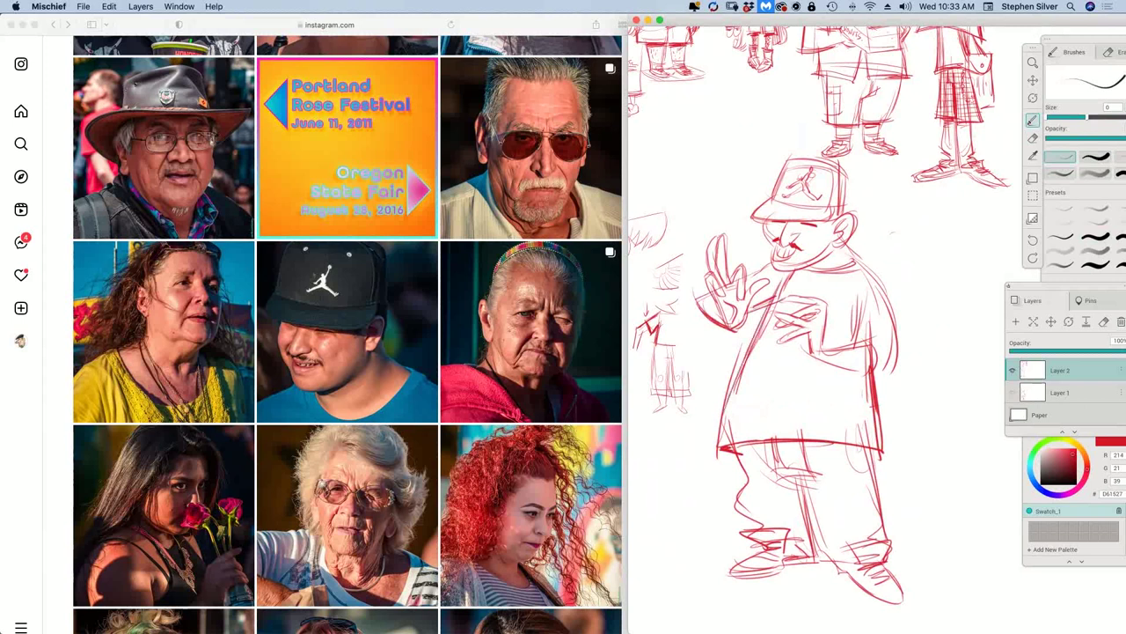
{"action": "left_click_drag", "start_coordinate": [799, 294], "coordinate": [784, 302]}
Step: Draw the loose sleeve opening around the bent forearm and darken the shoulder and back outline
{"action": "left_click_drag", "start_coordinate": [821, 347], "coordinate": [868, 337]}
{"action": "mouse_move", "coordinate": [821, 348]}
{"action": "left_mouse_down"}
{"action": "mouse_move", "coordinate": [874, 336]}
{"action": "mouse_move", "coordinate": [850, 389]}
{"action": "left_mouse_up"}
{"action": "mouse_move", "coordinate": [847, 388]}
{"action": "left_mouse_down"}
{"action": "mouse_move", "coordinate": [898, 368]}
{"action": "mouse_move", "coordinate": [883, 377]}
{"action": "left_mouse_up"}
{"action": "mouse_move", "coordinate": [830, 269]}
{"action": "left_mouse_down"}
{"action": "mouse_move", "coordinate": [867, 262]}
{"action": "mouse_move", "coordinate": [894, 299]}
{"action": "left_mouse_up"}
{"action": "left_click_drag", "start_coordinate": [859, 258], "coordinate": [900, 366]}
{"action": "mouse_move", "coordinate": [895, 318]}
{"action": "left_mouse_down"}
{"action": "mouse_move", "coordinate": [880, 460]}
{"action": "mouse_move", "coordinate": [882, 449]}
{"action": "left_mouse_up"}
Step: Add fold lines across the shirt front, detail the smiling mouth, and darken the cap and back outline
{"action": "mouse_move", "coordinate": [753, 393]}
{"action": "left_mouse_down"}
{"action": "mouse_move", "coordinate": [827, 389]}
{"action": "mouse_move", "coordinate": [809, 382]}
{"action": "left_mouse_up"}
{"action": "left_click_drag", "start_coordinate": [765, 343], "coordinate": [754, 385]}
{"action": "left_click_drag", "start_coordinate": [759, 387], "coordinate": [818, 384]}
{"action": "mouse_move", "coordinate": [843, 299]}
{"action": "left_mouse_down"}
{"action": "mouse_move", "coordinate": [837, 315]}
{"action": "mouse_move", "coordinate": [836, 296]}
{"action": "left_mouse_up"}
{"action": "mouse_move", "coordinate": [766, 218]}
{"action": "left_mouse_down"}
{"action": "mouse_move", "coordinate": [772, 264]}
{"action": "mouse_move", "coordinate": [791, 259]}
{"action": "left_mouse_up"}
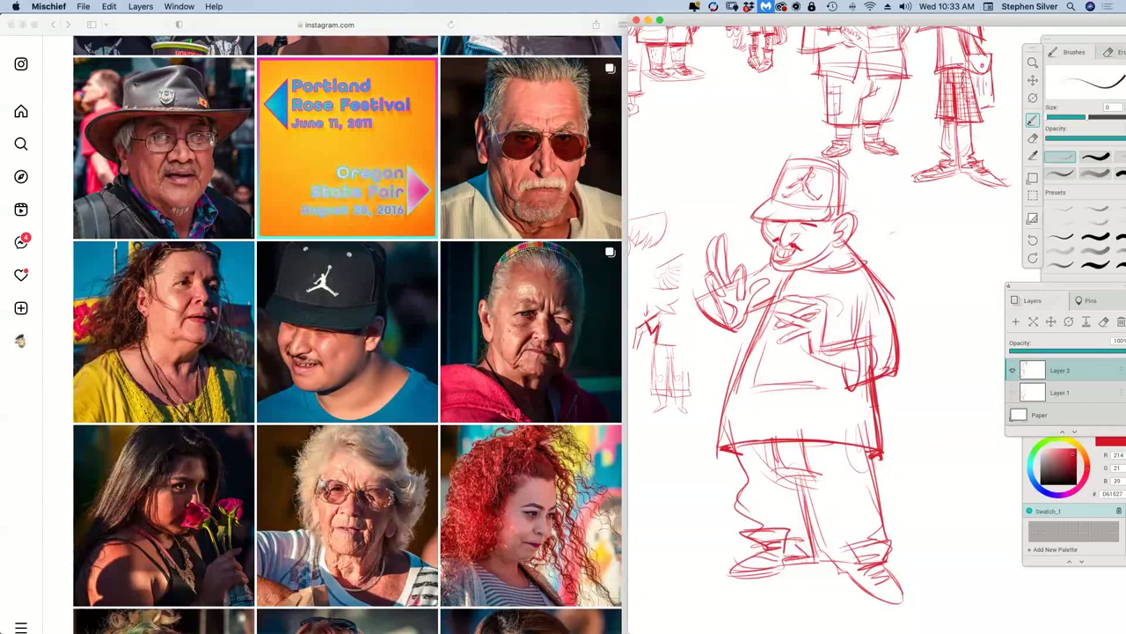
{"action": "mouse_move", "coordinate": [772, 196]}
{"action": "left_mouse_down"}
{"action": "mouse_move", "coordinate": [781, 155]}
{"action": "mouse_move", "coordinate": [823, 157]}
{"action": "mouse_move", "coordinate": [851, 207]}
{"action": "left_mouse_up"}
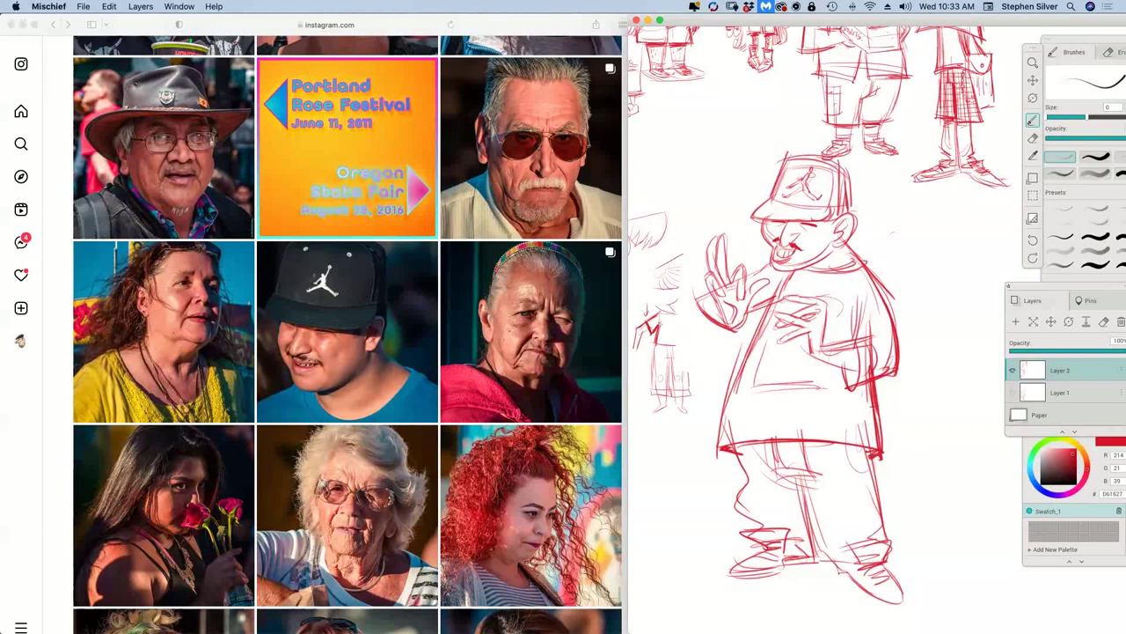
{"action": "left_click_drag", "start_coordinate": [854, 253], "coordinate": [896, 384]}
Step: Start the sunglasses man's head beside the capped figure with the tall forehead, brows, nose, moustache, chin tuft and round lenses
{"action": "key", "text": "space"}
{"action": "left_click_drag", "start_coordinate": [888, 452], "coordinate": [766, 421]}
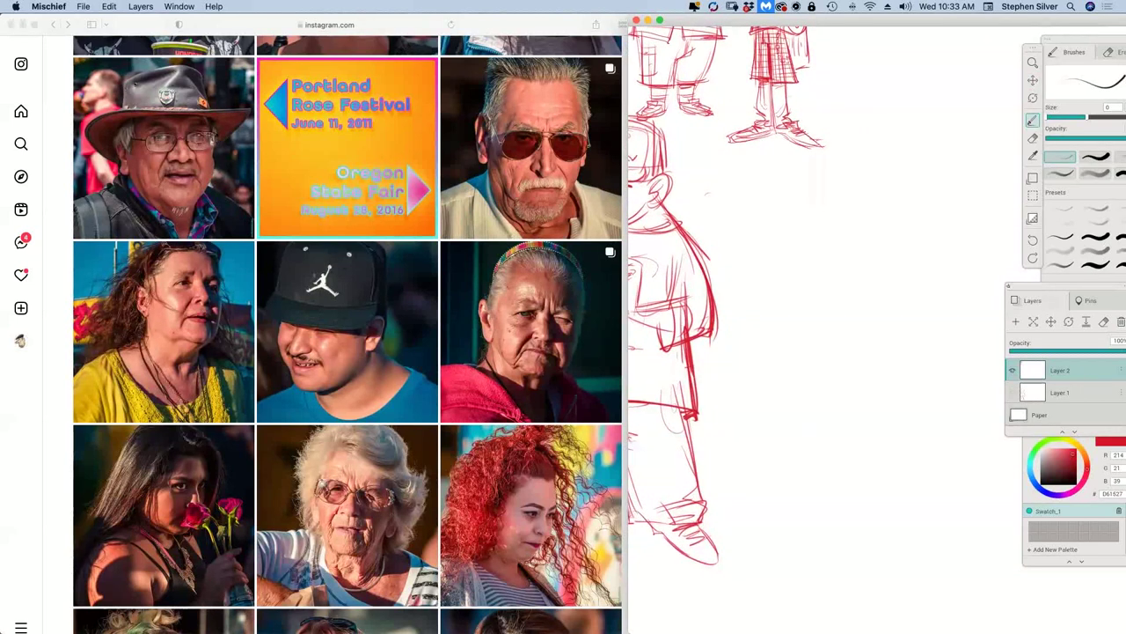
{"action": "mouse_move", "coordinate": [804, 180]}
{"action": "left_mouse_down"}
{"action": "mouse_move", "coordinate": [797, 220]}
{"action": "mouse_move", "coordinate": [836, 183]}
{"action": "mouse_move", "coordinate": [848, 231]}
{"action": "mouse_move", "coordinate": [796, 245]}
{"action": "mouse_move", "coordinate": [848, 227]}
{"action": "mouse_move", "coordinate": [823, 277]}
{"action": "mouse_move", "coordinate": [835, 280]}
{"action": "mouse_move", "coordinate": [828, 290]}
{"action": "mouse_move", "coordinate": [849, 293]}
{"action": "left_mouse_up"}
{"action": "mouse_move", "coordinate": [815, 277]}
{"action": "left_mouse_down"}
{"action": "mouse_move", "coordinate": [807, 294]}
{"action": "mouse_move", "coordinate": [831, 291]}
{"action": "left_mouse_up"}
{"action": "left_click_drag", "start_coordinate": [830, 291], "coordinate": [851, 296]}
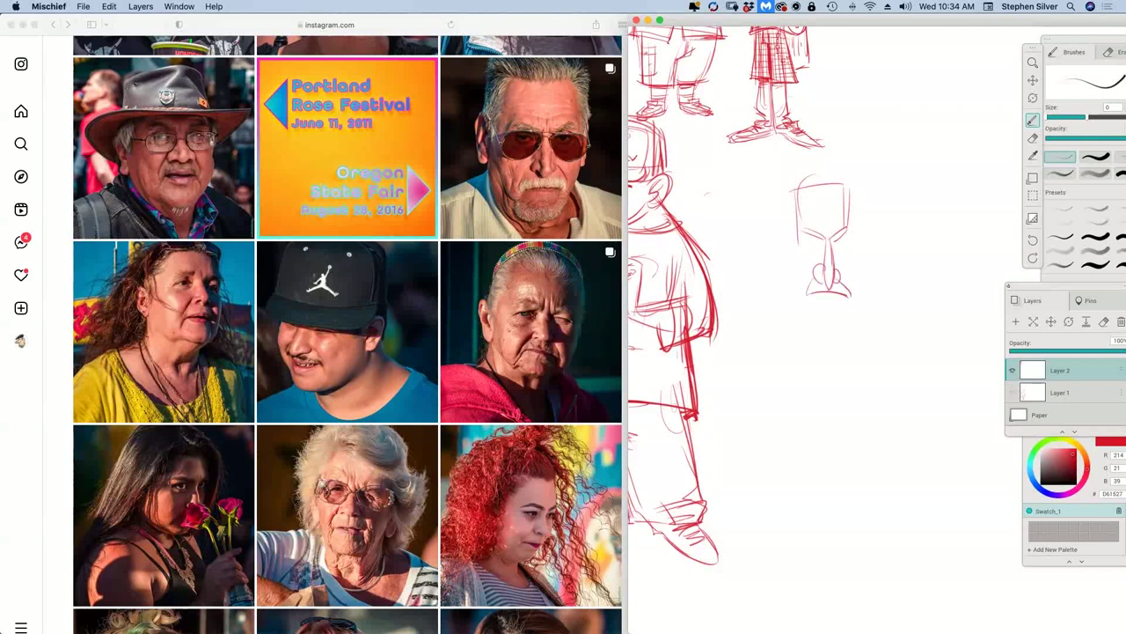
{"action": "left_click_drag", "start_coordinate": [810, 313], "coordinate": [836, 314]}
{"action": "mouse_move", "coordinate": [806, 227]}
{"action": "left_mouse_down"}
{"action": "mouse_move", "coordinate": [802, 262]}
{"action": "mouse_move", "coordinate": [837, 266]}
{"action": "left_mouse_up"}
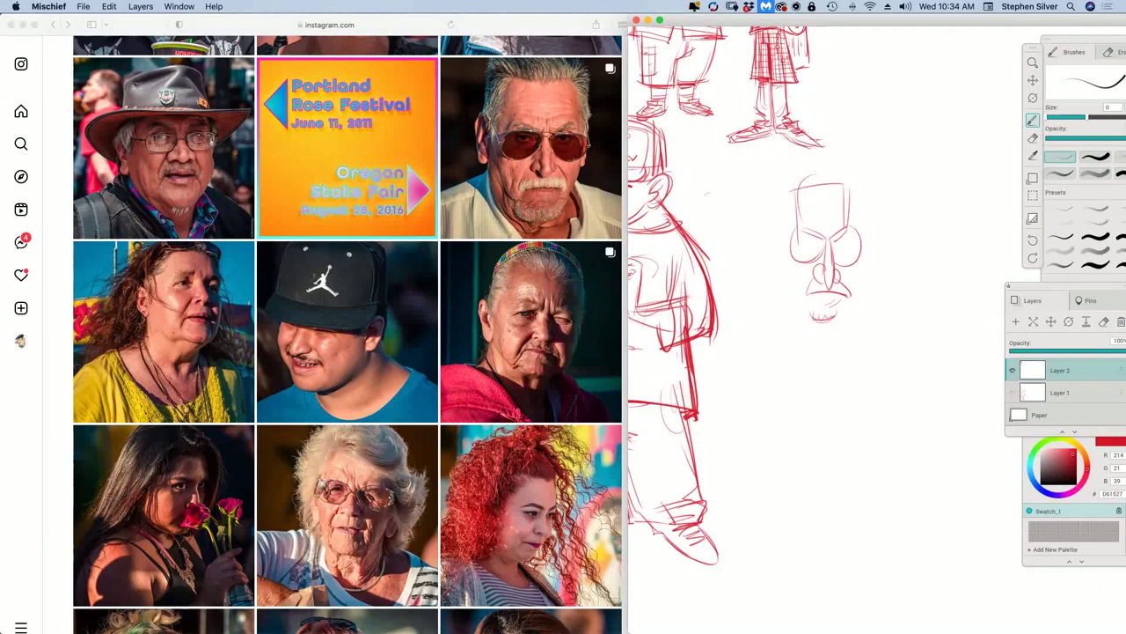
Step: Sketch the short swept-up hair, the top rim of the glasses, the side of the head and the first ear
{"action": "mouse_move", "coordinate": [790, 178]}
{"action": "left_mouse_down"}
{"action": "mouse_move", "coordinate": [842, 171]}
{"action": "mouse_move", "coordinate": [810, 173]}
{"action": "left_mouse_up"}
{"action": "mouse_move", "coordinate": [808, 185]}
{"action": "left_mouse_down"}
{"action": "mouse_move", "coordinate": [816, 170]}
{"action": "mouse_move", "coordinate": [788, 204]}
{"action": "left_mouse_up"}
{"action": "left_click_drag", "start_coordinate": [846, 174], "coordinate": [848, 205]}
{"action": "left_click_drag", "start_coordinate": [783, 238], "coordinate": [858, 232]}
{"action": "mouse_move", "coordinate": [788, 231]}
{"action": "left_mouse_down"}
{"action": "mouse_move", "coordinate": [864, 241]}
{"action": "mouse_move", "coordinate": [820, 231]}
{"action": "left_mouse_up"}
{"action": "left_click_drag", "start_coordinate": [813, 225], "coordinate": [831, 230]}
{"action": "mouse_move", "coordinate": [791, 198]}
{"action": "left_mouse_down"}
{"action": "mouse_move", "coordinate": [786, 271]}
{"action": "mouse_move", "coordinate": [791, 259]}
{"action": "left_mouse_up"}
{"action": "left_click_drag", "start_coordinate": [780, 235], "coordinate": [782, 263]}
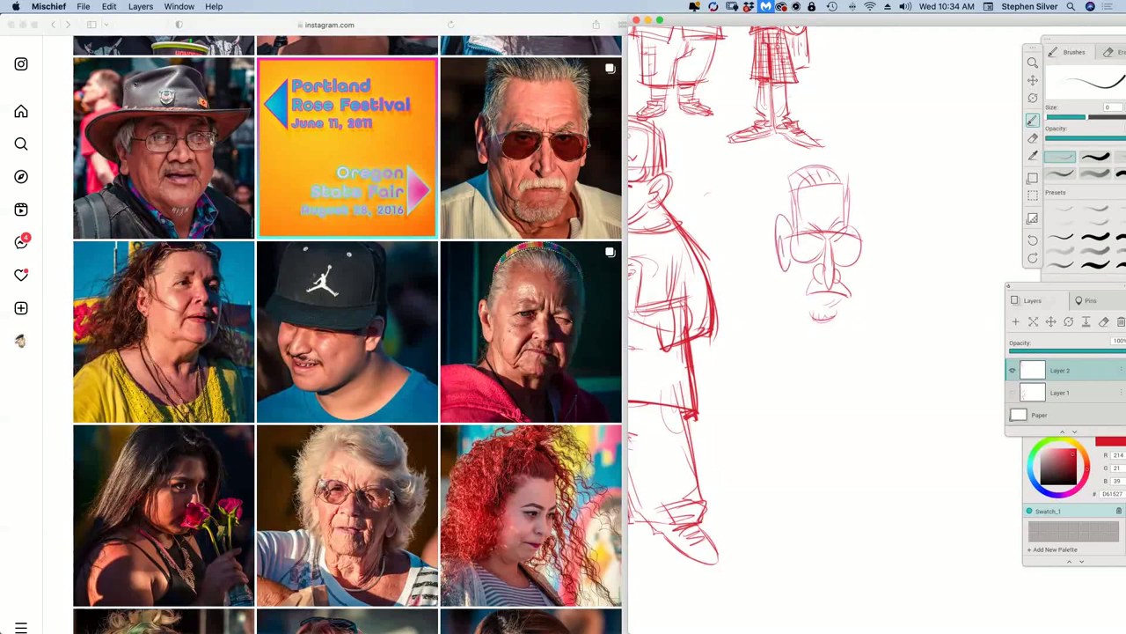
Step: Draw the second ear, the cheeks and moustache, and close the long jaw around the goatee
{"action": "mouse_move", "coordinate": [857, 222]}
{"action": "left_mouse_down"}
{"action": "mouse_move", "coordinate": [866, 275]}
{"action": "mouse_move", "coordinate": [794, 279]}
{"action": "left_mouse_up"}
{"action": "left_click_drag", "start_coordinate": [856, 263], "coordinate": [852, 291]}
{"action": "mouse_move", "coordinate": [814, 270]}
{"action": "left_mouse_down"}
{"action": "mouse_move", "coordinate": [806, 294]}
{"action": "mouse_move", "coordinate": [845, 296]}
{"action": "mouse_move", "coordinate": [799, 301]}
{"action": "mouse_move", "coordinate": [813, 301]}
{"action": "left_mouse_up"}
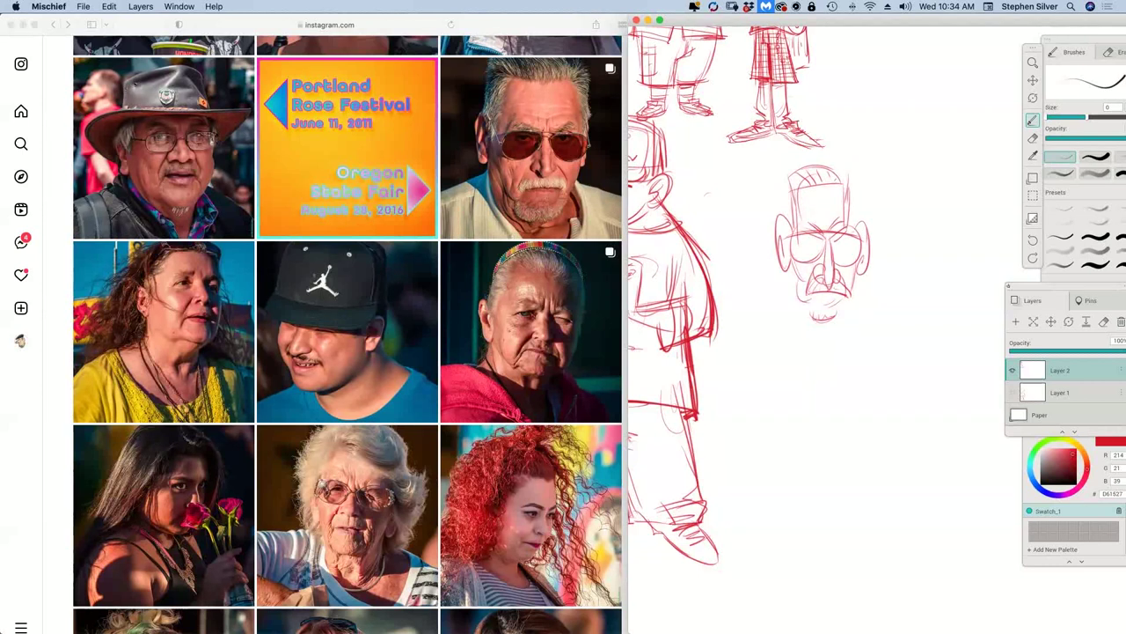
{"action": "left_click_drag", "start_coordinate": [850, 287], "coordinate": [838, 321]}
{"action": "mouse_move", "coordinate": [788, 249]}
{"action": "left_mouse_down"}
{"action": "mouse_move", "coordinate": [791, 304]}
{"action": "mouse_move", "coordinate": [824, 329]}
{"action": "left_mouse_up"}
{"action": "mouse_move", "coordinate": [853, 234]}
{"action": "left_mouse_down"}
{"action": "mouse_move", "coordinate": [865, 216]}
{"action": "mouse_move", "coordinate": [806, 167]}
{"action": "mouse_move", "coordinate": [791, 184]}
{"action": "left_mouse_up"}
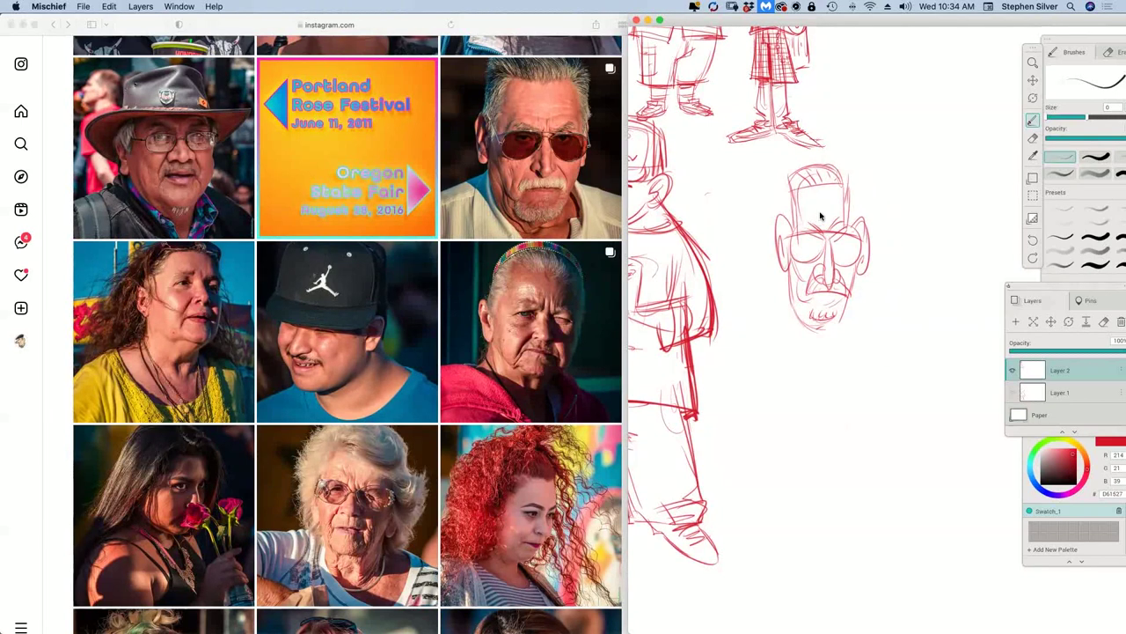
Step: Add forehead wrinkles, firm up the hairline and ears, and draw half-closed eyes inside both lenses
{"action": "left_click_drag", "start_coordinate": [809, 214], "coordinate": [823, 222]}
{"action": "mouse_move", "coordinate": [788, 183]}
{"action": "left_mouse_down"}
{"action": "mouse_move", "coordinate": [783, 225]}
{"action": "mouse_move", "coordinate": [794, 232]}
{"action": "left_mouse_up"}
{"action": "mouse_move", "coordinate": [820, 166]}
{"action": "left_mouse_down"}
{"action": "mouse_move", "coordinate": [823, 182]}
{"action": "mouse_move", "coordinate": [848, 182]}
{"action": "left_mouse_up"}
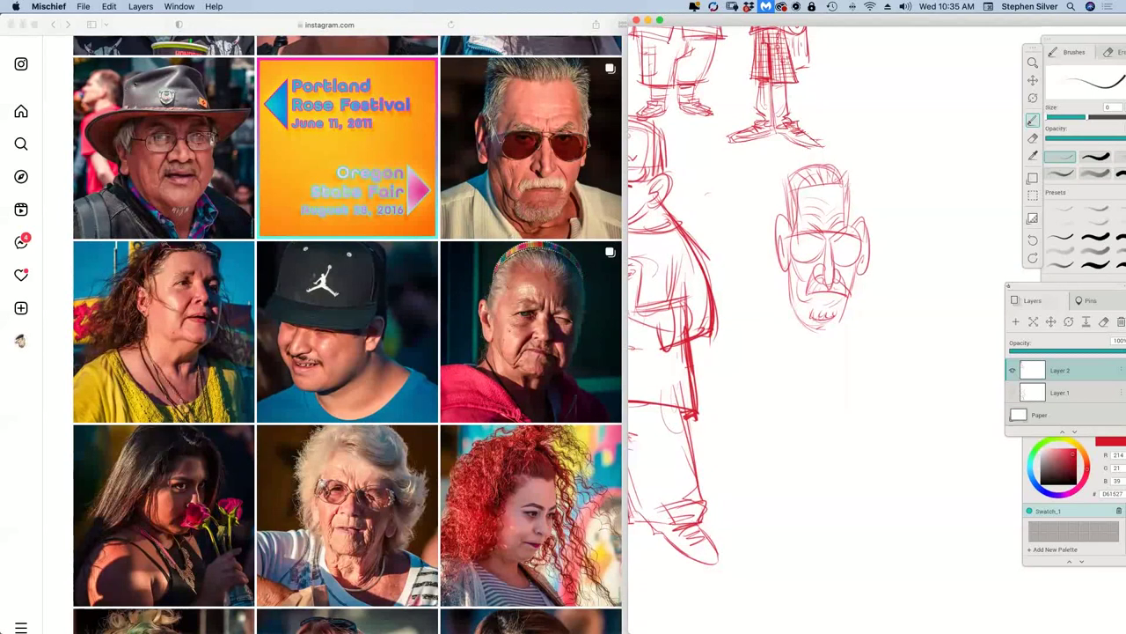
{"action": "left_click_drag", "start_coordinate": [866, 232], "coordinate": [855, 280]}
{"action": "left_click_drag", "start_coordinate": [785, 223], "coordinate": [779, 258]}
{"action": "mouse_move", "coordinate": [784, 228]}
{"action": "left_mouse_down"}
{"action": "mouse_move", "coordinate": [783, 251]}
{"action": "mouse_move", "coordinate": [821, 237]}
{"action": "mouse_move", "coordinate": [822, 250]}
{"action": "left_mouse_up"}
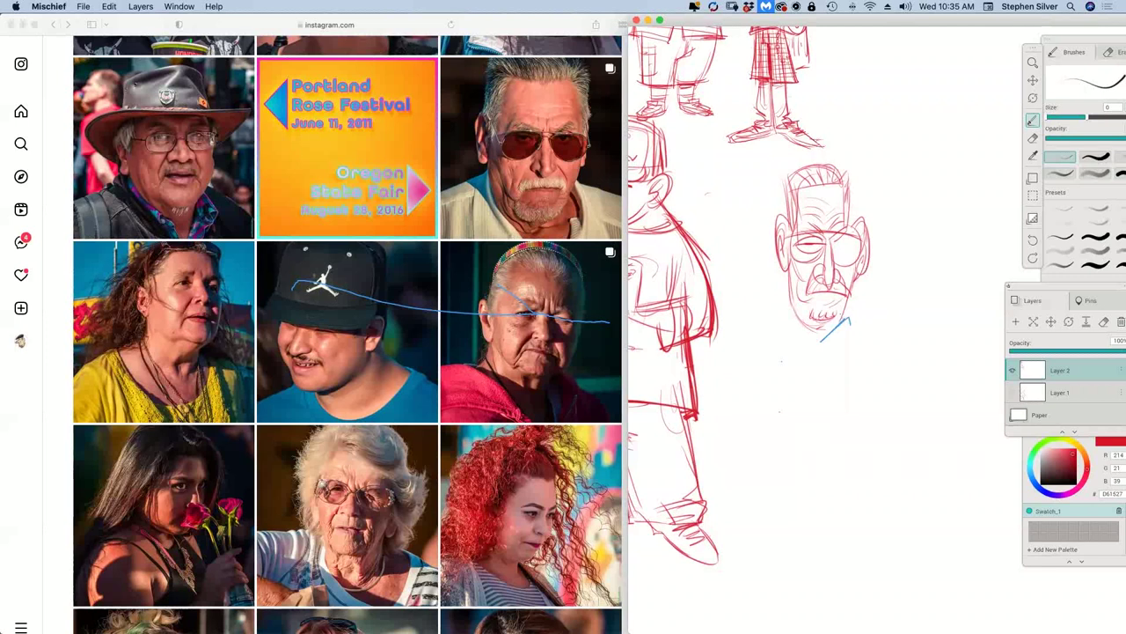
{"action": "left_click_drag", "start_coordinate": [831, 247], "coordinate": [852, 246]}
{"action": "left_click", "coordinate": [799, 110]}
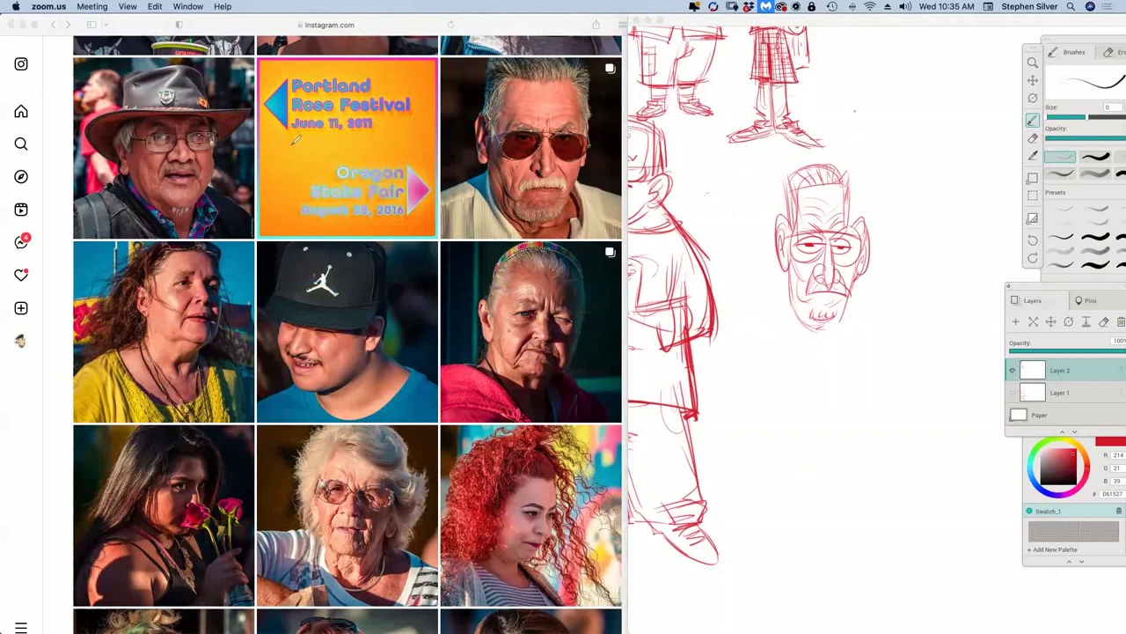
{"action": "left_click_drag", "start_coordinate": [702, 135], "coordinate": [727, 145]}
{"action": "left_click", "coordinate": [836, 93]}
{"action": "left_click", "coordinate": [746, 253]}
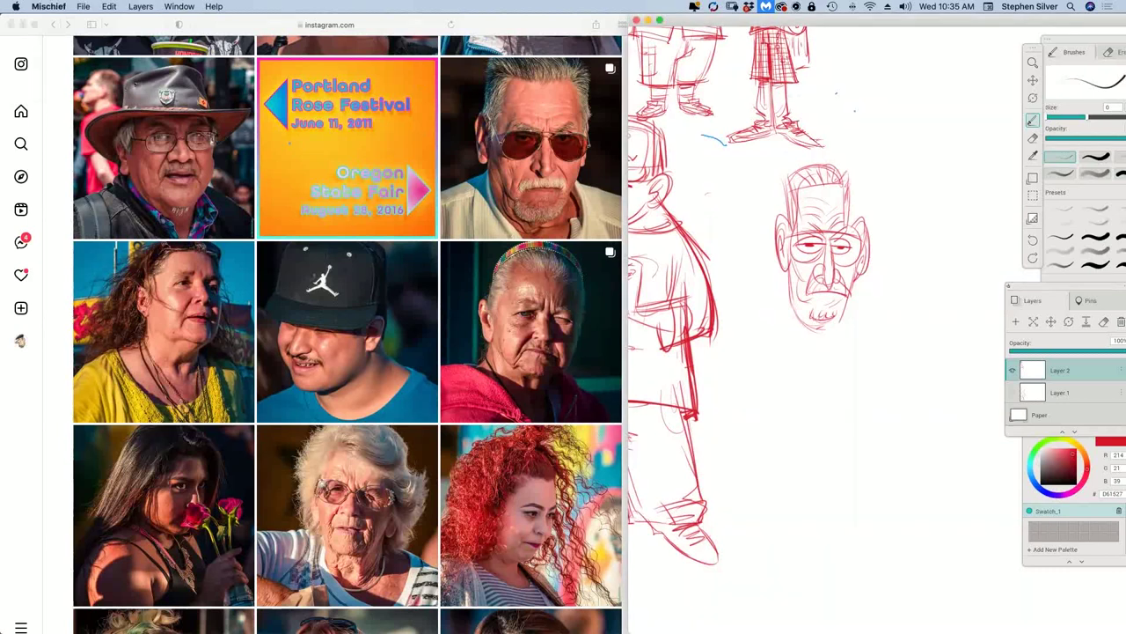
Step: Rough in both sloping shoulders, darken the glasses and nose, and extend the bearded jaw into a longer chin
{"action": "left_click_drag", "start_coordinate": [912, 221], "coordinate": [911, 234]}
{"action": "left_click_drag", "start_coordinate": [788, 265], "coordinate": [763, 291]}
{"action": "left_click_drag", "start_coordinate": [853, 275], "coordinate": [884, 316]}
{"action": "mouse_move", "coordinate": [788, 248]}
{"action": "left_mouse_down"}
{"action": "mouse_move", "coordinate": [819, 263]}
{"action": "mouse_move", "coordinate": [863, 250]}
{"action": "mouse_move", "coordinate": [824, 278]}
{"action": "mouse_move", "coordinate": [841, 279]}
{"action": "left_mouse_up"}
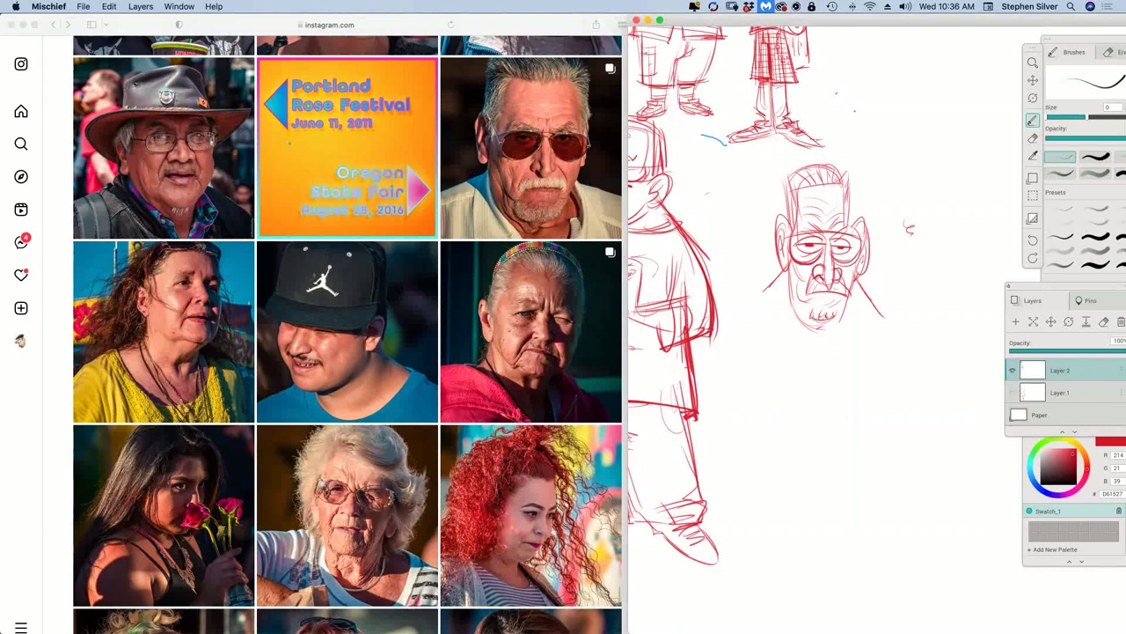
{"action": "left_click_drag", "start_coordinate": [794, 301], "coordinate": [855, 306]}
{"action": "left_click_drag", "start_coordinate": [853, 283], "coordinate": [830, 342]}
{"action": "mouse_move", "coordinate": [794, 296]}
{"action": "left_mouse_down"}
{"action": "mouse_move", "coordinate": [803, 339]}
{"action": "mouse_move", "coordinate": [827, 352]}
{"action": "left_mouse_up"}
{"action": "left_click_drag", "start_coordinate": [827, 341], "coordinate": [828, 359]}
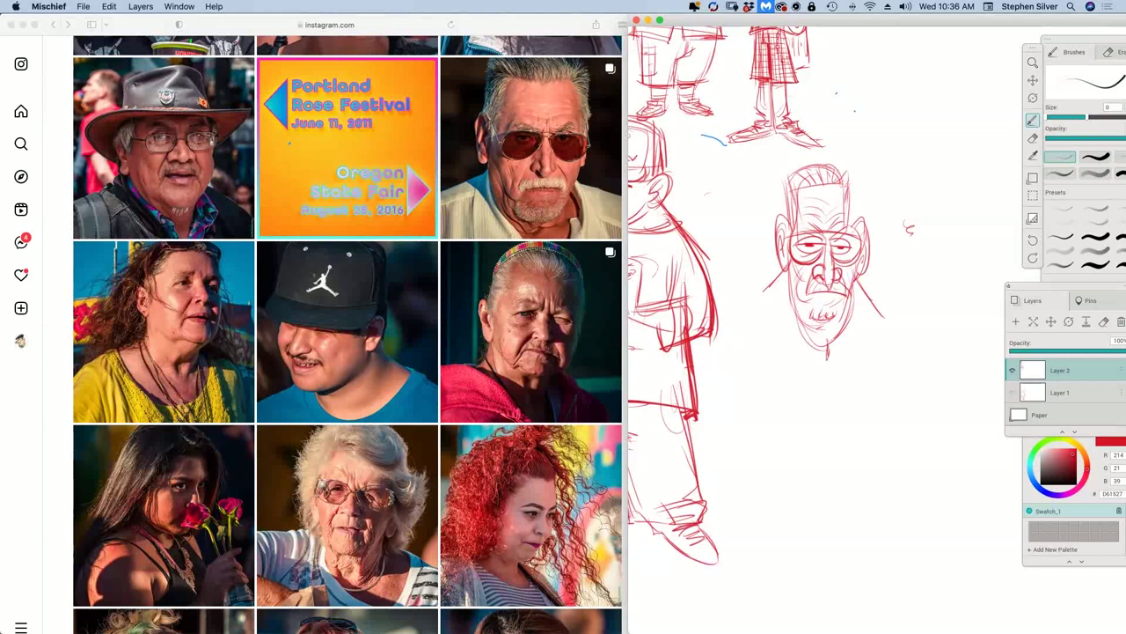
Step: Sketch the widening torso from the shoulders down, with crease lines above a large rounded belly
{"action": "left_click_drag", "start_coordinate": [775, 270], "coordinate": [747, 374]}
{"action": "left_click_drag", "start_coordinate": [858, 282], "coordinate": [904, 407]}
{"action": "left_click_drag", "start_coordinate": [784, 396], "coordinate": [877, 397]}
{"action": "left_click_drag", "start_coordinate": [883, 359], "coordinate": [921, 463]}
{"action": "mouse_move", "coordinate": [750, 408]}
{"action": "left_mouse_down"}
{"action": "mouse_move", "coordinate": [748, 492]}
{"action": "mouse_move", "coordinate": [745, 476]}
{"action": "left_mouse_up"}
{"action": "mouse_move", "coordinate": [748, 432]}
{"action": "left_mouse_down"}
{"action": "mouse_move", "coordinate": [915, 431]}
{"action": "mouse_move", "coordinate": [923, 460]}
{"action": "mouse_move", "coordinate": [876, 500]}
{"action": "mouse_move", "coordinate": [845, 500]}
{"action": "left_mouse_up"}
{"action": "mouse_move", "coordinate": [739, 431]}
{"action": "left_mouse_down"}
{"action": "mouse_move", "coordinate": [892, 487]}
{"action": "mouse_move", "coordinate": [820, 489]}
{"action": "left_mouse_up"}
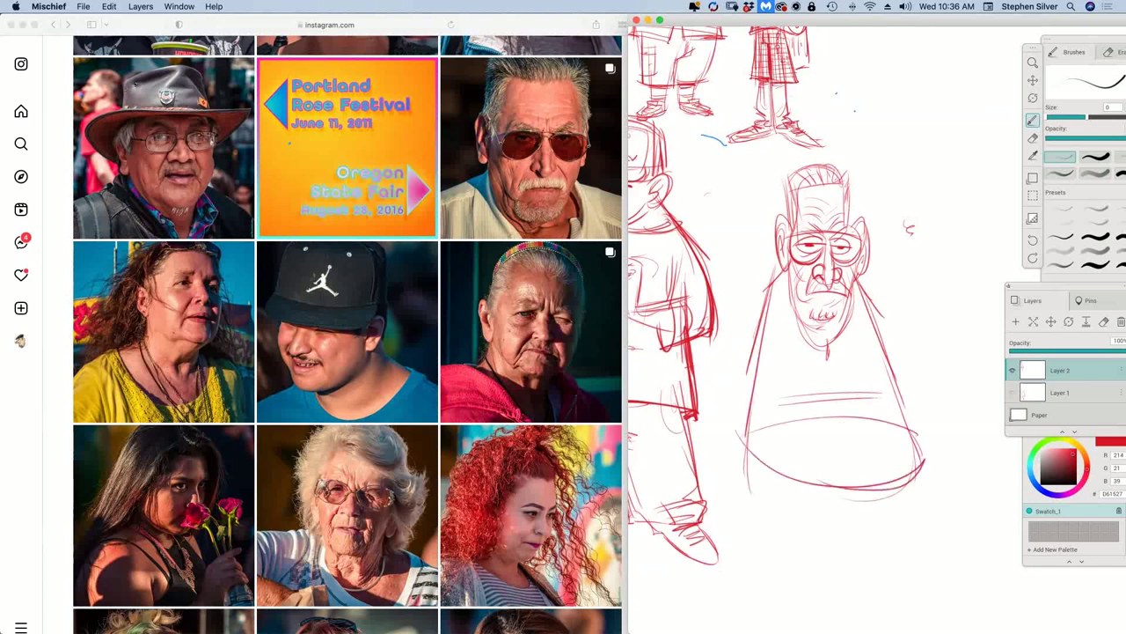
Step: Draw the flared short sleeves on both sides with their cuffs and the inner arm lines against the torso
{"action": "left_click_drag", "start_coordinate": [764, 288], "coordinate": [722, 358]}
{"action": "left_click_drag", "start_coordinate": [750, 312], "coordinate": [714, 369]}
{"action": "left_click_drag", "start_coordinate": [725, 362], "coordinate": [764, 375]}
{"action": "mouse_move", "coordinate": [837, 264]}
{"action": "left_mouse_down"}
{"action": "mouse_move", "coordinate": [935, 361]}
{"action": "mouse_move", "coordinate": [882, 372]}
{"action": "mouse_move", "coordinate": [894, 374]}
{"action": "left_mouse_up"}
{"action": "left_click_drag", "start_coordinate": [759, 319], "coordinate": [764, 374]}
{"action": "left_click_drag", "start_coordinate": [756, 313], "coordinate": [766, 363]}
{"action": "left_click_drag", "start_coordinate": [875, 319], "coordinate": [907, 435]}
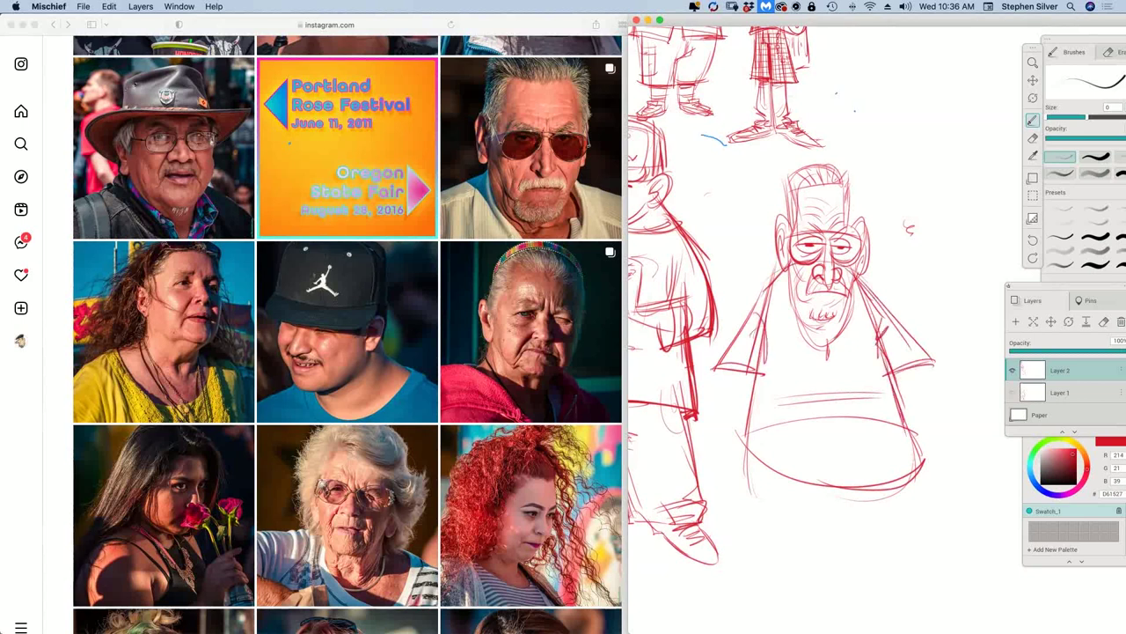
Step: Darken the shoulder and outer torso side, and add the navel and centre line on the belly
{"action": "left_click_drag", "start_coordinate": [786, 266], "coordinate": [749, 311]}
{"action": "mouse_move", "coordinate": [862, 276]}
{"action": "left_mouse_down"}
{"action": "mouse_move", "coordinate": [900, 334]}
{"action": "mouse_move", "coordinate": [920, 496]}
{"action": "left_mouse_up"}
{"action": "left_click_drag", "start_coordinate": [847, 467], "coordinate": [852, 473]}
{"action": "left_click_drag", "start_coordinate": [844, 417], "coordinate": [847, 477]}
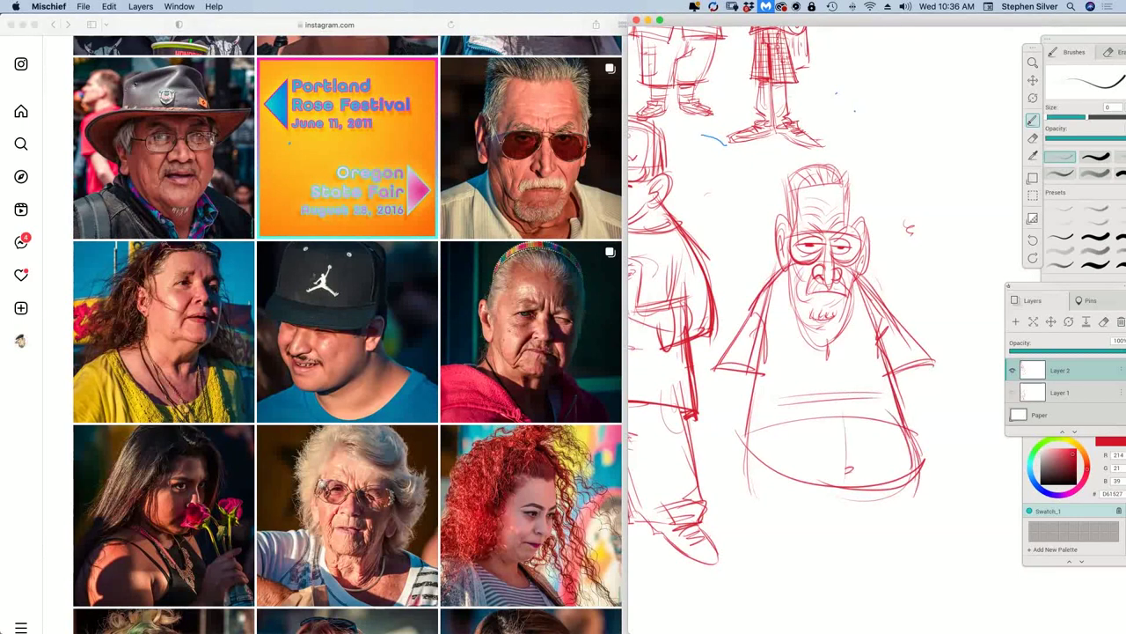
Step: Draw wide knee-length shorts under the belly with outer sides, hem, centre seam and the start of the legs
{"action": "key", "text": "space"}
{"action": "mouse_move", "coordinate": [907, 508]}
{"action": "left_mouse_down"}
{"action": "mouse_move", "coordinate": [922, 410]}
{"action": "mouse_move", "coordinate": [906, 454]}
{"action": "left_mouse_up"}
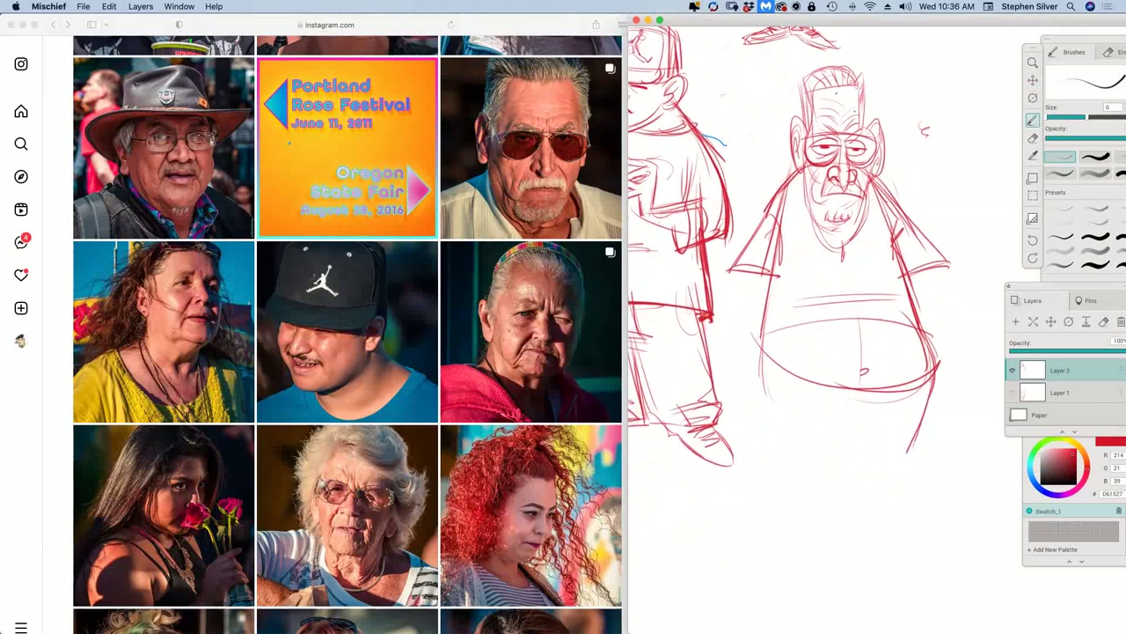
{"action": "left_click_drag", "start_coordinate": [771, 338], "coordinate": [777, 408]}
{"action": "left_click_drag", "start_coordinate": [769, 368], "coordinate": [895, 385]}
{"action": "mouse_move", "coordinate": [764, 355]}
{"action": "left_mouse_down"}
{"action": "mouse_move", "coordinate": [793, 471]}
{"action": "mouse_move", "coordinate": [857, 472]}
{"action": "left_mouse_up"}
{"action": "mouse_move", "coordinate": [861, 428]}
{"action": "left_mouse_down"}
{"action": "mouse_move", "coordinate": [855, 475]}
{"action": "mouse_move", "coordinate": [859, 466]}
{"action": "left_mouse_up"}
{"action": "mouse_move", "coordinate": [855, 443]}
{"action": "left_mouse_down"}
{"action": "mouse_move", "coordinate": [887, 434]}
{"action": "mouse_move", "coordinate": [878, 440]}
{"action": "left_mouse_up"}
{"action": "mouse_move", "coordinate": [915, 419]}
{"action": "left_mouse_down"}
{"action": "mouse_move", "coordinate": [901, 478]}
{"action": "mouse_move", "coordinate": [886, 475]}
{"action": "left_mouse_up"}
{"action": "left_click_drag", "start_coordinate": [859, 377], "coordinate": [862, 484]}
{"action": "mouse_move", "coordinate": [860, 440]}
{"action": "left_mouse_down"}
{"action": "mouse_move", "coordinate": [913, 415]}
{"action": "mouse_move", "coordinate": [887, 495]}
{"action": "left_mouse_up"}
Step: Sketch the first thin lower leg with a slouched sock and a large rounded shoe
{"action": "left_click_drag", "start_coordinate": [813, 450], "coordinate": [819, 505]}
{"action": "mouse_move", "coordinate": [820, 441]}
{"action": "left_mouse_down"}
{"action": "mouse_move", "coordinate": [817, 493]}
{"action": "mouse_move", "coordinate": [836, 492]}
{"action": "mouse_move", "coordinate": [815, 540]}
{"action": "left_mouse_up"}
{"action": "left_click_drag", "start_coordinate": [836, 473], "coordinate": [832, 551]}
{"action": "left_click_drag", "start_coordinate": [813, 537], "coordinate": [833, 545]}
{"action": "mouse_move", "coordinate": [818, 539]}
{"action": "left_mouse_down"}
{"action": "mouse_move", "coordinate": [811, 555]}
{"action": "mouse_move", "coordinate": [834, 545]}
{"action": "mouse_move", "coordinate": [834, 602]}
{"action": "left_mouse_up"}
{"action": "left_click_drag", "start_coordinate": [828, 558], "coordinate": [866, 616]}
{"action": "mouse_move", "coordinate": [813, 590]}
{"action": "left_mouse_down"}
{"action": "mouse_move", "coordinate": [871, 572]}
{"action": "mouse_move", "coordinate": [874, 618]}
{"action": "left_mouse_up"}
{"action": "mouse_move", "coordinate": [792, 559]}
{"action": "left_mouse_down"}
{"action": "mouse_move", "coordinate": [811, 585]}
{"action": "mouse_move", "coordinate": [875, 597]}
{"action": "left_mouse_up"}
Step: Sketch the second lower leg with its bunched sock and a large rounded shoe pointing forward
{"action": "left_click_drag", "start_coordinate": [878, 476], "coordinate": [877, 514]}
{"action": "mouse_move", "coordinate": [884, 463]}
{"action": "left_mouse_down"}
{"action": "mouse_move", "coordinate": [880, 517]}
{"action": "mouse_move", "coordinate": [866, 515]}
{"action": "left_mouse_up"}
{"action": "mouse_move", "coordinate": [866, 474]}
{"action": "left_mouse_down"}
{"action": "mouse_move", "coordinate": [866, 535]}
{"action": "mouse_move", "coordinate": [881, 540]}
{"action": "mouse_move", "coordinate": [883, 526]}
{"action": "left_mouse_up"}
{"action": "left_click_drag", "start_coordinate": [862, 533], "coordinate": [885, 537]}
{"action": "left_click_drag", "start_coordinate": [885, 530], "coordinate": [886, 570]}
{"action": "mouse_move", "coordinate": [864, 528]}
{"action": "left_mouse_down"}
{"action": "mouse_move", "coordinate": [863, 560]}
{"action": "mouse_move", "coordinate": [878, 547]}
{"action": "left_mouse_up"}
{"action": "mouse_move", "coordinate": [863, 551]}
{"action": "left_mouse_down"}
{"action": "mouse_move", "coordinate": [899, 548]}
{"action": "mouse_move", "coordinate": [910, 589]}
{"action": "mouse_move", "coordinate": [903, 560]}
{"action": "left_mouse_up"}
{"action": "left_click_drag", "start_coordinate": [894, 558], "coordinate": [920, 607]}
{"action": "mouse_move", "coordinate": [873, 593]}
{"action": "left_mouse_down"}
{"action": "mouse_move", "coordinate": [882, 614]}
{"action": "mouse_move", "coordinate": [918, 587]}
{"action": "mouse_move", "coordinate": [918, 611]}
{"action": "left_mouse_up"}
{"action": "mouse_move", "coordinate": [889, 544]}
{"action": "left_mouse_down"}
{"action": "mouse_move", "coordinate": [904, 562]}
{"action": "mouse_move", "coordinate": [896, 552]}
{"action": "left_mouse_up"}
{"action": "left_click_drag", "start_coordinate": [871, 547], "coordinate": [857, 566]}
Step: Close the second leg's shorts hem and outer side, and strengthen the belly curve and waist
{"action": "left_click_drag", "start_coordinate": [858, 481], "coordinate": [915, 469]}
{"action": "left_click_drag", "start_coordinate": [917, 471], "coordinate": [914, 401]}
{"action": "mouse_move", "coordinate": [778, 353]}
{"action": "left_mouse_down"}
{"action": "mouse_move", "coordinate": [904, 382]}
{"action": "mouse_move", "coordinate": [935, 364]}
{"action": "left_mouse_up"}
{"action": "mouse_move", "coordinate": [924, 364]}
{"action": "left_mouse_down"}
{"action": "mouse_move", "coordinate": [764, 348]}
{"action": "mouse_move", "coordinate": [915, 320]}
{"action": "left_mouse_up"}
Step: Draw the sagging chest folds, reinforce the shirt and shorts sides, and add sock cuff lines
{"action": "left_click_drag", "start_coordinate": [827, 295], "coordinate": [855, 292]}
{"action": "mouse_move", "coordinate": [854, 252]}
{"action": "left_mouse_down"}
{"action": "mouse_move", "coordinate": [836, 294]}
{"action": "mouse_move", "coordinate": [815, 285]}
{"action": "mouse_move", "coordinate": [787, 300]}
{"action": "left_mouse_up"}
{"action": "mouse_move", "coordinate": [857, 269]}
{"action": "left_mouse_down"}
{"action": "mouse_move", "coordinate": [895, 301]}
{"action": "mouse_move", "coordinate": [913, 375]}
{"action": "left_mouse_up"}
{"action": "left_click_drag", "start_coordinate": [763, 284], "coordinate": [772, 475]}
{"action": "mouse_move", "coordinate": [773, 340]}
{"action": "left_mouse_down"}
{"action": "mouse_move", "coordinate": [818, 478]}
{"action": "mouse_move", "coordinate": [855, 473]}
{"action": "mouse_move", "coordinate": [831, 475]}
{"action": "left_mouse_up"}
{"action": "left_click_drag", "start_coordinate": [806, 523], "coordinate": [838, 535]}
{"action": "mouse_move", "coordinate": [829, 533]}
{"action": "left_mouse_down"}
{"action": "mouse_move", "coordinate": [845, 526]}
{"action": "mouse_move", "coordinate": [839, 559]}
{"action": "mouse_move", "coordinate": [804, 560]}
{"action": "mouse_move", "coordinate": [875, 520]}
{"action": "mouse_move", "coordinate": [890, 524]}
{"action": "left_mouse_up"}
{"action": "left_click_drag", "start_coordinate": [880, 522], "coordinate": [894, 535]}
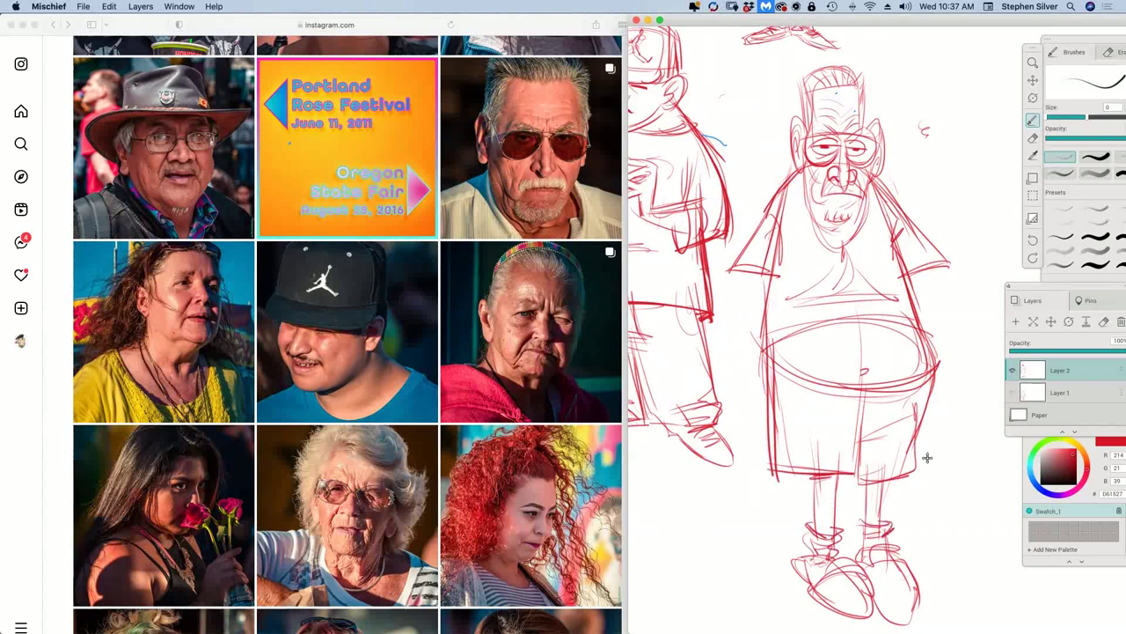
Step: Draw one arm reaching outward to a hand gripping a long walking cane that reaches the ground
{"action": "scroll", "coordinate": [788, 325], "scroll_direction": "right", "scroll_amount": 5}
{"action": "mouse_move", "coordinate": [880, 265]}
{"action": "left_mouse_down"}
{"action": "mouse_move", "coordinate": [890, 308]}
{"action": "mouse_move", "coordinate": [944, 358]}
{"action": "mouse_move", "coordinate": [931, 349]}
{"action": "mouse_move", "coordinate": [921, 361]}
{"action": "mouse_move", "coordinate": [959, 357]}
{"action": "mouse_move", "coordinate": [972, 383]}
{"action": "mouse_move", "coordinate": [912, 380]}
{"action": "left_mouse_up"}
{"action": "mouse_move", "coordinate": [913, 380]}
{"action": "left_mouse_down"}
{"action": "mouse_move", "coordinate": [935, 395]}
{"action": "mouse_move", "coordinate": [949, 375]}
{"action": "mouse_move", "coordinate": [970, 401]}
{"action": "mouse_move", "coordinate": [952, 406]}
{"action": "mouse_move", "coordinate": [960, 393]}
{"action": "mouse_move", "coordinate": [919, 592]}
{"action": "left_mouse_up"}
{"action": "left_click_drag", "start_coordinate": [940, 409], "coordinate": [924, 618]}
{"action": "left_click_drag", "start_coordinate": [920, 546], "coordinate": [927, 614]}
{"action": "left_click_drag", "start_coordinate": [946, 396], "coordinate": [934, 516]}
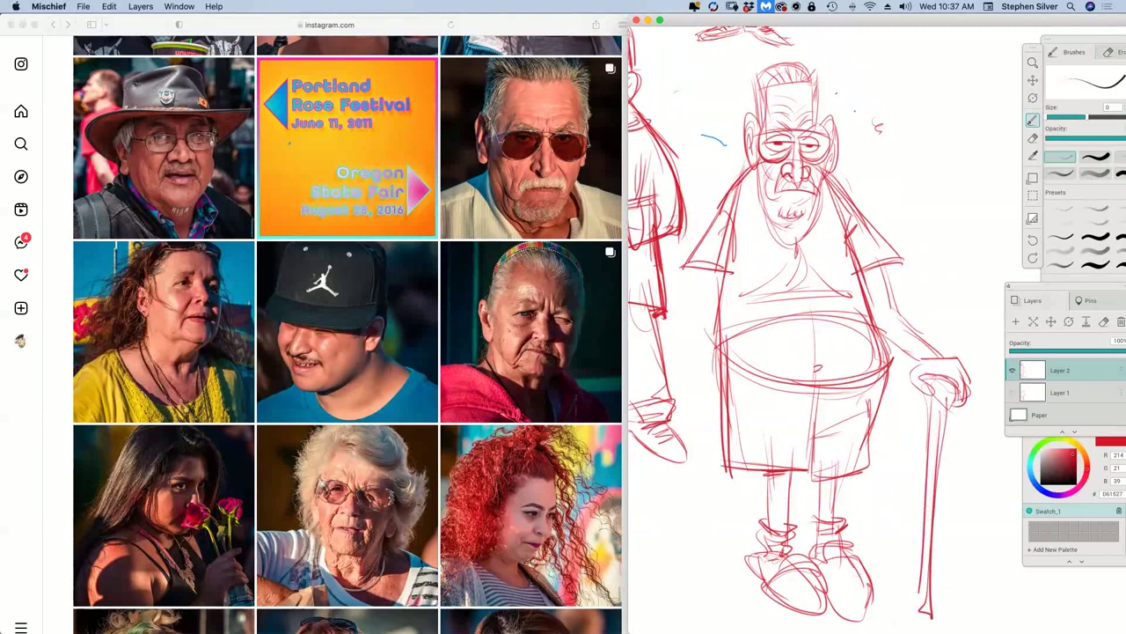
Step: Refine the fingers on the cane handle, the forearm contours, the wristband and the sleeve cuff above it
{"action": "left_click_drag", "start_coordinate": [936, 392], "coordinate": [953, 401]}
{"action": "mouse_move", "coordinate": [920, 361]}
{"action": "left_mouse_down"}
{"action": "mouse_move", "coordinate": [935, 401]}
{"action": "mouse_move", "coordinate": [919, 388]}
{"action": "mouse_move", "coordinate": [956, 368]}
{"action": "mouse_move", "coordinate": [962, 408]}
{"action": "mouse_move", "coordinate": [946, 421]}
{"action": "left_mouse_up"}
{"action": "left_click_drag", "start_coordinate": [968, 373], "coordinate": [961, 414]}
{"action": "left_click_drag", "start_coordinate": [890, 347], "coordinate": [916, 365]}
{"action": "left_click_drag", "start_coordinate": [891, 308], "coordinate": [931, 358]}
{"action": "left_click_drag", "start_coordinate": [898, 311], "coordinate": [942, 360]}
{"action": "left_click_drag", "start_coordinate": [861, 271], "coordinate": [884, 266]}
{"action": "left_click_drag", "start_coordinate": [863, 274], "coordinate": [884, 268]}
{"action": "left_click_drag", "start_coordinate": [902, 354], "coordinate": [916, 341]}
{"action": "left_click_drag", "start_coordinate": [897, 348], "coordinate": [911, 339]}
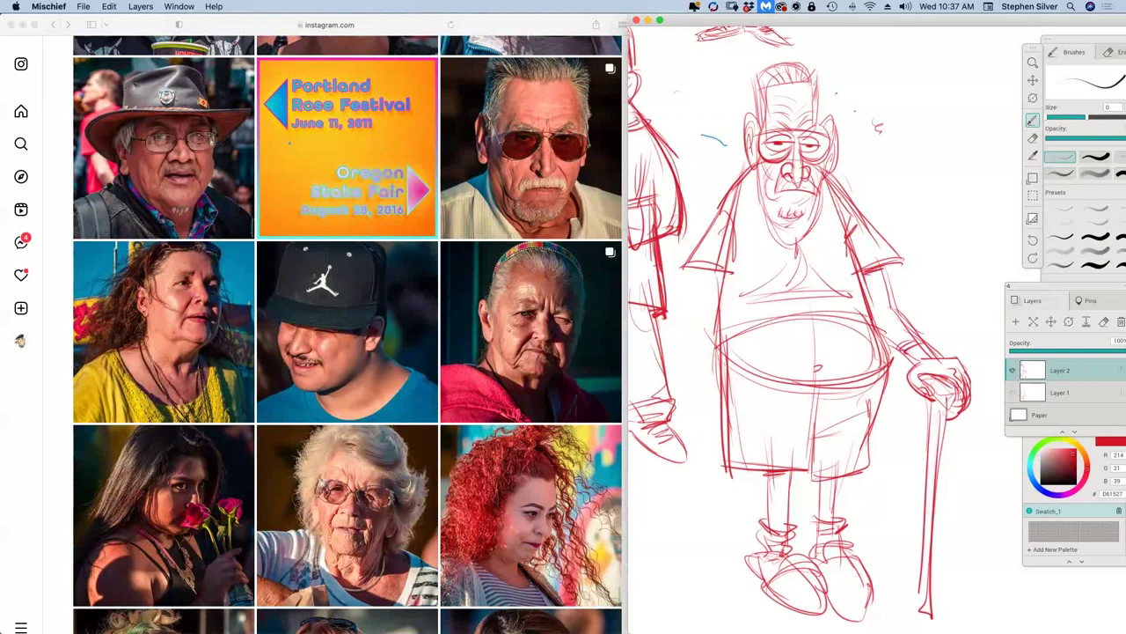
Step: Erase the flared tip of the cane arm's sleeve and redraw the sleeve and upper arm narrower
{"action": "key", "text": "e"}
{"action": "mouse_move", "coordinate": [901, 280]}
{"action": "left_mouse_down"}
{"action": "mouse_move", "coordinate": [845, 181]}
{"action": "mouse_move", "coordinate": [891, 274]}
{"action": "left_mouse_up"}
{"action": "key", "text": "b"}
{"action": "mouse_move", "coordinate": [856, 210]}
{"action": "left_mouse_down"}
{"action": "mouse_move", "coordinate": [896, 272]}
{"action": "mouse_move", "coordinate": [894, 317]}
{"action": "left_mouse_up"}
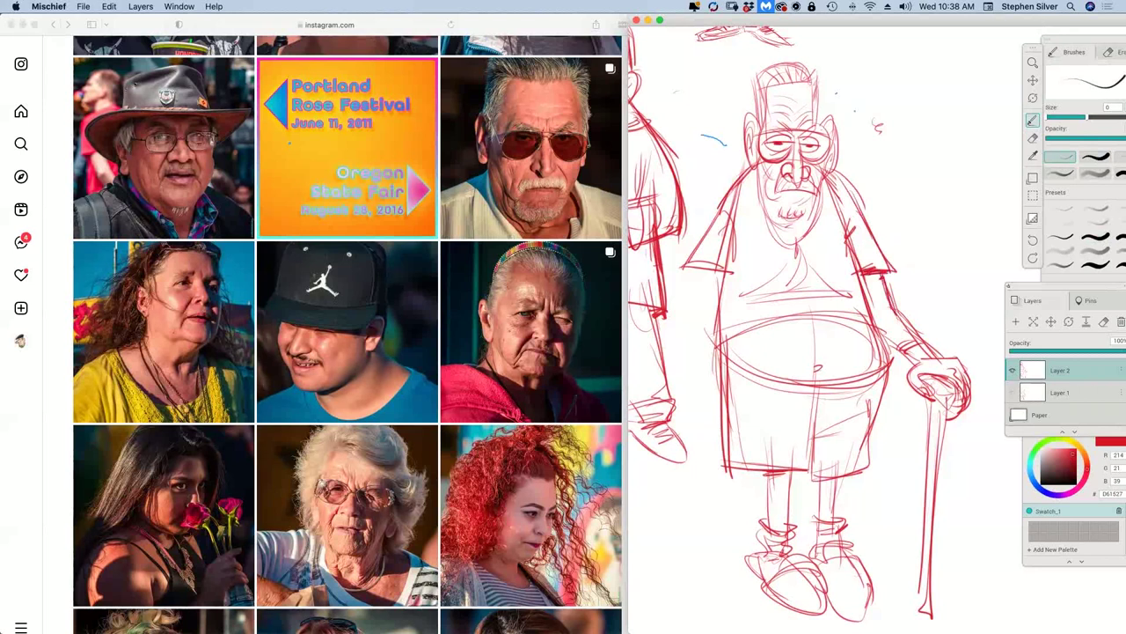
Step: Reinforce the top edge of the belly and draw the other arm hanging straight down to a relaxed hand
{"action": "left_click_drag", "start_coordinate": [736, 341], "coordinate": [850, 327]}
{"action": "left_click_drag", "start_coordinate": [704, 244], "coordinate": [701, 301]}
{"action": "key", "text": "space"}
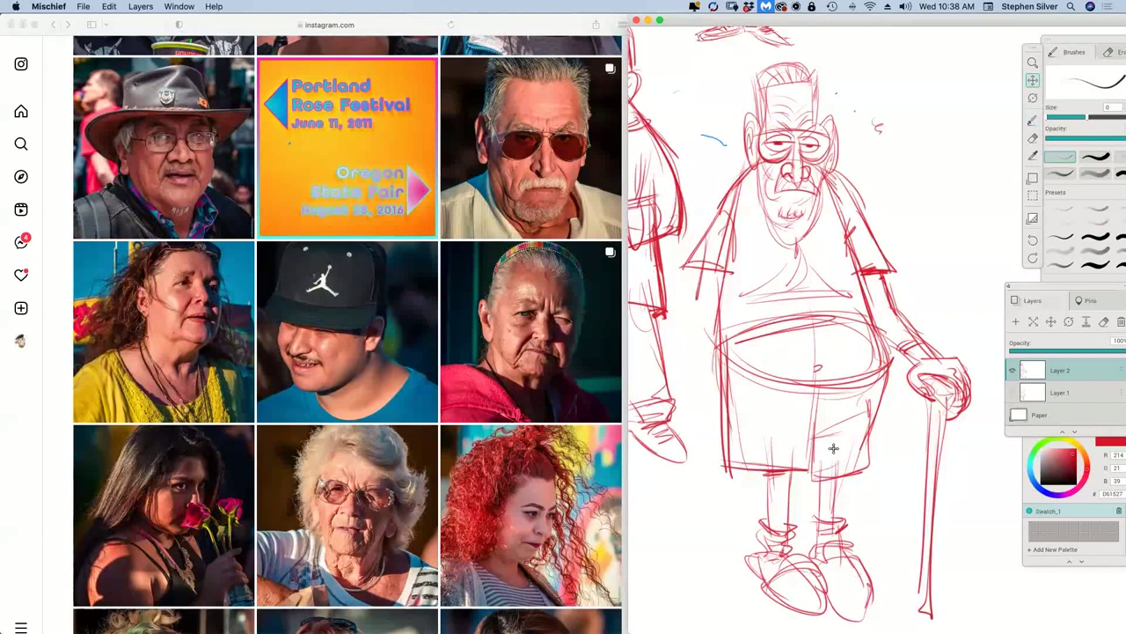
{"action": "left_click_drag", "start_coordinate": [834, 447], "coordinate": [870, 438]}
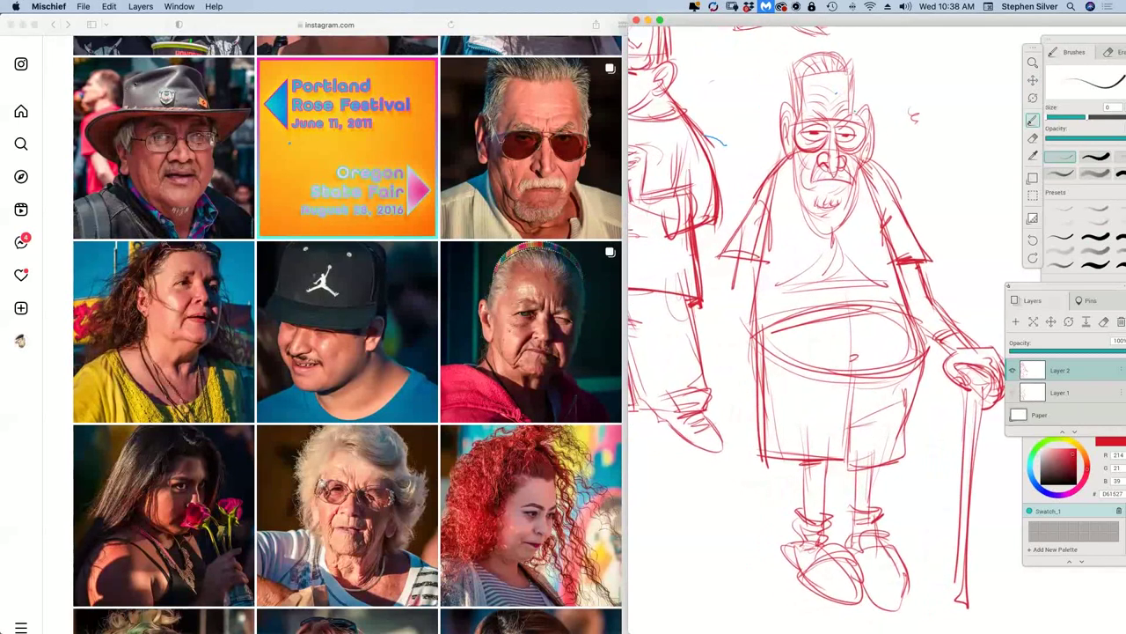
{"action": "mouse_move", "coordinate": [737, 262]}
{"action": "left_mouse_down"}
{"action": "mouse_move", "coordinate": [726, 326]}
{"action": "mouse_move", "coordinate": [736, 412]}
{"action": "mouse_move", "coordinate": [757, 392]}
{"action": "mouse_move", "coordinate": [773, 423]}
{"action": "mouse_move", "coordinate": [745, 447]}
{"action": "mouse_move", "coordinate": [766, 491]}
{"action": "left_mouse_up"}
{"action": "mouse_move", "coordinate": [744, 449]}
{"action": "left_mouse_down"}
{"action": "mouse_move", "coordinate": [766, 489]}
{"action": "mouse_move", "coordinate": [777, 486]}
{"action": "left_mouse_up"}
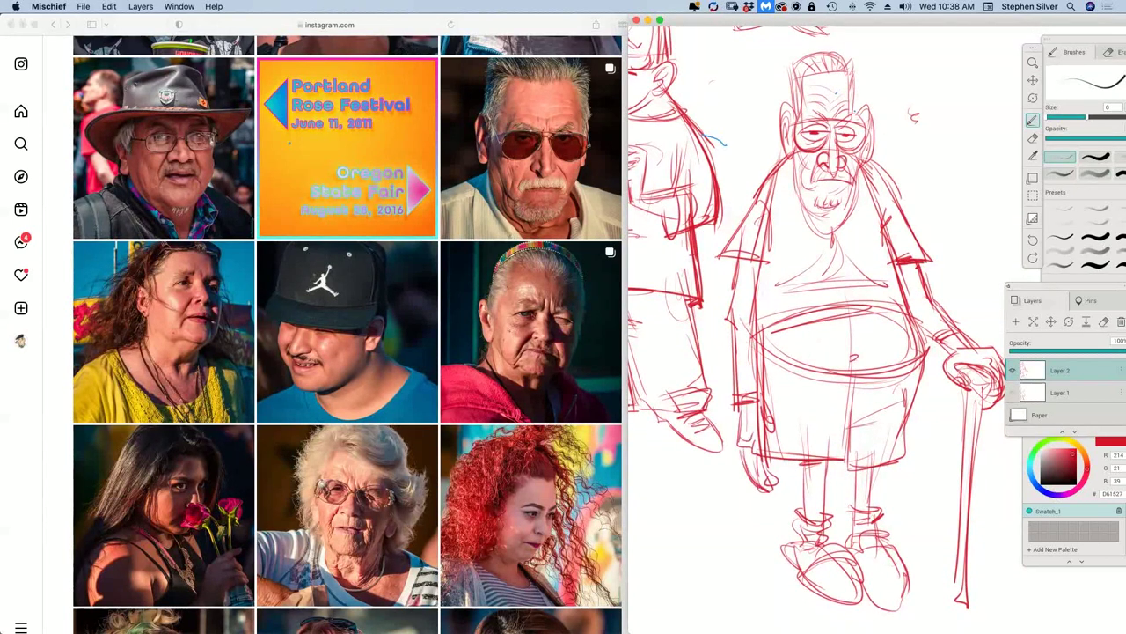
Step: Refine the hanging arm's thumb, wrist and inner contour, and darken the shirt side beneath its sleeve
{"action": "left_click_drag", "start_coordinate": [771, 393], "coordinate": [766, 431]}
{"action": "left_click_drag", "start_coordinate": [760, 372], "coordinate": [755, 387]}
{"action": "left_click_drag", "start_coordinate": [762, 264], "coordinate": [755, 334]}
{"action": "left_click_drag", "start_coordinate": [773, 204], "coordinate": [762, 281]}
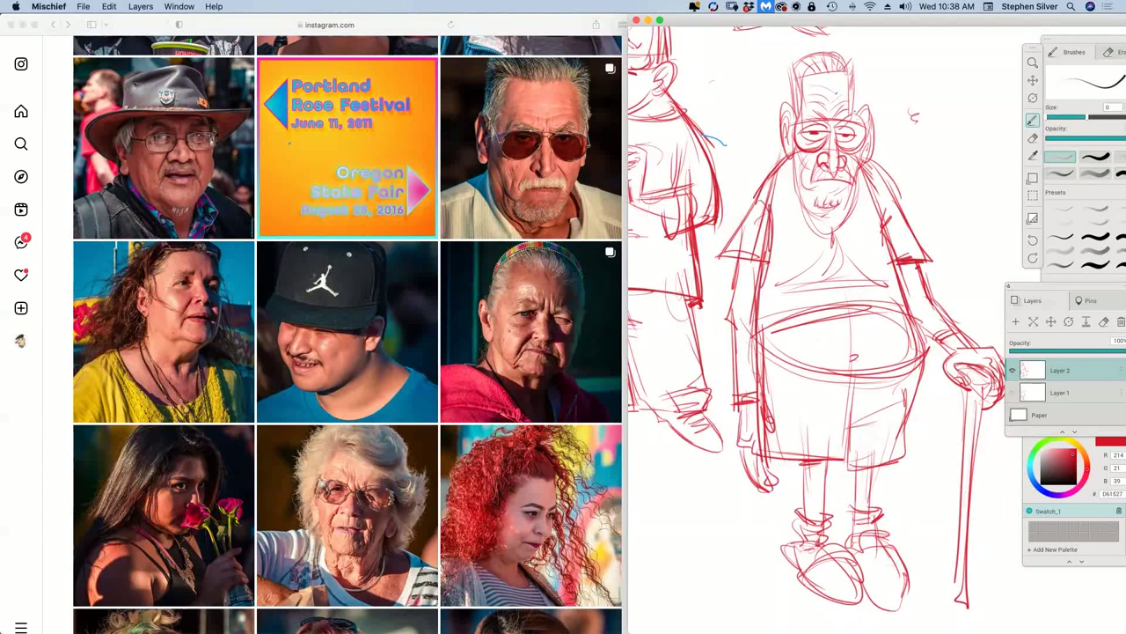
{"action": "left_click_drag", "start_coordinate": [818, 383], "coordinate": [828, 384]}
{"action": "left_click_drag", "start_coordinate": [782, 205], "coordinate": [767, 254]}
{"action": "left_click_drag", "start_coordinate": [783, 228], "coordinate": [767, 256]}
Step: Draw the shirt hem over the belly and a waistband beneath it with a fly and belt loops
{"action": "left_click_drag", "start_coordinate": [751, 328], "coordinate": [854, 311]}
{"action": "mouse_move", "coordinate": [763, 332]}
{"action": "left_mouse_down"}
{"action": "mouse_move", "coordinate": [868, 311]}
{"action": "mouse_move", "coordinate": [899, 369]}
{"action": "left_mouse_up"}
{"action": "mouse_move", "coordinate": [788, 363]}
{"action": "left_mouse_down"}
{"action": "mouse_move", "coordinate": [919, 363]}
{"action": "mouse_move", "coordinate": [850, 397]}
{"action": "left_mouse_up"}
{"action": "mouse_move", "coordinate": [856, 398]}
{"action": "left_mouse_down"}
{"action": "mouse_move", "coordinate": [865, 385]}
{"action": "mouse_move", "coordinate": [848, 458]}
{"action": "left_mouse_up"}
{"action": "left_click_drag", "start_coordinate": [853, 401], "coordinate": [851, 426]}
{"action": "left_click_drag", "start_coordinate": [789, 364], "coordinate": [788, 380]}
{"action": "left_click_drag", "start_coordinate": [795, 370], "coordinate": [798, 385]}
{"action": "mouse_move", "coordinate": [765, 353]}
{"action": "left_mouse_down"}
{"action": "mouse_move", "coordinate": [812, 379]}
{"action": "mouse_move", "coordinate": [915, 374]}
{"action": "mouse_move", "coordinate": [892, 387]}
{"action": "left_mouse_up"}
{"action": "left_click_drag", "start_coordinate": [901, 364], "coordinate": [898, 386]}
{"action": "left_click_drag", "start_coordinate": [781, 375], "coordinate": [864, 387]}
{"action": "left_click_drag", "start_coordinate": [762, 355], "coordinate": [773, 366]}
Step: Darken the inner leg edge of the shorts and the contours of both lower legs
{"action": "mouse_move", "coordinate": [853, 401]}
{"action": "left_mouse_down"}
{"action": "mouse_move", "coordinate": [852, 458]}
{"action": "mouse_move", "coordinate": [887, 472]}
{"action": "mouse_move", "coordinate": [871, 480]}
{"action": "left_mouse_up"}
{"action": "mouse_move", "coordinate": [806, 461]}
{"action": "left_mouse_down"}
{"action": "mouse_move", "coordinate": [831, 468]}
{"action": "mouse_move", "coordinate": [806, 489]}
{"action": "mouse_move", "coordinate": [805, 526]}
{"action": "left_mouse_up"}
{"action": "left_click_drag", "start_coordinate": [822, 461], "coordinate": [821, 524]}
{"action": "left_click_drag", "start_coordinate": [852, 473], "coordinate": [853, 517]}
{"action": "mouse_move", "coordinate": [857, 473]}
{"action": "left_mouse_down"}
{"action": "mouse_move", "coordinate": [858, 519]}
{"action": "mouse_move", "coordinate": [871, 523]}
{"action": "mouse_move", "coordinate": [858, 511]}
{"action": "mouse_move", "coordinate": [846, 519]}
{"action": "left_mouse_up"}
{"action": "left_click_drag", "start_coordinate": [854, 514], "coordinate": [846, 533]}
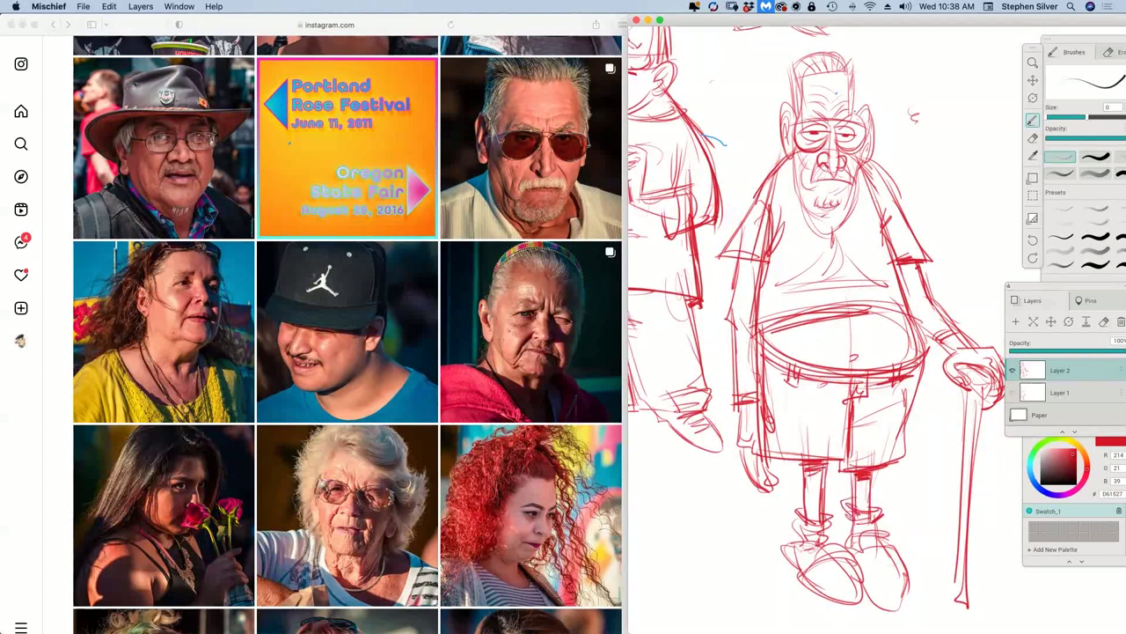
Step: Strengthen the slouched sock and shoe outlines and add small detail marks on both shoes
{"action": "mouse_move", "coordinate": [799, 503]}
{"action": "left_mouse_down"}
{"action": "mouse_move", "coordinate": [815, 519]}
{"action": "mouse_move", "coordinate": [804, 545]}
{"action": "mouse_move", "coordinate": [787, 550]}
{"action": "mouse_move", "coordinate": [804, 579]}
{"action": "mouse_move", "coordinate": [843, 560]}
{"action": "left_mouse_up"}
{"action": "left_click_drag", "start_coordinate": [808, 565], "coordinate": [811, 582]}
{"action": "mouse_move", "coordinate": [861, 550]}
{"action": "left_mouse_down"}
{"action": "mouse_move", "coordinate": [901, 552]}
{"action": "mouse_move", "coordinate": [880, 579]}
{"action": "left_mouse_up"}
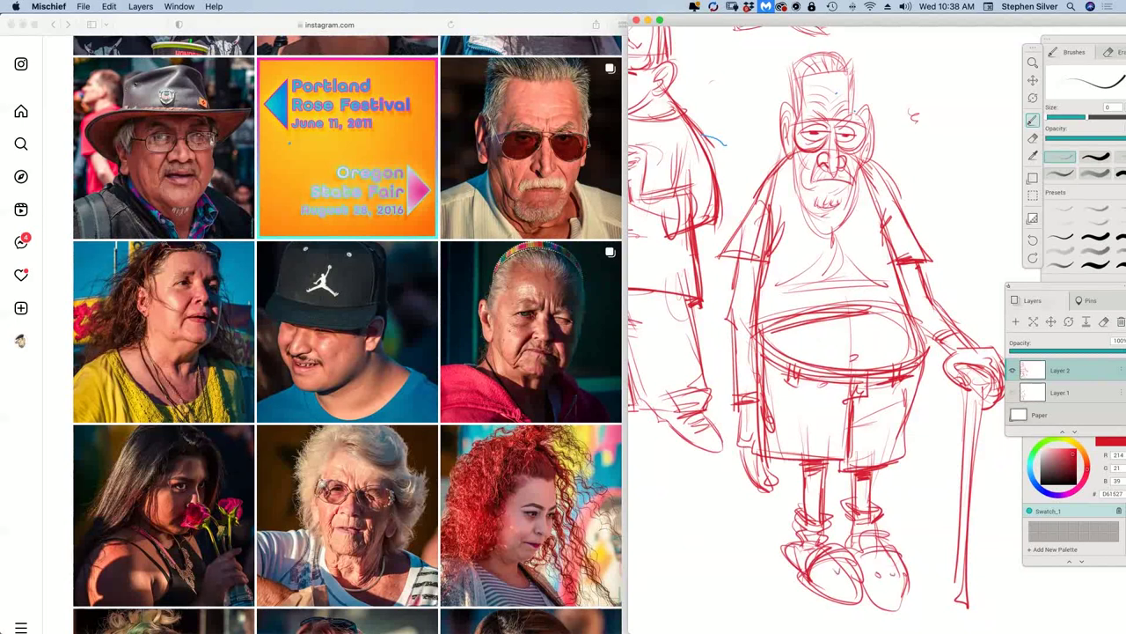
Step: Darken the cane arm's shoulder and sleeve outline and shade beneath both sleeve cuffs
{"action": "left_click_drag", "start_coordinate": [879, 206], "coordinate": [892, 263]}
{"action": "mouse_move", "coordinate": [877, 205]}
{"action": "left_mouse_down"}
{"action": "mouse_move", "coordinate": [917, 324]}
{"action": "mouse_move", "coordinate": [887, 237]}
{"action": "left_mouse_up"}
{"action": "mouse_move", "coordinate": [866, 157]}
{"action": "left_mouse_down"}
{"action": "mouse_move", "coordinate": [934, 264]}
{"action": "mouse_move", "coordinate": [917, 270]}
{"action": "left_mouse_up"}
{"action": "left_click_drag", "start_coordinate": [923, 256], "coordinate": [930, 263]}
{"action": "left_click_drag", "start_coordinate": [734, 258], "coordinate": [758, 270]}
{"action": "mouse_move", "coordinate": [735, 264]}
{"action": "left_mouse_down"}
{"action": "mouse_move", "coordinate": [758, 273]}
{"action": "mouse_move", "coordinate": [756, 261]}
{"action": "left_mouse_up"}
{"action": "left_click_drag", "start_coordinate": [734, 267], "coordinate": [746, 261]}
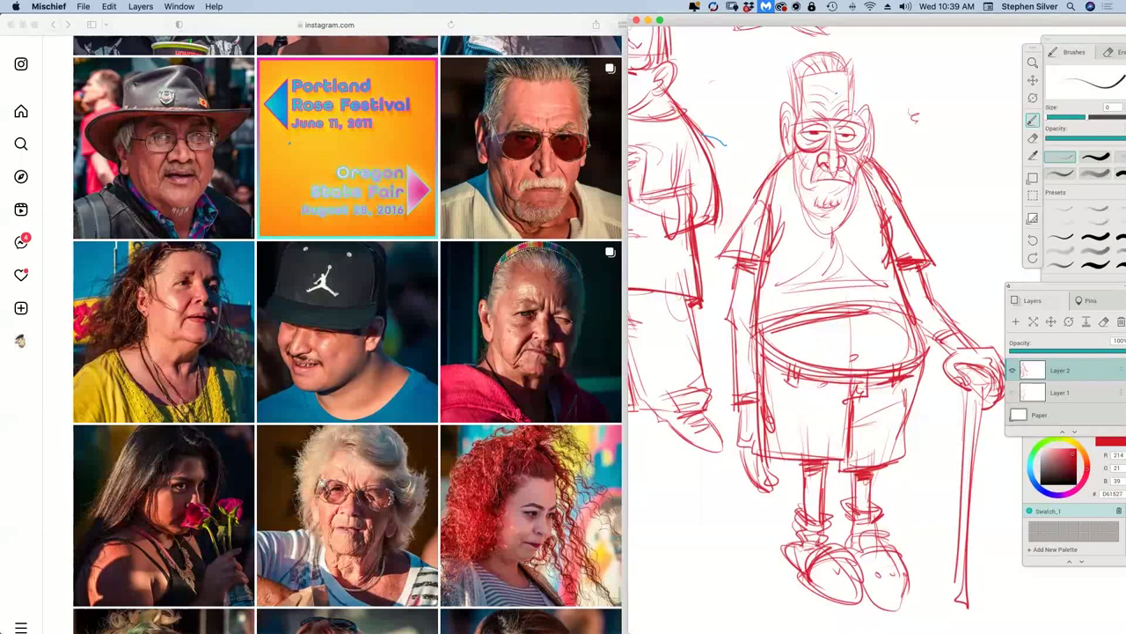
Step: Strengthen the older man's jaw, ear and forehead lines and add short strokes to his flat-top hair
{"action": "mouse_move", "coordinate": [792, 143]}
{"action": "left_mouse_down"}
{"action": "mouse_move", "coordinate": [799, 214]}
{"action": "mouse_move", "coordinate": [832, 232]}
{"action": "left_mouse_up"}
{"action": "left_click_drag", "start_coordinate": [797, 213], "coordinate": [841, 231]}
{"action": "left_click_drag", "start_coordinate": [860, 172], "coordinate": [862, 190]}
{"action": "mouse_move", "coordinate": [862, 151]}
{"action": "left_mouse_down"}
{"action": "mouse_move", "coordinate": [859, 206]}
{"action": "mouse_move", "coordinate": [835, 234]}
{"action": "mouse_move", "coordinate": [864, 195]}
{"action": "left_mouse_up"}
{"action": "mouse_move", "coordinate": [846, 118]}
{"action": "left_mouse_down"}
{"action": "mouse_move", "coordinate": [844, 68]}
{"action": "mouse_move", "coordinate": [818, 53]}
{"action": "mouse_move", "coordinate": [793, 81]}
{"action": "mouse_move", "coordinate": [793, 104]}
{"action": "left_mouse_up"}
{"action": "left_click_drag", "start_coordinate": [842, 60], "coordinate": [844, 81]}
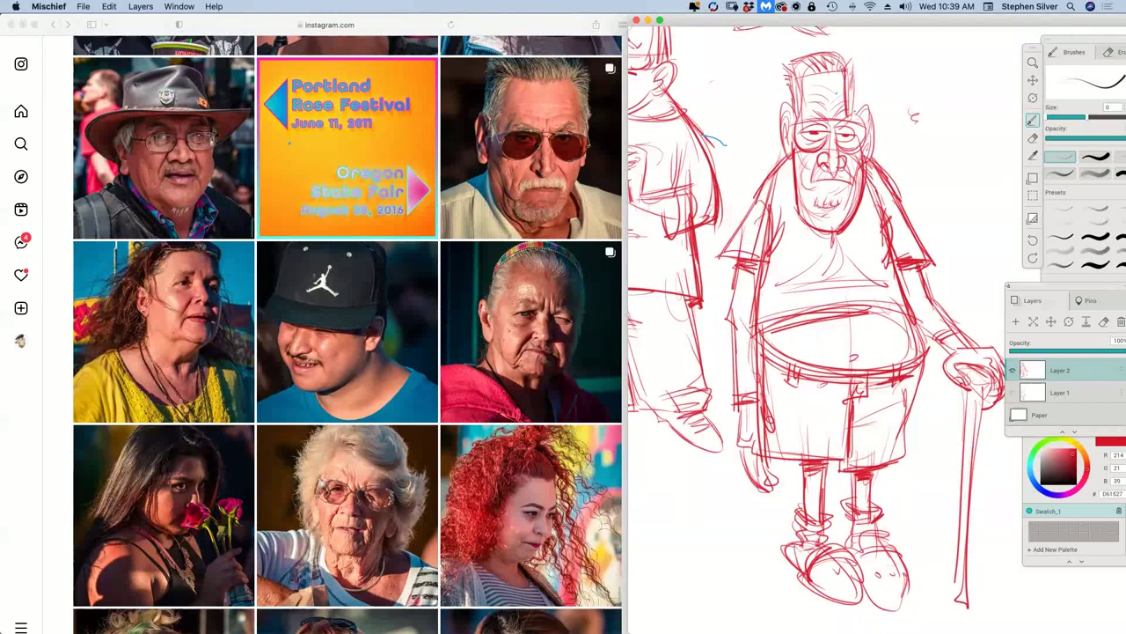
Step: Shade both sunglass lenses with hatching
{"action": "mouse_move", "coordinate": [791, 133]}
{"action": "left_mouse_down"}
{"action": "mouse_move", "coordinate": [807, 124]}
{"action": "mouse_move", "coordinate": [814, 146]}
{"action": "mouse_move", "coordinate": [822, 134]}
{"action": "left_mouse_up"}
{"action": "left_click_drag", "start_coordinate": [812, 148], "coordinate": [829, 128]}
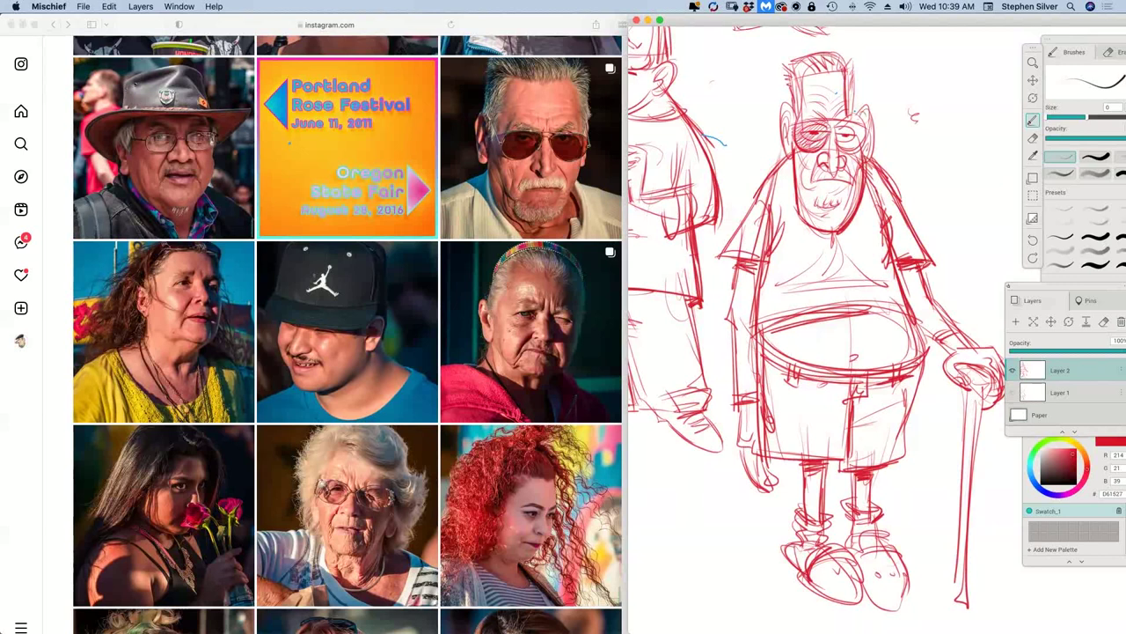
{"action": "mouse_move", "coordinate": [833, 133]}
{"action": "left_mouse_down"}
{"action": "mouse_move", "coordinate": [845, 121]}
{"action": "mouse_move", "coordinate": [866, 134]}
{"action": "mouse_move", "coordinate": [861, 147]}
{"action": "mouse_move", "coordinate": [821, 149]}
{"action": "mouse_move", "coordinate": [795, 129]}
{"action": "left_mouse_up"}
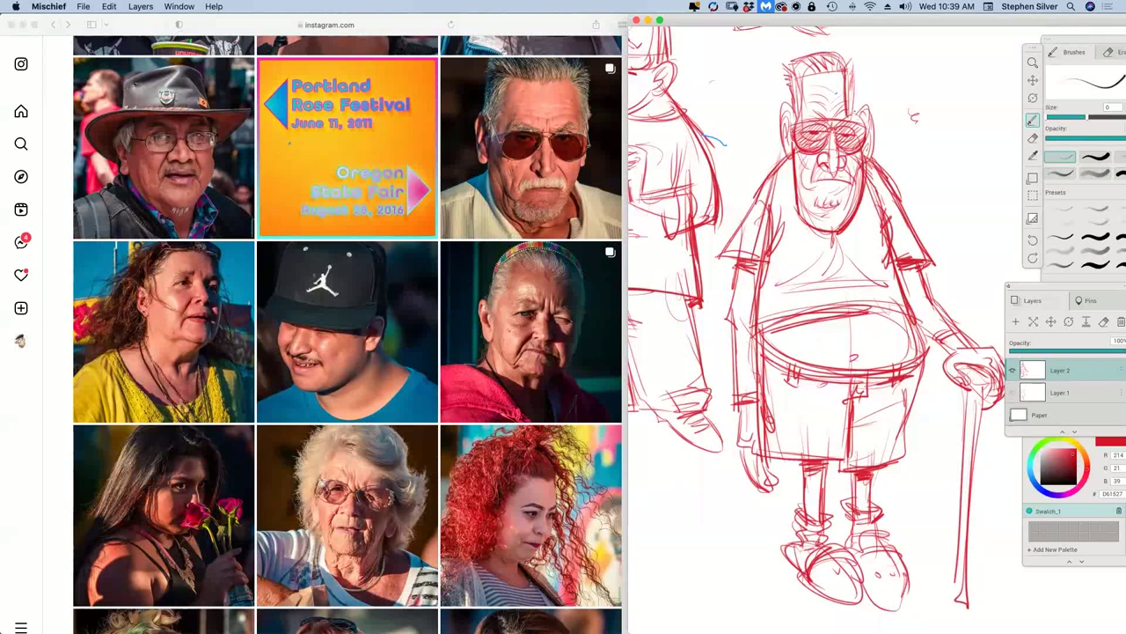
Step: Darken the sunglasses frame, the ears and the spiky outline of the flat-top hair
{"action": "left_click_drag", "start_coordinate": [834, 115], "coordinate": [870, 118]}
{"action": "left_click_drag", "start_coordinate": [870, 114], "coordinate": [865, 162]}
{"action": "left_click_drag", "start_coordinate": [791, 148], "coordinate": [781, 167]}
{"action": "mouse_move", "coordinate": [796, 89]}
{"action": "left_mouse_down"}
{"action": "mouse_move", "coordinate": [791, 116]}
{"action": "mouse_move", "coordinate": [831, 70]}
{"action": "mouse_move", "coordinate": [807, 63]}
{"action": "left_mouse_up"}
{"action": "mouse_move", "coordinate": [797, 76]}
{"action": "left_mouse_down"}
{"action": "mouse_move", "coordinate": [816, 62]}
{"action": "mouse_move", "coordinate": [858, 64]}
{"action": "left_mouse_up"}
{"action": "left_click_drag", "start_coordinate": [855, 71], "coordinate": [848, 100]}
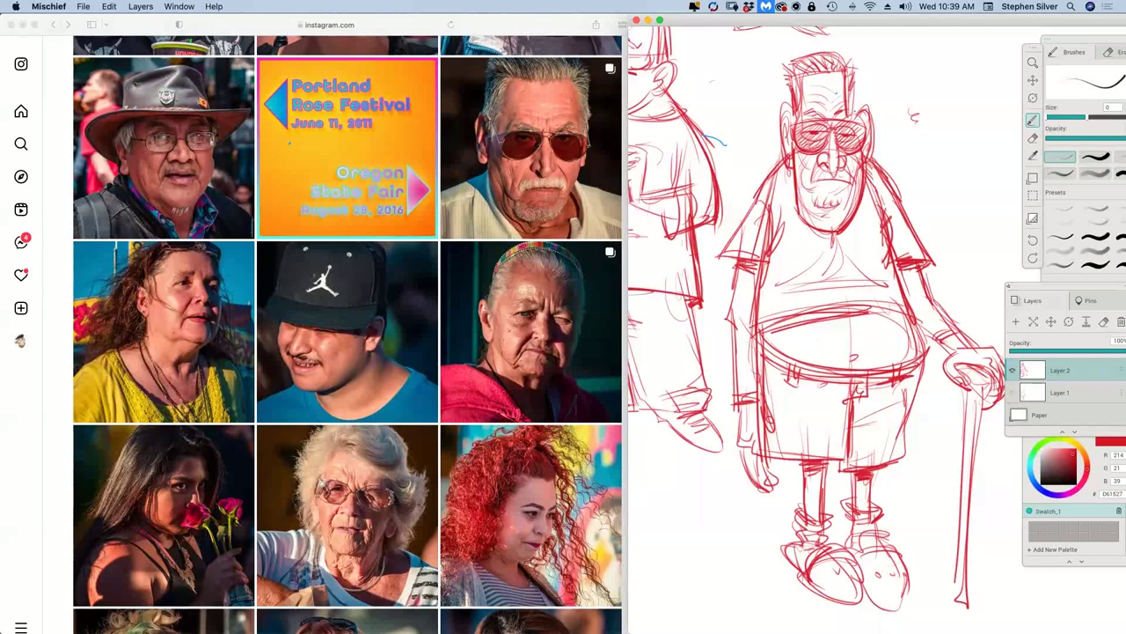
Step: Fill in the goatee around the mouth and chin and darken the near sleeve's outer edge
{"action": "left_click_drag", "start_coordinate": [804, 190], "coordinate": [814, 204]}
{"action": "mouse_move", "coordinate": [810, 192]}
{"action": "left_mouse_down"}
{"action": "mouse_move", "coordinate": [849, 202]}
{"action": "mouse_move", "coordinate": [815, 218]}
{"action": "left_mouse_up"}
{"action": "left_click_drag", "start_coordinate": [806, 209], "coordinate": [828, 224]}
{"action": "left_click_drag", "start_coordinate": [814, 213], "coordinate": [836, 230]}
{"action": "mouse_move", "coordinate": [753, 195]}
{"action": "left_mouse_down"}
{"action": "mouse_move", "coordinate": [720, 255]}
{"action": "mouse_move", "coordinate": [739, 259]}
{"action": "left_mouse_up"}
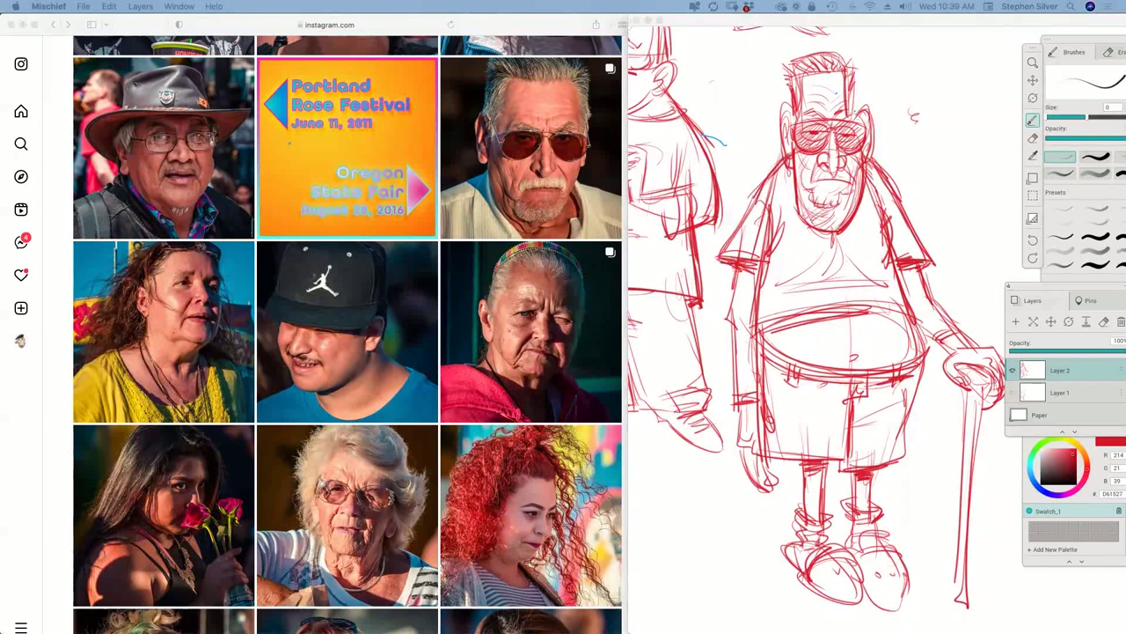
{"action": "left_click", "coordinate": [962, 225]}
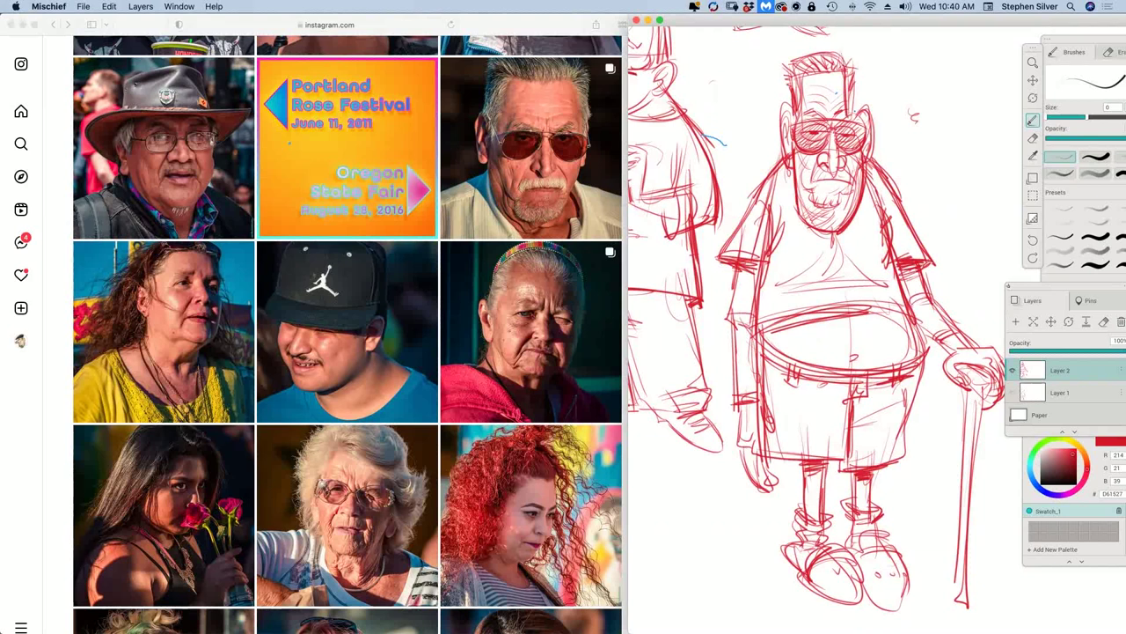
Step: Deepen the hair and lens shading, add marks to the goatee, and restate the ear and the sides of the head
{"action": "mouse_move", "coordinate": [783, 69]}
{"action": "left_mouse_down"}
{"action": "mouse_move", "coordinate": [831, 51]}
{"action": "mouse_move", "coordinate": [853, 116]}
{"action": "mouse_move", "coordinate": [829, 120]}
{"action": "mouse_move", "coordinate": [865, 141]}
{"action": "mouse_move", "coordinate": [815, 133]}
{"action": "mouse_move", "coordinate": [824, 140]}
{"action": "mouse_move", "coordinate": [857, 139]}
{"action": "mouse_move", "coordinate": [826, 126]}
{"action": "left_mouse_up"}
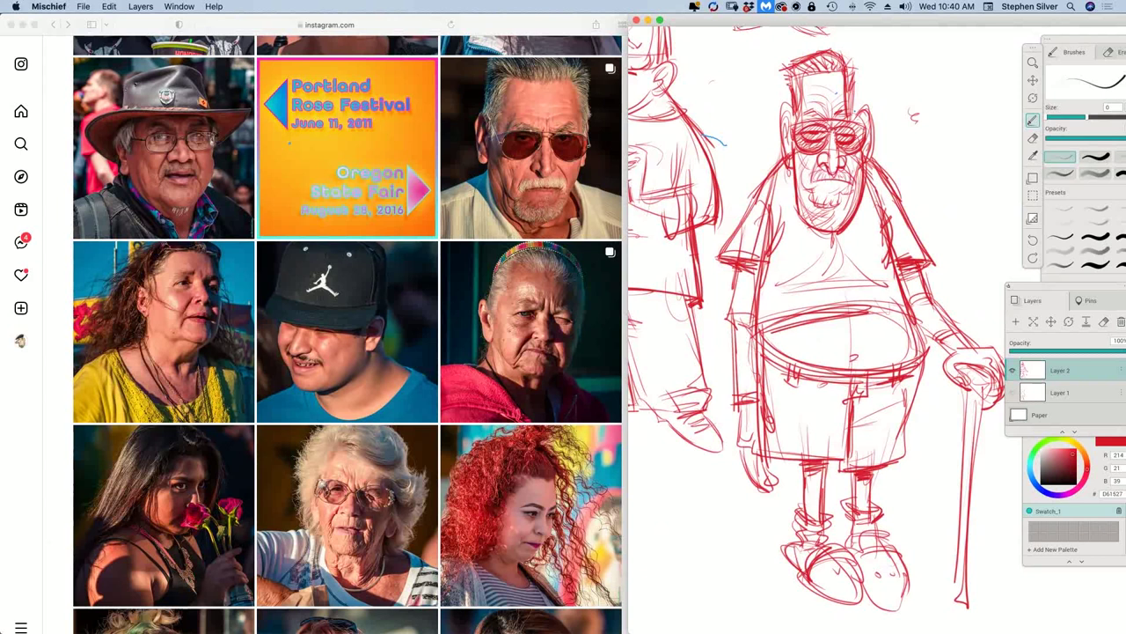
{"action": "left_click_drag", "start_coordinate": [829, 184], "coordinate": [844, 191]}
{"action": "left_click_drag", "start_coordinate": [836, 199], "coordinate": [843, 208]}
{"action": "left_click_drag", "start_coordinate": [791, 160], "coordinate": [792, 206]}
{"action": "left_click_drag", "start_coordinate": [785, 124], "coordinate": [784, 151]}
{"action": "left_click_drag", "start_coordinate": [792, 104], "coordinate": [785, 147]}
{"action": "mouse_move", "coordinate": [853, 120]}
{"action": "left_mouse_down"}
{"action": "mouse_move", "coordinate": [867, 105]}
{"action": "mouse_move", "coordinate": [851, 122]}
{"action": "mouse_move", "coordinate": [854, 60]}
{"action": "left_mouse_up"}
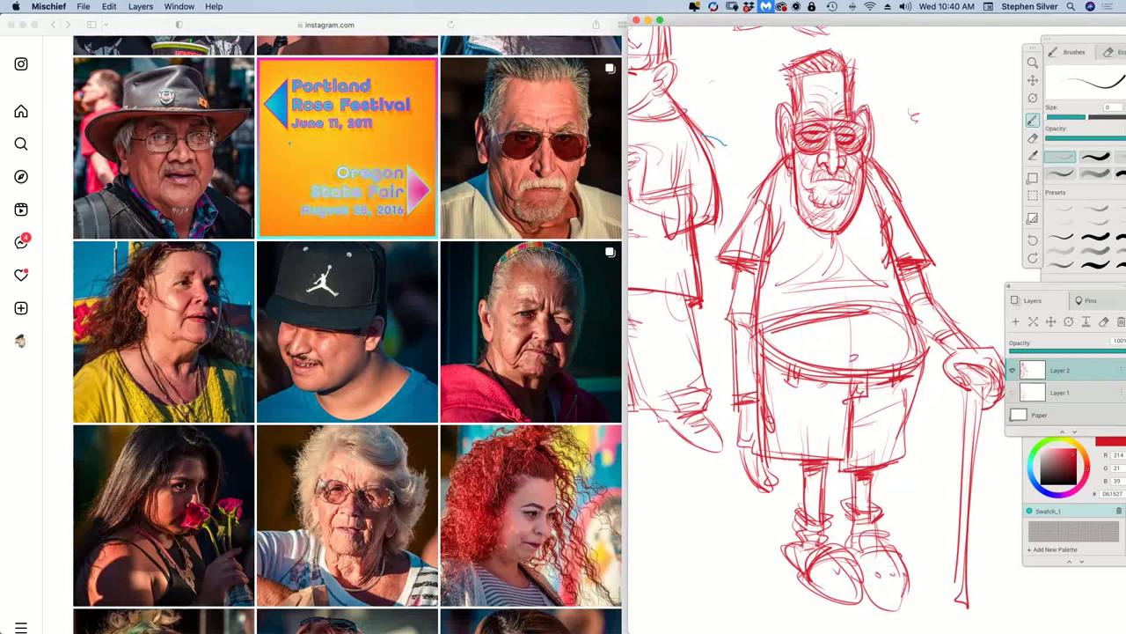
Step: Draw a necklace hanging from the man's neck with a cross pendant on his chest
{"action": "left_click_drag", "start_coordinate": [799, 207], "coordinate": [804, 226]}
{"action": "left_click_drag", "start_coordinate": [806, 227], "coordinate": [843, 275]}
{"action": "mouse_move", "coordinate": [856, 196]}
{"action": "left_mouse_down"}
{"action": "mouse_move", "coordinate": [838, 274]}
{"action": "mouse_move", "coordinate": [850, 273]}
{"action": "left_mouse_up"}
{"action": "left_click_drag", "start_coordinate": [832, 268], "coordinate": [839, 284]}
{"action": "mouse_move", "coordinate": [841, 274]}
{"action": "left_mouse_down"}
{"action": "mouse_move", "coordinate": [835, 285]}
{"action": "mouse_move", "coordinate": [853, 280]}
{"action": "left_mouse_up"}
{"action": "mouse_move", "coordinate": [836, 285]}
{"action": "left_mouse_down"}
{"action": "mouse_move", "coordinate": [841, 313]}
{"action": "mouse_move", "coordinate": [835, 286]}
{"action": "mouse_move", "coordinate": [824, 292]}
{"action": "left_mouse_up"}
{"action": "mouse_move", "coordinate": [843, 278]}
{"action": "left_mouse_down"}
{"action": "mouse_move", "coordinate": [850, 289]}
{"action": "mouse_move", "coordinate": [852, 279]}
{"action": "left_mouse_up"}
{"action": "left_click_drag", "start_coordinate": [841, 279], "coordinate": [854, 286]}
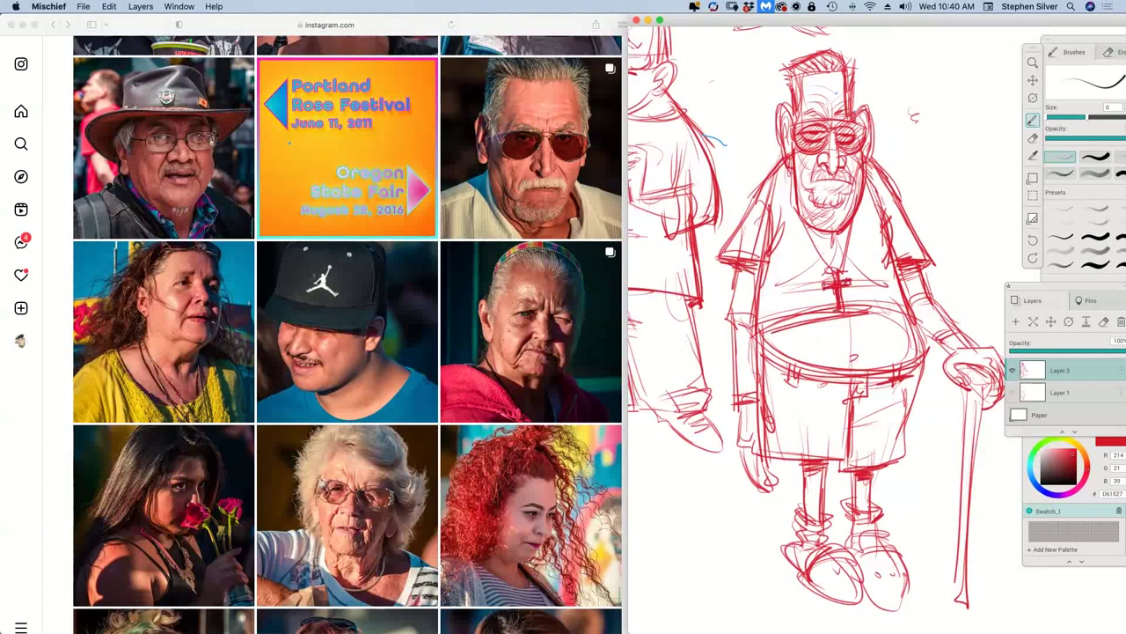
Step: Add fold lines to both sleeves and darken the hanging arm down to the wrist
{"action": "left_click_drag", "start_coordinate": [888, 199], "coordinate": [899, 233]}
{"action": "left_click_drag", "start_coordinate": [766, 214], "coordinate": [749, 255]}
{"action": "mouse_move", "coordinate": [747, 264]}
{"action": "left_mouse_down"}
{"action": "mouse_move", "coordinate": [768, 266]}
{"action": "mouse_move", "coordinate": [743, 277]}
{"action": "left_mouse_up"}
{"action": "mouse_move", "coordinate": [757, 270]}
{"action": "left_mouse_down"}
{"action": "mouse_move", "coordinate": [727, 325]}
{"action": "mouse_move", "coordinate": [746, 408]}
{"action": "left_mouse_up"}
{"action": "left_click_drag", "start_coordinate": [736, 407], "coordinate": [758, 414]}
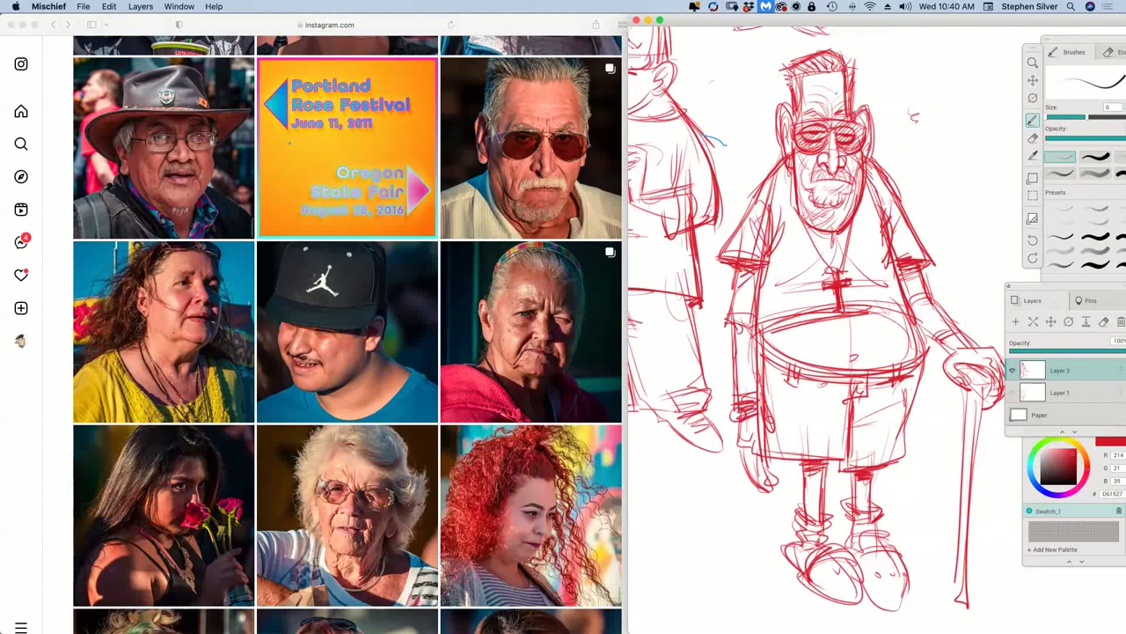
Step: Darken the shirt hem and waistband, dot hair around the navel, and add fold lines to the shorts
{"action": "left_click_drag", "start_coordinate": [846, 318], "coordinate": [929, 334]}
{"action": "mouse_move", "coordinate": [859, 384]}
{"action": "left_mouse_down"}
{"action": "mouse_move", "coordinate": [918, 368]}
{"action": "mouse_move", "coordinate": [887, 376]}
{"action": "left_mouse_up"}
{"action": "mouse_move", "coordinate": [813, 377]}
{"action": "left_mouse_down"}
{"action": "mouse_move", "coordinate": [843, 374]}
{"action": "mouse_move", "coordinate": [802, 375]}
{"action": "left_mouse_up"}
{"action": "mouse_move", "coordinate": [818, 366]}
{"action": "left_mouse_down"}
{"action": "mouse_move", "coordinate": [788, 373]}
{"action": "mouse_move", "coordinate": [758, 351]}
{"action": "left_mouse_up"}
{"action": "mouse_move", "coordinate": [801, 392]}
{"action": "left_mouse_down"}
{"action": "mouse_move", "coordinate": [771, 428]}
{"action": "mouse_move", "coordinate": [769, 414]}
{"action": "left_mouse_up"}
{"action": "left_click_drag", "start_coordinate": [882, 396], "coordinate": [892, 417]}
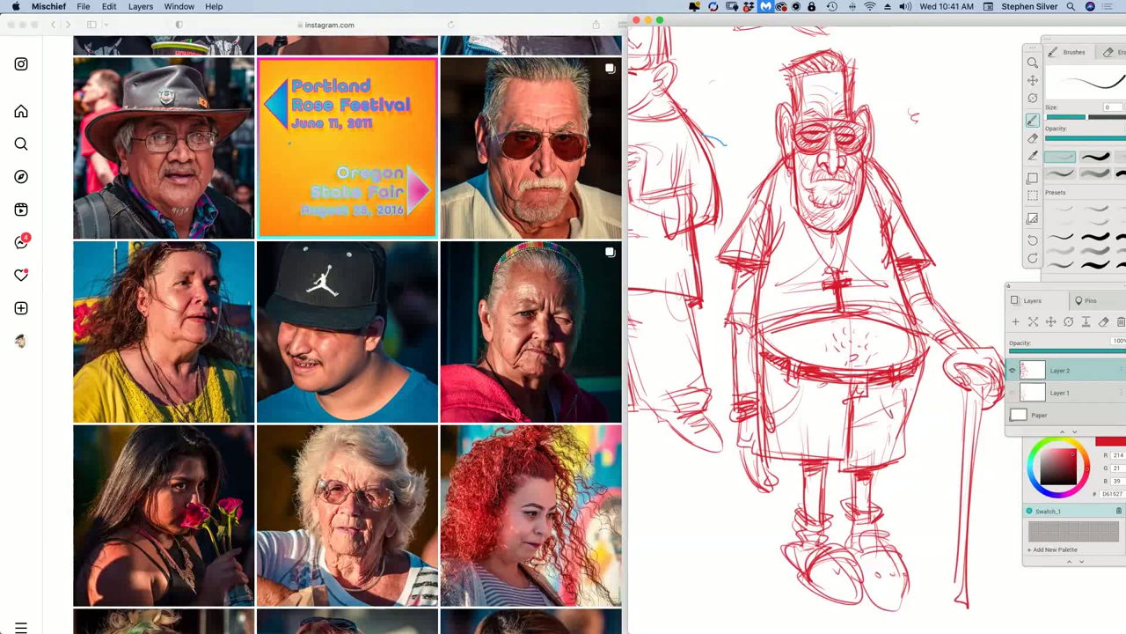
Step: Start a new figure beside the caned man with an oval face and long straight hair lines
{"action": "key", "text": "space"}
{"action": "mouse_move", "coordinate": [888, 395]}
{"action": "left_mouse_down"}
{"action": "mouse_move", "coordinate": [874, 382]}
{"action": "mouse_move", "coordinate": [802, 377]}
{"action": "mouse_move", "coordinate": [853, 390]}
{"action": "mouse_move", "coordinate": [921, 384]}
{"action": "mouse_move", "coordinate": [849, 454]}
{"action": "mouse_move", "coordinate": [850, 432]}
{"action": "left_mouse_up"}
{"action": "key", "text": "b"}
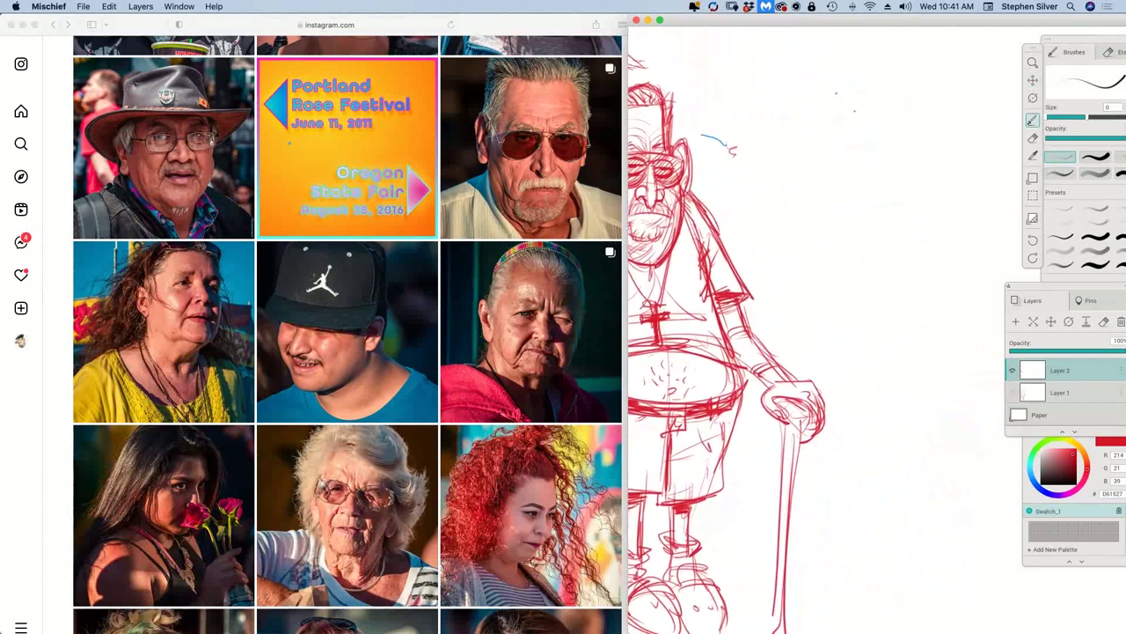
{"action": "mouse_move", "coordinate": [857, 139]}
{"action": "left_mouse_down"}
{"action": "mouse_move", "coordinate": [911, 161]}
{"action": "mouse_move", "coordinate": [901, 194]}
{"action": "left_mouse_up"}
{"action": "left_click_drag", "start_coordinate": [914, 181], "coordinate": [875, 204]}
{"action": "mouse_move", "coordinate": [856, 143]}
{"action": "left_mouse_down"}
{"action": "mouse_move", "coordinate": [884, 205]}
{"action": "mouse_move", "coordinate": [861, 198]}
{"action": "left_mouse_up"}
{"action": "left_click_drag", "start_coordinate": [884, 117], "coordinate": [831, 214]}
{"action": "mouse_move", "coordinate": [867, 123]}
{"action": "left_mouse_down"}
{"action": "mouse_move", "coordinate": [892, 106]}
{"action": "mouse_move", "coordinate": [931, 164]}
{"action": "mouse_move", "coordinate": [919, 222]}
{"action": "left_mouse_up"}
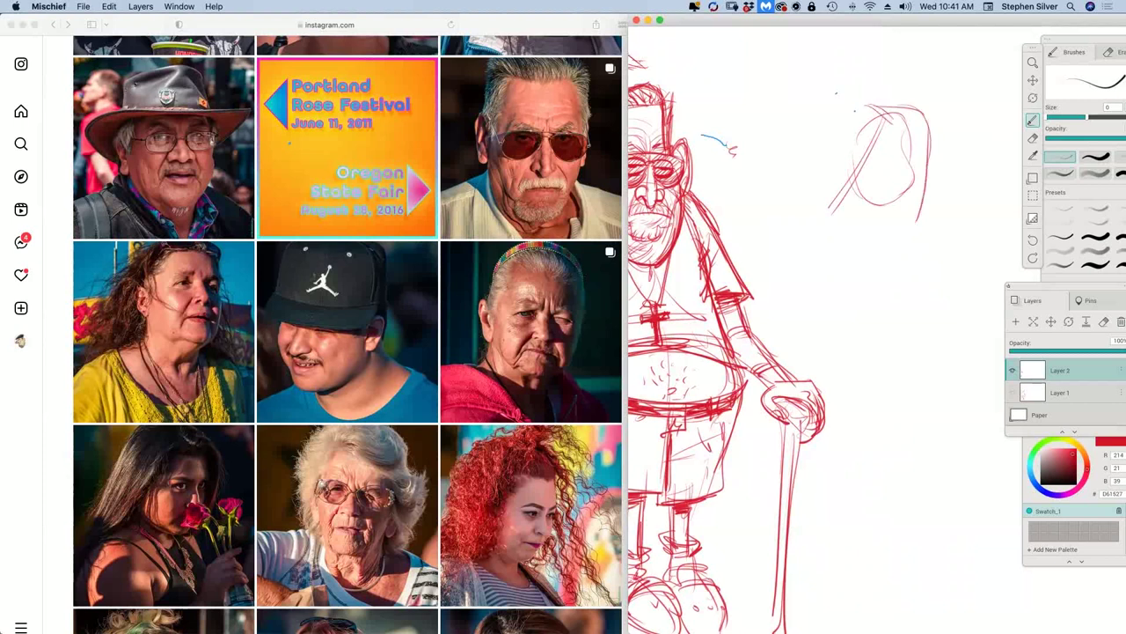
Step: Define the woman's cheek contour and outline the flat top and long outer side of her hair
{"action": "mouse_move", "coordinate": [906, 128]}
{"action": "left_mouse_down"}
{"action": "mouse_move", "coordinate": [914, 174]}
{"action": "mouse_move", "coordinate": [887, 206]}
{"action": "left_mouse_up"}
{"action": "left_click_drag", "start_coordinate": [886, 111], "coordinate": [915, 105]}
{"action": "left_click_drag", "start_coordinate": [846, 104], "coordinate": [919, 111]}
{"action": "left_click_drag", "start_coordinate": [852, 103], "coordinate": [797, 210]}
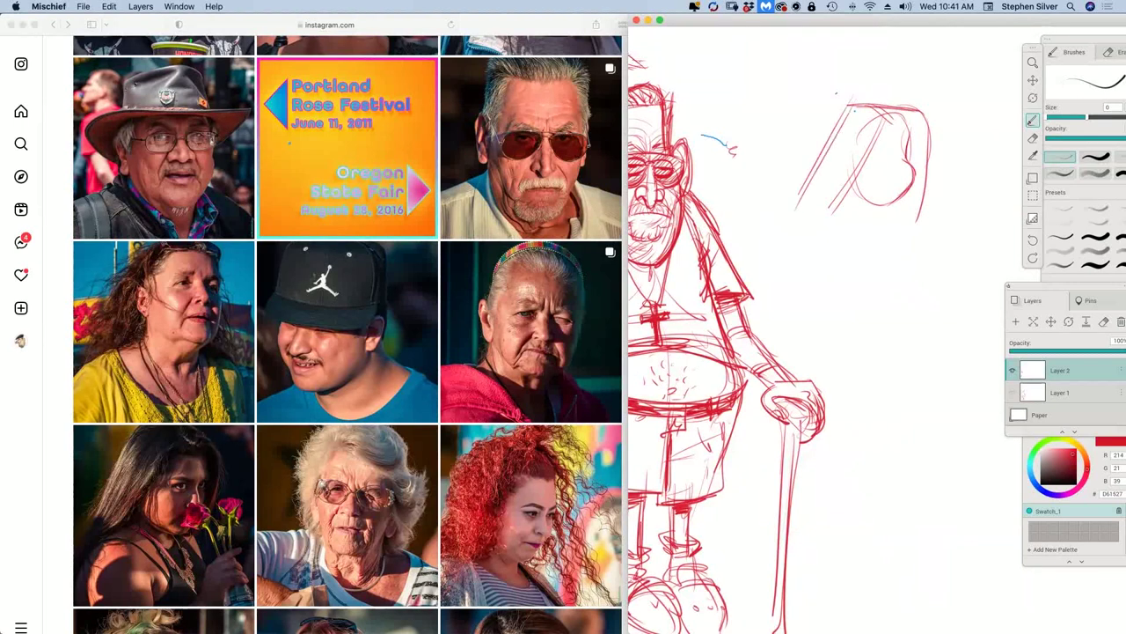
Step: Draw the nose line and a rose held against the woman's mouth, and begin a second rose beside it
{"action": "mouse_move", "coordinate": [880, 129]}
{"action": "left_mouse_down"}
{"action": "mouse_move", "coordinate": [920, 124]}
{"action": "mouse_move", "coordinate": [908, 167]}
{"action": "left_mouse_up"}
{"action": "mouse_move", "coordinate": [896, 176]}
{"action": "left_mouse_down"}
{"action": "mouse_move", "coordinate": [880, 181]}
{"action": "mouse_move", "coordinate": [892, 201]}
{"action": "mouse_move", "coordinate": [912, 198]}
{"action": "left_mouse_up"}
{"action": "left_click_drag", "start_coordinate": [883, 202], "coordinate": [911, 200]}
{"action": "mouse_move", "coordinate": [904, 199]}
{"action": "left_mouse_down"}
{"action": "mouse_move", "coordinate": [915, 248]}
{"action": "mouse_move", "coordinate": [924, 220]}
{"action": "left_mouse_up"}
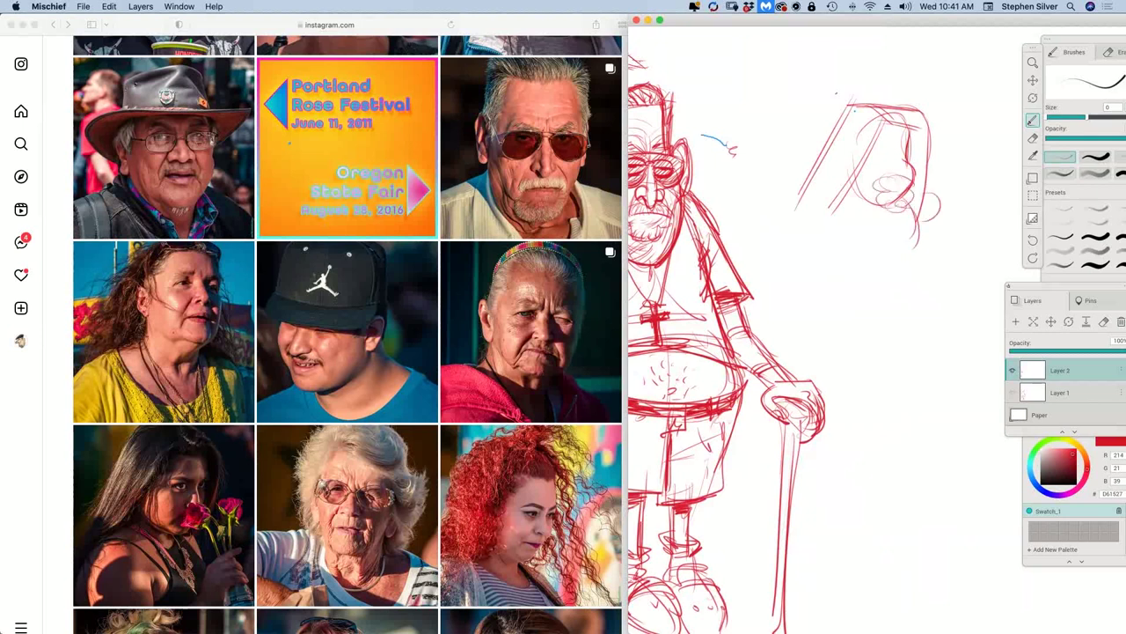
Step: Add the woman's eyes and brows, complete the second rose, and draw the stems with a gripping hand
{"action": "mouse_move", "coordinate": [899, 151]}
{"action": "left_mouse_down"}
{"action": "mouse_move", "coordinate": [894, 178]}
{"action": "mouse_move", "coordinate": [871, 155]}
{"action": "mouse_move", "coordinate": [904, 155]}
{"action": "left_mouse_up"}
{"action": "left_click_drag", "start_coordinate": [871, 140], "coordinate": [892, 138]}
{"action": "mouse_move", "coordinate": [896, 144]}
{"action": "left_mouse_down"}
{"action": "mouse_move", "coordinate": [911, 142]}
{"action": "mouse_move", "coordinate": [873, 205]}
{"action": "mouse_move", "coordinate": [909, 187]}
{"action": "mouse_move", "coordinate": [890, 199]}
{"action": "mouse_move", "coordinate": [909, 228]}
{"action": "left_mouse_up"}
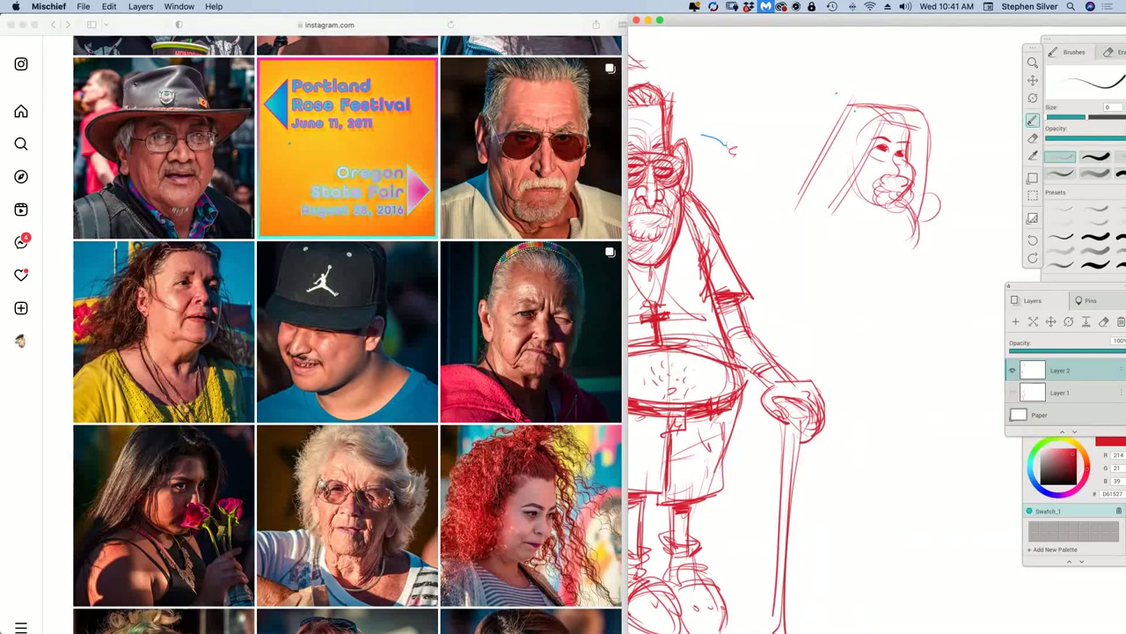
{"action": "mouse_move", "coordinate": [926, 188]}
{"action": "left_mouse_down"}
{"action": "mouse_move", "coordinate": [949, 209]}
{"action": "mouse_move", "coordinate": [923, 215]}
{"action": "mouse_move", "coordinate": [916, 255]}
{"action": "mouse_move", "coordinate": [890, 266]}
{"action": "mouse_move", "coordinate": [929, 244]}
{"action": "mouse_move", "coordinate": [910, 260]}
{"action": "mouse_move", "coordinate": [932, 257]}
{"action": "mouse_move", "coordinate": [908, 270]}
{"action": "mouse_move", "coordinate": [944, 270]}
{"action": "mouse_move", "coordinate": [904, 283]}
{"action": "mouse_move", "coordinate": [889, 276]}
{"action": "left_mouse_up"}
{"action": "left_click_drag", "start_coordinate": [896, 263], "coordinate": [888, 278]}
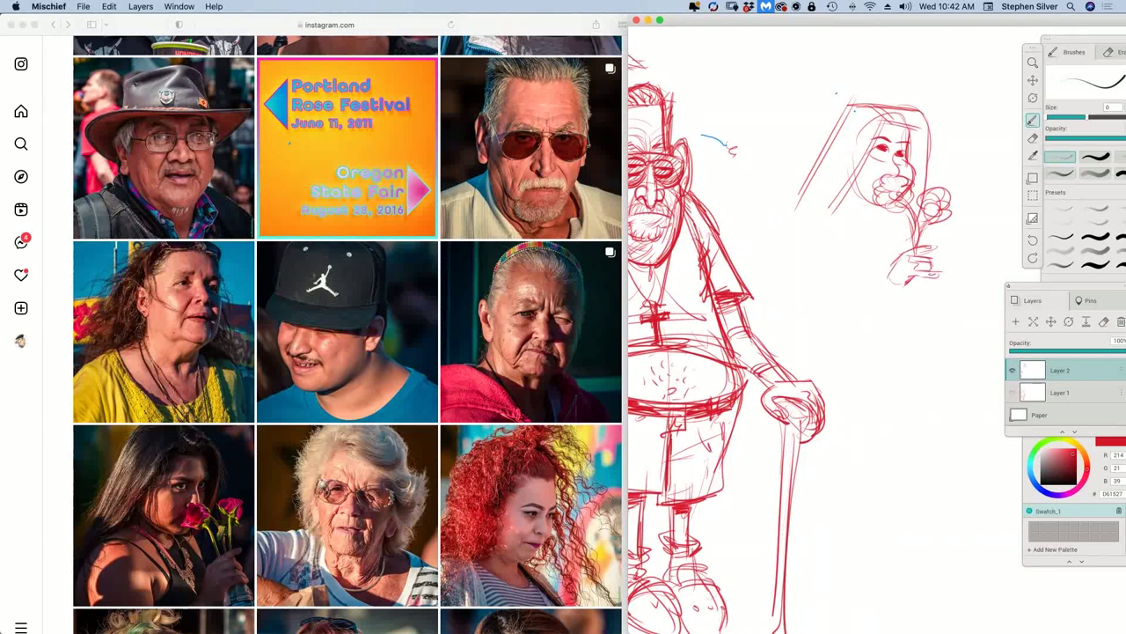
Step: Draw the bent near arm leading to the hand and the lower sweep of the long hair behind it
{"action": "mouse_move", "coordinate": [852, 185]}
{"action": "left_mouse_down"}
{"action": "mouse_move", "coordinate": [823, 233]}
{"action": "mouse_move", "coordinate": [838, 289]}
{"action": "left_mouse_up"}
{"action": "mouse_move", "coordinate": [827, 248]}
{"action": "left_mouse_down"}
{"action": "mouse_move", "coordinate": [834, 299]}
{"action": "mouse_move", "coordinate": [871, 319]}
{"action": "mouse_move", "coordinate": [903, 285]}
{"action": "mouse_move", "coordinate": [886, 271]}
{"action": "mouse_move", "coordinate": [850, 283]}
{"action": "mouse_move", "coordinate": [846, 297]}
{"action": "left_mouse_up"}
{"action": "left_click_drag", "start_coordinate": [859, 238], "coordinate": [866, 278]}
{"action": "left_click_drag", "start_coordinate": [828, 155], "coordinate": [790, 264]}
{"action": "left_click_drag", "start_coordinate": [825, 183], "coordinate": [793, 280]}
{"action": "mouse_move", "coordinate": [819, 243]}
{"action": "left_mouse_down"}
{"action": "mouse_move", "coordinate": [792, 291]}
{"action": "mouse_move", "coordinate": [830, 294]}
{"action": "left_mouse_up"}
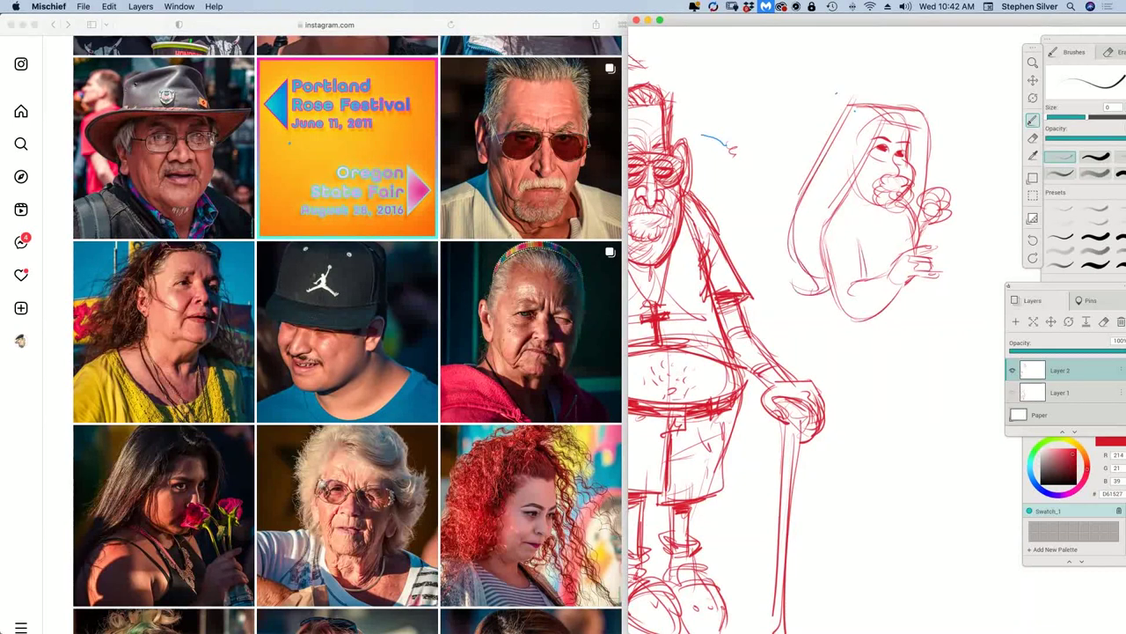
Step: Draw the neckline and chest, and outline a cylindrical bouquet wrap extending below the hand
{"action": "left_click_drag", "start_coordinate": [850, 199], "coordinate": [880, 226]}
{"action": "left_click_drag", "start_coordinate": [856, 204], "coordinate": [892, 218]}
{"action": "mouse_move", "coordinate": [842, 205]}
{"action": "left_mouse_down"}
{"action": "mouse_move", "coordinate": [862, 259]}
{"action": "mouse_move", "coordinate": [903, 209]}
{"action": "left_mouse_up"}
{"action": "mouse_move", "coordinate": [897, 217]}
{"action": "left_mouse_down"}
{"action": "mouse_move", "coordinate": [910, 247]}
{"action": "mouse_move", "coordinate": [934, 258]}
{"action": "mouse_move", "coordinate": [948, 300]}
{"action": "mouse_move", "coordinate": [919, 304]}
{"action": "left_mouse_up"}
{"action": "mouse_move", "coordinate": [912, 267]}
{"action": "left_mouse_down"}
{"action": "mouse_move", "coordinate": [915, 311]}
{"action": "mouse_move", "coordinate": [954, 318]}
{"action": "mouse_move", "coordinate": [950, 301]}
{"action": "left_mouse_up"}
{"action": "left_click_drag", "start_coordinate": [920, 294], "coordinate": [943, 283]}
{"action": "left_click_drag", "start_coordinate": [938, 281], "coordinate": [952, 310]}
Step: Reinforce the near arm's shoulder, outer contour and elbow crease
{"action": "left_click_drag", "start_coordinate": [827, 230], "coordinate": [846, 306]}
{"action": "left_click_drag", "start_coordinate": [829, 208], "coordinate": [834, 288]}
{"action": "left_click_drag", "start_coordinate": [838, 196], "coordinate": [823, 253]}
{"action": "mouse_move", "coordinate": [838, 296]}
{"action": "left_mouse_down"}
{"action": "mouse_move", "coordinate": [856, 313]}
{"action": "mouse_move", "coordinate": [900, 291]}
{"action": "mouse_move", "coordinate": [885, 273]}
{"action": "mouse_move", "coordinate": [898, 265]}
{"action": "mouse_move", "coordinate": [857, 276]}
{"action": "left_mouse_up"}
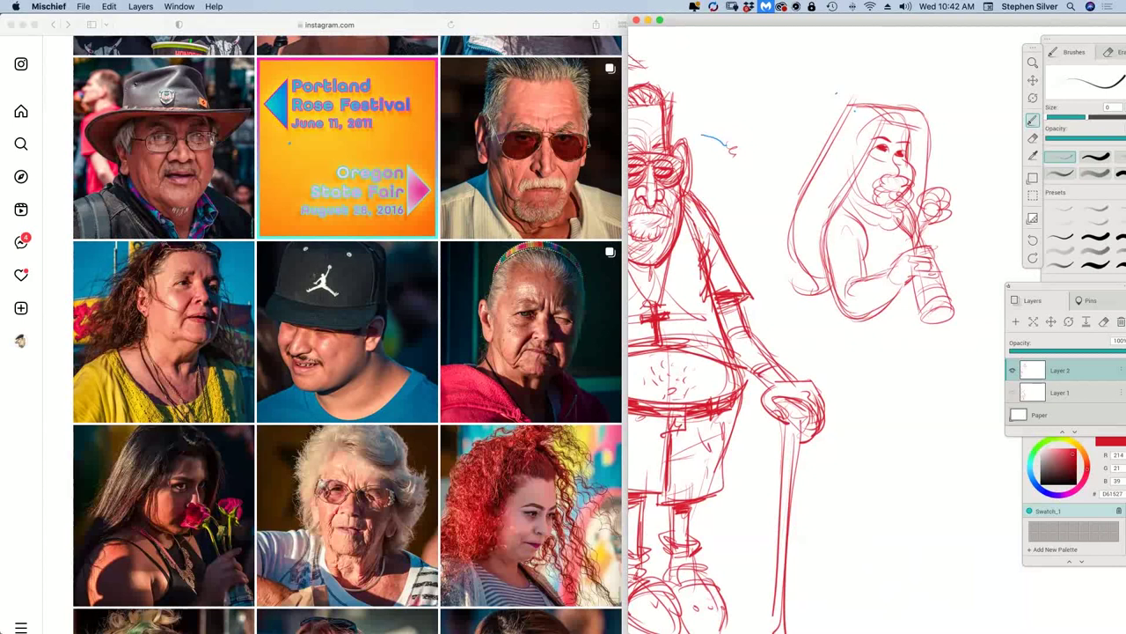
Step: Add a small oval detail on the chest, restate the hair's top and inner edge, and darken the brow
{"action": "left_click_drag", "start_coordinate": [875, 248], "coordinate": [890, 259]}
{"action": "left_click_drag", "start_coordinate": [898, 247], "coordinate": [910, 241]}
{"action": "left_click_drag", "start_coordinate": [855, 102], "coordinate": [925, 105]}
{"action": "mouse_move", "coordinate": [872, 103]}
{"action": "left_mouse_down"}
{"action": "mouse_move", "coordinate": [920, 114]}
{"action": "mouse_move", "coordinate": [921, 208]}
{"action": "left_mouse_up"}
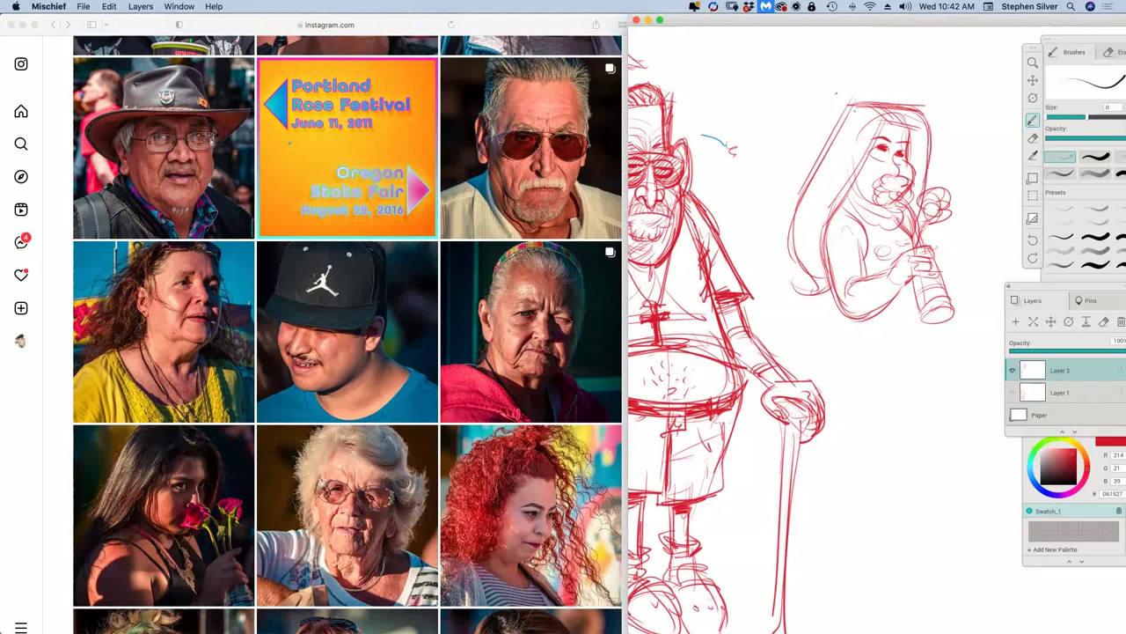
{"action": "left_click_drag", "start_coordinate": [854, 197], "coordinate": [890, 214]}
{"action": "left_click_drag", "start_coordinate": [870, 155], "coordinate": [887, 160]}
Step: Sketch the woman's back and hip curves and a waistline arc beneath her arm
{"action": "left_click_drag", "start_coordinate": [911, 247], "coordinate": [918, 295]}
{"action": "left_click_drag", "start_coordinate": [835, 257], "coordinate": [807, 305]}
{"action": "left_click_drag", "start_coordinate": [837, 278], "coordinate": [806, 363]}
{"action": "left_click_drag", "start_coordinate": [802, 312], "coordinate": [797, 355]}
{"action": "left_click_drag", "start_coordinate": [916, 291], "coordinate": [930, 356]}
{"action": "mouse_move", "coordinate": [858, 322]}
{"action": "left_mouse_down"}
{"action": "mouse_move", "coordinate": [898, 290]}
{"action": "mouse_move", "coordinate": [931, 331]}
{"action": "left_mouse_up"}
{"action": "left_click_drag", "start_coordinate": [879, 314], "coordinate": [935, 335]}
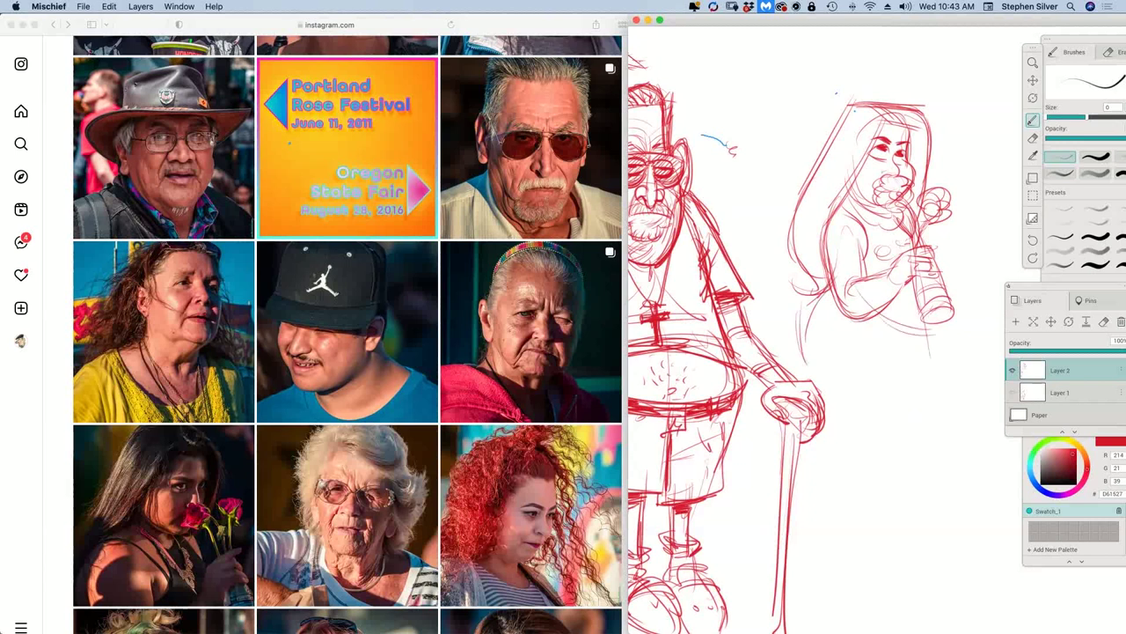
Step: Darken the bouquet wrap's sides and open end, and rough in the far arm reaching past it
{"action": "left_click_drag", "start_coordinate": [906, 267], "coordinate": [912, 316]}
{"action": "left_click_drag", "start_coordinate": [907, 283], "coordinate": [915, 326]}
{"action": "left_click_drag", "start_coordinate": [911, 318], "coordinate": [958, 311]}
{"action": "mouse_move", "coordinate": [915, 321]}
{"action": "left_mouse_down"}
{"action": "mouse_move", "coordinate": [957, 307]}
{"action": "mouse_move", "coordinate": [947, 311]}
{"action": "left_mouse_up"}
{"action": "left_click_drag", "start_coordinate": [941, 275], "coordinate": [946, 318]}
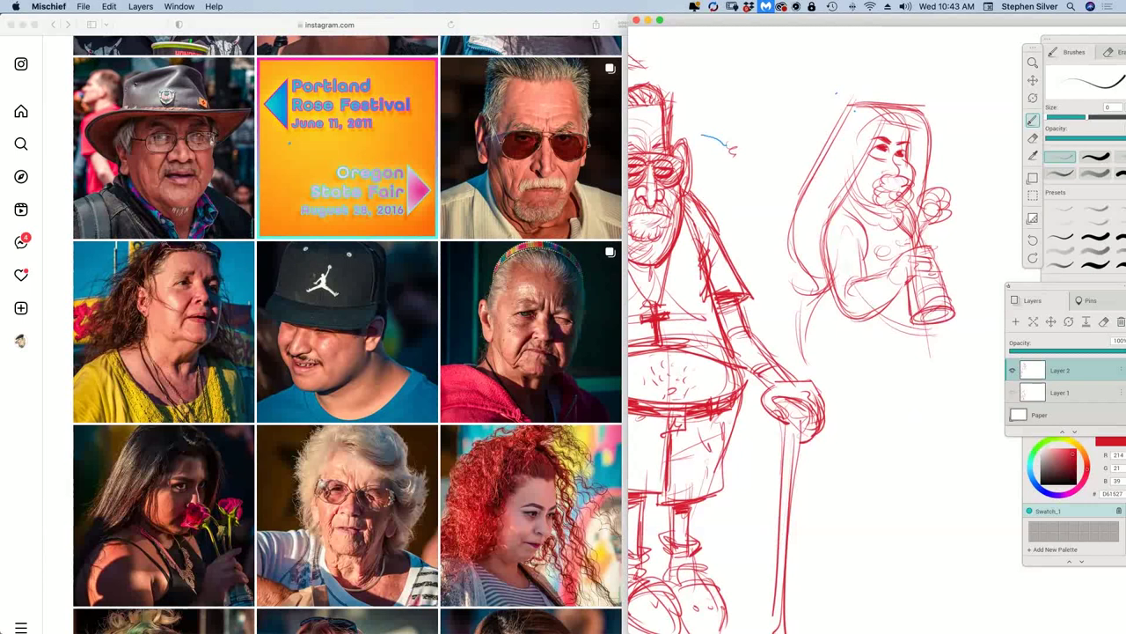
{"action": "mouse_move", "coordinate": [927, 216]}
{"action": "left_mouse_down"}
{"action": "mouse_move", "coordinate": [963, 257]}
{"action": "mouse_move", "coordinate": [974, 321]}
{"action": "mouse_move", "coordinate": [974, 295]}
{"action": "mouse_move", "coordinate": [963, 308]}
{"action": "mouse_move", "coordinate": [989, 314]}
{"action": "mouse_move", "coordinate": [958, 342]}
{"action": "left_mouse_up"}
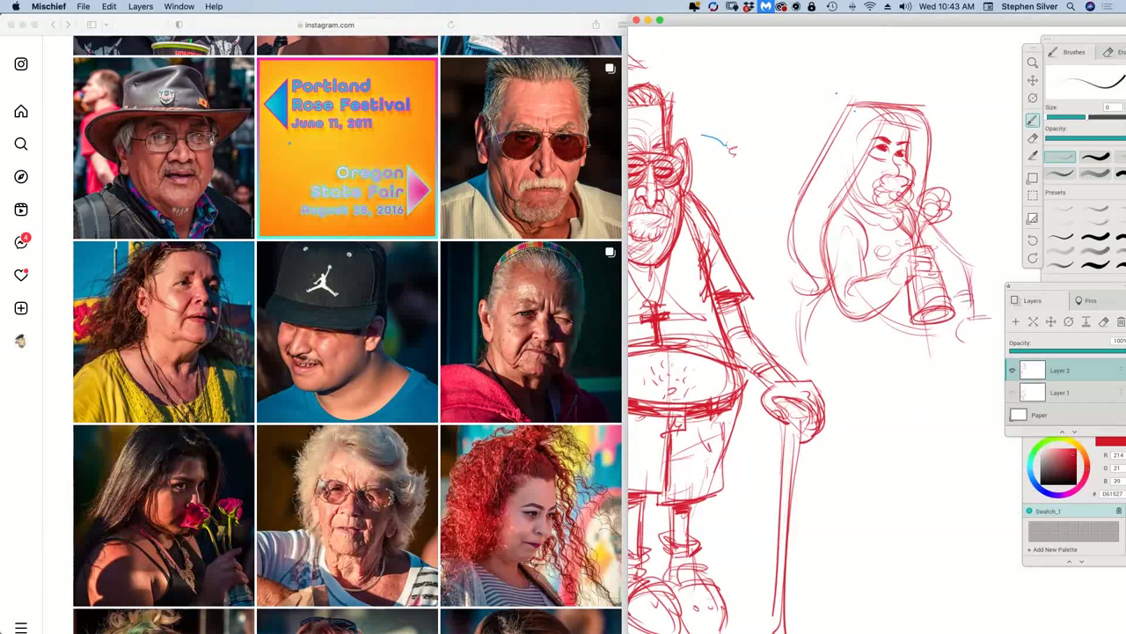
Step: Draw the top's hem across the hips and rough in the near leg down to the ankle
{"action": "mouse_move", "coordinate": [814, 368]}
{"action": "left_mouse_down"}
{"action": "mouse_move", "coordinate": [851, 387]}
{"action": "mouse_move", "coordinate": [924, 396]}
{"action": "mouse_move", "coordinate": [936, 341]}
{"action": "left_mouse_up"}
{"action": "left_click_drag", "start_coordinate": [834, 299], "coordinate": [821, 418]}
{"action": "left_click_drag", "start_coordinate": [805, 324], "coordinate": [832, 443]}
{"action": "left_click_drag", "start_coordinate": [874, 398], "coordinate": [837, 511]}
{"action": "mouse_move", "coordinate": [868, 442]}
{"action": "left_mouse_down"}
{"action": "mouse_move", "coordinate": [875, 500]}
{"action": "mouse_move", "coordinate": [852, 517]}
{"action": "mouse_move", "coordinate": [869, 532]}
{"action": "left_mouse_up"}
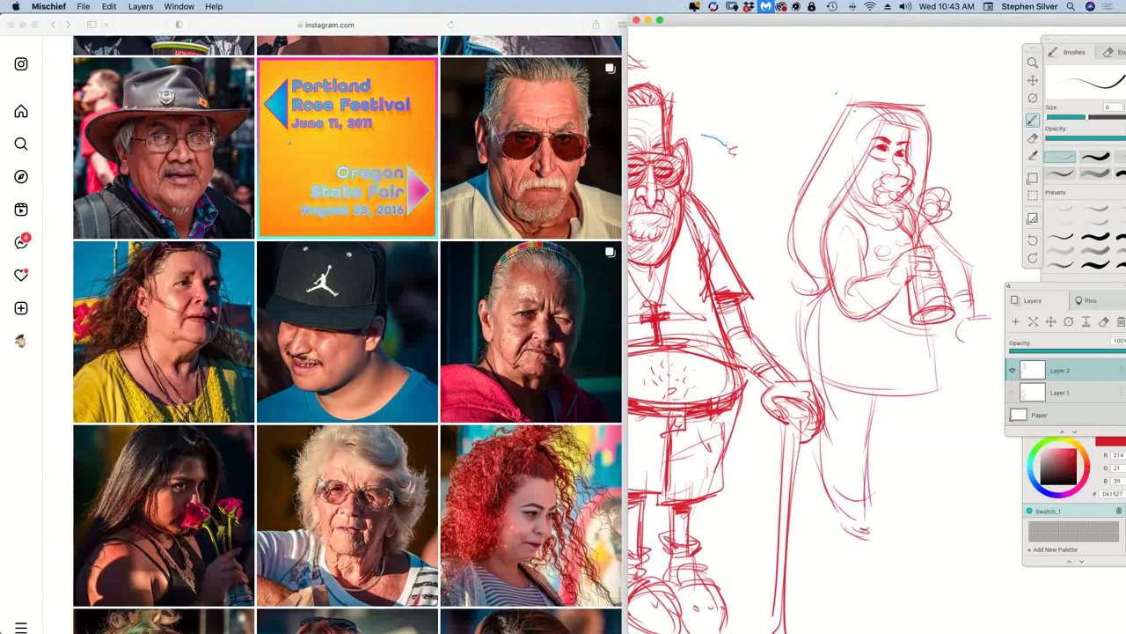
Step: Sketch the far leg stepping forward with a pointed shoe
{"action": "left_click_drag", "start_coordinate": [923, 378], "coordinate": [914, 447]}
{"action": "mouse_move", "coordinate": [875, 398]}
{"action": "left_mouse_down"}
{"action": "mouse_move", "coordinate": [867, 458]}
{"action": "mouse_move", "coordinate": [939, 508]}
{"action": "left_mouse_up"}
{"action": "mouse_move", "coordinate": [868, 452]}
{"action": "left_mouse_down"}
{"action": "mouse_move", "coordinate": [917, 509]}
{"action": "mouse_move", "coordinate": [935, 481]}
{"action": "mouse_move", "coordinate": [952, 530]}
{"action": "mouse_move", "coordinate": [926, 543]}
{"action": "left_mouse_up"}
{"action": "mouse_move", "coordinate": [922, 513]}
{"action": "left_mouse_down"}
{"action": "mouse_move", "coordinate": [931, 548]}
{"action": "mouse_move", "coordinate": [960, 562]}
{"action": "left_mouse_up"}
{"action": "mouse_move", "coordinate": [944, 516]}
{"action": "left_mouse_down"}
{"action": "mouse_move", "coordinate": [958, 561]}
{"action": "mouse_move", "coordinate": [942, 527]}
{"action": "left_mouse_up"}
{"action": "mouse_move", "coordinate": [929, 528]}
{"action": "left_mouse_down"}
{"action": "mouse_move", "coordinate": [947, 527]}
{"action": "mouse_move", "coordinate": [916, 550]}
{"action": "left_mouse_up"}
{"action": "left_click_drag", "start_coordinate": [938, 501], "coordinate": [915, 551]}
{"action": "left_click_drag", "start_coordinate": [944, 513], "coordinate": [928, 553]}
{"action": "left_click_drag", "start_coordinate": [933, 486], "coordinate": [944, 534]}
Step: Draw the near foot's pointed shoe at the end of the leg
{"action": "left_click_drag", "start_coordinate": [855, 509], "coordinate": [872, 532]}
{"action": "left_click_drag", "start_coordinate": [870, 532], "coordinate": [881, 546]}
{"action": "mouse_move", "coordinate": [856, 523]}
{"action": "left_mouse_down"}
{"action": "mouse_move", "coordinate": [851, 540]}
{"action": "mouse_move", "coordinate": [889, 540]}
{"action": "left_mouse_up"}
{"action": "left_click_drag", "start_coordinate": [866, 521], "coordinate": [897, 547]}
{"action": "left_click_drag", "start_coordinate": [922, 524], "coordinate": [945, 516]}
Step: Restate the far leg's inner and outer contours from the crotch down to the ankle
{"action": "mouse_move", "coordinate": [876, 381]}
{"action": "left_mouse_down"}
{"action": "mouse_move", "coordinate": [885, 438]}
{"action": "mouse_move", "coordinate": [898, 423]}
{"action": "left_mouse_up"}
{"action": "left_click_drag", "start_coordinate": [861, 435], "coordinate": [927, 508]}
{"action": "left_click_drag", "start_coordinate": [866, 464], "coordinate": [938, 507]}
{"action": "left_click_drag", "start_coordinate": [917, 432], "coordinate": [932, 498]}
{"action": "left_click_drag", "start_coordinate": [927, 466], "coordinate": [935, 502]}
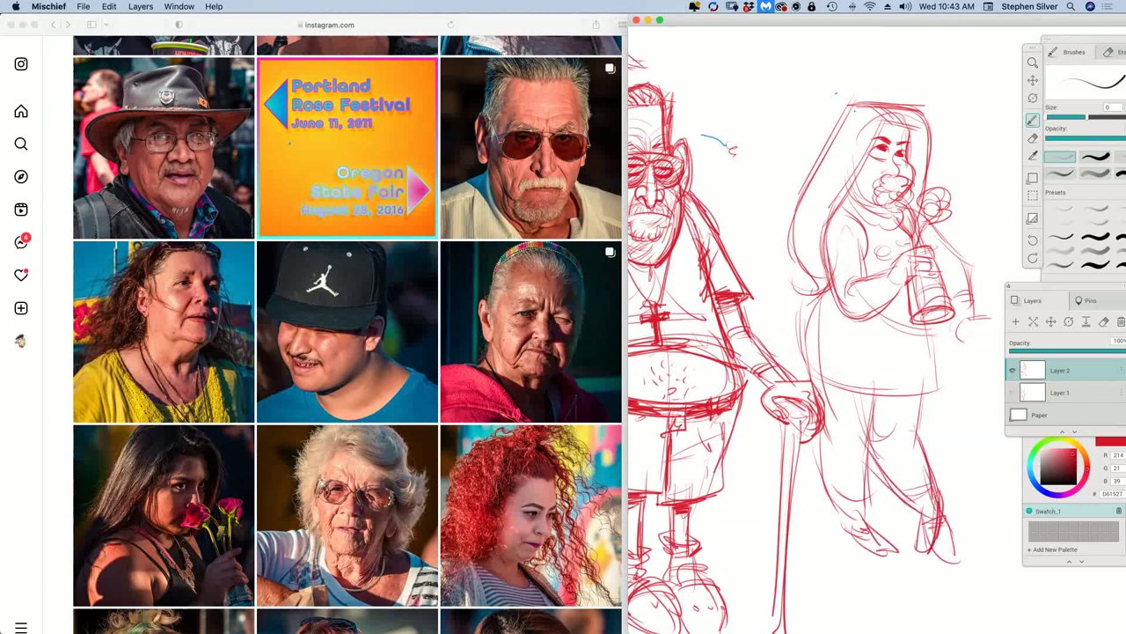
Step: Draw the far arm's bent elbow, forearm and hand below the bouquet
{"action": "left_click_drag", "start_coordinate": [935, 227], "coordinate": [962, 243]}
{"action": "mouse_move", "coordinate": [962, 242]}
{"action": "left_mouse_down"}
{"action": "mouse_move", "coordinate": [981, 253]}
{"action": "mouse_move", "coordinate": [982, 294]}
{"action": "left_mouse_up"}
{"action": "left_click_drag", "start_coordinate": [970, 294], "coordinate": [955, 305]}
{"action": "mouse_move", "coordinate": [949, 255]}
{"action": "left_mouse_down"}
{"action": "mouse_move", "coordinate": [940, 289]}
{"action": "mouse_move", "coordinate": [957, 310]}
{"action": "mouse_move", "coordinate": [932, 352]}
{"action": "mouse_move", "coordinate": [951, 353]}
{"action": "left_mouse_up"}
{"action": "left_click_drag", "start_coordinate": [941, 349], "coordinate": [960, 344]}
{"action": "left_click_drag", "start_coordinate": [941, 343], "coordinate": [959, 332]}
Step: Darken the woman's rear contour from the back over the hip and down the near leg
{"action": "left_click_drag", "start_coordinate": [834, 269], "coordinate": [798, 342]}
{"action": "left_click_drag", "start_coordinate": [815, 292], "coordinate": [804, 382]}
{"action": "left_click_drag", "start_coordinate": [798, 329], "coordinate": [818, 413]}
{"action": "left_click_drag", "start_coordinate": [806, 373], "coordinate": [818, 418]}
{"action": "left_click_drag", "start_coordinate": [806, 380], "coordinate": [814, 475]}
{"action": "left_click_drag", "start_coordinate": [812, 446], "coordinate": [837, 517]}
{"action": "left_click_drag", "start_coordinate": [818, 475], "coordinate": [838, 538]}
Step: Draw the near leg's trouser cuff and strengthen the outline of its shoe
{"action": "left_click_drag", "start_coordinate": [831, 505], "coordinate": [871, 505]}
{"action": "mouse_move", "coordinate": [834, 505]}
{"action": "left_mouse_down"}
{"action": "mouse_move", "coordinate": [870, 522]}
{"action": "mouse_move", "coordinate": [853, 546]}
{"action": "left_mouse_up"}
{"action": "left_click_drag", "start_coordinate": [854, 543], "coordinate": [878, 552]}
{"action": "mouse_move", "coordinate": [850, 530]}
{"action": "left_mouse_down"}
{"action": "mouse_move", "coordinate": [874, 517]}
{"action": "mouse_move", "coordinate": [898, 554]}
{"action": "left_mouse_up"}
{"action": "left_click_drag", "start_coordinate": [862, 552], "coordinate": [894, 542]}
{"action": "left_click_drag", "start_coordinate": [836, 501], "coordinate": [866, 494]}
Step: Darken the near leg's inner contour and add a line down the far leg
{"action": "left_click_drag", "start_coordinate": [866, 407], "coordinate": [860, 512]}
{"action": "left_click_drag", "start_coordinate": [876, 377], "coordinate": [861, 498]}
{"action": "left_click_drag", "start_coordinate": [871, 397], "coordinate": [861, 516]}
{"action": "mouse_move", "coordinate": [922, 364]}
{"action": "left_mouse_down"}
{"action": "mouse_move", "coordinate": [909, 500]}
{"action": "mouse_move", "coordinate": [921, 509]}
{"action": "mouse_move", "coordinate": [934, 498]}
{"action": "mouse_move", "coordinate": [940, 530]}
{"action": "mouse_move", "coordinate": [920, 550]}
{"action": "mouse_move", "coordinate": [938, 540]}
{"action": "left_mouse_up"}
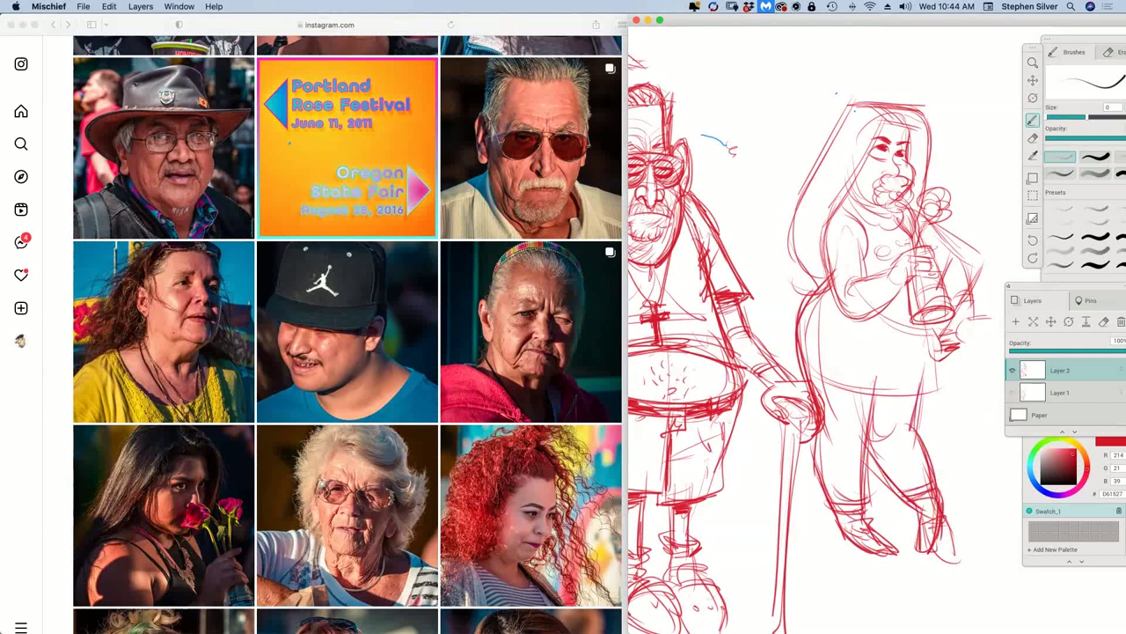
Step: Erase the woman's far leg and shoe
{"action": "key", "text": "e"}
{"action": "mouse_move", "coordinate": [920, 437]}
{"action": "left_mouse_down"}
{"action": "mouse_move", "coordinate": [929, 471]}
{"action": "mouse_move", "coordinate": [887, 433]}
{"action": "mouse_move", "coordinate": [941, 546]}
{"action": "mouse_move", "coordinate": [948, 526]}
{"action": "left_mouse_up"}
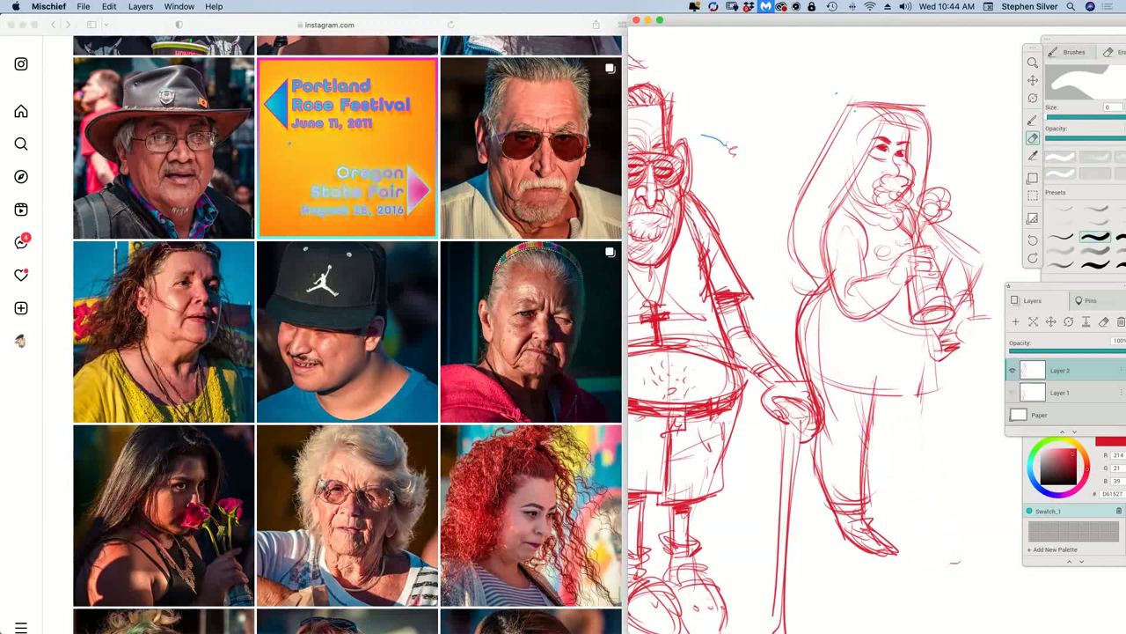
Step: Strengthen the far arm's contour and the open end of the bouquet wrap
{"action": "key", "text": "b"}
{"action": "mouse_move", "coordinate": [928, 227]}
{"action": "left_mouse_down"}
{"action": "mouse_move", "coordinate": [975, 270]}
{"action": "mouse_move", "coordinate": [948, 338]}
{"action": "left_mouse_up"}
{"action": "mouse_move", "coordinate": [927, 303]}
{"action": "left_mouse_down"}
{"action": "mouse_move", "coordinate": [913, 311]}
{"action": "mouse_move", "coordinate": [956, 304]}
{"action": "left_mouse_up"}
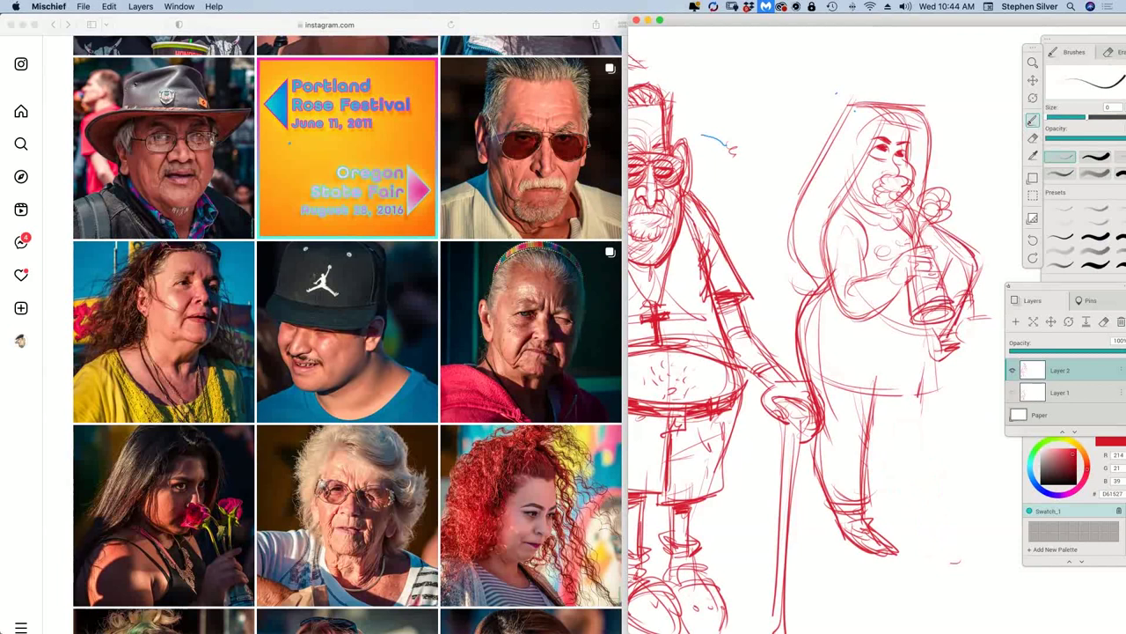
Step: Redraw the woman's far leg from the top's hem down to the ankle, including its inner contour
{"action": "mouse_move", "coordinate": [878, 392]}
{"action": "left_mouse_down"}
{"action": "mouse_move", "coordinate": [868, 445]}
{"action": "mouse_move", "coordinate": [913, 417]}
{"action": "mouse_move", "coordinate": [920, 459]}
{"action": "left_mouse_up"}
{"action": "left_click_drag", "start_coordinate": [915, 409], "coordinate": [926, 502]}
{"action": "mouse_move", "coordinate": [875, 461]}
{"action": "left_mouse_down"}
{"action": "mouse_move", "coordinate": [897, 504]}
{"action": "mouse_move", "coordinate": [925, 496]}
{"action": "mouse_move", "coordinate": [925, 516]}
{"action": "left_mouse_up"}
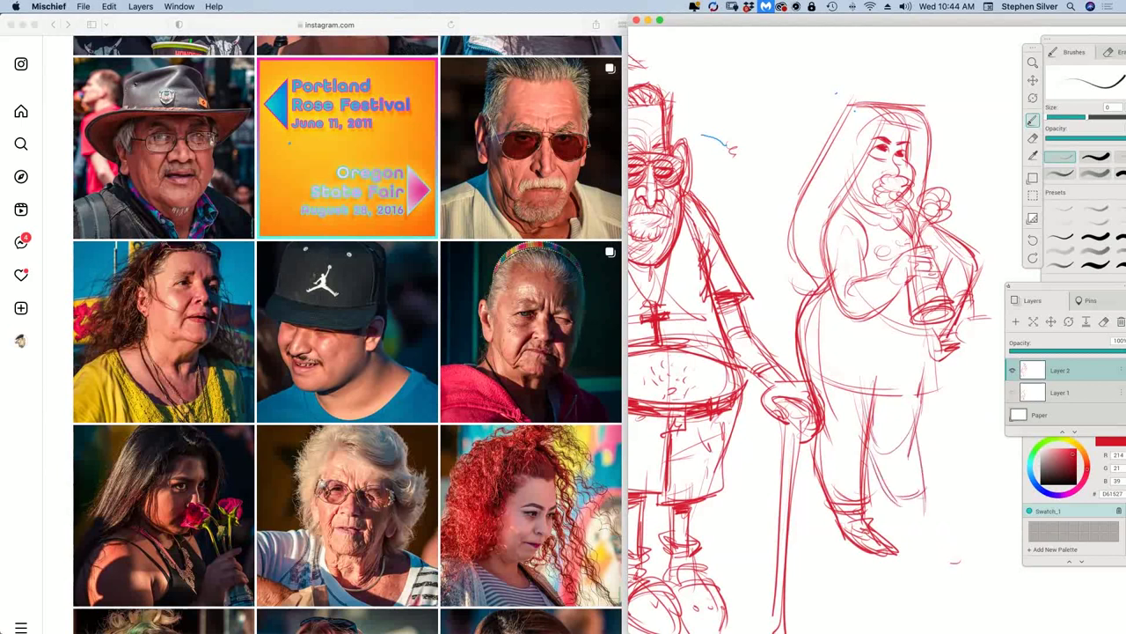
{"action": "mouse_move", "coordinate": [873, 421]}
{"action": "left_mouse_down"}
{"action": "mouse_move", "coordinate": [888, 453]}
{"action": "mouse_move", "coordinate": [911, 417]}
{"action": "left_mouse_up"}
{"action": "left_click_drag", "start_coordinate": [911, 411], "coordinate": [919, 517]}
Step: Draw the far leg's trouser cuff and forward-facing shoe, and reinforce the line between the two legs
{"action": "left_click_drag", "start_coordinate": [899, 480], "coordinate": [899, 542]}
{"action": "left_click_drag", "start_coordinate": [925, 496], "coordinate": [929, 544]}
{"action": "mouse_move", "coordinate": [922, 514]}
{"action": "left_mouse_down"}
{"action": "mouse_move", "coordinate": [920, 544]}
{"action": "mouse_move", "coordinate": [901, 557]}
{"action": "left_mouse_up"}
{"action": "mouse_move", "coordinate": [922, 517]}
{"action": "left_mouse_down"}
{"action": "mouse_move", "coordinate": [907, 558]}
{"action": "mouse_move", "coordinate": [919, 528]}
{"action": "left_mouse_up"}
{"action": "left_click_drag", "start_coordinate": [927, 490], "coordinate": [929, 521]}
{"action": "left_click_drag", "start_coordinate": [921, 501], "coordinate": [919, 533]}
{"action": "left_click_drag", "start_coordinate": [926, 516], "coordinate": [923, 549]}
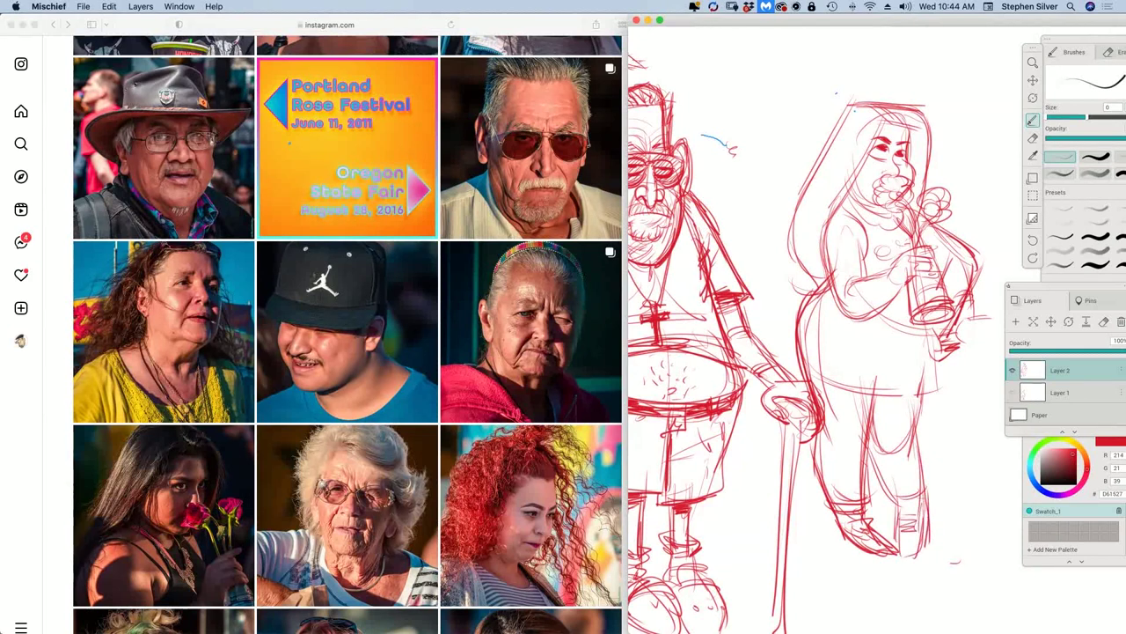
{"action": "mouse_move", "coordinate": [915, 383]}
{"action": "left_mouse_down"}
{"action": "mouse_move", "coordinate": [921, 431]}
{"action": "mouse_move", "coordinate": [869, 498]}
{"action": "left_mouse_up"}
{"action": "mouse_move", "coordinate": [899, 470]}
{"action": "left_mouse_down"}
{"action": "mouse_move", "coordinate": [876, 510]}
{"action": "mouse_move", "coordinate": [928, 494]}
{"action": "mouse_move", "coordinate": [915, 515]}
{"action": "left_mouse_up"}
{"action": "mouse_move", "coordinate": [903, 530]}
{"action": "left_mouse_down"}
{"action": "mouse_move", "coordinate": [911, 557]}
{"action": "mouse_move", "coordinate": [915, 543]}
{"action": "left_mouse_up"}
{"action": "left_click_drag", "start_coordinate": [908, 535], "coordinate": [919, 548]}
Step: Define the hem across the woman's hips and draw the pointed open edge of her jacket above it
{"action": "mouse_move", "coordinate": [921, 384]}
{"action": "left_mouse_down"}
{"action": "mouse_move", "coordinate": [915, 437]}
{"action": "mouse_move", "coordinate": [875, 391]}
{"action": "left_mouse_up"}
{"action": "left_click_drag", "start_coordinate": [932, 364], "coordinate": [901, 392]}
{"action": "left_click_drag", "start_coordinate": [930, 335], "coordinate": [926, 410]}
{"action": "mouse_move", "coordinate": [923, 332]}
{"action": "left_mouse_down"}
{"action": "mouse_move", "coordinate": [919, 430]}
{"action": "mouse_move", "coordinate": [839, 396]}
{"action": "left_mouse_up"}
{"action": "left_click_drag", "start_coordinate": [924, 368], "coordinate": [922, 392]}
{"action": "left_click_drag", "start_coordinate": [839, 382], "coordinate": [833, 392]}
{"action": "left_click_drag", "start_coordinate": [792, 311], "coordinate": [880, 360]}
{"action": "mouse_move", "coordinate": [884, 327]}
{"action": "left_mouse_down"}
{"action": "mouse_move", "coordinate": [911, 375]}
{"action": "mouse_move", "coordinate": [935, 377]}
{"action": "left_mouse_up"}
{"action": "left_click_drag", "start_coordinate": [903, 370], "coordinate": [933, 361]}
{"action": "left_click_drag", "start_coordinate": [908, 368], "coordinate": [921, 357]}
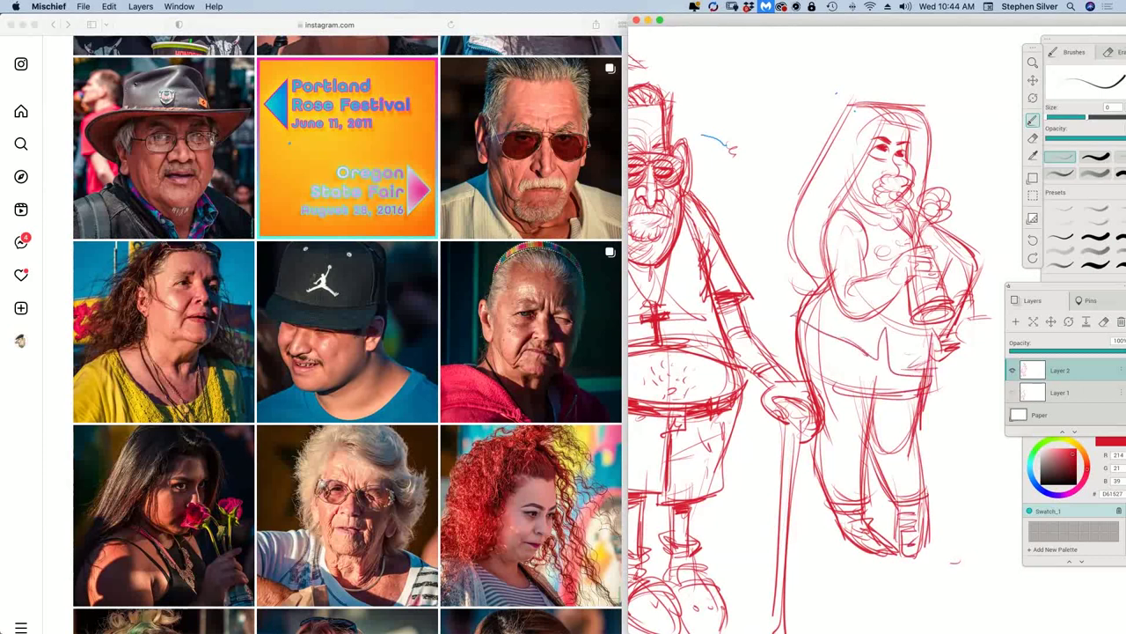
Step: Add an outer contour to the woman's long hair and reinforce the lines around her chest and bouquet
{"action": "left_click_drag", "start_coordinate": [832, 122], "coordinate": [818, 283]}
{"action": "mouse_move", "coordinate": [878, 117]}
{"action": "left_mouse_down"}
{"action": "mouse_move", "coordinate": [831, 213]}
{"action": "mouse_move", "coordinate": [884, 206]}
{"action": "mouse_move", "coordinate": [916, 231]}
{"action": "mouse_move", "coordinate": [912, 244]}
{"action": "mouse_move", "coordinate": [940, 239]}
{"action": "mouse_move", "coordinate": [977, 266]}
{"action": "mouse_move", "coordinate": [955, 312]}
{"action": "left_mouse_up"}
{"action": "left_click_drag", "start_coordinate": [866, 319], "coordinate": [904, 333]}
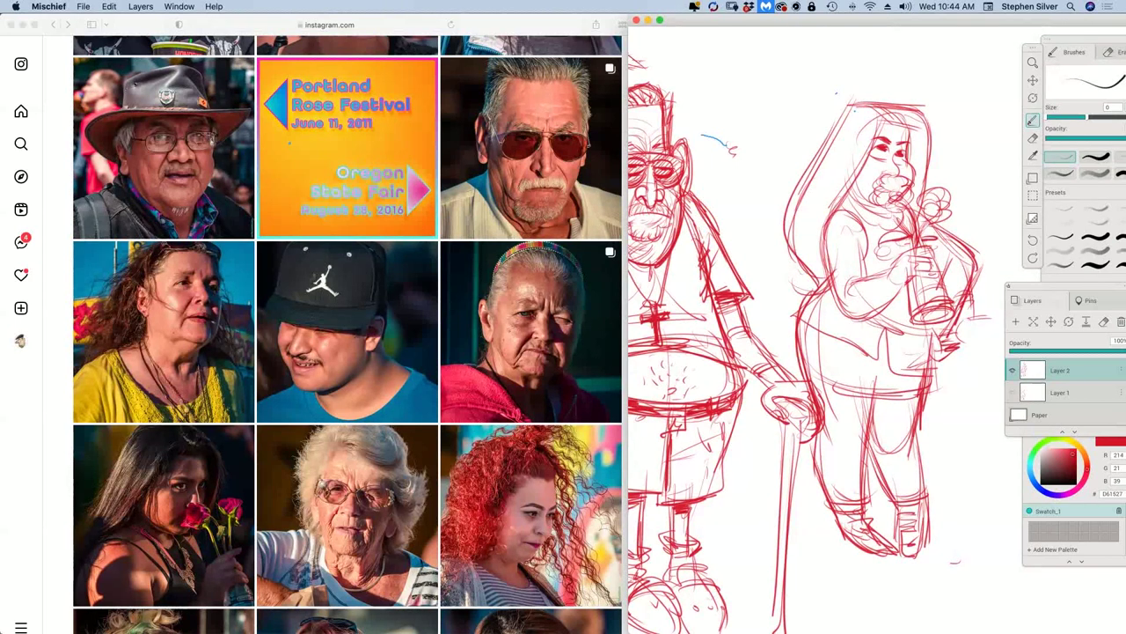
{"action": "left_click_drag", "start_coordinate": [861, 179], "coordinate": [837, 209]}
Step: Darken the far leg's outer contour, its shoe, the inner leg line and the hem
{"action": "mouse_move", "coordinate": [934, 326]}
{"action": "left_mouse_down"}
{"action": "mouse_move", "coordinate": [915, 427]}
{"action": "mouse_move", "coordinate": [922, 557]}
{"action": "left_mouse_up"}
{"action": "left_click_drag", "start_coordinate": [899, 514], "coordinate": [898, 556]}
{"action": "left_click_drag", "start_coordinate": [866, 415], "coordinate": [857, 477]}
{"action": "left_click_drag", "start_coordinate": [804, 375], "coordinate": [907, 395]}
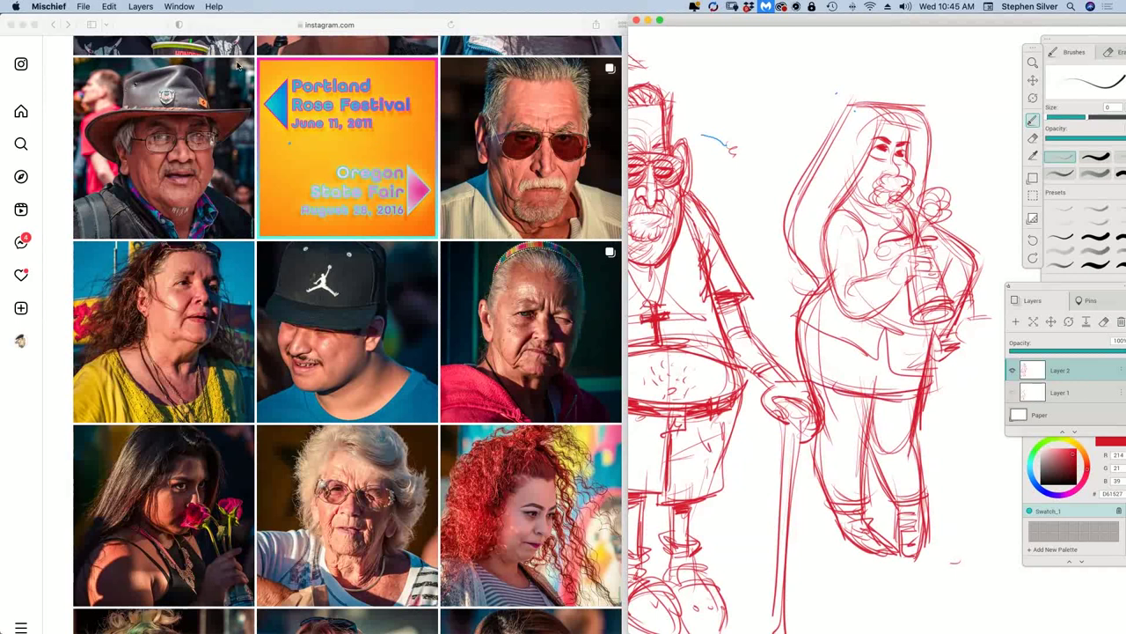
Step: Switch to Safari and browse further down the Instagram portraits for new character references
{"action": "left_click", "coordinate": [142, 36]}
{"action": "scroll", "coordinate": [449, 381], "scroll_direction": "down", "scroll_amount": 3}
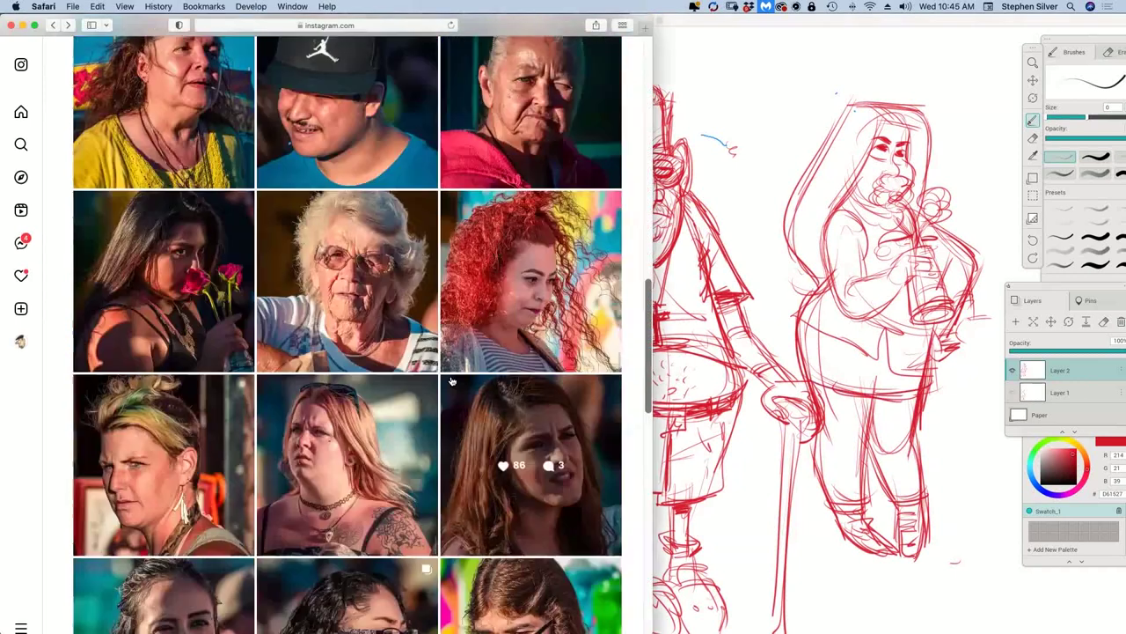
{"action": "scroll", "coordinate": [450, 380], "scroll_direction": "down", "scroll_amount": 3}
{"action": "left_click_drag", "start_coordinate": [649, 353], "coordinate": [647, 370]}
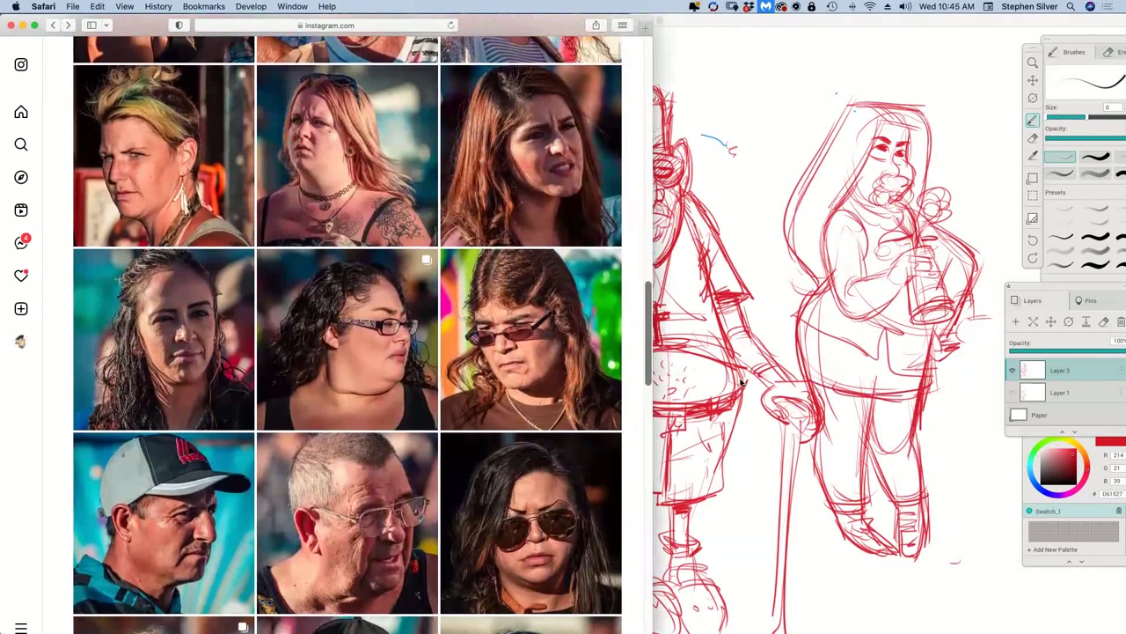
Step: Switch back to Mischief, then shrink and reposition the Layer 2 sketches to leave empty canvas below the lineup
{"action": "left_click", "coordinate": [849, 418]}
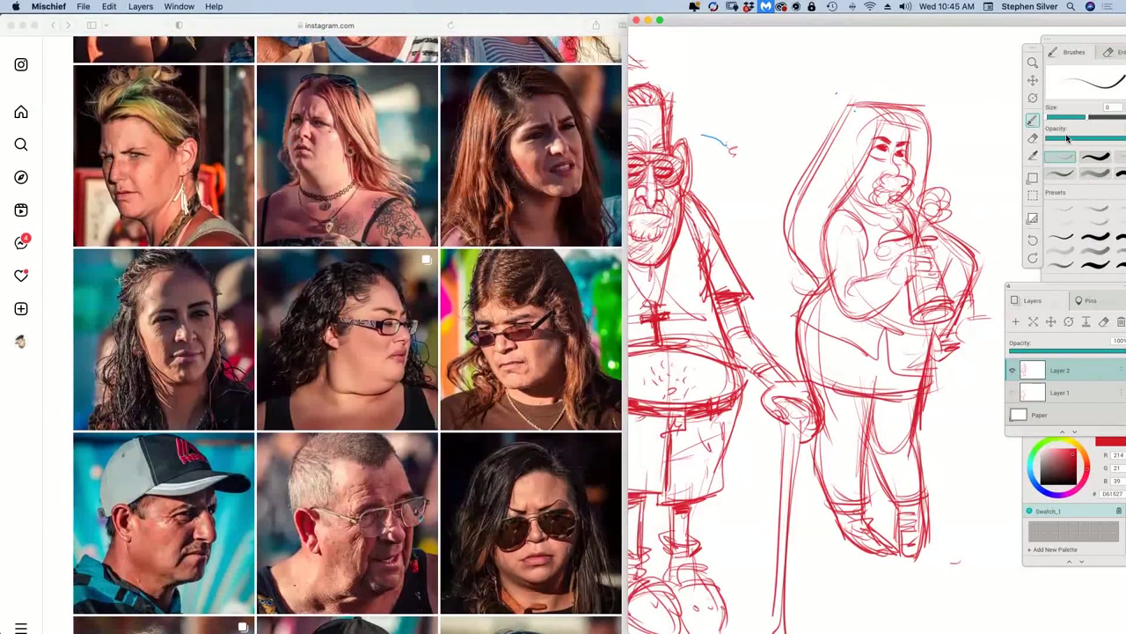
{"action": "left_click", "coordinate": [1033, 81]}
{"action": "mouse_move", "coordinate": [931, 211]}
{"action": "left_mouse_down"}
{"action": "mouse_move", "coordinate": [922, 220]}
{"action": "mouse_move", "coordinate": [929, 213]}
{"action": "left_mouse_up"}
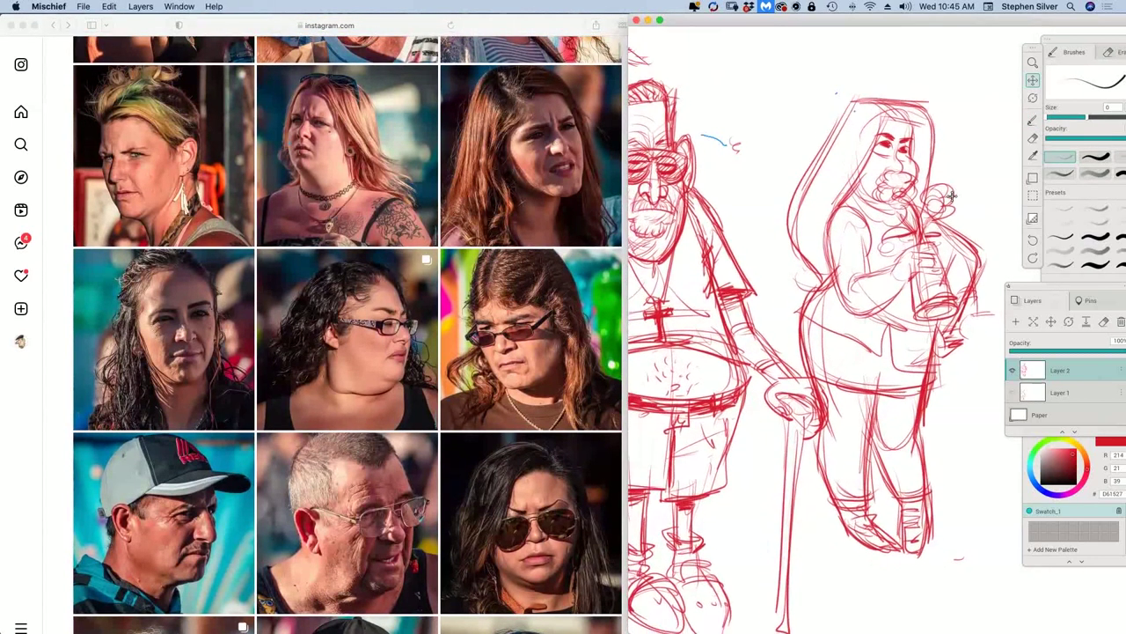
{"action": "left_click", "coordinate": [1050, 322]}
{"action": "left_click", "coordinate": [1033, 322]}
{"action": "mouse_move", "coordinate": [908, 320]}
{"action": "left_mouse_down"}
{"action": "mouse_move", "coordinate": [843, 428]}
{"action": "mouse_move", "coordinate": [915, 414]}
{"action": "mouse_move", "coordinate": [904, 421]}
{"action": "left_mouse_up"}
{"action": "left_click", "coordinate": [1034, 322]}
{"action": "mouse_move", "coordinate": [944, 355]}
{"action": "left_mouse_down"}
{"action": "mouse_move", "coordinate": [934, 363]}
{"action": "mouse_move", "coordinate": [945, 362]}
{"action": "left_mouse_up"}
{"action": "left_click", "coordinate": [1052, 322]}
{"action": "left_click", "coordinate": [1034, 322]}
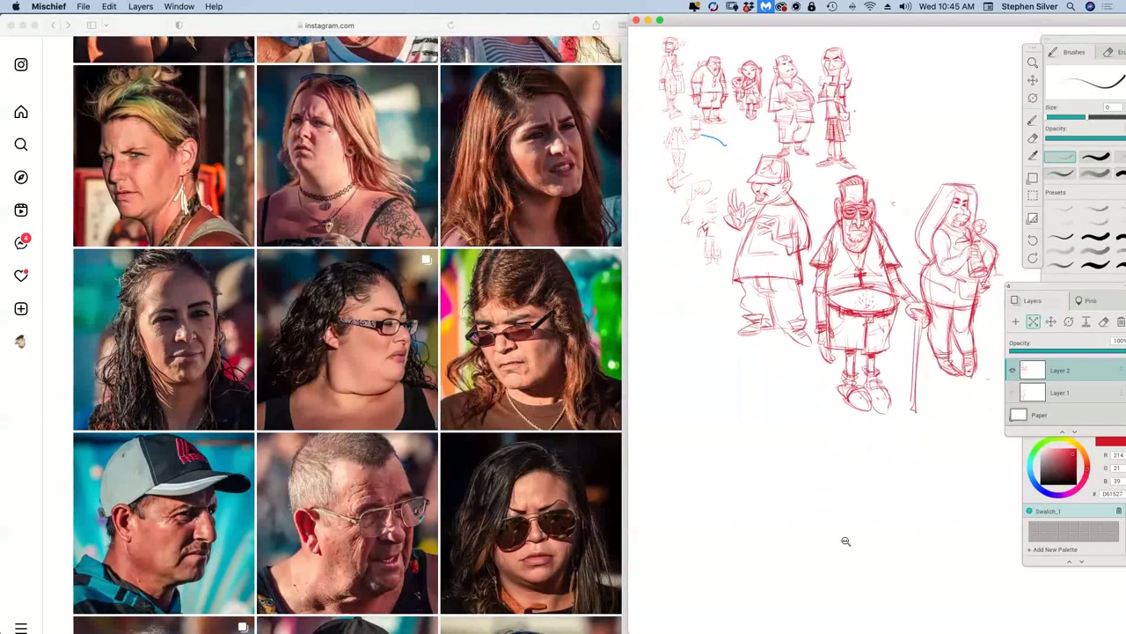
Step: Sketch the capped man's profile head with ear and mouth, plus his shirt collar and first shoulder and chest lines
{"action": "key", "text": "b"}
{"action": "mouse_move", "coordinate": [708, 374]}
{"action": "left_mouse_down"}
{"action": "mouse_move", "coordinate": [768, 389]}
{"action": "mouse_move", "coordinate": [744, 376]}
{"action": "mouse_move", "coordinate": [701, 388]}
{"action": "mouse_move", "coordinate": [728, 364]}
{"action": "mouse_move", "coordinate": [752, 407]}
{"action": "mouse_move", "coordinate": [746, 440]}
{"action": "left_mouse_up"}
{"action": "mouse_move", "coordinate": [705, 388]}
{"action": "left_mouse_down"}
{"action": "mouse_move", "coordinate": [702, 414]}
{"action": "mouse_move", "coordinate": [731, 391]}
{"action": "left_mouse_up"}
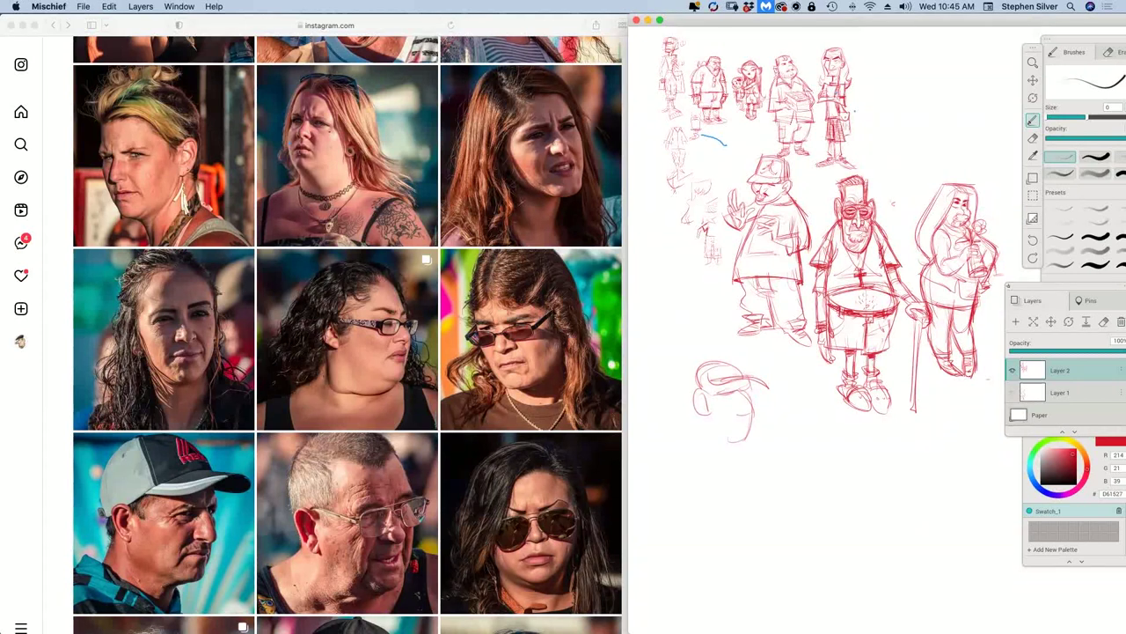
{"action": "left_click_drag", "start_coordinate": [728, 420], "coordinate": [745, 421]}
{"action": "mouse_move", "coordinate": [708, 402]}
{"action": "left_mouse_down"}
{"action": "mouse_move", "coordinate": [709, 462]}
{"action": "mouse_move", "coordinate": [719, 456]}
{"action": "mouse_move", "coordinate": [682, 450]}
{"action": "mouse_move", "coordinate": [727, 462]}
{"action": "mouse_move", "coordinate": [668, 452]}
{"action": "left_mouse_up"}
{"action": "left_click_drag", "start_coordinate": [669, 452], "coordinate": [709, 466]}
{"action": "mouse_move", "coordinate": [711, 382]}
{"action": "left_mouse_down"}
{"action": "mouse_move", "coordinate": [692, 392]}
{"action": "mouse_move", "coordinate": [725, 355]}
{"action": "mouse_move", "coordinate": [690, 419]}
{"action": "mouse_move", "coordinate": [711, 423]}
{"action": "left_mouse_up"}
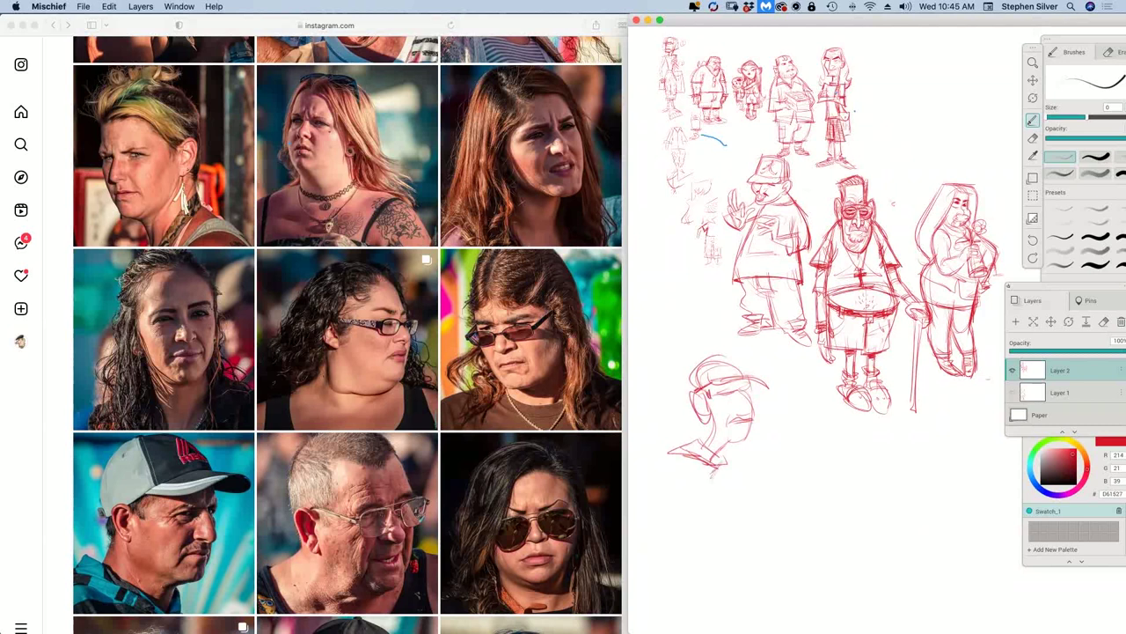
{"action": "left_click_drag", "start_coordinate": [720, 459], "coordinate": [704, 521]}
{"action": "left_click_drag", "start_coordinate": [685, 458], "coordinate": [672, 495]}
Step: Draw a baseball bat slanting below the capped man's torso and a bent arm holding up a baseball
{"action": "left_click_drag", "start_coordinate": [779, 488], "coordinate": [821, 379]}
{"action": "mouse_move", "coordinate": [727, 329]}
{"action": "left_mouse_down"}
{"action": "mouse_move", "coordinate": [686, 356]}
{"action": "mouse_move", "coordinate": [704, 363]}
{"action": "left_mouse_up"}
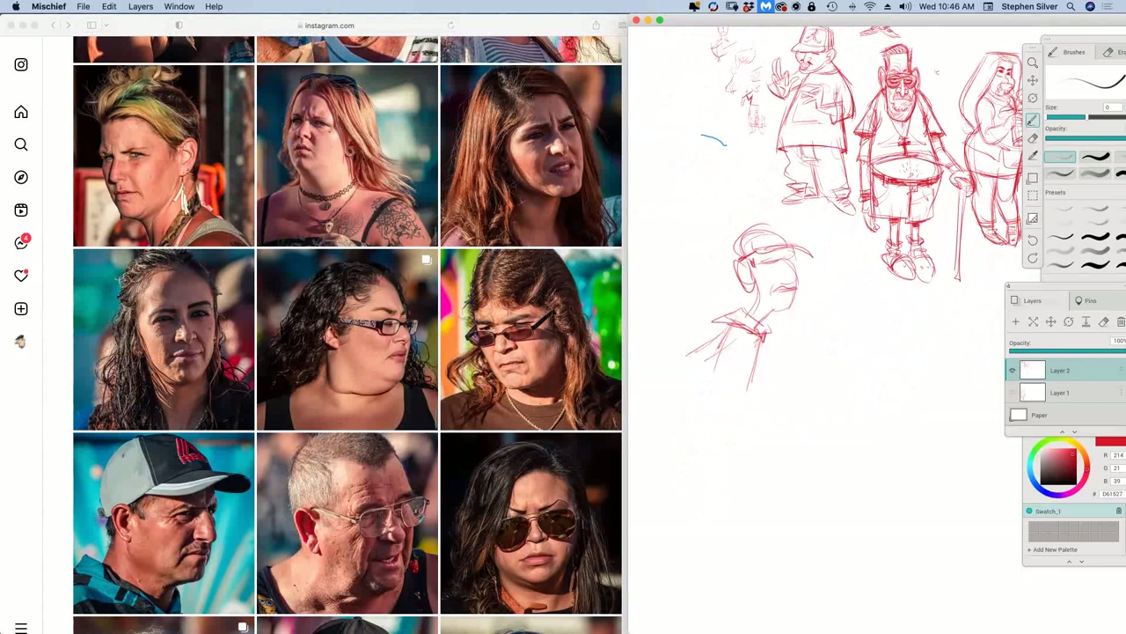
{"action": "mouse_move", "coordinate": [714, 406]}
{"action": "left_mouse_down"}
{"action": "mouse_move", "coordinate": [778, 438]}
{"action": "mouse_move", "coordinate": [750, 444]}
{"action": "mouse_move", "coordinate": [806, 489]}
{"action": "left_mouse_up"}
{"action": "mouse_move", "coordinate": [757, 431]}
{"action": "left_mouse_down"}
{"action": "mouse_move", "coordinate": [824, 466]}
{"action": "mouse_move", "coordinate": [829, 479]}
{"action": "mouse_move", "coordinate": [805, 493]}
{"action": "left_mouse_up"}
{"action": "left_click_drag", "start_coordinate": [741, 423], "coordinate": [713, 408]}
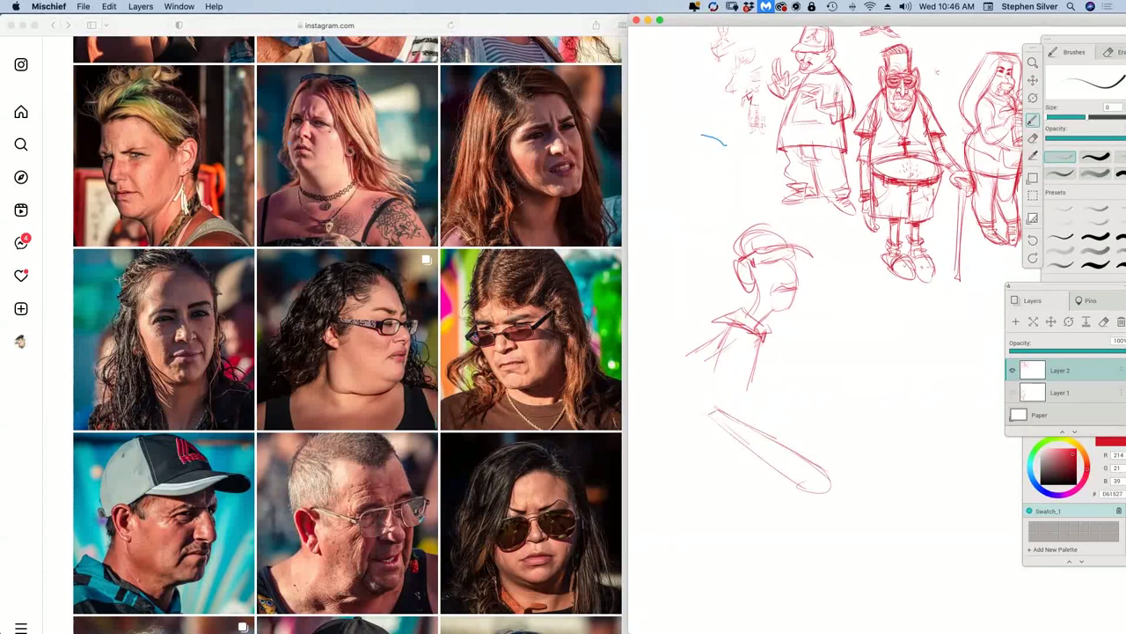
{"action": "mouse_move", "coordinate": [778, 344]}
{"action": "left_mouse_down"}
{"action": "mouse_move", "coordinate": [762, 392]}
{"action": "mouse_move", "coordinate": [850, 338]}
{"action": "mouse_move", "coordinate": [808, 357]}
{"action": "mouse_move", "coordinate": [845, 363]}
{"action": "mouse_move", "coordinate": [819, 349]}
{"action": "mouse_move", "coordinate": [837, 352]}
{"action": "left_mouse_up"}
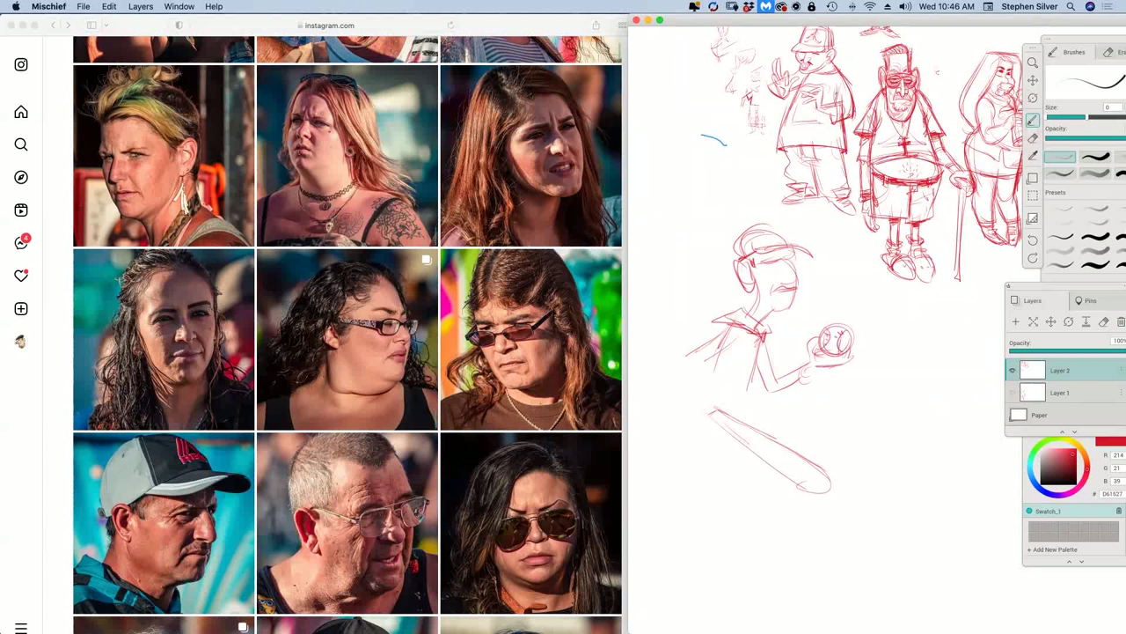
Step: Draw the near arm bent down to grip the bat handle, and add the sleeve and torso lines
{"action": "mouse_move", "coordinate": [695, 351]}
{"action": "left_mouse_down"}
{"action": "mouse_move", "coordinate": [673, 361]}
{"action": "mouse_move", "coordinate": [695, 413]}
{"action": "left_mouse_up"}
{"action": "mouse_move", "coordinate": [706, 396]}
{"action": "left_mouse_down"}
{"action": "mouse_move", "coordinate": [727, 410]}
{"action": "mouse_move", "coordinate": [693, 426]}
{"action": "mouse_move", "coordinate": [708, 405]}
{"action": "left_mouse_up"}
{"action": "mouse_move", "coordinate": [695, 363]}
{"action": "left_mouse_down"}
{"action": "mouse_move", "coordinate": [739, 349]}
{"action": "mouse_move", "coordinate": [743, 333]}
{"action": "left_mouse_up"}
{"action": "left_click_drag", "start_coordinate": [739, 335], "coordinate": [745, 395]}
{"action": "left_click_drag", "start_coordinate": [756, 351], "coordinate": [743, 399]}
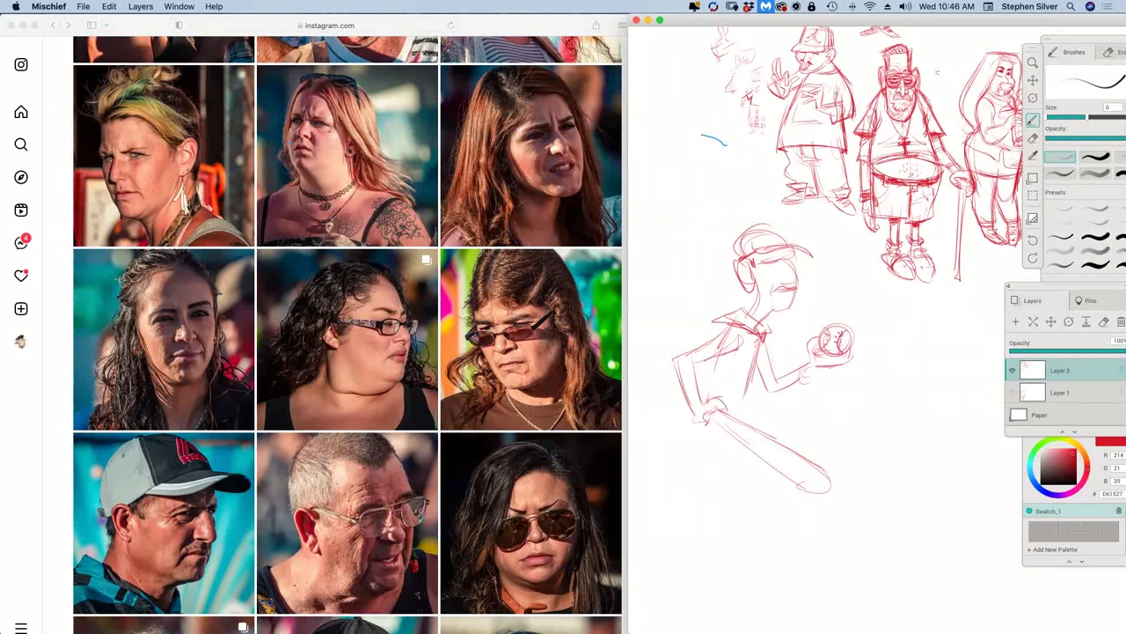
Step: Strengthen the man's shoulder, face profile, jaw and neck, and darken the cap with its brim
{"action": "left_click_drag", "start_coordinate": [720, 315], "coordinate": [706, 342]}
{"action": "mouse_move", "coordinate": [799, 261]}
{"action": "left_mouse_down"}
{"action": "mouse_move", "coordinate": [789, 279]}
{"action": "mouse_move", "coordinate": [801, 283]}
{"action": "left_mouse_up"}
{"action": "mouse_move", "coordinate": [792, 293]}
{"action": "left_mouse_down"}
{"action": "mouse_move", "coordinate": [790, 312]}
{"action": "mouse_move", "coordinate": [767, 310]}
{"action": "mouse_move", "coordinate": [754, 327]}
{"action": "mouse_move", "coordinate": [767, 330]}
{"action": "left_mouse_up"}
{"action": "left_click_drag", "start_coordinate": [755, 278], "coordinate": [743, 320]}
{"action": "left_click_drag", "start_coordinate": [747, 241], "coordinate": [735, 271]}
{"action": "mouse_move", "coordinate": [734, 241]}
{"action": "left_mouse_down"}
{"action": "mouse_move", "coordinate": [738, 251]}
{"action": "mouse_move", "coordinate": [777, 229]}
{"action": "mouse_move", "coordinate": [784, 244]}
{"action": "mouse_move", "coordinate": [773, 252]}
{"action": "mouse_move", "coordinate": [820, 250]}
{"action": "left_mouse_up"}
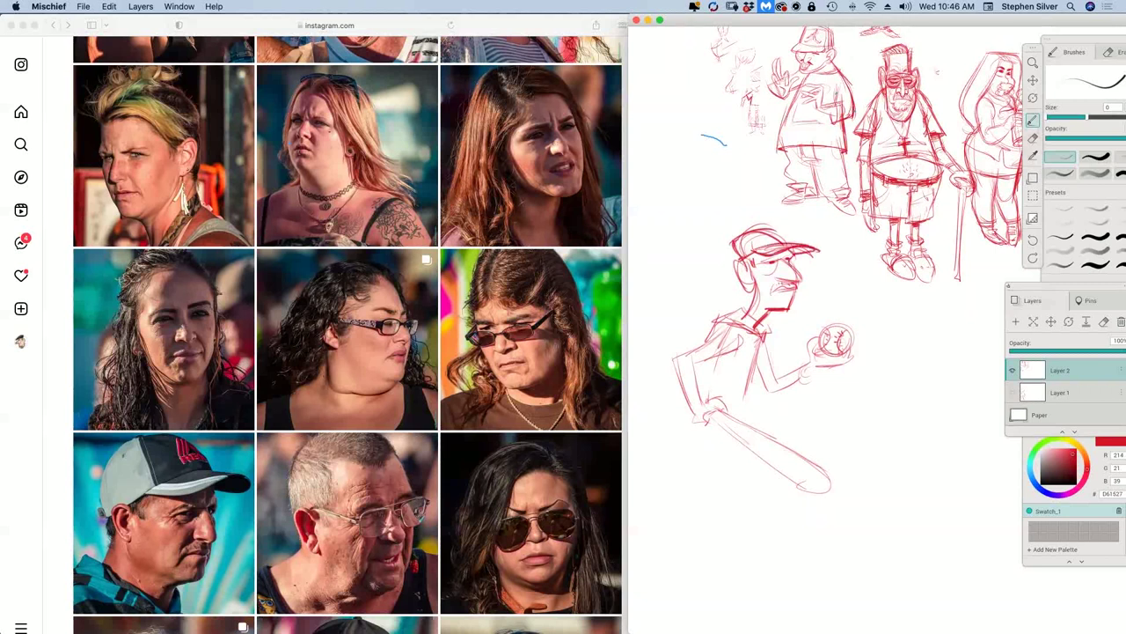
Step: Reinforce the near shoulder and arm, the hand gripping the handle, and the outline of the bat
{"action": "mouse_move", "coordinate": [753, 304]}
{"action": "left_mouse_down"}
{"action": "mouse_move", "coordinate": [706, 327]}
{"action": "mouse_move", "coordinate": [720, 337]}
{"action": "left_mouse_up"}
{"action": "mouse_move", "coordinate": [719, 338]}
{"action": "left_mouse_down"}
{"action": "mouse_move", "coordinate": [671, 357]}
{"action": "mouse_move", "coordinate": [679, 391]}
{"action": "mouse_move", "coordinate": [699, 380]}
{"action": "mouse_move", "coordinate": [703, 355]}
{"action": "mouse_move", "coordinate": [737, 352]}
{"action": "mouse_move", "coordinate": [775, 377]}
{"action": "mouse_move", "coordinate": [782, 367]}
{"action": "mouse_move", "coordinate": [791, 378]}
{"action": "mouse_move", "coordinate": [768, 392]}
{"action": "mouse_move", "coordinate": [801, 383]}
{"action": "mouse_move", "coordinate": [748, 409]}
{"action": "mouse_move", "coordinate": [714, 389]}
{"action": "mouse_move", "coordinate": [729, 412]}
{"action": "mouse_move", "coordinate": [695, 427]}
{"action": "left_mouse_up"}
{"action": "mouse_move", "coordinate": [706, 416]}
{"action": "left_mouse_down"}
{"action": "mouse_move", "coordinate": [702, 430]}
{"action": "mouse_move", "coordinate": [714, 432]}
{"action": "left_mouse_up"}
{"action": "left_click_drag", "start_coordinate": [694, 427], "coordinate": [715, 436]}
{"action": "mouse_move", "coordinate": [705, 437]}
{"action": "left_mouse_down"}
{"action": "mouse_move", "coordinate": [725, 427]}
{"action": "mouse_move", "coordinate": [758, 442]}
{"action": "left_mouse_up"}
{"action": "mouse_move", "coordinate": [725, 401]}
{"action": "left_mouse_down"}
{"action": "mouse_move", "coordinate": [814, 500]}
{"action": "mouse_move", "coordinate": [830, 484]}
{"action": "left_mouse_up"}
{"action": "left_click_drag", "start_coordinate": [776, 450], "coordinate": [797, 491]}
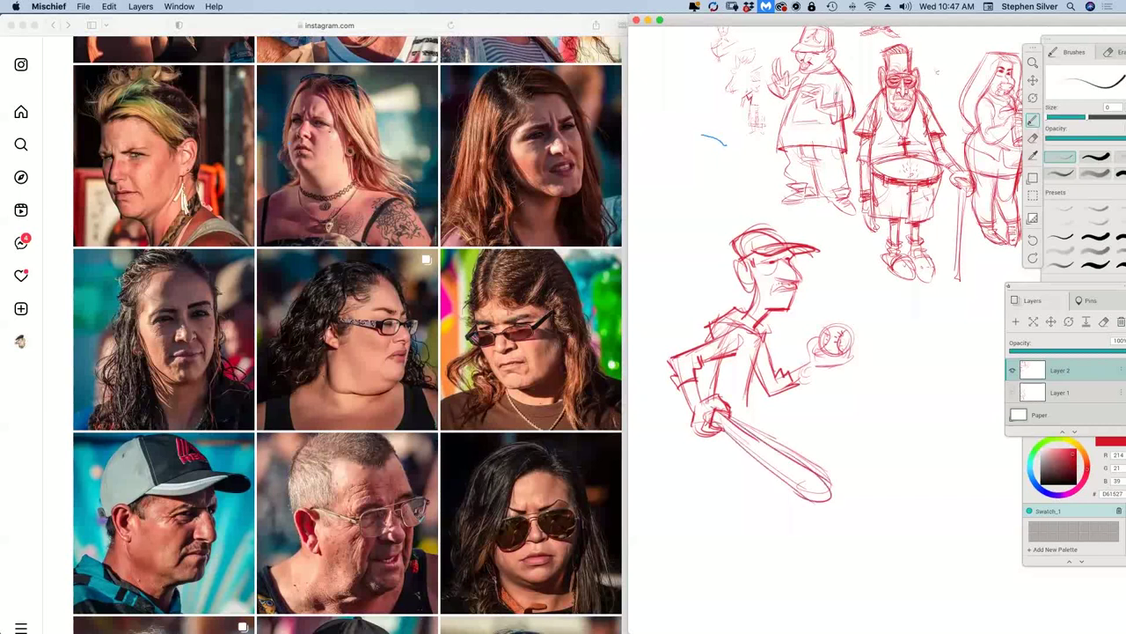
Step: Sketch the man's lower torso down to the hips and shirt hem, and darken his collar
{"action": "mouse_move", "coordinate": [704, 398]}
{"action": "left_mouse_down"}
{"action": "mouse_move", "coordinate": [690, 408]}
{"action": "mouse_move", "coordinate": [672, 398]}
{"action": "mouse_move", "coordinate": [692, 411]}
{"action": "left_mouse_up"}
{"action": "mouse_move", "coordinate": [737, 339]}
{"action": "left_mouse_down"}
{"action": "mouse_move", "coordinate": [756, 437]}
{"action": "mouse_move", "coordinate": [713, 462]}
{"action": "left_mouse_up"}
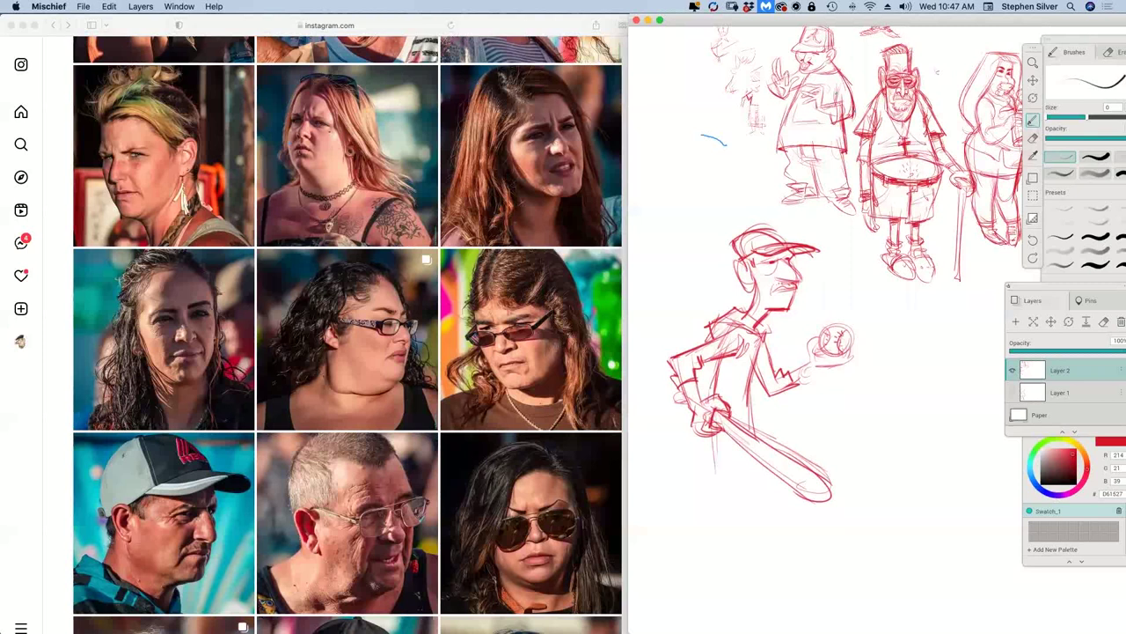
{"action": "left_click_drag", "start_coordinate": [762, 435], "coordinate": [773, 509]}
{"action": "mouse_move", "coordinate": [712, 444]}
{"action": "left_mouse_down"}
{"action": "mouse_move", "coordinate": [710, 479]}
{"action": "mouse_move", "coordinate": [732, 466]}
{"action": "left_mouse_up"}
{"action": "left_click_drag", "start_coordinate": [745, 315], "coordinate": [755, 338]}
{"action": "left_click_drag", "start_coordinate": [764, 325], "coordinate": [757, 344]}
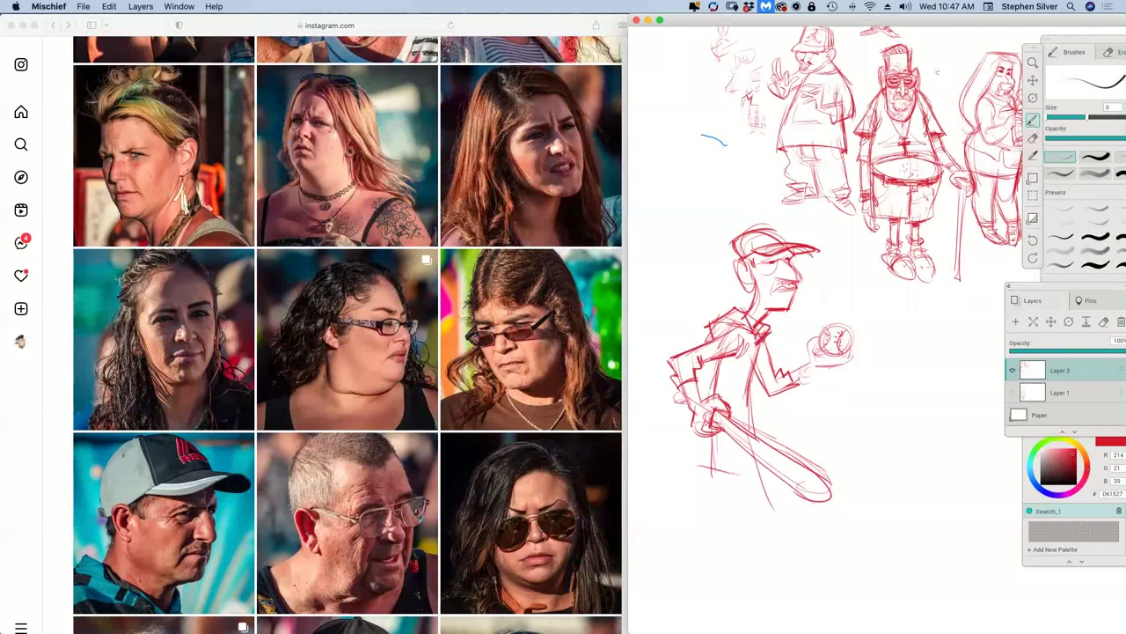
{"action": "left_click_drag", "start_coordinate": [743, 272], "coordinate": [748, 280]}
Step: Draw the man's rear trouser leg from the waist down and outline its shoe
{"action": "left_click_drag", "start_coordinate": [713, 436], "coordinate": [713, 495]}
{"action": "left_click_drag", "start_coordinate": [703, 411], "coordinate": [703, 502]}
{"action": "left_click_drag", "start_coordinate": [728, 465], "coordinate": [728, 505]}
{"action": "left_click_drag", "start_coordinate": [709, 447], "coordinate": [709, 502]}
{"action": "mouse_move", "coordinate": [704, 465]}
{"action": "left_mouse_down"}
{"action": "mouse_move", "coordinate": [706, 508]}
{"action": "mouse_move", "coordinate": [668, 543]}
{"action": "left_mouse_up"}
{"action": "mouse_move", "coordinate": [706, 498]}
{"action": "left_mouse_down"}
{"action": "mouse_move", "coordinate": [692, 515]}
{"action": "mouse_move", "coordinate": [709, 547]}
{"action": "left_mouse_up"}
{"action": "left_click_drag", "start_coordinate": [736, 508], "coordinate": [706, 563]}
{"action": "mouse_move", "coordinate": [693, 521]}
{"action": "left_mouse_down"}
{"action": "mouse_move", "coordinate": [660, 567]}
{"action": "mouse_move", "coordinate": [727, 586]}
{"action": "mouse_move", "coordinate": [665, 584]}
{"action": "left_mouse_up"}
{"action": "mouse_move", "coordinate": [665, 580]}
{"action": "left_mouse_down"}
{"action": "mouse_move", "coordinate": [690, 593]}
{"action": "mouse_move", "coordinate": [738, 574]}
{"action": "mouse_move", "coordinate": [741, 596]}
{"action": "mouse_move", "coordinate": [731, 501]}
{"action": "left_mouse_up"}
Step: Draw the man's front trouser leg below the bat, with its long pointed shoe and the shirt hem
{"action": "mouse_move", "coordinate": [725, 449]}
{"action": "left_mouse_down"}
{"action": "mouse_move", "coordinate": [727, 510]}
{"action": "mouse_move", "coordinate": [757, 508]}
{"action": "mouse_move", "coordinate": [748, 503]}
{"action": "mouse_move", "coordinate": [778, 547]}
{"action": "left_mouse_up"}
{"action": "left_click_drag", "start_coordinate": [764, 471], "coordinate": [779, 558]}
{"action": "mouse_move", "coordinate": [744, 489]}
{"action": "left_mouse_down"}
{"action": "mouse_move", "coordinate": [750, 551]}
{"action": "mouse_move", "coordinate": [785, 553]}
{"action": "mouse_move", "coordinate": [776, 570]}
{"action": "mouse_move", "coordinate": [831, 572]}
{"action": "left_mouse_up"}
{"action": "mouse_move", "coordinate": [756, 563]}
{"action": "left_mouse_down"}
{"action": "mouse_move", "coordinate": [811, 570]}
{"action": "mouse_move", "coordinate": [802, 565]}
{"action": "left_mouse_up"}
{"action": "left_click_drag", "start_coordinate": [802, 565], "coordinate": [825, 571]}
{"action": "mouse_move", "coordinate": [731, 453]}
{"action": "left_mouse_down"}
{"action": "mouse_move", "coordinate": [740, 478]}
{"action": "mouse_move", "coordinate": [760, 463]}
{"action": "left_mouse_up"}
Step: Reinforce the contours of both trouser legs, the shirt front and the front shoe
{"action": "mouse_move", "coordinate": [713, 460]}
{"action": "left_mouse_down"}
{"action": "mouse_move", "coordinate": [757, 466]}
{"action": "mouse_move", "coordinate": [742, 544]}
{"action": "left_mouse_up"}
{"action": "left_click_drag", "start_coordinate": [746, 497], "coordinate": [755, 569]}
{"action": "left_click_drag", "start_coordinate": [755, 466], "coordinate": [774, 568]}
{"action": "left_click_drag", "start_coordinate": [769, 519], "coordinate": [772, 555]}
{"action": "mouse_move", "coordinate": [760, 347]}
{"action": "left_mouse_down"}
{"action": "mouse_move", "coordinate": [753, 459]}
{"action": "mouse_move", "coordinate": [764, 477]}
{"action": "left_mouse_up"}
{"action": "left_click_drag", "start_coordinate": [729, 438], "coordinate": [707, 558]}
{"action": "mouse_move", "coordinate": [726, 516]}
{"action": "left_mouse_down"}
{"action": "mouse_move", "coordinate": [706, 577]}
{"action": "mouse_move", "coordinate": [664, 583]}
{"action": "mouse_move", "coordinate": [697, 568]}
{"action": "mouse_move", "coordinate": [750, 587]}
{"action": "mouse_move", "coordinate": [735, 598]}
{"action": "mouse_move", "coordinate": [830, 579]}
{"action": "left_mouse_up"}
Step: Add lines to the near sleeve and forearm, and define the raised hand's fingers around the baseball
{"action": "mouse_move", "coordinate": [716, 360]}
{"action": "left_mouse_down"}
{"action": "mouse_move", "coordinate": [711, 396]}
{"action": "mouse_move", "coordinate": [681, 418]}
{"action": "left_mouse_up"}
{"action": "mouse_move", "coordinate": [691, 364]}
{"action": "left_mouse_down"}
{"action": "mouse_move", "coordinate": [678, 410]}
{"action": "mouse_move", "coordinate": [699, 427]}
{"action": "left_mouse_up"}
{"action": "mouse_move", "coordinate": [799, 380]}
{"action": "left_mouse_down"}
{"action": "mouse_move", "coordinate": [822, 369]}
{"action": "mouse_move", "coordinate": [822, 322]}
{"action": "mouse_move", "coordinate": [808, 358]}
{"action": "mouse_move", "coordinate": [859, 348]}
{"action": "mouse_move", "coordinate": [857, 321]}
{"action": "left_mouse_up"}
{"action": "left_click_drag", "start_coordinate": [857, 320], "coordinate": [843, 354]}
{"action": "left_click_drag", "start_coordinate": [820, 334], "coordinate": [831, 357]}
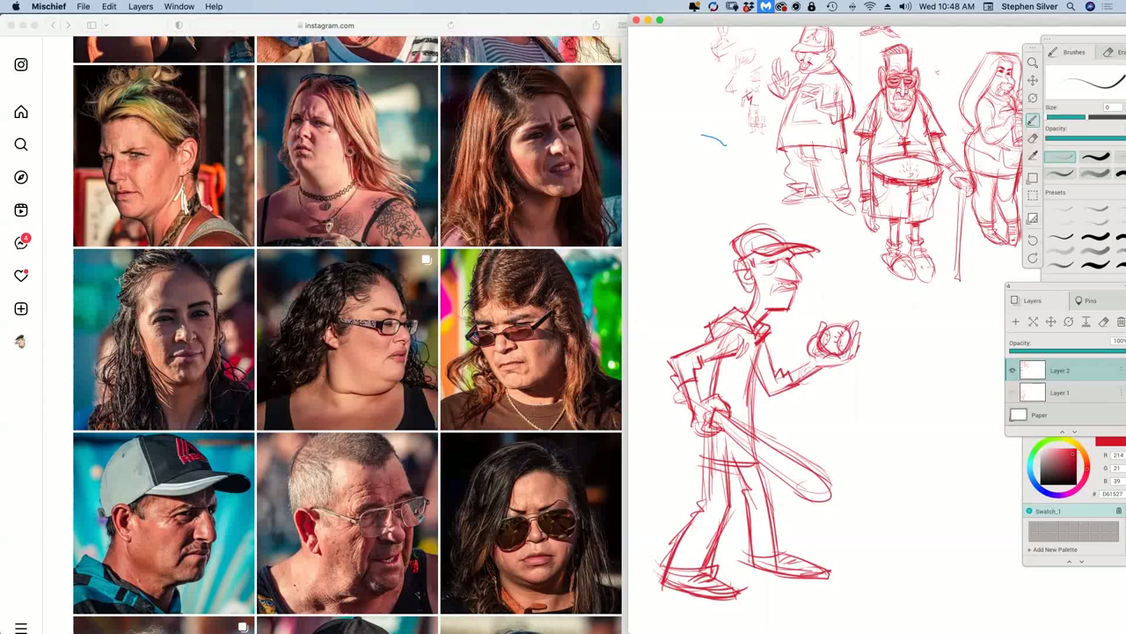
Step: Refine the man's eye area, cap panel and neck, and darken the sleeve of the raised arm
{"action": "left_click_drag", "start_coordinate": [761, 261], "coordinate": [777, 257]}
{"action": "left_click_drag", "start_coordinate": [749, 234], "coordinate": [745, 253]}
{"action": "mouse_move", "coordinate": [752, 240]}
{"action": "left_mouse_down"}
{"action": "mouse_move", "coordinate": [748, 254]}
{"action": "mouse_move", "coordinate": [772, 234]}
{"action": "left_mouse_up"}
{"action": "mouse_move", "coordinate": [744, 261]}
{"action": "left_mouse_down"}
{"action": "mouse_move", "coordinate": [731, 264]}
{"action": "mouse_move", "coordinate": [745, 288]}
{"action": "mouse_move", "coordinate": [755, 282]}
{"action": "mouse_move", "coordinate": [751, 343]}
{"action": "mouse_move", "coordinate": [726, 345]}
{"action": "mouse_move", "coordinate": [751, 358]}
{"action": "mouse_move", "coordinate": [726, 337]}
{"action": "mouse_move", "coordinate": [709, 347]}
{"action": "mouse_move", "coordinate": [712, 374]}
{"action": "left_mouse_up"}
{"action": "mouse_move", "coordinate": [767, 343]}
{"action": "left_mouse_down"}
{"action": "mouse_move", "coordinate": [765, 377]}
{"action": "mouse_move", "coordinate": [795, 384]}
{"action": "left_mouse_up"}
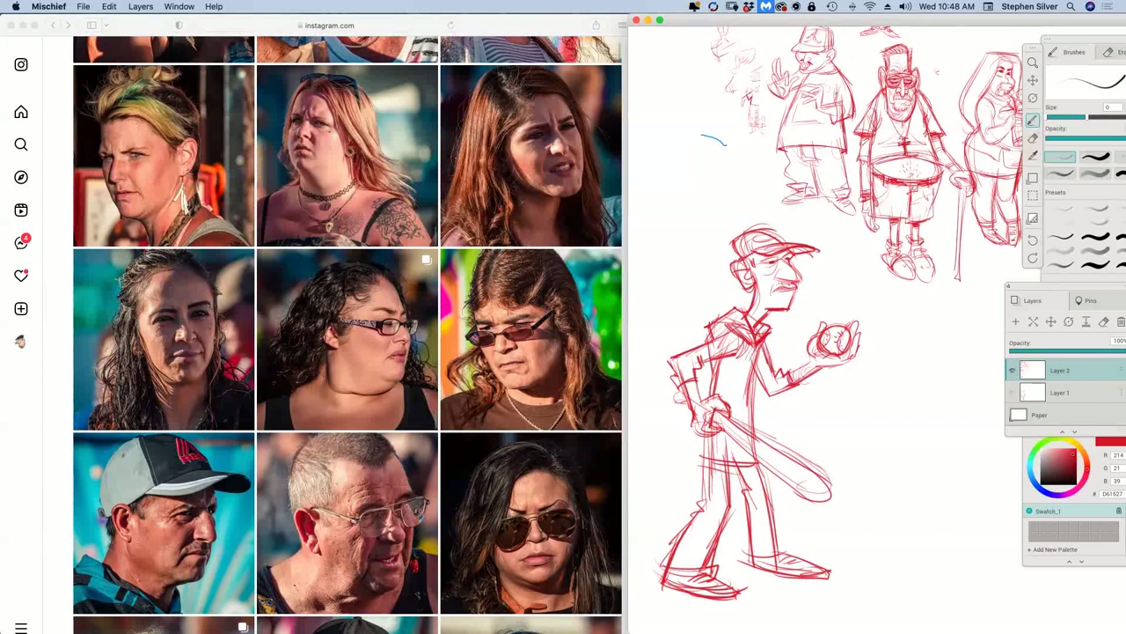
Step: Darken the shirt front and trouser legs, add folds at the trouser cuffs, and touch up the cap
{"action": "left_click_drag", "start_coordinate": [755, 349], "coordinate": [765, 492]}
{"action": "left_click_drag", "start_coordinate": [706, 427], "coordinate": [707, 493]}
{"action": "mouse_move", "coordinate": [709, 446]}
{"action": "left_mouse_down"}
{"action": "mouse_move", "coordinate": [707, 506]}
{"action": "mouse_move", "coordinate": [663, 567]}
{"action": "mouse_move", "coordinate": [709, 538]}
{"action": "mouse_move", "coordinate": [704, 561]}
{"action": "left_mouse_up"}
{"action": "left_click_drag", "start_coordinate": [711, 521], "coordinate": [713, 577]}
{"action": "left_click_drag", "start_coordinate": [747, 521], "coordinate": [748, 574]}
{"action": "mouse_move", "coordinate": [774, 514]}
{"action": "left_mouse_down"}
{"action": "mouse_move", "coordinate": [792, 561]}
{"action": "mouse_move", "coordinate": [764, 558]}
{"action": "left_mouse_up"}
{"action": "left_click_drag", "start_coordinate": [780, 532], "coordinate": [784, 540]}
{"action": "left_click_drag", "start_coordinate": [763, 469], "coordinate": [759, 498]}
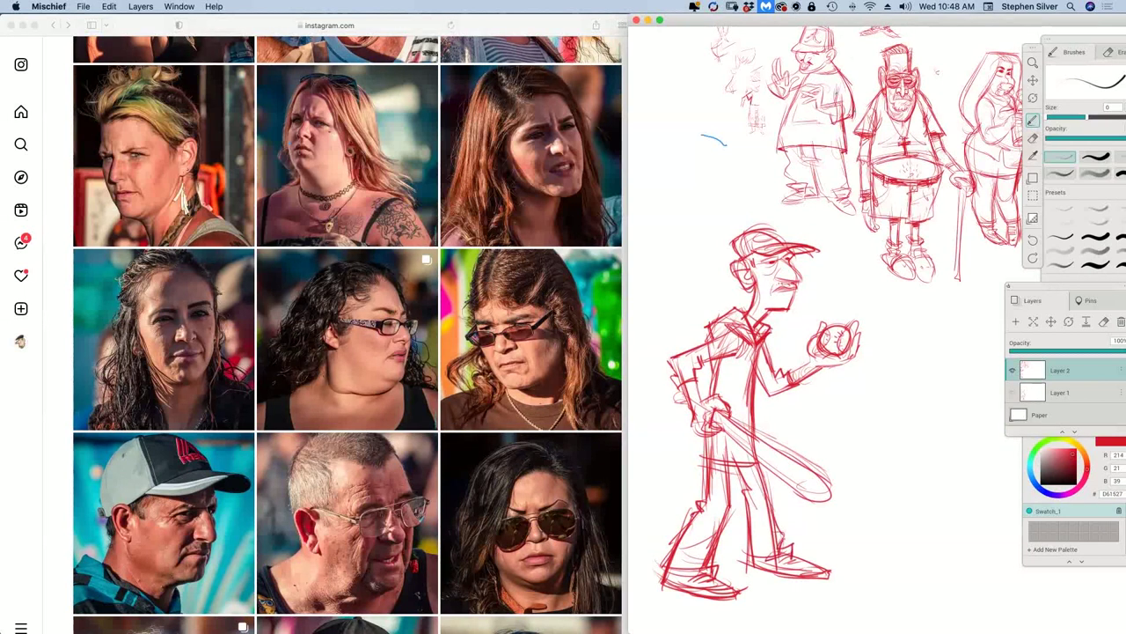
{"action": "left_click_drag", "start_coordinate": [788, 252], "coordinate": [802, 249]}
{"action": "left_click_drag", "start_coordinate": [731, 235], "coordinate": [741, 230]}
Step: In the empty space beside the baseball man, sketch a heavy woman's rounded head with glasses, lips and chin
{"action": "key", "text": "space"}
{"action": "mouse_move", "coordinate": [910, 475]}
{"action": "left_mouse_down"}
{"action": "mouse_move", "coordinate": [870, 460]}
{"action": "mouse_move", "coordinate": [852, 430]}
{"action": "mouse_move", "coordinate": [861, 393]}
{"action": "mouse_move", "coordinate": [835, 395]}
{"action": "left_mouse_up"}
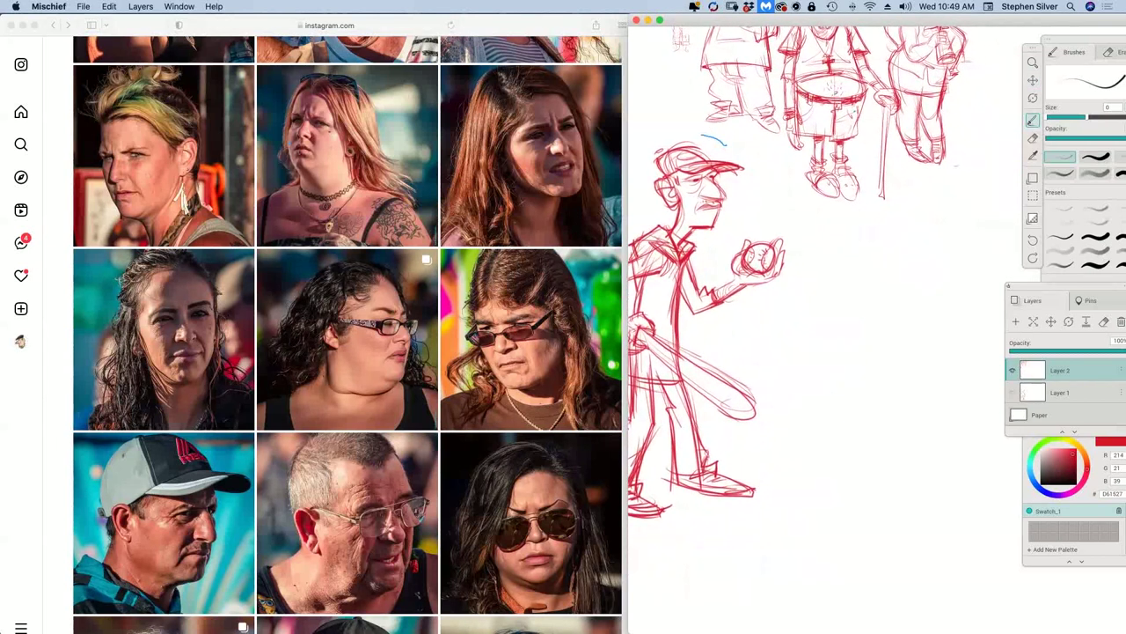
{"action": "mouse_move", "coordinate": [866, 251]}
{"action": "left_mouse_down"}
{"action": "mouse_move", "coordinate": [915, 257]}
{"action": "mouse_move", "coordinate": [936, 299]}
{"action": "left_mouse_up"}
{"action": "mouse_move", "coordinate": [856, 299]}
{"action": "left_mouse_down"}
{"action": "mouse_move", "coordinate": [919, 327]}
{"action": "mouse_move", "coordinate": [936, 319]}
{"action": "left_mouse_up"}
{"action": "mouse_move", "coordinate": [906, 274]}
{"action": "left_mouse_down"}
{"action": "mouse_move", "coordinate": [929, 281]}
{"action": "mouse_move", "coordinate": [916, 295]}
{"action": "mouse_move", "coordinate": [919, 273]}
{"action": "mouse_move", "coordinate": [887, 285]}
{"action": "mouse_move", "coordinate": [912, 270]}
{"action": "mouse_move", "coordinate": [934, 284]}
{"action": "left_mouse_up"}
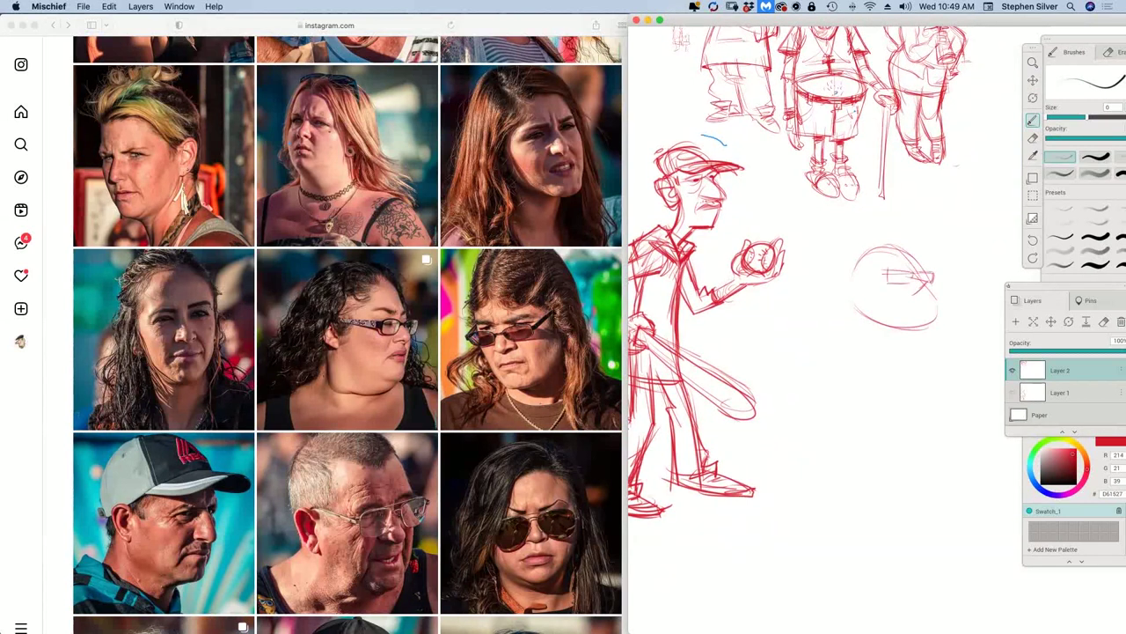
{"action": "mouse_move", "coordinate": [929, 296]}
{"action": "left_mouse_down"}
{"action": "mouse_move", "coordinate": [900, 306]}
{"action": "mouse_move", "coordinate": [917, 298]}
{"action": "left_mouse_up"}
{"action": "mouse_move", "coordinate": [935, 286]}
{"action": "left_mouse_down"}
{"action": "mouse_move", "coordinate": [929, 322]}
{"action": "mouse_move", "coordinate": [904, 327]}
{"action": "left_mouse_up"}
Step: Add the woman's ear, swept-back hair falling to the shoulder, and eyebrows above the glasses
{"action": "left_click_drag", "start_coordinate": [859, 274], "coordinate": [861, 297]}
{"action": "mouse_move", "coordinate": [880, 253]}
{"action": "left_mouse_down"}
{"action": "mouse_move", "coordinate": [896, 245]}
{"action": "mouse_move", "coordinate": [873, 259]}
{"action": "left_mouse_up"}
{"action": "mouse_move", "coordinate": [857, 264]}
{"action": "left_mouse_down"}
{"action": "mouse_move", "coordinate": [873, 247]}
{"action": "mouse_move", "coordinate": [793, 329]}
{"action": "left_mouse_up"}
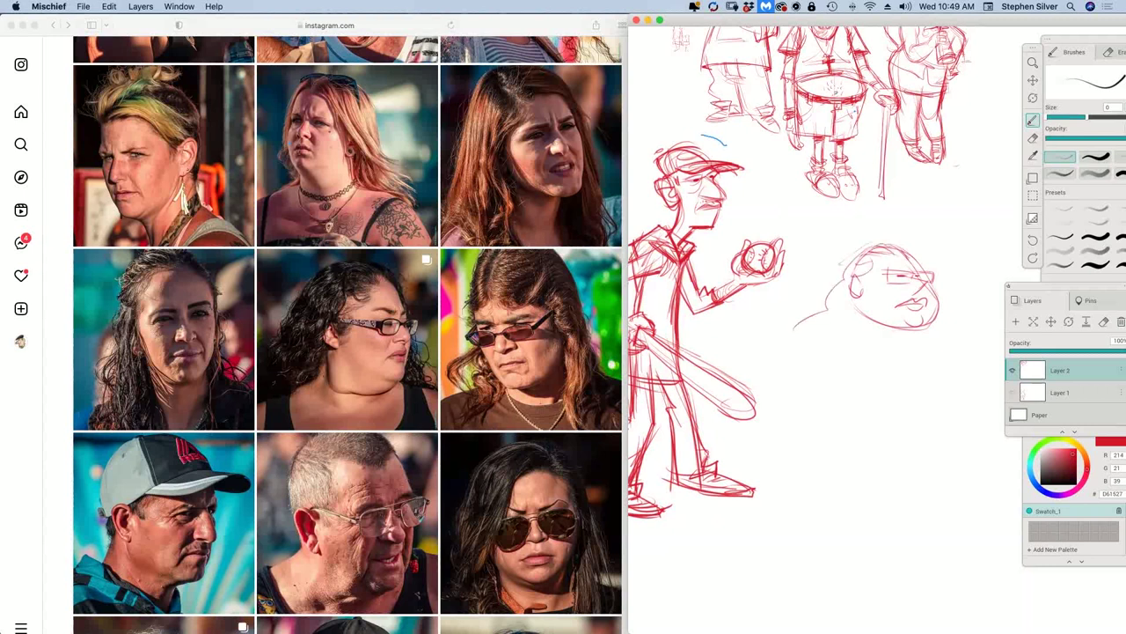
{"action": "left_click_drag", "start_coordinate": [883, 263], "coordinate": [905, 266]}
{"action": "left_click_drag", "start_coordinate": [895, 261], "coordinate": [904, 267]}
Step: Draw the woman's double chin, thick neck, sloping shoulders and the curve of her neckline
{"action": "mouse_move", "coordinate": [859, 323]}
{"action": "left_mouse_down"}
{"action": "mouse_move", "coordinate": [919, 336]}
{"action": "mouse_move", "coordinate": [929, 318]}
{"action": "mouse_move", "coordinate": [962, 341]}
{"action": "left_mouse_up"}
{"action": "left_click_drag", "start_coordinate": [854, 315], "coordinate": [800, 343]}
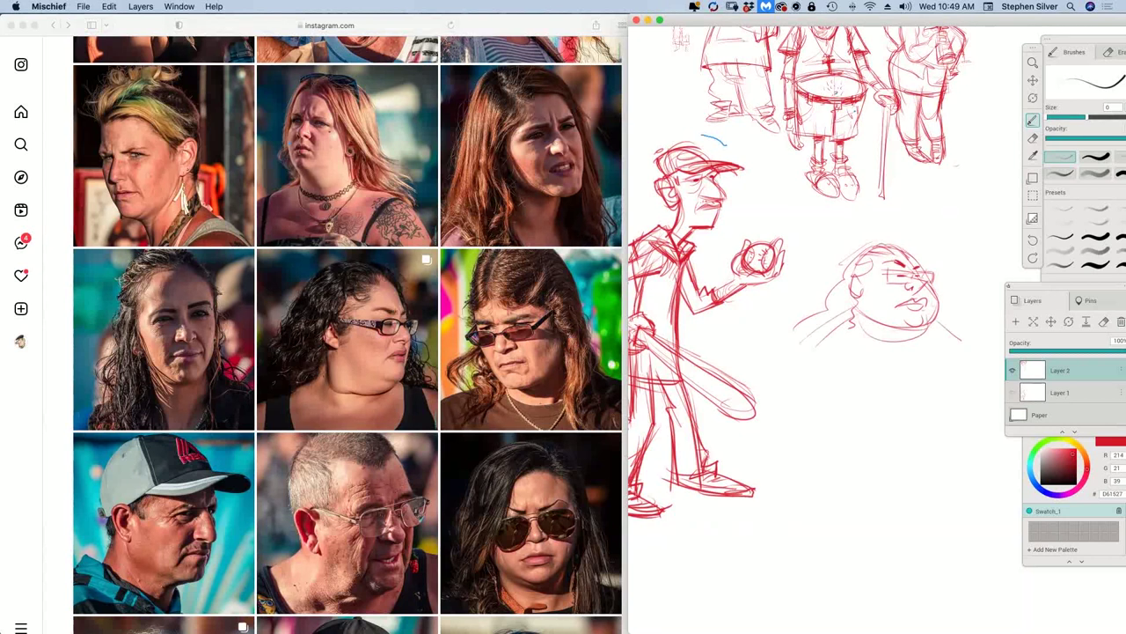
{"action": "mouse_move", "coordinate": [931, 315]}
{"action": "left_mouse_down"}
{"action": "mouse_move", "coordinate": [973, 336]}
{"action": "mouse_move", "coordinate": [848, 320]}
{"action": "mouse_move", "coordinate": [858, 347]}
{"action": "mouse_move", "coordinate": [953, 353]}
{"action": "left_mouse_up"}
{"action": "left_click_drag", "start_coordinate": [833, 323], "coordinate": [828, 346]}
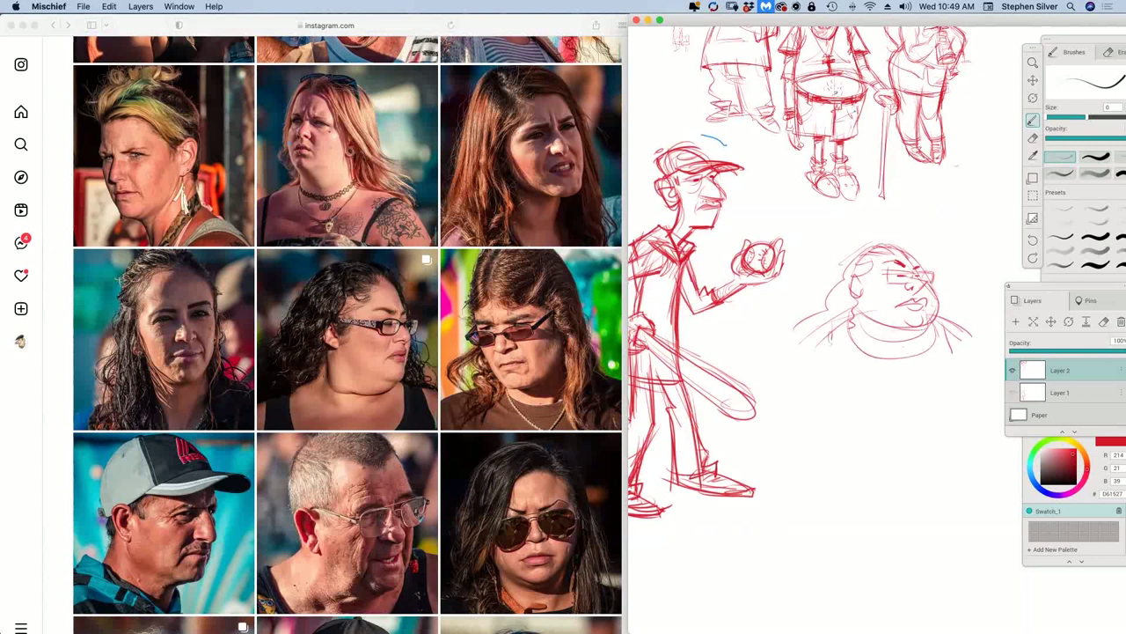
Step: Sketch the woman's upper arms, wide bust and widening belly, moving the Layers panel clear of the drawing
{"action": "left_click_drag", "start_coordinate": [855, 388], "coordinate": [924, 391]}
{"action": "left_click_drag", "start_coordinate": [968, 335], "coordinate": [1000, 379]}
{"action": "left_click_drag", "start_coordinate": [1025, 287], "coordinate": [1104, 294]}
{"action": "left_click_drag", "start_coordinate": [811, 337], "coordinate": [778, 407]}
{"action": "mouse_move", "coordinate": [852, 398]}
{"action": "left_mouse_down"}
{"action": "mouse_move", "coordinate": [952, 396]}
{"action": "mouse_move", "coordinate": [971, 412]}
{"action": "mouse_move", "coordinate": [812, 438]}
{"action": "mouse_move", "coordinate": [908, 433]}
{"action": "mouse_move", "coordinate": [962, 450]}
{"action": "left_mouse_up"}
{"action": "left_click_drag", "start_coordinate": [977, 401], "coordinate": [986, 442]}
{"action": "mouse_move", "coordinate": [831, 352]}
{"action": "left_mouse_down"}
{"action": "mouse_move", "coordinate": [827, 380]}
{"action": "mouse_move", "coordinate": [876, 401]}
{"action": "mouse_move", "coordinate": [934, 387]}
{"action": "mouse_move", "coordinate": [978, 406]}
{"action": "left_mouse_up"}
{"action": "mouse_move", "coordinate": [959, 350]}
{"action": "left_mouse_down"}
{"action": "mouse_move", "coordinate": [987, 405]}
{"action": "mouse_move", "coordinate": [967, 414]}
{"action": "left_mouse_up"}
{"action": "left_click_drag", "start_coordinate": [827, 388], "coordinate": [812, 455]}
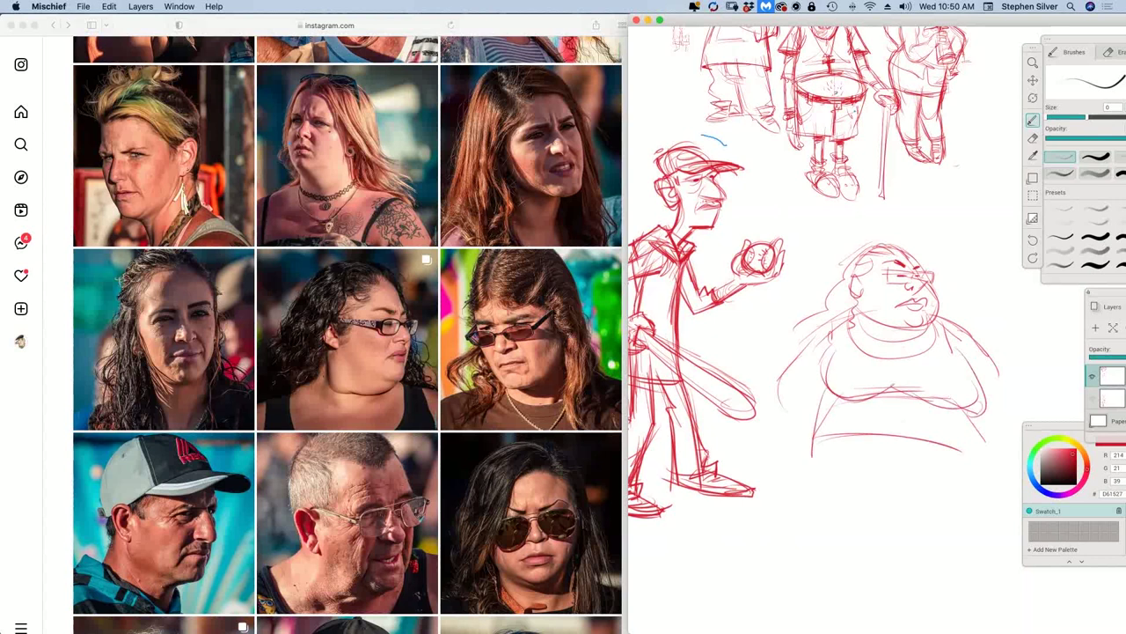
Step: Sketch the seated heavy woman's belly side and large rounded near thigh and knee below her torso
{"action": "left_click_drag", "start_coordinate": [819, 413], "coordinate": [815, 460]}
{"action": "mouse_move", "coordinate": [817, 438]}
{"action": "left_mouse_down"}
{"action": "mouse_move", "coordinate": [859, 434]}
{"action": "mouse_move", "coordinate": [975, 462]}
{"action": "mouse_move", "coordinate": [771, 469]}
{"action": "left_mouse_up"}
{"action": "mouse_move", "coordinate": [816, 431]}
{"action": "left_mouse_down"}
{"action": "mouse_move", "coordinate": [766, 464]}
{"action": "mouse_move", "coordinate": [874, 490]}
{"action": "left_mouse_up"}
{"action": "left_click_drag", "start_coordinate": [822, 488], "coordinate": [870, 484]}
{"action": "mouse_move", "coordinate": [788, 443]}
{"action": "left_mouse_down"}
{"action": "mouse_move", "coordinate": [773, 495]}
{"action": "mouse_move", "coordinate": [796, 517]}
{"action": "left_mouse_up"}
{"action": "left_click_drag", "start_coordinate": [873, 485], "coordinate": [836, 526]}
Step: Draw the woman's near calf tapering down to a small pointed foot
{"action": "left_click_drag", "start_coordinate": [766, 495], "coordinate": [796, 545]}
{"action": "mouse_move", "coordinate": [787, 513]}
{"action": "left_mouse_down"}
{"action": "mouse_move", "coordinate": [833, 546]}
{"action": "mouse_move", "coordinate": [840, 527]}
{"action": "left_mouse_up"}
{"action": "mouse_move", "coordinate": [852, 509]}
{"action": "left_mouse_down"}
{"action": "mouse_move", "coordinate": [837, 552]}
{"action": "mouse_move", "coordinate": [806, 570]}
{"action": "mouse_move", "coordinate": [829, 554]}
{"action": "mouse_move", "coordinate": [828, 564]}
{"action": "left_mouse_up"}
{"action": "left_click_drag", "start_coordinate": [804, 563], "coordinate": [828, 553]}
{"action": "mouse_move", "coordinate": [828, 565]}
{"action": "left_mouse_down"}
{"action": "mouse_move", "coordinate": [850, 540]}
{"action": "mouse_move", "coordinate": [838, 552]}
{"action": "left_mouse_up"}
{"action": "left_click_drag", "start_coordinate": [871, 498], "coordinate": [825, 517]}
Step: Draw the woman's inner thigh, the belly hanging over her lap, and her far forearm
{"action": "left_click_drag", "start_coordinate": [843, 447], "coordinate": [853, 509]}
{"action": "mouse_move", "coordinate": [849, 449]}
{"action": "left_mouse_down"}
{"action": "mouse_move", "coordinate": [846, 516]}
{"action": "mouse_move", "coordinate": [859, 490]}
{"action": "left_mouse_up"}
{"action": "left_click_drag", "start_coordinate": [861, 493], "coordinate": [953, 498]}
{"action": "mouse_move", "coordinate": [910, 462]}
{"action": "left_mouse_down"}
{"action": "mouse_move", "coordinate": [968, 435]}
{"action": "mouse_move", "coordinate": [980, 443]}
{"action": "left_mouse_up"}
{"action": "left_click_drag", "start_coordinate": [878, 450], "coordinate": [986, 436]}
{"action": "mouse_move", "coordinate": [964, 396]}
{"action": "left_mouse_down"}
{"action": "mouse_move", "coordinate": [1005, 446]}
{"action": "mouse_move", "coordinate": [1104, 416]}
{"action": "mouse_move", "coordinate": [977, 427]}
{"action": "mouse_move", "coordinate": [1005, 462]}
{"action": "left_mouse_up"}
{"action": "left_click_drag", "start_coordinate": [964, 418], "coordinate": [998, 447]}
{"action": "left_click_drag", "start_coordinate": [817, 425], "coordinate": [892, 439]}
Step: Draw the woman's near arm with its hand and fingers resting on the knee, and reinforce the shoulder line
{"action": "left_click_drag", "start_coordinate": [822, 381], "coordinate": [798, 436]}
{"action": "left_click_drag", "start_coordinate": [820, 395], "coordinate": [811, 414]}
{"action": "left_click_drag", "start_coordinate": [799, 359], "coordinate": [776, 435]}
{"action": "left_click_drag", "start_coordinate": [785, 403], "coordinate": [770, 456]}
{"action": "mouse_move", "coordinate": [811, 390]}
{"action": "left_mouse_down"}
{"action": "mouse_move", "coordinate": [808, 435]}
{"action": "mouse_move", "coordinate": [818, 425]}
{"action": "left_mouse_up"}
{"action": "mouse_move", "coordinate": [804, 442]}
{"action": "left_mouse_down"}
{"action": "mouse_move", "coordinate": [823, 428]}
{"action": "mouse_move", "coordinate": [800, 462]}
{"action": "left_mouse_up"}
{"action": "left_click_drag", "start_coordinate": [818, 441], "coordinate": [813, 452]}
{"action": "left_click_drag", "start_coordinate": [826, 390], "coordinate": [808, 407]}
{"action": "mouse_move", "coordinate": [825, 322]}
{"action": "left_mouse_down"}
{"action": "mouse_move", "coordinate": [791, 366]}
{"action": "mouse_move", "coordinate": [859, 308]}
{"action": "left_mouse_up"}
{"action": "left_click_drag", "start_coordinate": [839, 313], "coordinate": [880, 302]}
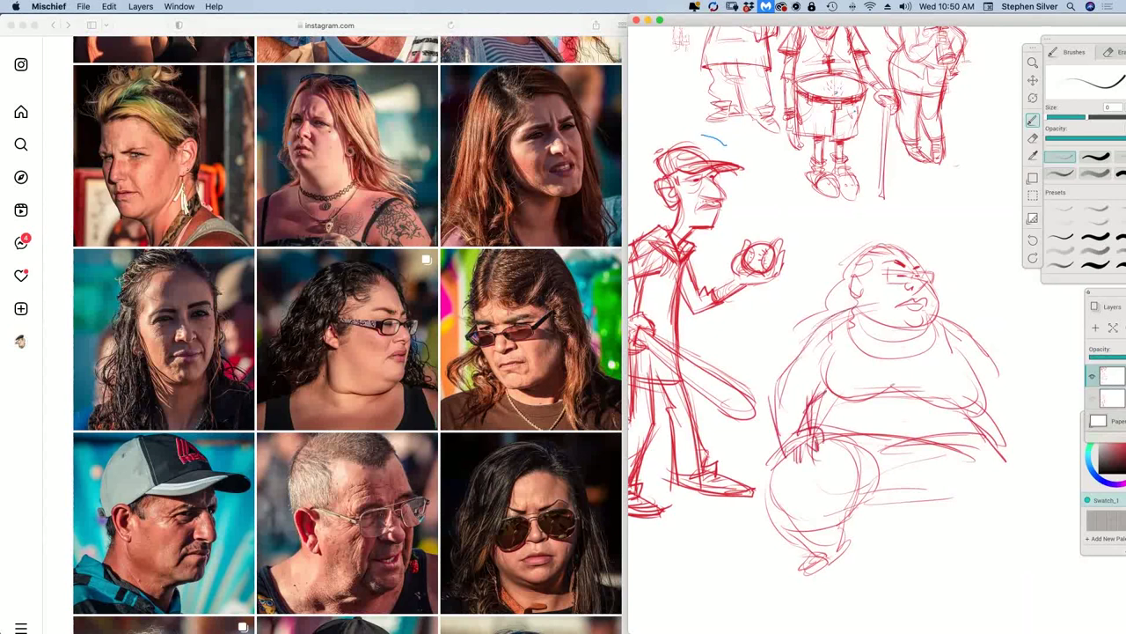
Step: Rough in the woman's far arm and wide far thigh, and strengthen the belly's underside and near leg
{"action": "left_click_drag", "start_coordinate": [954, 327], "coordinate": [1011, 406]}
{"action": "mouse_move", "coordinate": [825, 390]}
{"action": "left_mouse_down"}
{"action": "mouse_move", "coordinate": [769, 482]}
{"action": "mouse_move", "coordinate": [803, 545]}
{"action": "left_mouse_up"}
{"action": "left_click_drag", "start_coordinate": [859, 445], "coordinate": [951, 429]}
{"action": "mouse_move", "coordinate": [862, 493]}
{"action": "left_mouse_down"}
{"action": "mouse_move", "coordinate": [954, 486]}
{"action": "mouse_move", "coordinate": [952, 443]}
{"action": "left_mouse_up"}
{"action": "left_click_drag", "start_coordinate": [951, 445], "coordinate": [1001, 431]}
{"action": "mouse_move", "coordinate": [968, 429]}
{"action": "left_mouse_down"}
{"action": "mouse_move", "coordinate": [1043, 451]}
{"action": "mouse_move", "coordinate": [1050, 533]}
{"action": "left_mouse_up"}
{"action": "left_click_drag", "start_coordinate": [943, 499], "coordinate": [991, 512]}
{"action": "mouse_move", "coordinate": [996, 435]}
{"action": "left_mouse_down"}
{"action": "mouse_move", "coordinate": [956, 507]}
{"action": "mouse_move", "coordinate": [1017, 547]}
{"action": "left_mouse_up"}
Step: Draw the woman's far lower leg and foot, and define the inner edge of the far knee
{"action": "left_click_drag", "start_coordinate": [1050, 503], "coordinate": [1053, 541]}
{"action": "mouse_move", "coordinate": [1051, 538]}
{"action": "left_mouse_down"}
{"action": "mouse_move", "coordinate": [1009, 536]}
{"action": "mouse_move", "coordinate": [1059, 544]}
{"action": "left_mouse_up"}
{"action": "left_click_drag", "start_coordinate": [1054, 530], "coordinate": [1068, 570]}
{"action": "left_click_drag", "start_coordinate": [965, 484], "coordinate": [957, 510]}
{"action": "left_click_drag", "start_coordinate": [989, 439], "coordinate": [957, 496]}
{"action": "mouse_move", "coordinate": [954, 491]}
{"action": "left_mouse_down"}
{"action": "mouse_move", "coordinate": [975, 511]}
{"action": "mouse_move", "coordinate": [936, 491]}
{"action": "mouse_move", "coordinate": [950, 502]}
{"action": "left_mouse_up"}
{"action": "left_click_drag", "start_coordinate": [945, 503], "coordinate": [912, 492]}
{"action": "mouse_move", "coordinate": [1024, 440]}
{"action": "left_mouse_down"}
{"action": "mouse_move", "coordinate": [956, 487]}
{"action": "mouse_move", "coordinate": [1045, 449]}
{"action": "left_mouse_up"}
Step: Reinforce the woman's inner thighs and crotch area, and the inner contour of the near leg
{"action": "mouse_move", "coordinate": [1003, 430]}
{"action": "left_mouse_down"}
{"action": "mouse_move", "coordinate": [1042, 450]}
{"action": "mouse_move", "coordinate": [832, 426]}
{"action": "mouse_move", "coordinate": [986, 447]}
{"action": "mouse_move", "coordinate": [935, 491]}
{"action": "left_mouse_up"}
{"action": "left_click_drag", "start_coordinate": [935, 451], "coordinate": [926, 491]}
{"action": "mouse_move", "coordinate": [866, 439]}
{"action": "left_mouse_down"}
{"action": "mouse_move", "coordinate": [860, 497]}
{"action": "mouse_move", "coordinate": [879, 497]}
{"action": "left_mouse_up"}
{"action": "left_click_drag", "start_coordinate": [869, 451], "coordinate": [855, 502]}
{"action": "mouse_move", "coordinate": [836, 434]}
{"action": "left_mouse_down"}
{"action": "mouse_move", "coordinate": [850, 493]}
{"action": "mouse_move", "coordinate": [841, 545]}
{"action": "left_mouse_up"}
{"action": "left_click_drag", "start_coordinate": [848, 484], "coordinate": [843, 550]}
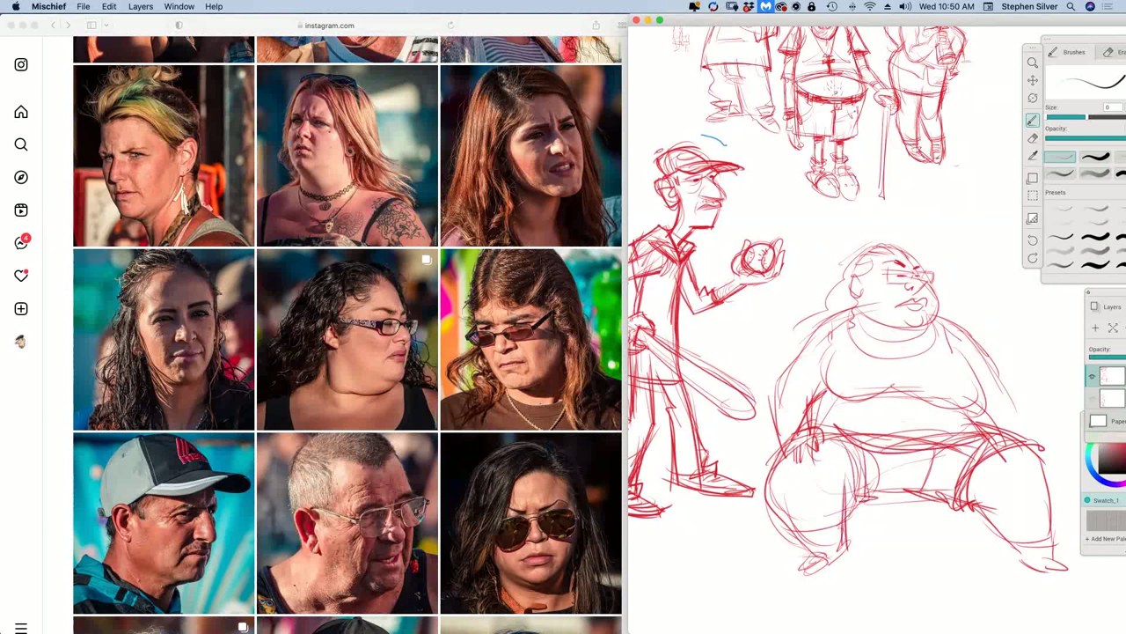
Step: Strengthen the sides of the woman's bust and neckline, and add wavy hair falling behind her near shoulder
{"action": "left_click_drag", "start_coordinate": [975, 345], "coordinate": [950, 415]}
{"action": "left_click_drag", "start_coordinate": [841, 336], "coordinate": [802, 431]}
{"action": "mouse_move", "coordinate": [867, 308]}
{"action": "left_mouse_down"}
{"action": "mouse_move", "coordinate": [854, 365]}
{"action": "mouse_move", "coordinate": [934, 343]}
{"action": "mouse_move", "coordinate": [934, 361]}
{"action": "left_mouse_up"}
{"action": "left_click_drag", "start_coordinate": [813, 311], "coordinate": [785, 372]}
{"action": "left_click_drag", "start_coordinate": [848, 264], "coordinate": [798, 327]}
Step: Draw the woman's far shoulder and forearm, with the hand and fingers resting on the far knee
{"action": "left_click_drag", "start_coordinate": [938, 279], "coordinate": [1019, 394]}
{"action": "left_click_drag", "start_coordinate": [1021, 384], "coordinate": [1033, 438]}
{"action": "left_click_drag", "start_coordinate": [998, 401], "coordinate": [986, 431]}
{"action": "mouse_move", "coordinate": [1001, 410]}
{"action": "left_mouse_down"}
{"action": "mouse_move", "coordinate": [1026, 407]}
{"action": "mouse_move", "coordinate": [1010, 419]}
{"action": "left_mouse_up"}
{"action": "mouse_move", "coordinate": [1024, 421]}
{"action": "left_mouse_down"}
{"action": "mouse_move", "coordinate": [1039, 451]}
{"action": "mouse_move", "coordinate": [998, 459]}
{"action": "left_mouse_up"}
{"action": "left_click_drag", "start_coordinate": [1012, 450], "coordinate": [1009, 461]}
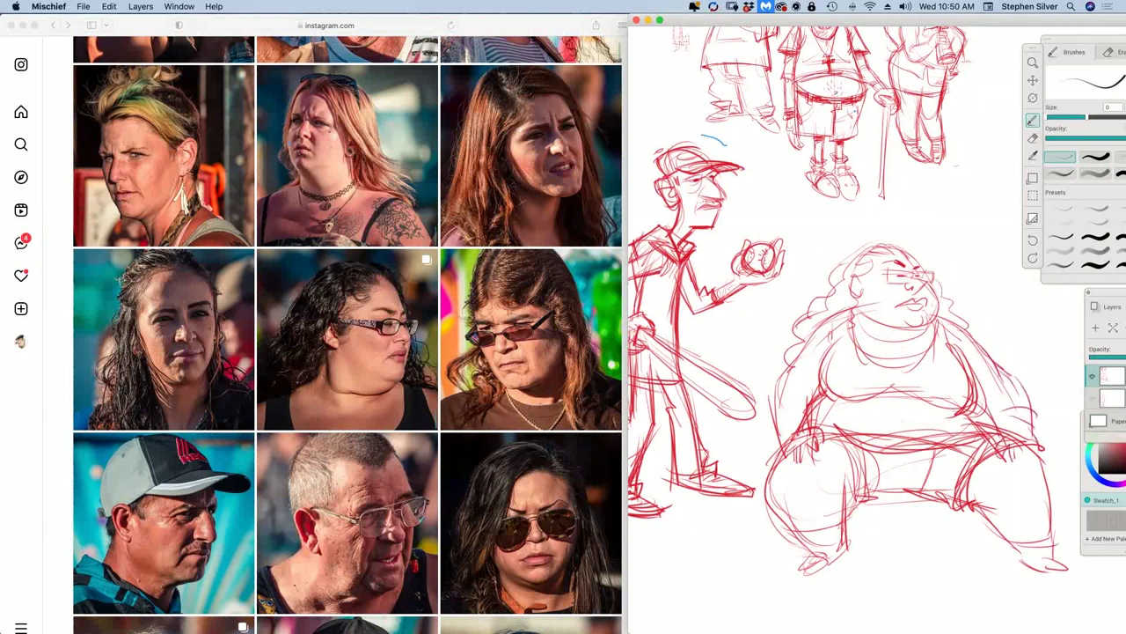
Step: Reinforce the fold beneath the woman's bust, the sides of her top and the far shoulder strap
{"action": "mouse_move", "coordinate": [978, 358]}
{"action": "left_mouse_down"}
{"action": "mouse_move", "coordinate": [984, 385]}
{"action": "mouse_move", "coordinate": [1016, 393]}
{"action": "left_mouse_up"}
{"action": "left_click_drag", "start_coordinate": [855, 397], "coordinate": [905, 409]}
{"action": "mouse_move", "coordinate": [852, 343]}
{"action": "left_mouse_down"}
{"action": "mouse_move", "coordinate": [946, 348]}
{"action": "mouse_move", "coordinate": [818, 402]}
{"action": "mouse_move", "coordinate": [803, 431]}
{"action": "left_mouse_up"}
{"action": "left_click_drag", "start_coordinate": [905, 410], "coordinate": [940, 403]}
{"action": "left_click_drag", "start_coordinate": [945, 322], "coordinate": [931, 364]}
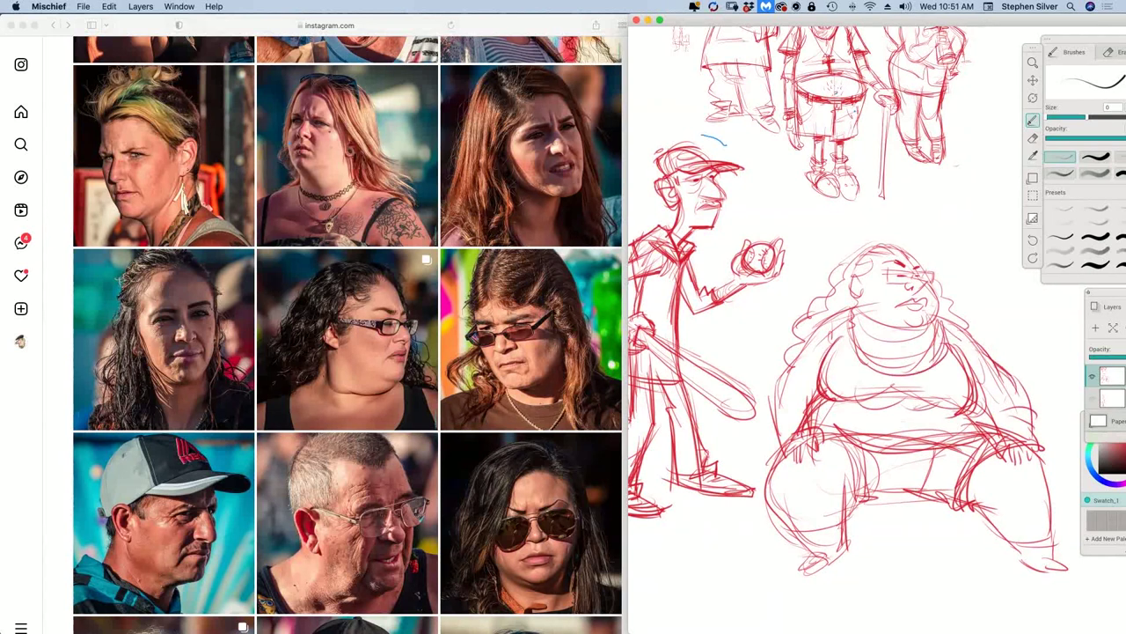
Step: Darken the lower edge of the woman's seat between her legs and the contours of both arms
{"action": "mouse_move", "coordinate": [843, 501]}
{"action": "left_mouse_down"}
{"action": "mouse_move", "coordinate": [883, 492]}
{"action": "mouse_move", "coordinate": [957, 502]}
{"action": "left_mouse_up"}
{"action": "left_click_drag", "start_coordinate": [833, 320], "coordinate": [826, 344]}
{"action": "mouse_move", "coordinate": [830, 321]}
{"action": "left_mouse_down"}
{"action": "mouse_move", "coordinate": [825, 346]}
{"action": "mouse_move", "coordinate": [823, 323]}
{"action": "mouse_move", "coordinate": [787, 377]}
{"action": "mouse_move", "coordinate": [774, 439]}
{"action": "left_mouse_up"}
{"action": "left_click_drag", "start_coordinate": [804, 387], "coordinate": [799, 414]}
{"action": "mouse_move", "coordinate": [986, 399]}
{"action": "left_mouse_down"}
{"action": "mouse_move", "coordinate": [984, 429]}
{"action": "mouse_move", "coordinate": [1020, 382]}
{"action": "left_mouse_up"}
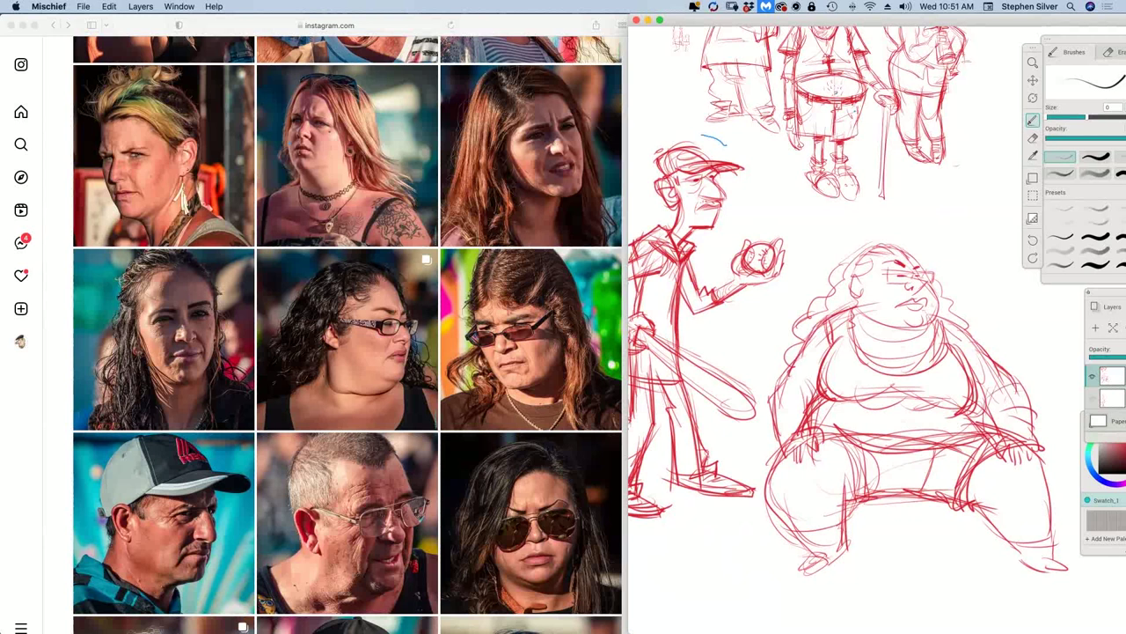
Step: Strengthen the woman's hairline, glasses frame, double chin and the side of her neck
{"action": "left_click_drag", "start_coordinate": [937, 311], "coordinate": [962, 327]}
{"action": "mouse_move", "coordinate": [838, 272]}
{"action": "left_mouse_down"}
{"action": "mouse_move", "coordinate": [871, 243]}
{"action": "mouse_move", "coordinate": [900, 242]}
{"action": "mouse_move", "coordinate": [841, 281]}
{"action": "mouse_move", "coordinate": [852, 295]}
{"action": "left_mouse_up"}
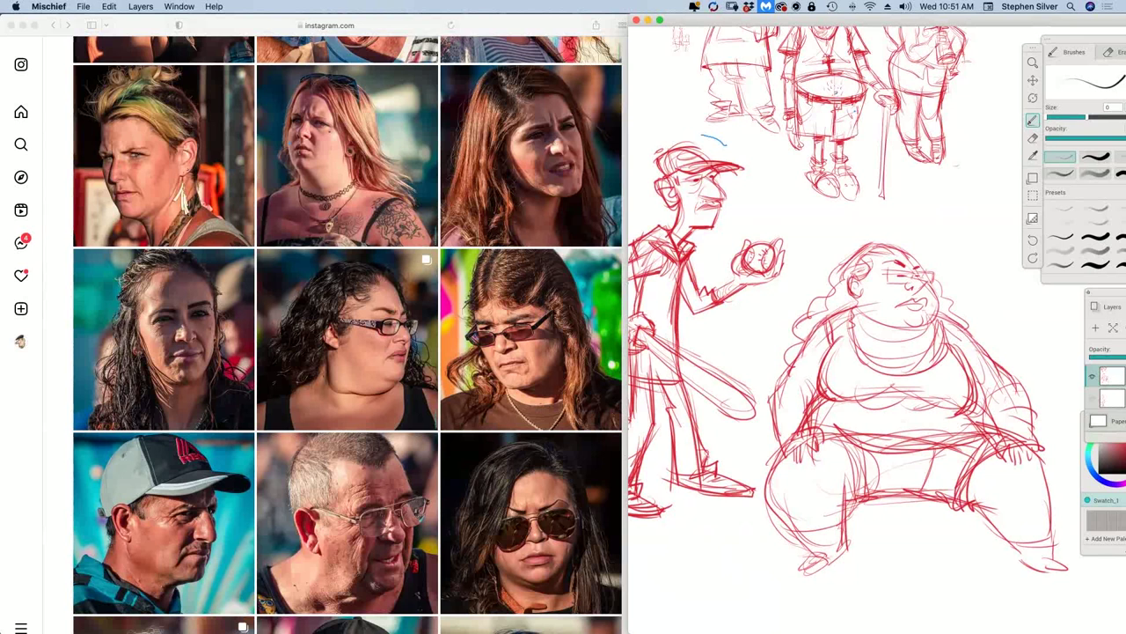
{"action": "mouse_move", "coordinate": [885, 275]}
{"action": "left_mouse_down"}
{"action": "mouse_move", "coordinate": [857, 277]}
{"action": "mouse_move", "coordinate": [911, 280]}
{"action": "left_mouse_up"}
{"action": "left_click_drag", "start_coordinate": [887, 272], "coordinate": [908, 270]}
{"action": "left_click_drag", "start_coordinate": [937, 319], "coordinate": [895, 336]}
{"action": "left_click_drag", "start_coordinate": [855, 297], "coordinate": [850, 336]}
Step: Firm up the outer contours of the woman's arms and the outer side of her far leg
{"action": "mouse_move", "coordinate": [940, 290]}
{"action": "left_mouse_down"}
{"action": "mouse_move", "coordinate": [933, 322]}
{"action": "mouse_move", "coordinate": [1030, 408]}
{"action": "left_mouse_up"}
{"action": "left_click_drag", "start_coordinate": [790, 373], "coordinate": [773, 415]}
{"action": "left_click_drag", "start_coordinate": [809, 388], "coordinate": [792, 400]}
{"action": "left_click_drag", "start_coordinate": [1026, 413], "coordinate": [1023, 451]}
{"action": "mouse_move", "coordinate": [1029, 454]}
{"action": "left_mouse_down"}
{"action": "mouse_move", "coordinate": [1053, 522]}
{"action": "mouse_move", "coordinate": [1032, 548]}
{"action": "mouse_move", "coordinate": [1048, 530]}
{"action": "left_mouse_up"}
Step: Draw trouser cuffs above both of the woman's ankles and define her two feet
{"action": "left_click_drag", "start_coordinate": [1020, 544], "coordinate": [1062, 545]}
{"action": "left_click_drag", "start_coordinate": [802, 529], "coordinate": [847, 544]}
{"action": "mouse_move", "coordinate": [846, 537]}
{"action": "left_mouse_down"}
{"action": "mouse_move", "coordinate": [850, 556]}
{"action": "mouse_move", "coordinate": [802, 559]}
{"action": "left_mouse_up"}
{"action": "mouse_move", "coordinate": [813, 558]}
{"action": "left_mouse_down"}
{"action": "mouse_move", "coordinate": [799, 572]}
{"action": "mouse_move", "coordinate": [838, 572]}
{"action": "left_mouse_up"}
{"action": "mouse_move", "coordinate": [808, 554]}
{"action": "left_mouse_down"}
{"action": "mouse_move", "coordinate": [840, 565]}
{"action": "mouse_move", "coordinate": [847, 549]}
{"action": "left_mouse_up"}
{"action": "left_click_drag", "start_coordinate": [838, 561], "coordinate": [848, 551]}
{"action": "mouse_move", "coordinate": [1033, 553]}
{"action": "left_mouse_down"}
{"action": "mouse_move", "coordinate": [1061, 562]}
{"action": "mouse_move", "coordinate": [1051, 574]}
{"action": "mouse_move", "coordinate": [1075, 575]}
{"action": "left_mouse_up"}
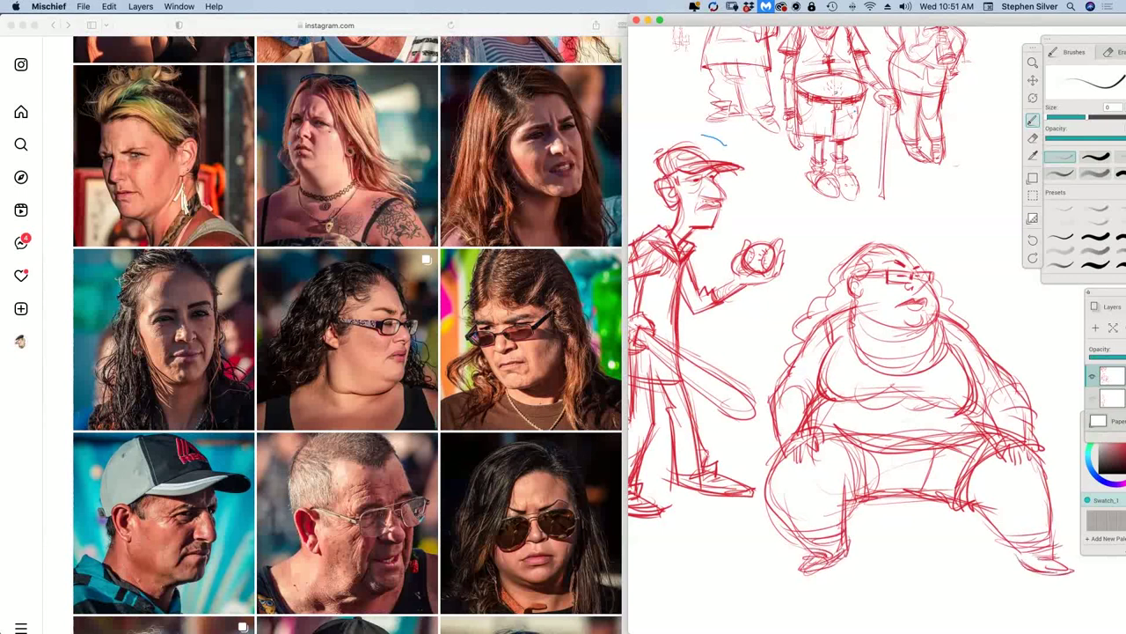
Step: Add fabric creases across the woman's lap and inner thighs, and shade under the hanging belly
{"action": "left_click_drag", "start_coordinate": [880, 458], "coordinate": [877, 495]}
{"action": "mouse_move", "coordinate": [845, 443]}
{"action": "left_mouse_down"}
{"action": "mouse_move", "coordinate": [865, 468]}
{"action": "mouse_move", "coordinate": [844, 442]}
{"action": "left_mouse_up"}
{"action": "left_click_drag", "start_coordinate": [824, 442], "coordinate": [857, 476]}
{"action": "mouse_move", "coordinate": [823, 440]}
{"action": "left_mouse_down"}
{"action": "mouse_move", "coordinate": [853, 470]}
{"action": "mouse_move", "coordinate": [860, 504]}
{"action": "mouse_move", "coordinate": [850, 465]}
{"action": "left_mouse_up"}
{"action": "left_click_drag", "start_coordinate": [853, 476], "coordinate": [862, 498]}
{"action": "left_click_drag", "start_coordinate": [822, 440], "coordinate": [877, 473]}
{"action": "left_click_drag", "start_coordinate": [894, 445], "coordinate": [855, 492]}
{"action": "left_click_drag", "start_coordinate": [926, 469], "coordinate": [936, 489]}
{"action": "left_click_drag", "start_coordinate": [888, 455], "coordinate": [962, 440]}
{"action": "mouse_move", "coordinate": [933, 459]}
{"action": "left_mouse_down"}
{"action": "mouse_move", "coordinate": [976, 424]}
{"action": "mouse_move", "coordinate": [974, 436]}
{"action": "left_mouse_up"}
{"action": "left_click_drag", "start_coordinate": [889, 445], "coordinate": [946, 459]}
Step: Darken the underside of the woman's bust and define the armholes and straps of her tank top
{"action": "left_click_drag", "start_coordinate": [915, 398], "coordinate": [934, 410]}
{"action": "mouse_move", "coordinate": [935, 410]}
{"action": "left_mouse_down"}
{"action": "mouse_move", "coordinate": [955, 413]}
{"action": "mouse_move", "coordinate": [818, 406]}
{"action": "left_mouse_up"}
{"action": "mouse_move", "coordinate": [836, 354]}
{"action": "left_mouse_down"}
{"action": "mouse_move", "coordinate": [836, 329]}
{"action": "mouse_move", "coordinate": [827, 352]}
{"action": "left_mouse_up"}
{"action": "left_click_drag", "start_coordinate": [820, 362], "coordinate": [813, 393]}
{"action": "left_click_drag", "start_coordinate": [827, 344], "coordinate": [815, 395]}
{"action": "mouse_move", "coordinate": [970, 377]}
{"action": "left_mouse_down"}
{"action": "mouse_move", "coordinate": [957, 330]}
{"action": "mouse_move", "coordinate": [935, 321]}
{"action": "left_mouse_up"}
{"action": "mouse_move", "coordinate": [935, 378]}
{"action": "left_mouse_down"}
{"action": "mouse_move", "coordinate": [907, 336]}
{"action": "mouse_move", "coordinate": [927, 320]}
{"action": "left_mouse_up"}
{"action": "left_click_drag", "start_coordinate": [929, 348], "coordinate": [918, 329]}
Step: Build up the woman's wavy hair over her crown and down behind both shoulders
{"action": "left_click_drag", "start_coordinate": [835, 287], "coordinate": [804, 314]}
{"action": "mouse_move", "coordinate": [843, 261]}
{"action": "left_mouse_down"}
{"action": "mouse_move", "coordinate": [808, 313]}
{"action": "mouse_move", "coordinate": [835, 272]}
{"action": "mouse_move", "coordinate": [857, 276]}
{"action": "left_mouse_up"}
{"action": "mouse_move", "coordinate": [863, 263]}
{"action": "left_mouse_down"}
{"action": "mouse_move", "coordinate": [853, 268]}
{"action": "mouse_move", "coordinate": [901, 247]}
{"action": "left_mouse_up"}
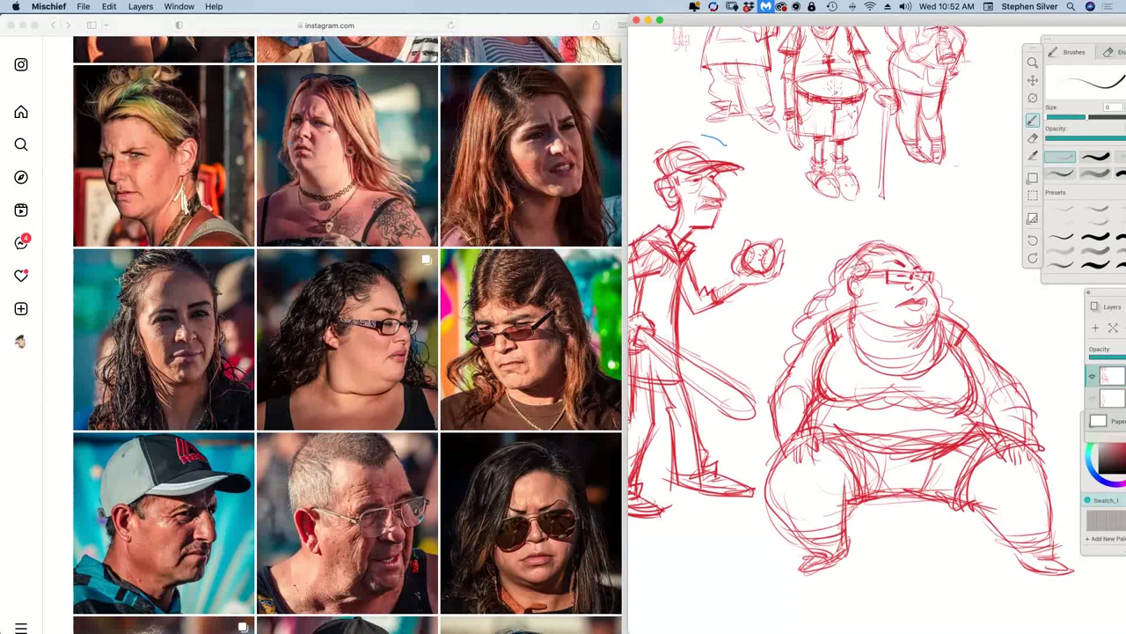
{"action": "left_click_drag", "start_coordinate": [941, 284], "coordinate": [982, 337]}
{"action": "left_click_drag", "start_coordinate": [845, 282], "coordinate": [783, 361]}
{"action": "left_click_drag", "start_coordinate": [823, 322], "coordinate": [811, 335]}
{"action": "mouse_move", "coordinate": [842, 296]}
{"action": "left_mouse_down"}
{"action": "mouse_move", "coordinate": [822, 317]}
{"action": "mouse_move", "coordinate": [864, 260]}
{"action": "mouse_move", "coordinate": [822, 292]}
{"action": "left_mouse_up"}
{"action": "mouse_move", "coordinate": [931, 283]}
{"action": "left_mouse_down"}
{"action": "mouse_move", "coordinate": [975, 340]}
{"action": "mouse_move", "coordinate": [925, 264]}
{"action": "mouse_move", "coordinate": [875, 241]}
{"action": "mouse_move", "coordinate": [908, 241]}
{"action": "left_mouse_up"}
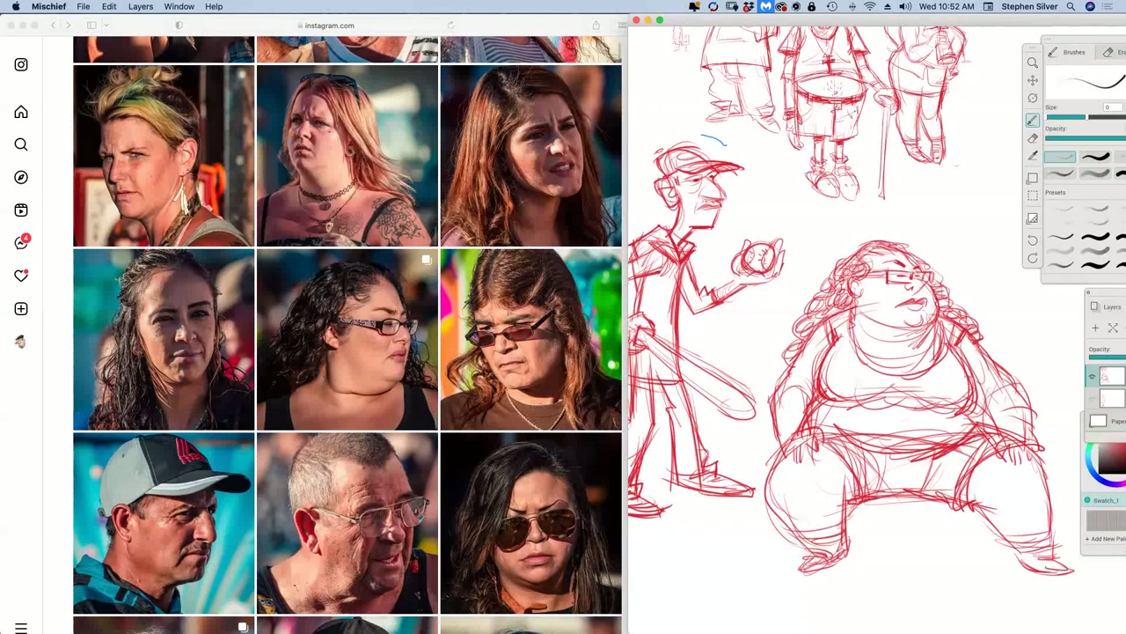
Step: Darken the arm of the woman's glasses, her chin, the under-bust fold and the belly's lower edge
{"action": "mouse_move", "coordinate": [871, 273]}
{"action": "left_mouse_down"}
{"action": "mouse_move", "coordinate": [887, 274]}
{"action": "mouse_move", "coordinate": [855, 275]}
{"action": "mouse_move", "coordinate": [884, 274]}
{"action": "left_mouse_up"}
{"action": "left_click_drag", "start_coordinate": [936, 322], "coordinate": [905, 344]}
{"action": "mouse_move", "coordinate": [825, 359]}
{"action": "left_mouse_down"}
{"action": "mouse_move", "coordinate": [821, 391]}
{"action": "mouse_move", "coordinate": [846, 394]}
{"action": "left_mouse_up"}
{"action": "left_click_drag", "start_coordinate": [847, 395], "coordinate": [954, 410]}
{"action": "left_click_drag", "start_coordinate": [892, 447], "coordinate": [957, 438]}
{"action": "left_click_drag", "start_coordinate": [856, 454], "coordinate": [954, 445]}
{"action": "left_click_drag", "start_coordinate": [859, 458], "coordinate": [940, 449]}
Step: Reinforce the outer contour of the woman's far leg and the trouser cuff at its ankle
{"action": "left_click_drag", "start_coordinate": [1034, 463], "coordinate": [1049, 521]}
{"action": "left_click_drag", "start_coordinate": [1031, 452], "coordinate": [1061, 553]}
{"action": "left_click_drag", "start_coordinate": [964, 507], "coordinate": [1032, 564]}
{"action": "left_click_drag", "start_coordinate": [995, 532], "coordinate": [1053, 531]}
{"action": "mouse_move", "coordinate": [1014, 543]}
{"action": "left_mouse_down"}
{"action": "mouse_move", "coordinate": [1066, 534]}
{"action": "mouse_move", "coordinate": [1053, 553]}
{"action": "left_mouse_up"}
Step: Define the woman's near cuff and both shoes, and add creases to the trousers at the crotch and inner knee
{"action": "left_click_drag", "start_coordinate": [791, 530], "coordinate": [812, 550]}
{"action": "mouse_move", "coordinate": [800, 533]}
{"action": "left_mouse_down"}
{"action": "mouse_move", "coordinate": [818, 547]}
{"action": "mouse_move", "coordinate": [848, 537]}
{"action": "left_mouse_up"}
{"action": "left_click_drag", "start_coordinate": [843, 537], "coordinate": [836, 561]}
{"action": "left_click_drag", "start_coordinate": [797, 557], "coordinate": [826, 567]}
{"action": "left_click_drag", "start_coordinate": [820, 571], "coordinate": [853, 553]}
{"action": "left_click_drag", "start_coordinate": [1028, 570], "coordinate": [1050, 563]}
{"action": "left_click_drag", "start_coordinate": [1015, 568], "coordinate": [1051, 556]}
{"action": "left_click_drag", "start_coordinate": [908, 460], "coordinate": [906, 492]}
{"action": "left_click_drag", "start_coordinate": [851, 458], "coordinate": [850, 514]}
{"action": "left_click_drag", "start_coordinate": [847, 491], "coordinate": [857, 498]}
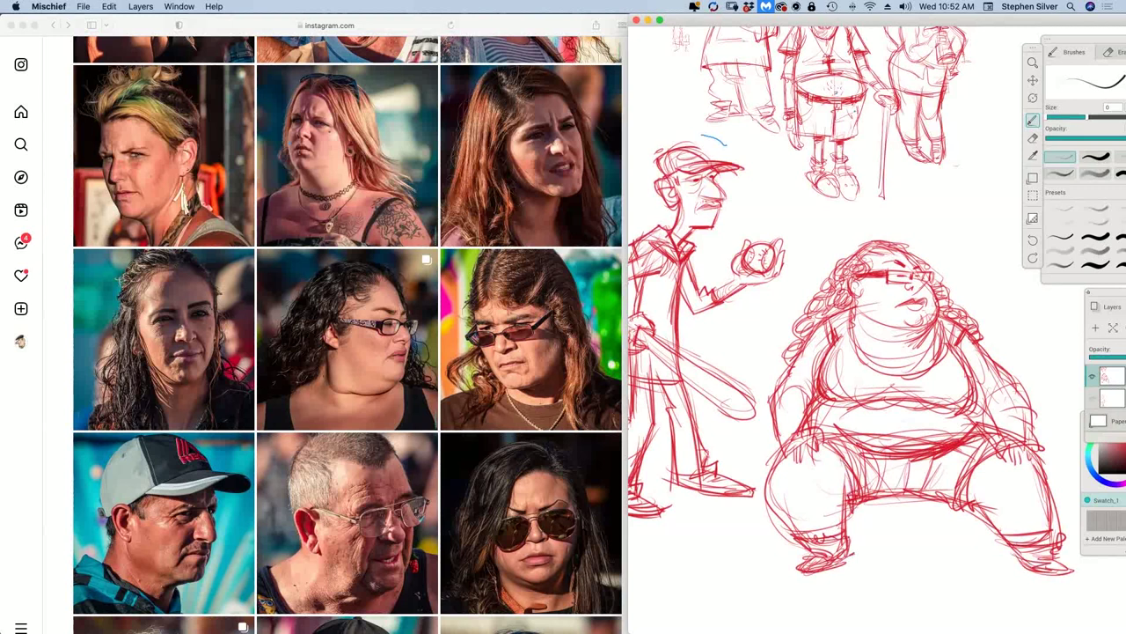
Step: Fill the woman's hair with tight curls around her crown, beside the ear and down both shoulders
{"action": "mouse_move", "coordinate": [834, 266]}
{"action": "left_mouse_down"}
{"action": "mouse_move", "coordinate": [864, 243]}
{"action": "mouse_move", "coordinate": [836, 267]}
{"action": "left_mouse_up"}
{"action": "left_click_drag", "start_coordinate": [826, 281], "coordinate": [864, 247]}
{"action": "left_click_drag", "start_coordinate": [852, 257], "coordinate": [924, 244]}
{"action": "mouse_move", "coordinate": [823, 278]}
{"action": "left_mouse_down"}
{"action": "mouse_move", "coordinate": [790, 331]}
{"action": "mouse_move", "coordinate": [784, 368]}
{"action": "mouse_move", "coordinate": [834, 301]}
{"action": "mouse_move", "coordinate": [858, 299]}
{"action": "mouse_move", "coordinate": [839, 309]}
{"action": "left_mouse_up"}
{"action": "left_click_drag", "start_coordinate": [839, 309], "coordinate": [850, 285]}
{"action": "left_click_drag", "start_coordinate": [850, 285], "coordinate": [831, 315]}
{"action": "left_click_drag", "start_coordinate": [936, 292], "coordinate": [991, 352]}
{"action": "left_click_drag", "start_coordinate": [969, 308], "coordinate": [933, 276]}
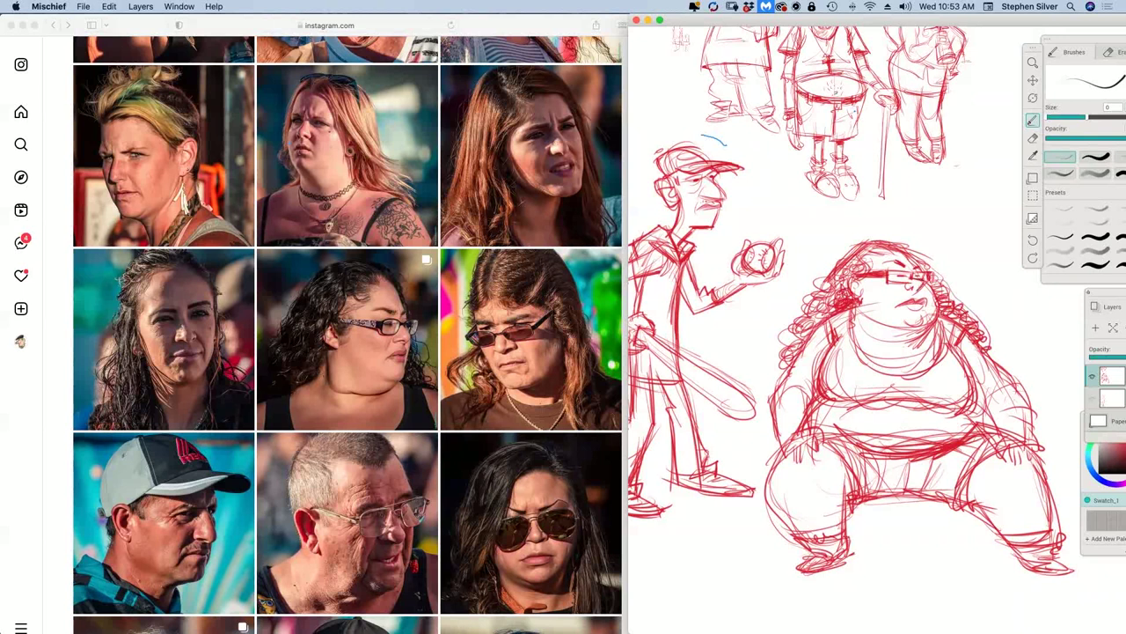
{"action": "left_click_drag", "start_coordinate": [894, 244], "coordinate": [916, 259]}
Step: Rough in the head of a new man above and beside the seated woman, with a rounded skull, nose, mouth and chin
{"action": "key", "text": "space"}
{"action": "mouse_move", "coordinate": [1012, 64]}
{"action": "left_mouse_down"}
{"action": "mouse_move", "coordinate": [967, 56]}
{"action": "mouse_move", "coordinate": [861, 74]}
{"action": "mouse_move", "coordinate": [836, 92]}
{"action": "left_mouse_up"}
{"action": "left_click_drag", "start_coordinate": [933, 19], "coordinate": [921, 20]}
{"action": "key", "text": "space"}
{"action": "left_click_drag", "start_coordinate": [867, 293], "coordinate": [845, 314]}
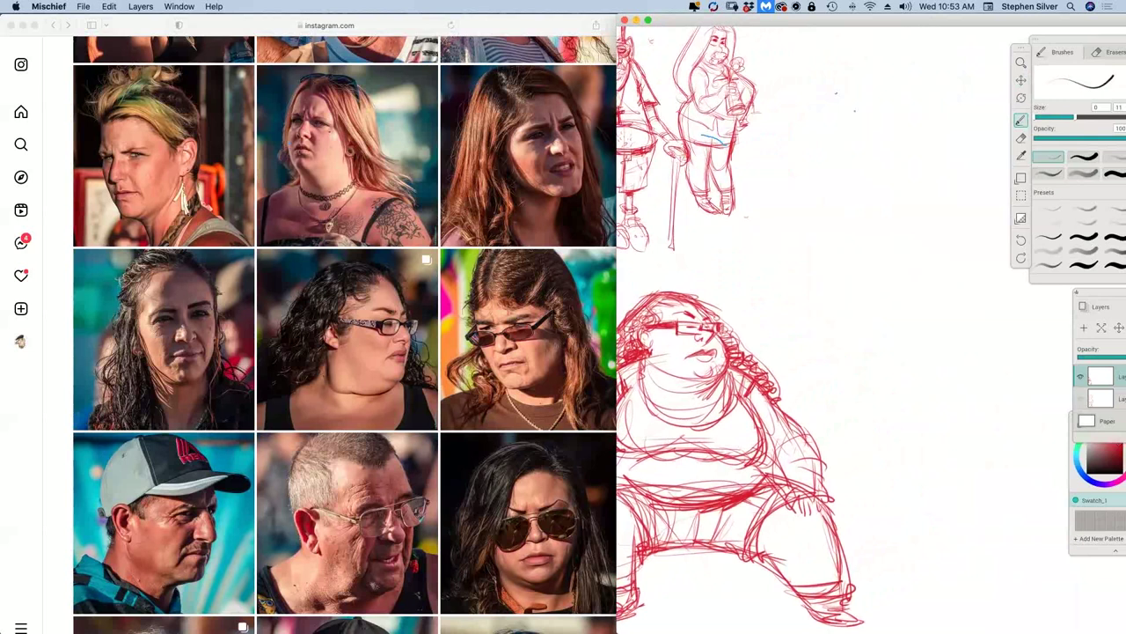
{"action": "scroll", "coordinate": [887, 377], "scroll_direction": "up", "scroll_amount": 2}
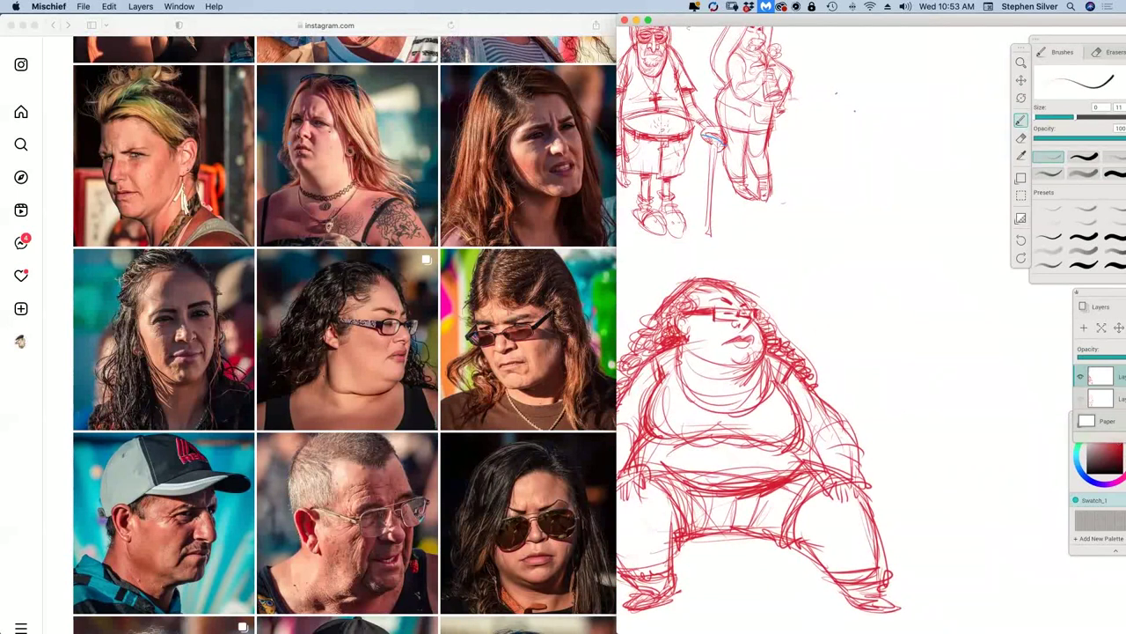
{"action": "mouse_move", "coordinate": [869, 154]}
{"action": "left_mouse_down"}
{"action": "mouse_move", "coordinate": [918, 150]}
{"action": "mouse_move", "coordinate": [830, 208]}
{"action": "left_mouse_up"}
{"action": "mouse_move", "coordinate": [913, 133]}
{"action": "left_mouse_down"}
{"action": "mouse_move", "coordinate": [939, 211]}
{"action": "mouse_move", "coordinate": [942, 195]}
{"action": "left_mouse_up"}
{"action": "mouse_move", "coordinate": [876, 172]}
{"action": "left_mouse_down"}
{"action": "mouse_move", "coordinate": [945, 154]}
{"action": "mouse_move", "coordinate": [897, 189]}
{"action": "left_mouse_up"}
{"action": "mouse_move", "coordinate": [922, 132]}
{"action": "left_mouse_down"}
{"action": "mouse_move", "coordinate": [931, 186]}
{"action": "mouse_move", "coordinate": [909, 186]}
{"action": "mouse_move", "coordinate": [923, 175]}
{"action": "mouse_move", "coordinate": [925, 214]}
{"action": "mouse_move", "coordinate": [905, 202]}
{"action": "mouse_move", "coordinate": [887, 211]}
{"action": "left_mouse_up"}
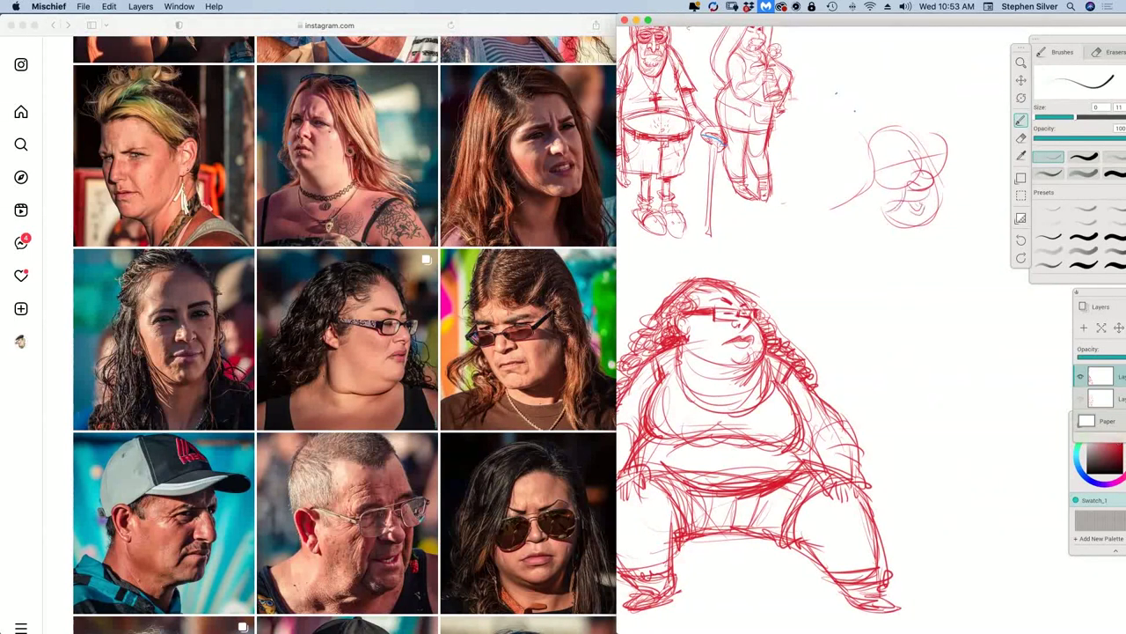
Step: Add the man's brow lines, eyes, skull outline, near ear and heavy lower jaw
{"action": "left_click_drag", "start_coordinate": [890, 170], "coordinate": [906, 160]}
{"action": "left_click_drag", "start_coordinate": [883, 165], "coordinate": [937, 159]}
{"action": "mouse_move", "coordinate": [899, 121]}
{"action": "left_mouse_down"}
{"action": "mouse_move", "coordinate": [930, 150]}
{"action": "mouse_move", "coordinate": [871, 119]}
{"action": "mouse_move", "coordinate": [876, 188]}
{"action": "left_mouse_up"}
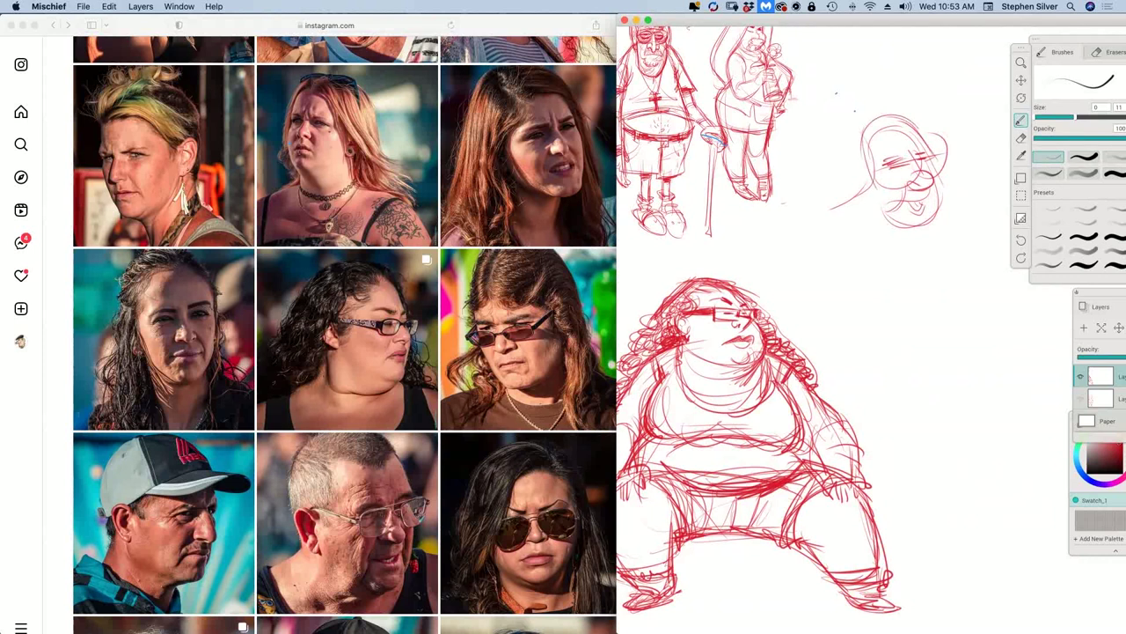
{"action": "mouse_move", "coordinate": [897, 126]}
{"action": "left_mouse_down"}
{"action": "mouse_move", "coordinate": [875, 133]}
{"action": "mouse_move", "coordinate": [902, 129]}
{"action": "left_mouse_up"}
{"action": "mouse_move", "coordinate": [887, 127]}
{"action": "left_mouse_down"}
{"action": "mouse_move", "coordinate": [867, 131]}
{"action": "mouse_move", "coordinate": [872, 176]}
{"action": "left_mouse_up"}
{"action": "left_click_drag", "start_coordinate": [861, 129], "coordinate": [850, 186]}
{"action": "mouse_move", "coordinate": [851, 176]}
{"action": "left_mouse_down"}
{"action": "mouse_move", "coordinate": [879, 200]}
{"action": "mouse_move", "coordinate": [876, 188]}
{"action": "mouse_move", "coordinate": [947, 170]}
{"action": "mouse_move", "coordinate": [945, 208]}
{"action": "mouse_move", "coordinate": [904, 232]}
{"action": "left_mouse_up"}
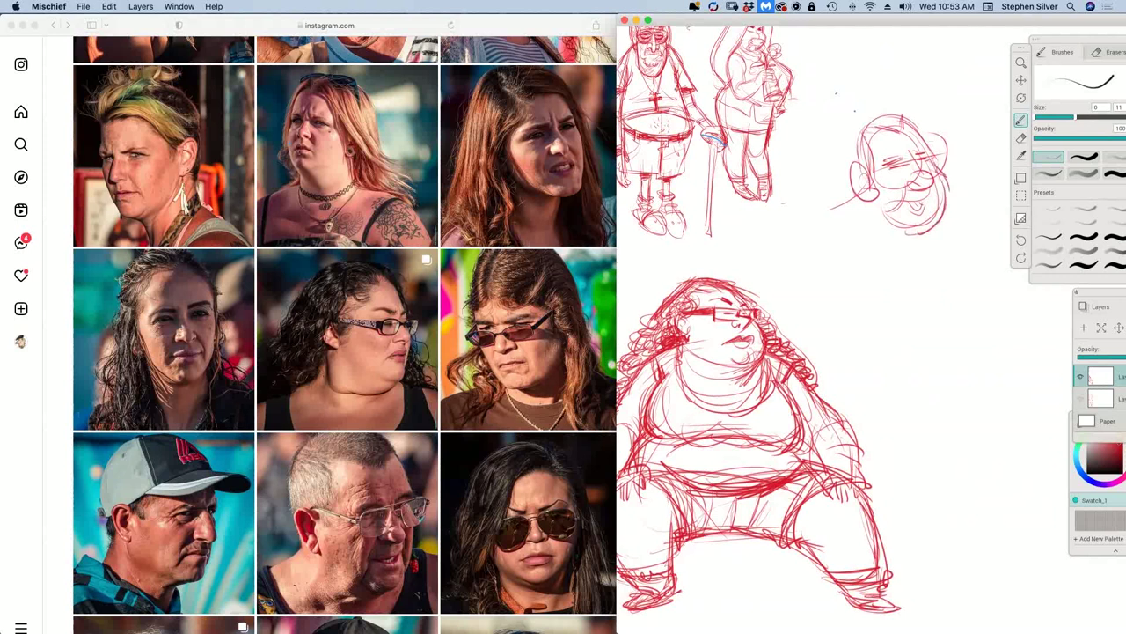
{"action": "mouse_move", "coordinate": [918, 190]}
{"action": "left_mouse_down"}
{"action": "mouse_move", "coordinate": [933, 203]}
{"action": "mouse_move", "coordinate": [905, 205]}
{"action": "mouse_move", "coordinate": [920, 192]}
{"action": "left_mouse_up"}
{"action": "left_click_drag", "start_coordinate": [891, 162], "coordinate": [901, 182]}
{"action": "left_click_drag", "start_coordinate": [934, 223], "coordinate": [928, 238]}
Step: Sketch the man's near shoulder, collar and large bent arm, ending in a hand resting on the belly
{"action": "mouse_move", "coordinate": [857, 193]}
{"action": "left_mouse_down"}
{"action": "mouse_move", "coordinate": [795, 249]}
{"action": "mouse_move", "coordinate": [784, 277]}
{"action": "left_mouse_up"}
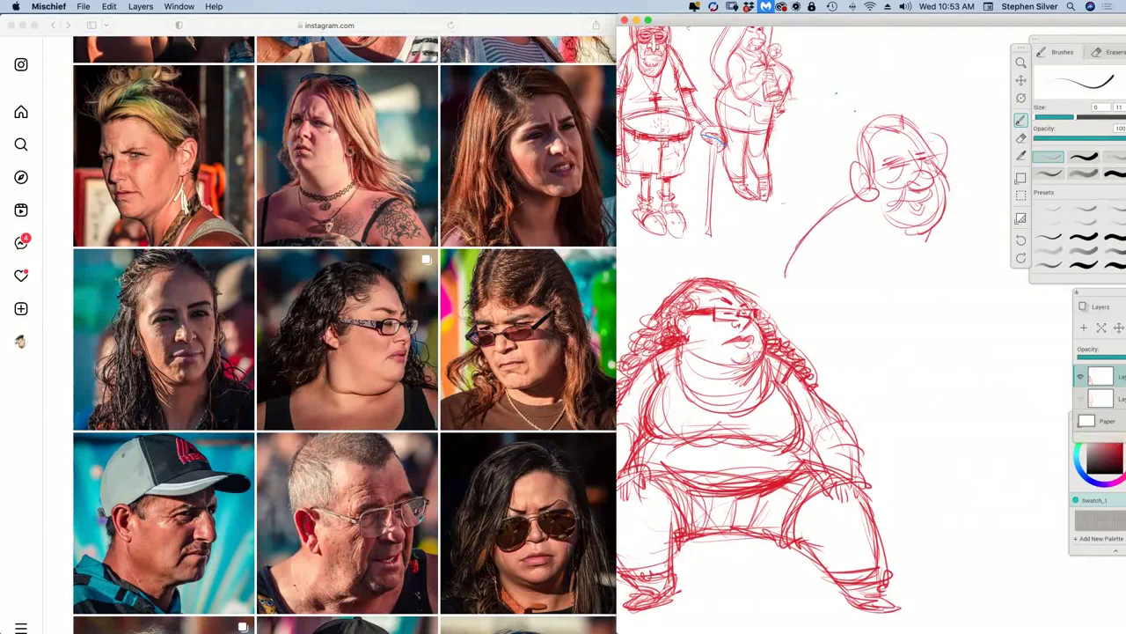
{"action": "mouse_move", "coordinate": [854, 203]}
{"action": "left_mouse_down"}
{"action": "mouse_move", "coordinate": [891, 267]}
{"action": "mouse_move", "coordinate": [939, 232]}
{"action": "left_mouse_up"}
{"action": "left_click_drag", "start_coordinate": [842, 259], "coordinate": [862, 305]}
{"action": "mouse_move", "coordinate": [791, 261]}
{"action": "left_mouse_down"}
{"action": "mouse_move", "coordinate": [803, 352]}
{"action": "mouse_move", "coordinate": [890, 374]}
{"action": "left_mouse_up"}
{"action": "mouse_move", "coordinate": [874, 315]}
{"action": "left_mouse_down"}
{"action": "mouse_move", "coordinate": [922, 352]}
{"action": "mouse_move", "coordinate": [904, 338]}
{"action": "left_mouse_up"}
{"action": "left_click_drag", "start_coordinate": [844, 240], "coordinate": [895, 339]}
{"action": "mouse_move", "coordinate": [816, 222]}
{"action": "left_mouse_down"}
{"action": "mouse_move", "coordinate": [790, 266]}
{"action": "mouse_move", "coordinate": [880, 386]}
{"action": "left_mouse_up"}
{"action": "left_click_drag", "start_coordinate": [830, 367], "coordinate": [919, 375]}
{"action": "mouse_move", "coordinate": [880, 342]}
{"action": "left_mouse_down"}
{"action": "mouse_move", "coordinate": [933, 353]}
{"action": "mouse_move", "coordinate": [940, 336]}
{"action": "mouse_move", "coordinate": [951, 380]}
{"action": "left_mouse_up"}
{"action": "left_click_drag", "start_coordinate": [948, 362], "coordinate": [969, 386]}
{"action": "left_click_drag", "start_coordinate": [963, 376], "coordinate": [976, 375]}
Step: Add the man's near tank-top strap, chest side and far shoulder, moving the brush and tool palettes clear of the drawing
{"action": "left_click_drag", "start_coordinate": [872, 306], "coordinate": [844, 228]}
{"action": "mouse_move", "coordinate": [849, 244]}
{"action": "left_mouse_down"}
{"action": "mouse_move", "coordinate": [803, 253]}
{"action": "mouse_move", "coordinate": [859, 279]}
{"action": "left_mouse_up"}
{"action": "mouse_move", "coordinate": [845, 221]}
{"action": "left_mouse_down"}
{"action": "mouse_move", "coordinate": [863, 269]}
{"action": "mouse_move", "coordinate": [872, 207]}
{"action": "left_mouse_up"}
{"action": "mouse_move", "coordinate": [879, 281]}
{"action": "left_mouse_down"}
{"action": "mouse_move", "coordinate": [936, 243]}
{"action": "mouse_move", "coordinate": [965, 243]}
{"action": "mouse_move", "coordinate": [982, 294]}
{"action": "left_mouse_up"}
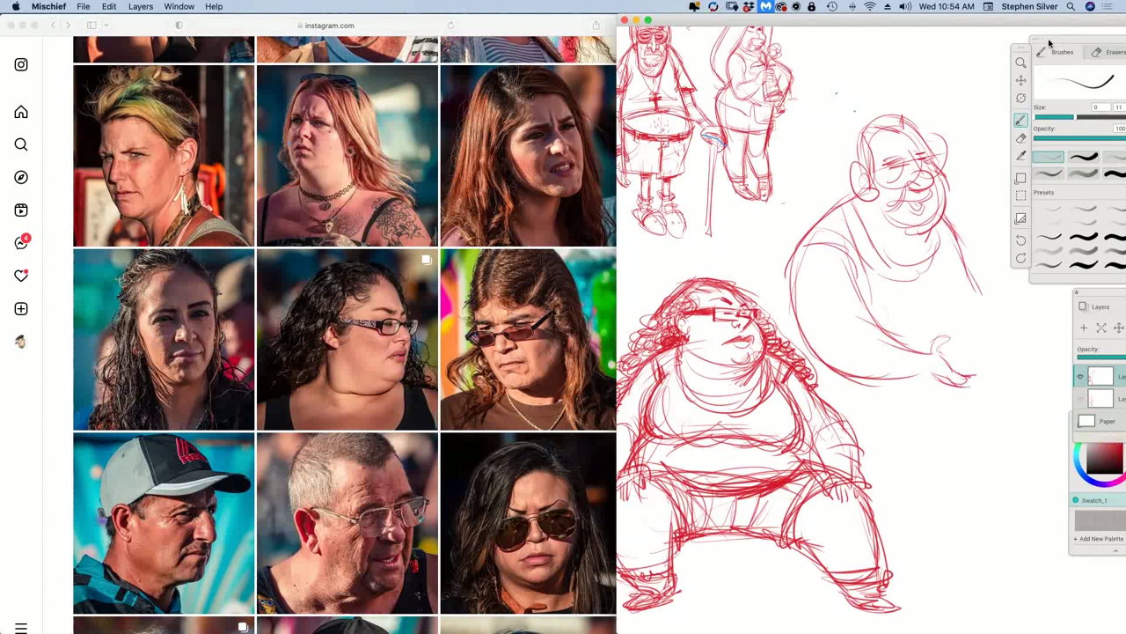
{"action": "left_click_drag", "start_coordinate": [1045, 41], "coordinate": [1098, 50]}
{"action": "left_click_drag", "start_coordinate": [1021, 47], "coordinate": [1093, 66]}
{"action": "mouse_move", "coordinate": [832, 217]}
{"action": "left_mouse_down"}
{"action": "mouse_move", "coordinate": [971, 216]}
{"action": "mouse_move", "coordinate": [1015, 265]}
{"action": "left_mouse_up"}
{"action": "left_click_drag", "start_coordinate": [966, 216], "coordinate": [1027, 302]}
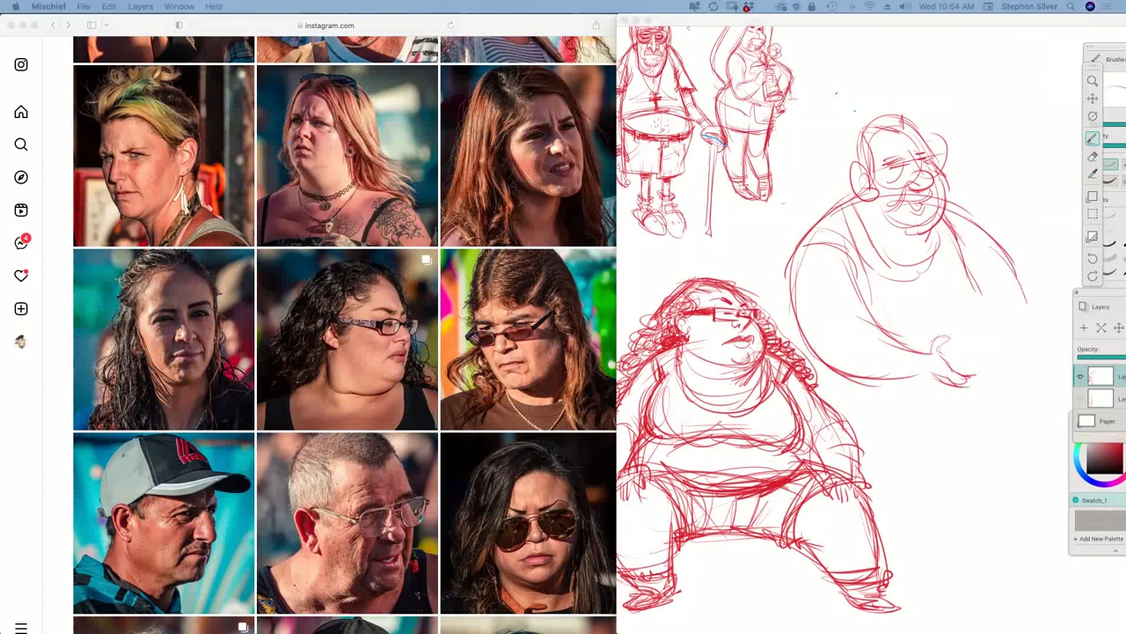
Step: Draw the far armhole of the tank top, the fold lines under the chest and the start of the far arm
{"action": "left_click", "coordinate": [1001, 271]}
{"action": "left_click_drag", "start_coordinate": [966, 266], "coordinate": [979, 307]}
{"action": "left_click_drag", "start_coordinate": [960, 262], "coordinate": [973, 301]}
{"action": "left_click_drag", "start_coordinate": [898, 304], "coordinate": [953, 303]}
{"action": "mouse_move", "coordinate": [908, 312]}
{"action": "left_mouse_down"}
{"action": "mouse_move", "coordinate": [966, 310]}
{"action": "mouse_move", "coordinate": [985, 324]}
{"action": "left_mouse_up"}
{"action": "left_click_drag", "start_coordinate": [1006, 259], "coordinate": [1020, 313]}
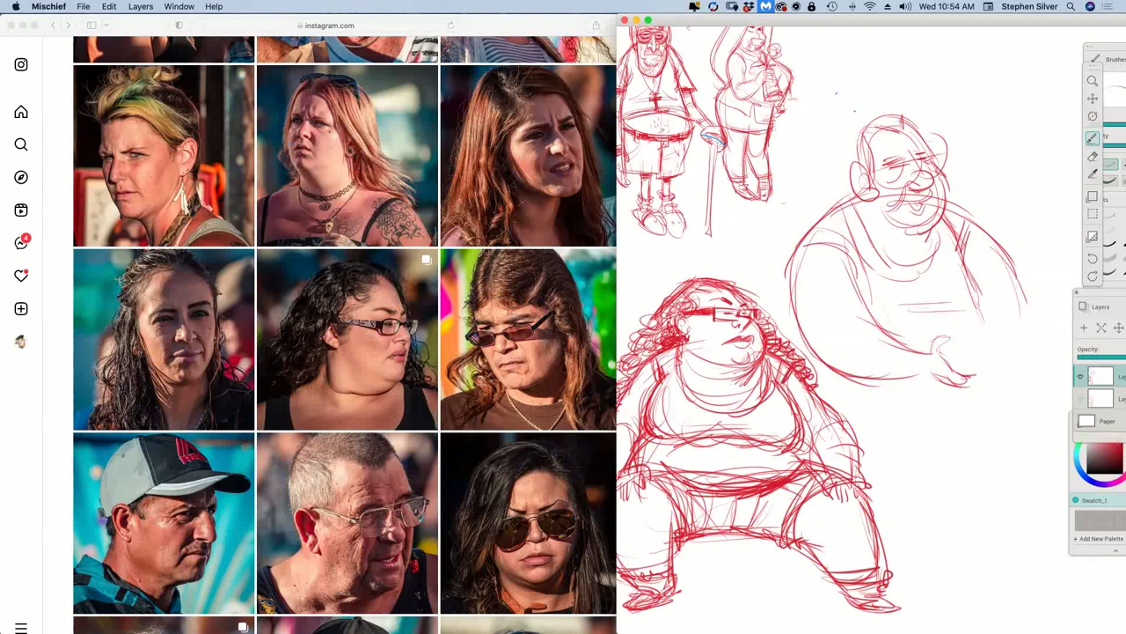
Step: Reinforce the tank top's straps and neckline, and extend the far side of the belly and the far arm
{"action": "left_click_drag", "start_coordinate": [981, 235], "coordinate": [966, 264]}
{"action": "mouse_move", "coordinate": [856, 255]}
{"action": "left_mouse_down"}
{"action": "mouse_move", "coordinate": [799, 257]}
{"action": "mouse_move", "coordinate": [853, 244]}
{"action": "left_mouse_up"}
{"action": "mouse_move", "coordinate": [841, 204]}
{"action": "left_mouse_down"}
{"action": "mouse_move", "coordinate": [905, 280]}
{"action": "mouse_move", "coordinate": [945, 261]}
{"action": "left_mouse_up"}
{"action": "left_click_drag", "start_coordinate": [947, 218], "coordinate": [934, 273]}
{"action": "left_click_drag", "start_coordinate": [947, 232], "coordinate": [935, 292]}
{"action": "mouse_move", "coordinate": [979, 257]}
{"action": "left_mouse_down"}
{"action": "mouse_move", "coordinate": [959, 308]}
{"action": "mouse_move", "coordinate": [973, 308]}
{"action": "mouse_move", "coordinate": [991, 348]}
{"action": "left_mouse_up"}
{"action": "left_click_drag", "start_coordinate": [1026, 299], "coordinate": [1032, 366]}
{"action": "left_click_drag", "start_coordinate": [1002, 328], "coordinate": [999, 362]}
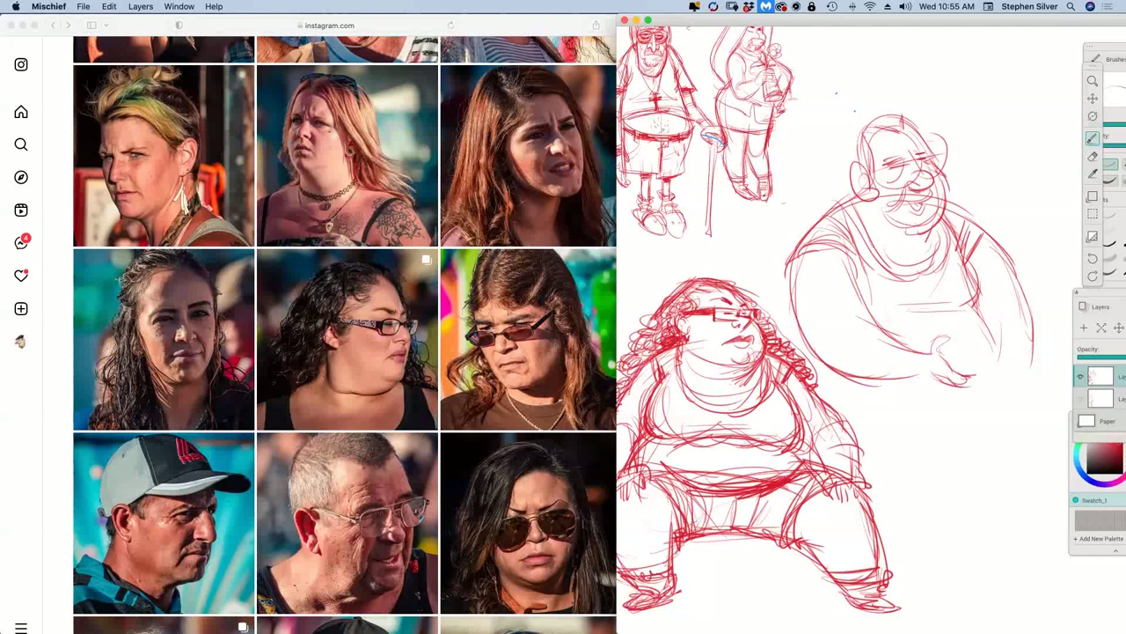
{"action": "left_click_drag", "start_coordinate": [1003, 308], "coordinate": [989, 367]}
Step: Block in the man's lower belly line and the sides, inner crease and hem of his shorts
{"action": "mouse_move", "coordinate": [822, 301]}
{"action": "left_mouse_down"}
{"action": "mouse_move", "coordinate": [822, 387]}
{"action": "mouse_move", "coordinate": [966, 405]}
{"action": "left_mouse_up"}
{"action": "left_click_drag", "start_coordinate": [866, 392], "coordinate": [1024, 410]}
{"action": "mouse_move", "coordinate": [1003, 329]}
{"action": "left_mouse_down"}
{"action": "mouse_move", "coordinate": [999, 380]}
{"action": "mouse_move", "coordinate": [966, 472]}
{"action": "left_mouse_up"}
{"action": "left_click_drag", "start_coordinate": [982, 411], "coordinate": [967, 486]}
{"action": "left_click_drag", "start_coordinate": [938, 424], "coordinate": [930, 473]}
{"action": "left_click_drag", "start_coordinate": [829, 368], "coordinate": [829, 405]}
{"action": "left_click_drag", "start_coordinate": [862, 474], "coordinate": [971, 480]}
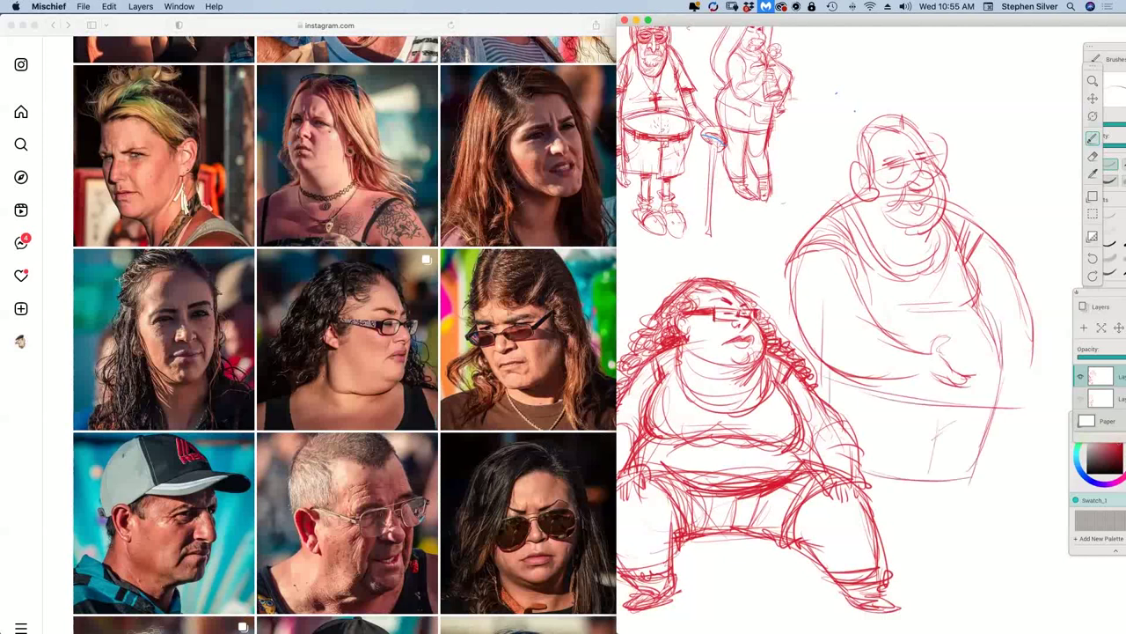
Step: Erase the man's far arm outline and redraw it closer to the body with a wristband and hanging hand
{"action": "left_click_drag", "start_coordinate": [1003, 329], "coordinate": [1007, 421]}
{"action": "key", "text": "e"}
{"action": "mouse_move", "coordinate": [995, 236]}
{"action": "left_mouse_down"}
{"action": "mouse_move", "coordinate": [1028, 361]}
{"action": "mouse_move", "coordinate": [1012, 399]}
{"action": "left_mouse_up"}
{"action": "key", "text": "b"}
{"action": "mouse_move", "coordinate": [953, 211]}
{"action": "left_mouse_down"}
{"action": "mouse_move", "coordinate": [1020, 319]}
{"action": "mouse_move", "coordinate": [1027, 396]}
{"action": "left_mouse_up"}
{"action": "mouse_move", "coordinate": [1021, 399]}
{"action": "left_mouse_down"}
{"action": "mouse_move", "coordinate": [1003, 451]}
{"action": "mouse_move", "coordinate": [992, 435]}
{"action": "left_mouse_up"}
{"action": "left_click_drag", "start_coordinate": [1001, 431], "coordinate": [1000, 442]}
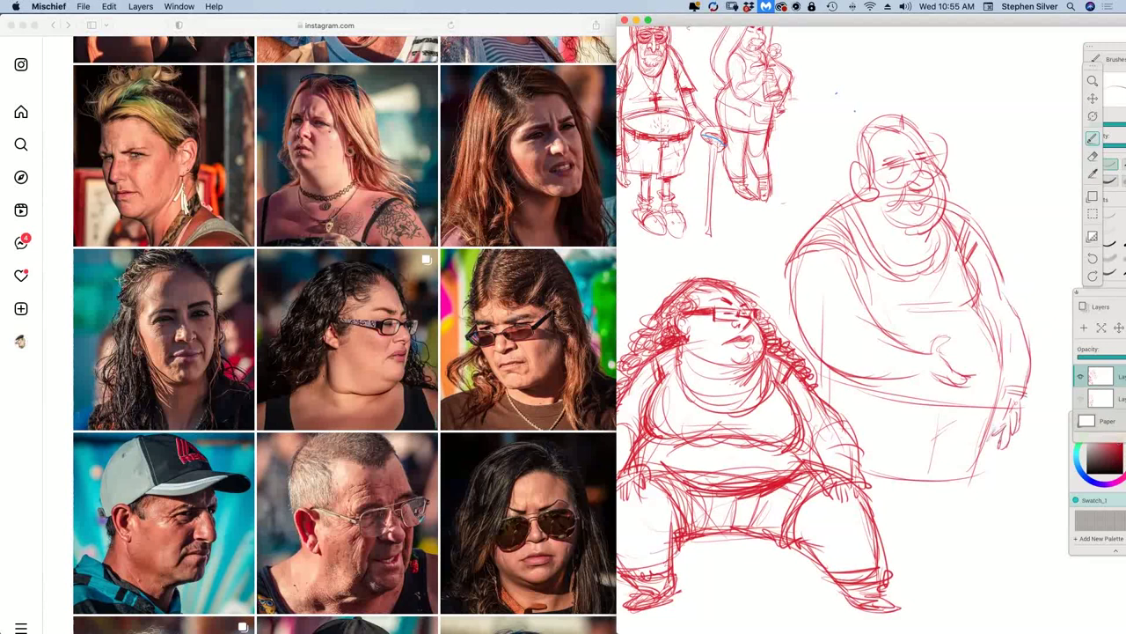
Step: Define the fingers of the hand on the belly and strengthen the near shoulder and upper-arm contour
{"action": "mouse_move", "coordinate": [923, 375]}
{"action": "left_mouse_down"}
{"action": "mouse_move", "coordinate": [948, 393]}
{"action": "mouse_move", "coordinate": [956, 375]}
{"action": "left_mouse_up"}
{"action": "left_click_drag", "start_coordinate": [928, 340], "coordinate": [934, 351]}
{"action": "left_click_drag", "start_coordinate": [932, 341], "coordinate": [961, 353]}
{"action": "left_click_drag", "start_coordinate": [941, 352], "coordinate": [949, 361]}
{"action": "left_click_drag", "start_coordinate": [810, 230], "coordinate": [798, 325]}
{"action": "left_click_drag", "start_coordinate": [788, 280], "coordinate": [867, 187]}
Step: Firm up the man's head and far-side contour, add creases at the near wrist, and draw a heart tattoo on the upper arm
{"action": "mouse_move", "coordinate": [865, 139]}
{"action": "left_mouse_down"}
{"action": "mouse_move", "coordinate": [863, 194]}
{"action": "mouse_move", "coordinate": [914, 132]}
{"action": "mouse_move", "coordinate": [945, 192]}
{"action": "mouse_move", "coordinate": [938, 227]}
{"action": "mouse_move", "coordinate": [889, 234]}
{"action": "mouse_move", "coordinate": [982, 241]}
{"action": "mouse_move", "coordinate": [1027, 354]}
{"action": "mouse_move", "coordinate": [1026, 403]}
{"action": "left_mouse_up"}
{"action": "mouse_move", "coordinate": [908, 355]}
{"action": "left_mouse_down"}
{"action": "mouse_move", "coordinate": [911, 384]}
{"action": "mouse_move", "coordinate": [924, 384]}
{"action": "mouse_move", "coordinate": [903, 389]}
{"action": "left_mouse_up"}
{"action": "left_click_drag", "start_coordinate": [870, 303], "coordinate": [872, 324]}
{"action": "left_click_drag", "start_coordinate": [887, 349], "coordinate": [892, 375]}
{"action": "mouse_move", "coordinate": [815, 269]}
{"action": "left_mouse_down"}
{"action": "mouse_move", "coordinate": [800, 282]}
{"action": "mouse_move", "coordinate": [829, 285]}
{"action": "mouse_move", "coordinate": [817, 301]}
{"action": "mouse_move", "coordinate": [809, 287]}
{"action": "left_mouse_up"}
{"action": "mouse_move", "coordinate": [819, 280]}
{"action": "left_mouse_down"}
{"action": "mouse_move", "coordinate": [831, 272]}
{"action": "mouse_move", "coordinate": [819, 294]}
{"action": "left_mouse_up"}
Step: Darken the tank-top neckline and chest folds, and shape the far side of the belly and shorts
{"action": "left_click_drag", "start_coordinate": [921, 266], "coordinate": [908, 295]}
{"action": "left_click_drag", "start_coordinate": [944, 226], "coordinate": [897, 286]}
{"action": "mouse_move", "coordinate": [945, 234]}
{"action": "left_mouse_down"}
{"action": "mouse_move", "coordinate": [940, 296]}
{"action": "mouse_move", "coordinate": [967, 293]}
{"action": "left_mouse_up"}
{"action": "left_click_drag", "start_coordinate": [918, 300], "coordinate": [879, 317]}
{"action": "mouse_move", "coordinate": [921, 305]}
{"action": "left_mouse_down"}
{"action": "mouse_move", "coordinate": [890, 321]}
{"action": "mouse_move", "coordinate": [971, 316]}
{"action": "left_mouse_up"}
{"action": "mouse_move", "coordinate": [957, 320]}
{"action": "left_mouse_down"}
{"action": "mouse_move", "coordinate": [982, 328]}
{"action": "mouse_move", "coordinate": [991, 416]}
{"action": "left_mouse_up"}
{"action": "left_click_drag", "start_coordinate": [1001, 359], "coordinate": [983, 477]}
{"action": "left_click_drag", "start_coordinate": [992, 417], "coordinate": [981, 491]}
Step: Rough in the man's lower legs and feet below the shorts
{"action": "mouse_move", "coordinate": [933, 444]}
{"action": "left_mouse_down"}
{"action": "mouse_move", "coordinate": [915, 551]}
{"action": "mouse_move", "coordinate": [885, 553]}
{"action": "left_mouse_up"}
{"action": "left_click_drag", "start_coordinate": [968, 465], "coordinate": [958, 535]}
{"action": "left_click_drag", "start_coordinate": [963, 488], "coordinate": [953, 536]}
{"action": "mouse_move", "coordinate": [954, 496]}
{"action": "left_mouse_down"}
{"action": "mouse_move", "coordinate": [938, 567]}
{"action": "mouse_move", "coordinate": [912, 570]}
{"action": "left_mouse_up"}
{"action": "mouse_move", "coordinate": [915, 556]}
{"action": "left_mouse_down"}
{"action": "mouse_move", "coordinate": [887, 597]}
{"action": "mouse_move", "coordinate": [918, 584]}
{"action": "mouse_move", "coordinate": [934, 593]}
{"action": "left_mouse_up"}
{"action": "mouse_move", "coordinate": [952, 552]}
{"action": "left_mouse_down"}
{"action": "mouse_move", "coordinate": [950, 576]}
{"action": "mouse_move", "coordinate": [967, 575]}
{"action": "left_mouse_up"}
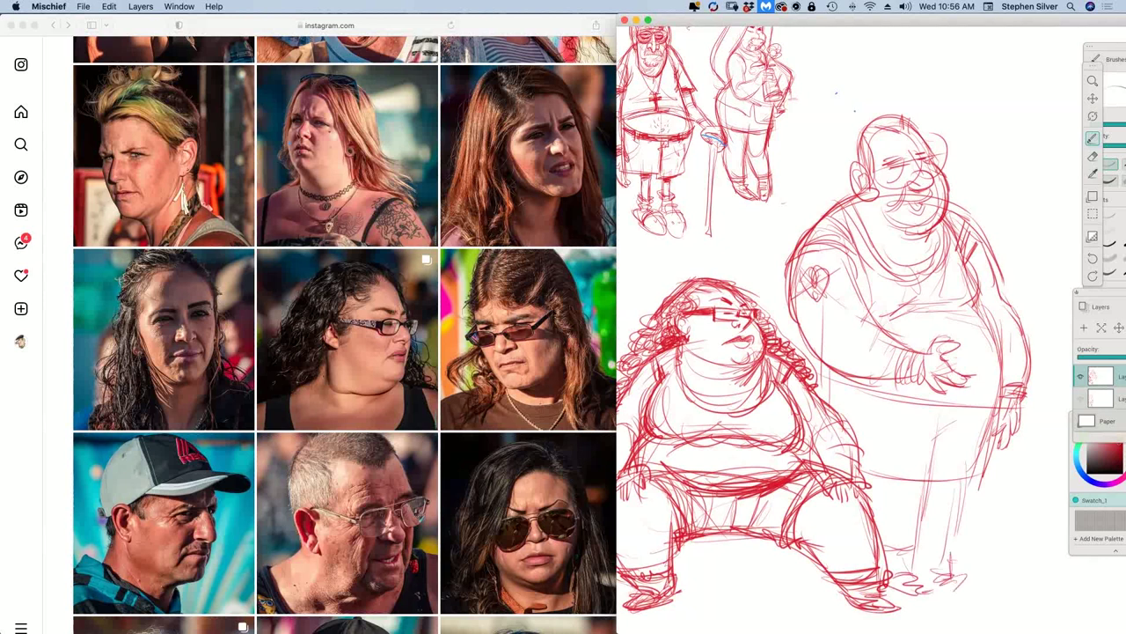
Step: Define the belly's lower edge over the shorts and the inner seam and hem of both shorts legs
{"action": "mouse_move", "coordinate": [825, 366]}
{"action": "left_mouse_down"}
{"action": "mouse_move", "coordinate": [827, 415]}
{"action": "mouse_move", "coordinate": [866, 398]}
{"action": "mouse_move", "coordinate": [1007, 428]}
{"action": "left_mouse_up"}
{"action": "mouse_move", "coordinate": [934, 426]}
{"action": "left_mouse_down"}
{"action": "mouse_move", "coordinate": [936, 489]}
{"action": "mouse_move", "coordinate": [864, 490]}
{"action": "left_mouse_up"}
{"action": "left_click_drag", "start_coordinate": [931, 488], "coordinate": [890, 497]}
{"action": "left_click_drag", "start_coordinate": [992, 434], "coordinate": [945, 486]}
{"action": "left_click_drag", "start_coordinate": [991, 434], "coordinate": [984, 490]}
Step: Draw the man's sock tops and shoes, then darken the belly's lower edge and the chest crease beside the far arm
{"action": "left_click_drag", "start_coordinate": [884, 526], "coordinate": [953, 517]}
{"action": "left_click_drag", "start_coordinate": [965, 490], "coordinate": [956, 549]}
{"action": "left_click_drag", "start_coordinate": [954, 535], "coordinate": [955, 577]}
{"action": "mouse_move", "coordinate": [936, 577]}
{"action": "left_mouse_down"}
{"action": "mouse_move", "coordinate": [977, 586]}
{"action": "mouse_move", "coordinate": [961, 586]}
{"action": "left_mouse_up"}
{"action": "left_click_drag", "start_coordinate": [894, 567], "coordinate": [922, 582]}
{"action": "left_click_drag", "start_coordinate": [919, 583], "coordinate": [933, 599]}
{"action": "mouse_move", "coordinate": [895, 589]}
{"action": "left_mouse_down"}
{"action": "mouse_move", "coordinate": [913, 582]}
{"action": "mouse_move", "coordinate": [938, 595]}
{"action": "left_mouse_up"}
{"action": "left_click_drag", "start_coordinate": [936, 590], "coordinate": [969, 584]}
{"action": "mouse_move", "coordinate": [821, 382]}
{"action": "left_mouse_down"}
{"action": "mouse_move", "coordinate": [899, 421]}
{"action": "mouse_move", "coordinate": [993, 417]}
{"action": "left_mouse_up"}
{"action": "mouse_move", "coordinate": [978, 319]}
{"action": "left_mouse_down"}
{"action": "mouse_move", "coordinate": [954, 216]}
{"action": "mouse_move", "coordinate": [984, 247]}
{"action": "mouse_move", "coordinate": [1024, 359]}
{"action": "mouse_move", "coordinate": [1017, 420]}
{"action": "left_mouse_up"}
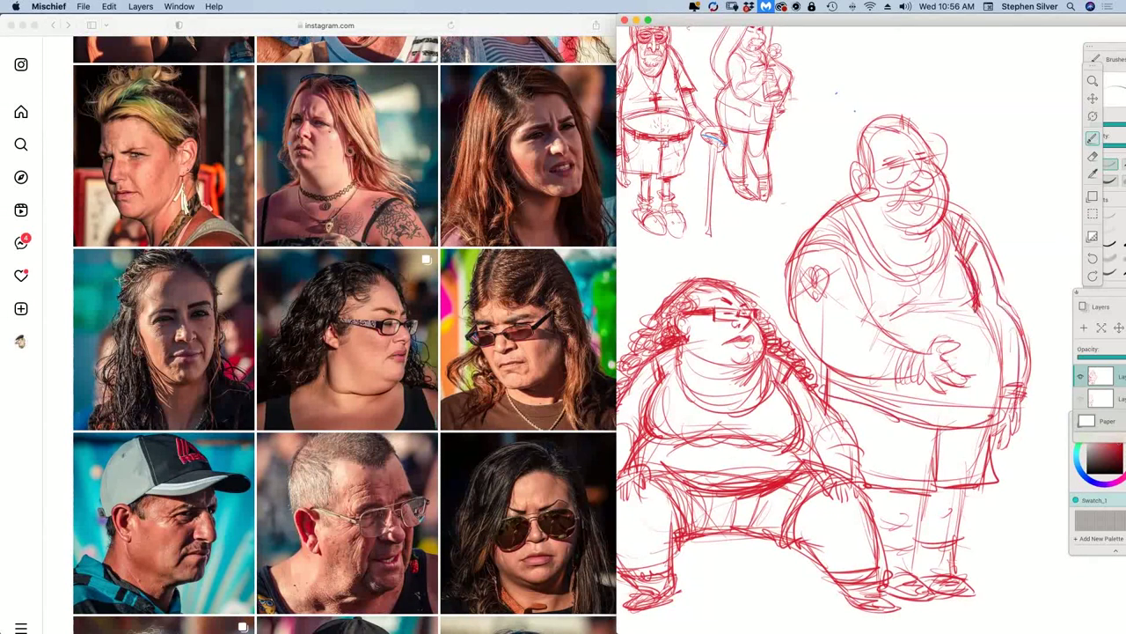
Step: Strengthen the near arm and hand, add a watch at the wrist, and darken the neckline
{"action": "left_click_drag", "start_coordinate": [881, 255], "coordinate": [865, 340]}
{"action": "mouse_move", "coordinate": [793, 254]}
{"action": "left_mouse_down"}
{"action": "mouse_move", "coordinate": [856, 382]}
{"action": "mouse_move", "coordinate": [913, 373]}
{"action": "mouse_move", "coordinate": [894, 385]}
{"action": "left_mouse_up"}
{"action": "left_click_drag", "start_coordinate": [909, 359], "coordinate": [920, 378]}
{"action": "mouse_move", "coordinate": [903, 350]}
{"action": "left_mouse_down"}
{"action": "mouse_move", "coordinate": [908, 361]}
{"action": "mouse_move", "coordinate": [963, 352]}
{"action": "mouse_move", "coordinate": [948, 377]}
{"action": "mouse_move", "coordinate": [969, 383]}
{"action": "mouse_move", "coordinate": [961, 396]}
{"action": "left_mouse_up"}
{"action": "left_click_drag", "start_coordinate": [907, 232], "coordinate": [857, 276]}
{"action": "left_click_drag", "start_coordinate": [945, 222], "coordinate": [908, 276]}
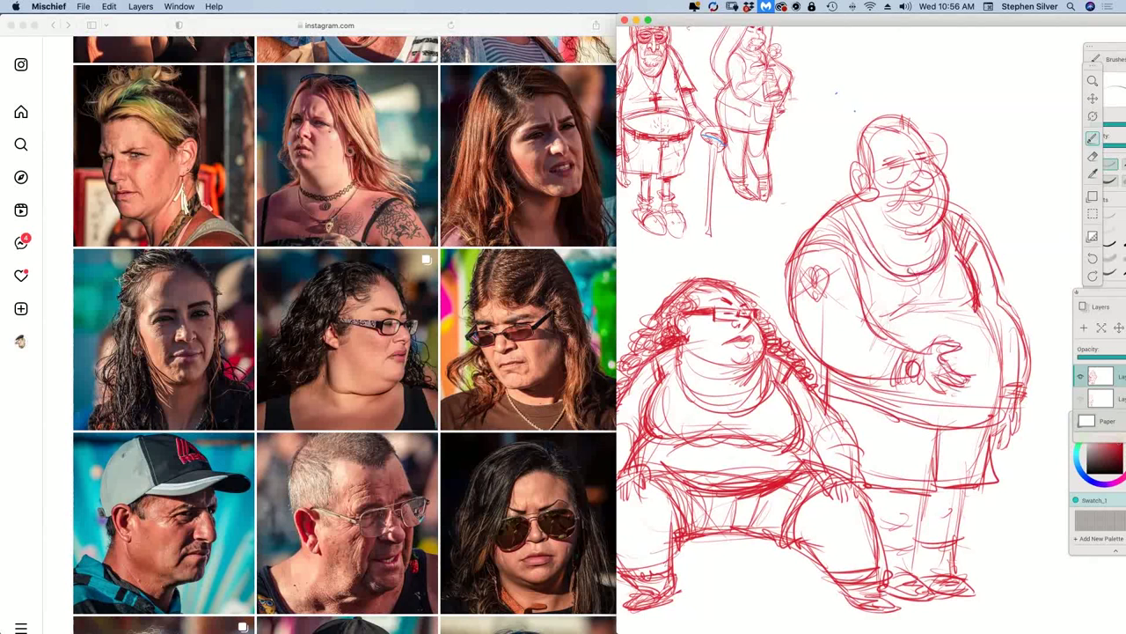
Step: Add creases at the near shoulder and refine the man's ear, hairline, chin and glasses with their side arm
{"action": "mouse_move", "coordinate": [864, 221]}
{"action": "left_mouse_down"}
{"action": "mouse_move", "coordinate": [877, 252]}
{"action": "mouse_move", "coordinate": [828, 223]}
{"action": "left_mouse_up"}
{"action": "left_click_drag", "start_coordinate": [858, 210], "coordinate": [838, 225]}
{"action": "left_click_drag", "start_coordinate": [863, 162], "coordinate": [850, 179]}
{"action": "left_click_drag", "start_coordinate": [857, 134], "coordinate": [859, 167]}
{"action": "mouse_move", "coordinate": [859, 144]}
{"action": "left_mouse_down"}
{"action": "mouse_move", "coordinate": [864, 165]}
{"action": "mouse_move", "coordinate": [901, 123]}
{"action": "mouse_move", "coordinate": [924, 143]}
{"action": "mouse_move", "coordinate": [896, 167]}
{"action": "mouse_move", "coordinate": [932, 149]}
{"action": "mouse_move", "coordinate": [883, 186]}
{"action": "mouse_move", "coordinate": [909, 188]}
{"action": "left_mouse_up"}
{"action": "left_click_drag", "start_coordinate": [935, 151], "coordinate": [942, 179]}
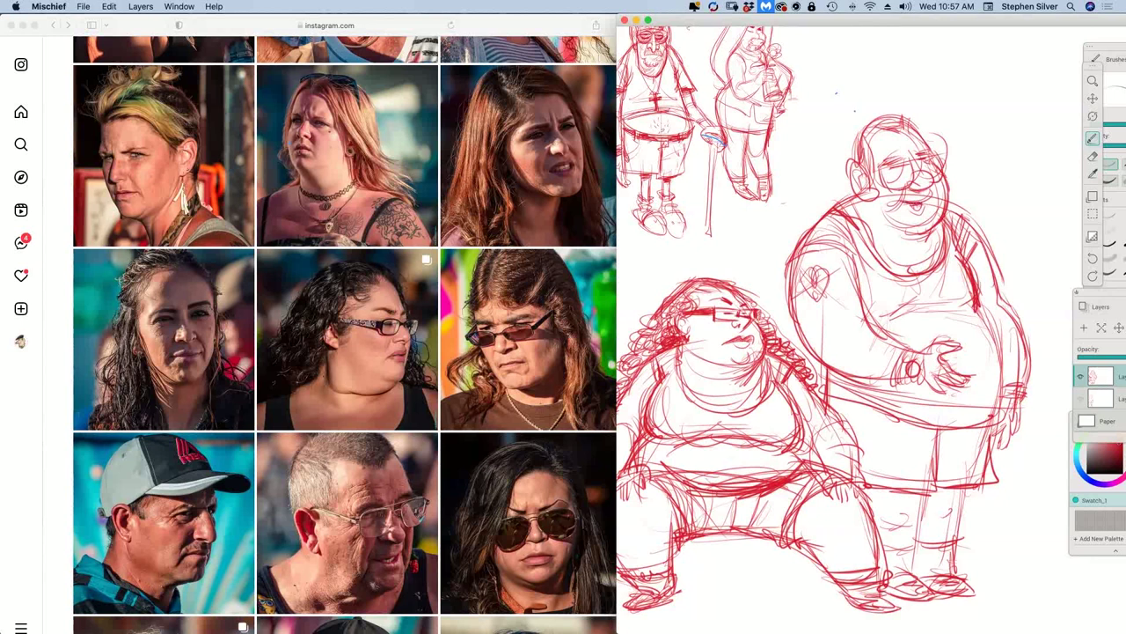
{"action": "left_click_drag", "start_coordinate": [928, 214], "coordinate": [908, 222]}
{"action": "mouse_move", "coordinate": [915, 114]}
{"action": "left_mouse_down"}
{"action": "mouse_move", "coordinate": [852, 139]}
{"action": "mouse_move", "coordinate": [851, 163]}
{"action": "mouse_move", "coordinate": [906, 118]}
{"action": "left_mouse_up"}
{"action": "mouse_move", "coordinate": [943, 153]}
{"action": "left_mouse_down"}
{"action": "mouse_move", "coordinate": [938, 186]}
{"action": "mouse_move", "coordinate": [894, 158]}
{"action": "mouse_move", "coordinate": [878, 187]}
{"action": "mouse_move", "coordinate": [865, 170]}
{"action": "left_mouse_up"}
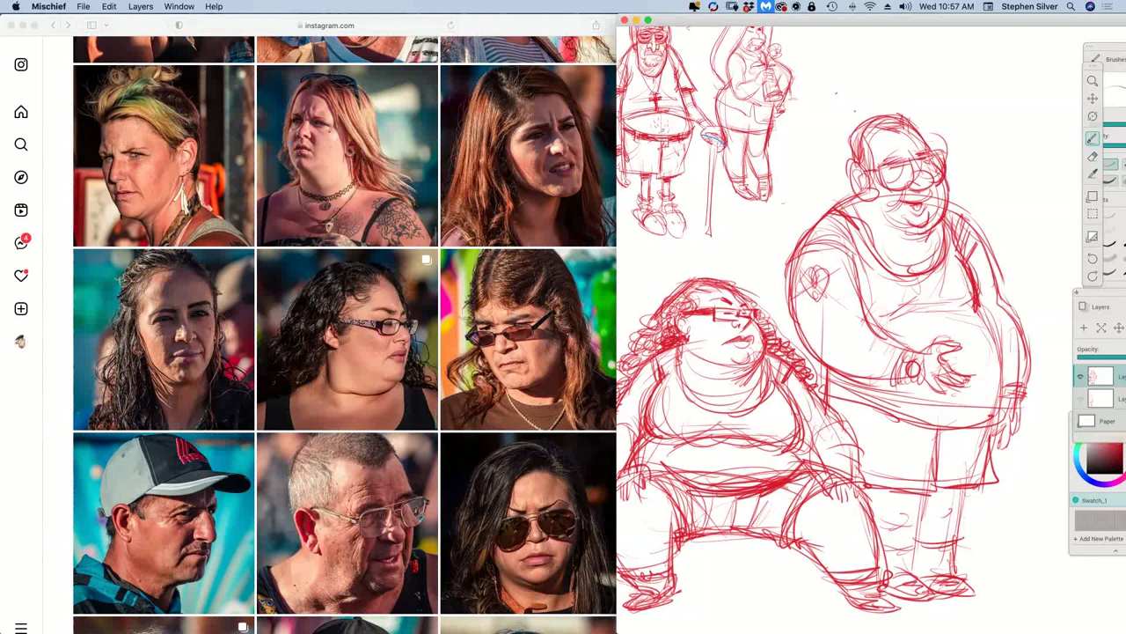
Step: Reinforce the far arm and belly contour, and add a jagged decoration down the near side of the shorts
{"action": "mouse_move", "coordinate": [948, 211]}
{"action": "left_mouse_down"}
{"action": "mouse_move", "coordinate": [1019, 333]}
{"action": "mouse_move", "coordinate": [1023, 390]}
{"action": "left_mouse_up"}
{"action": "mouse_move", "coordinate": [980, 307]}
{"action": "left_mouse_down"}
{"action": "mouse_move", "coordinate": [1007, 370]}
{"action": "mouse_move", "coordinate": [998, 423]}
{"action": "left_mouse_up"}
{"action": "mouse_move", "coordinate": [1004, 410]}
{"action": "left_mouse_down"}
{"action": "mouse_move", "coordinate": [988, 436]}
{"action": "mouse_move", "coordinate": [962, 434]}
{"action": "left_mouse_up"}
{"action": "mouse_move", "coordinate": [852, 403]}
{"action": "left_mouse_down"}
{"action": "mouse_move", "coordinate": [852, 470]}
{"action": "mouse_move", "coordinate": [866, 484]}
{"action": "left_mouse_up"}
{"action": "mouse_move", "coordinate": [871, 410]}
{"action": "left_mouse_down"}
{"action": "mouse_move", "coordinate": [869, 482]}
{"action": "mouse_move", "coordinate": [880, 491]}
{"action": "mouse_move", "coordinate": [859, 422]}
{"action": "mouse_move", "coordinate": [868, 461]}
{"action": "left_mouse_up"}
{"action": "left_click_drag", "start_coordinate": [954, 434], "coordinate": [937, 452]}
{"action": "left_click_drag", "start_coordinate": [878, 493], "coordinate": [908, 497]}
Step: Darken the shorts hem, sock tops, shoes and the outer edge of the man's far leg
{"action": "left_click_drag", "start_coordinate": [910, 493], "coordinate": [869, 492]}
{"action": "left_click_drag", "start_coordinate": [873, 540], "coordinate": [916, 548]}
{"action": "left_click_drag", "start_coordinate": [897, 542], "coordinate": [912, 554]}
{"action": "left_click_drag", "start_coordinate": [908, 551], "coordinate": [913, 578]}
{"action": "left_click_drag", "start_coordinate": [891, 578], "coordinate": [915, 584]}
{"action": "left_click_drag", "start_coordinate": [937, 573], "coordinate": [965, 576]}
{"action": "left_click_drag", "start_coordinate": [965, 578], "coordinate": [978, 585]}
{"action": "left_click_drag", "start_coordinate": [962, 487], "coordinate": [955, 539]}
{"action": "left_click_drag", "start_coordinate": [965, 486], "coordinate": [961, 555]}
{"action": "left_click_drag", "start_coordinate": [929, 485], "coordinate": [957, 487]}
Step: Darken the wristband on the far arm, the far shoulder and armhole, the near eyeglass lens and the back of the head
{"action": "mouse_move", "coordinate": [982, 432]}
{"action": "left_mouse_down"}
{"action": "mouse_move", "coordinate": [992, 480]}
{"action": "mouse_move", "coordinate": [998, 403]}
{"action": "mouse_move", "coordinate": [998, 433]}
{"action": "left_mouse_up"}
{"action": "left_click_drag", "start_coordinate": [1002, 386], "coordinate": [1023, 375]}
{"action": "mouse_move", "coordinate": [1007, 376]}
{"action": "left_mouse_down"}
{"action": "mouse_move", "coordinate": [1031, 372]}
{"action": "mouse_move", "coordinate": [1029, 398]}
{"action": "left_mouse_up"}
{"action": "left_click_drag", "start_coordinate": [1007, 397], "coordinate": [1031, 395]}
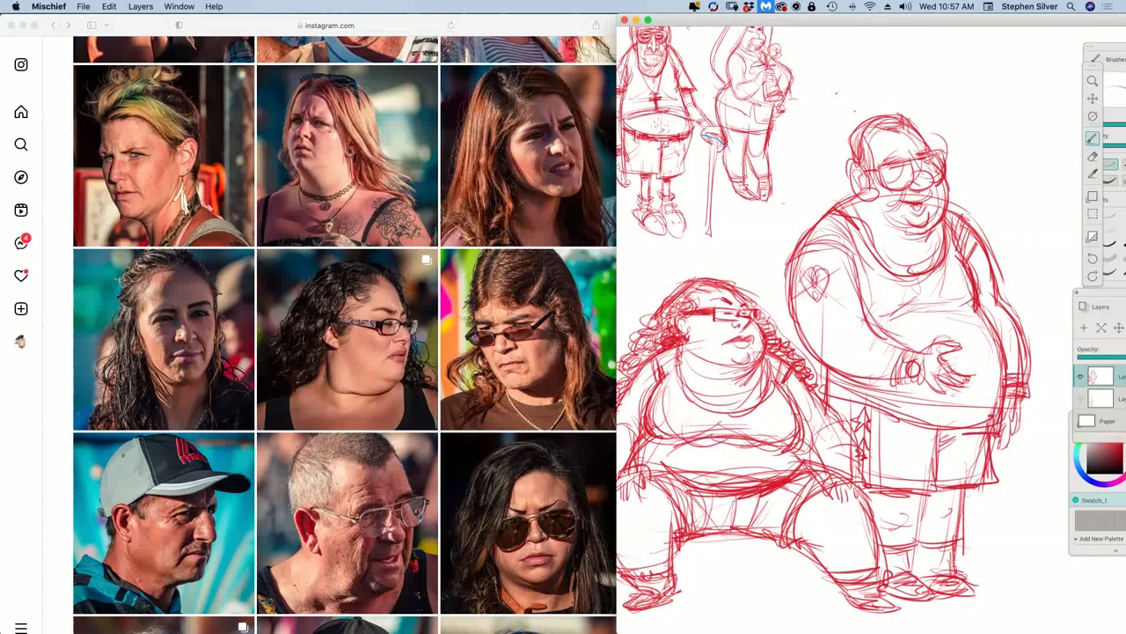
{"action": "left_click_drag", "start_coordinate": [988, 263], "coordinate": [993, 307]}
{"action": "left_click_drag", "start_coordinate": [947, 206], "coordinate": [957, 216]}
{"action": "left_click_drag", "start_coordinate": [894, 164], "coordinate": [908, 182]}
{"action": "mouse_move", "coordinate": [900, 117]}
{"action": "left_mouse_down"}
{"action": "mouse_move", "coordinate": [864, 123]}
{"action": "mouse_move", "coordinate": [848, 147]}
{"action": "left_mouse_up"}
Step: Retrace the near arm and hand, the belly's lower edge and the creases under the chest with heavier lines
{"action": "mouse_move", "coordinate": [857, 187]}
{"action": "left_mouse_down"}
{"action": "mouse_move", "coordinate": [808, 242]}
{"action": "mouse_move", "coordinate": [794, 313]}
{"action": "left_mouse_up"}
{"action": "mouse_move", "coordinate": [815, 220]}
{"action": "left_mouse_down"}
{"action": "mouse_move", "coordinate": [791, 297]}
{"action": "mouse_move", "coordinate": [880, 391]}
{"action": "left_mouse_up"}
{"action": "mouse_move", "coordinate": [861, 284]}
{"action": "left_mouse_down"}
{"action": "mouse_move", "coordinate": [922, 342]}
{"action": "mouse_move", "coordinate": [914, 354]}
{"action": "mouse_move", "coordinate": [947, 341]}
{"action": "left_mouse_up"}
{"action": "mouse_move", "coordinate": [938, 340]}
{"action": "left_mouse_down"}
{"action": "mouse_move", "coordinate": [970, 376]}
{"action": "mouse_move", "coordinate": [948, 389]}
{"action": "left_mouse_up"}
{"action": "left_click_drag", "start_coordinate": [855, 378], "coordinate": [916, 407]}
{"action": "mouse_move", "coordinate": [830, 384]}
{"action": "left_mouse_down"}
{"action": "mouse_move", "coordinate": [988, 438]}
{"action": "mouse_move", "coordinate": [1005, 426]}
{"action": "left_mouse_up"}
{"action": "left_click_drag", "start_coordinate": [960, 436], "coordinate": [996, 429]}
{"action": "mouse_move", "coordinate": [921, 311]}
{"action": "left_mouse_down"}
{"action": "mouse_move", "coordinate": [964, 306]}
{"action": "mouse_move", "coordinate": [954, 309]}
{"action": "left_mouse_up"}
{"action": "mouse_move", "coordinate": [907, 323]}
{"action": "left_mouse_down"}
{"action": "mouse_move", "coordinate": [958, 313]}
{"action": "mouse_move", "coordinate": [920, 307]}
{"action": "left_mouse_up"}
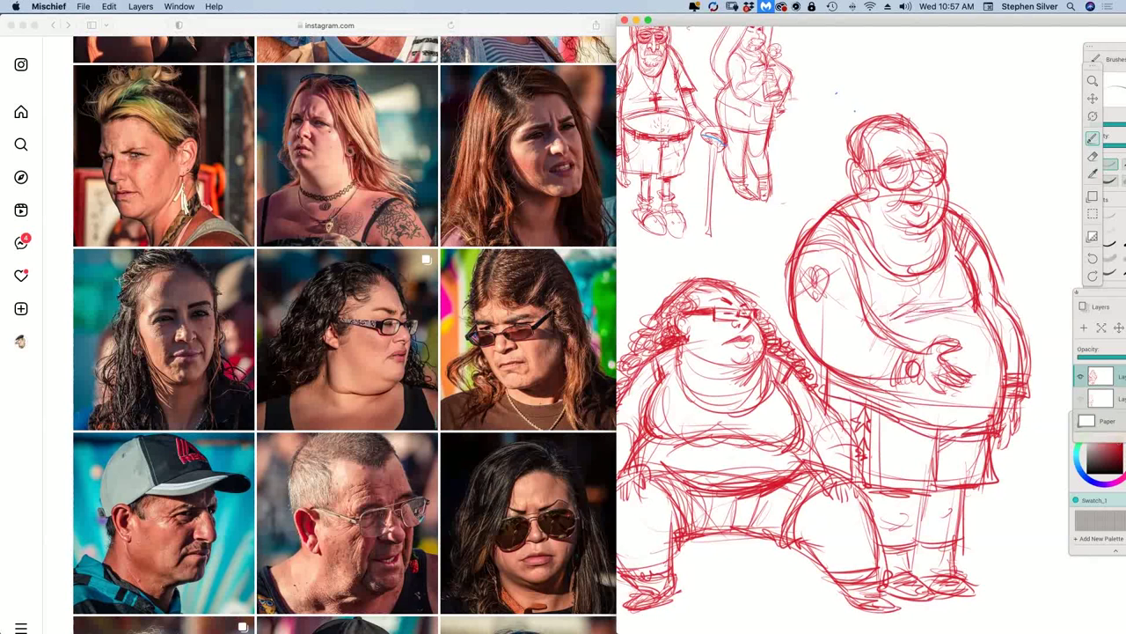
Step: Switch to the Instagram portrait grid in Safari and browse further rows of reference faces
{"action": "left_click_drag", "start_coordinate": [998, 305], "coordinate": [1011, 343]}
{"action": "left_click", "coordinate": [149, 30]}
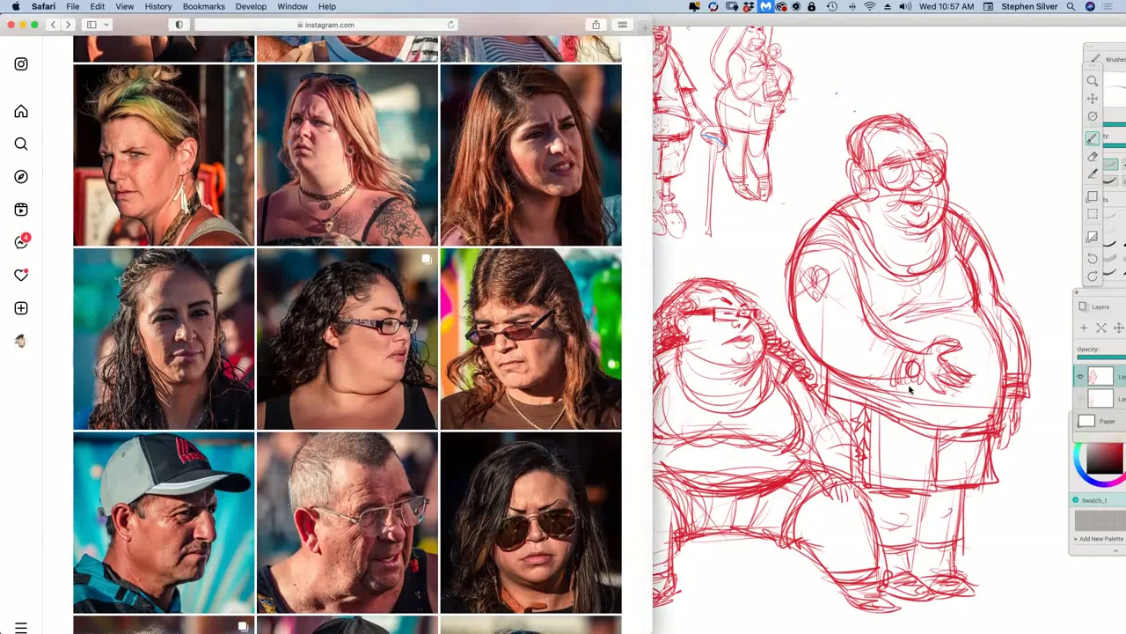
{"action": "left_click", "coordinate": [964, 460]}
{"action": "scroll", "coordinate": [343, 334], "scroll_direction": "down", "scroll_amount": 5}
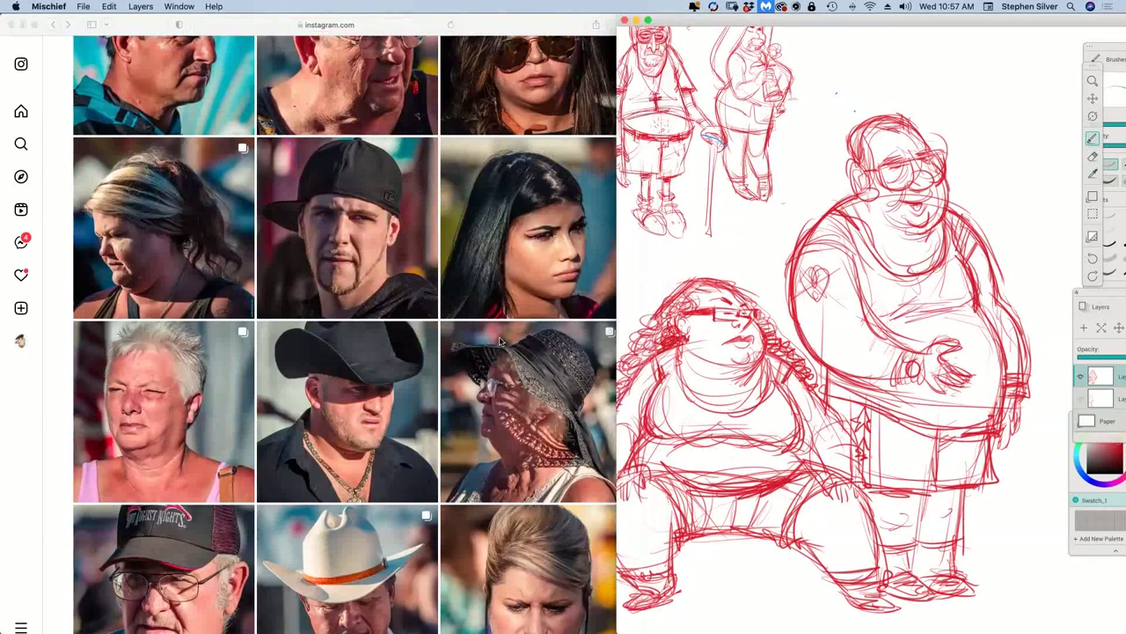
{"action": "left_click", "coordinate": [146, 28]}
{"action": "left_click", "coordinate": [960, 20]}
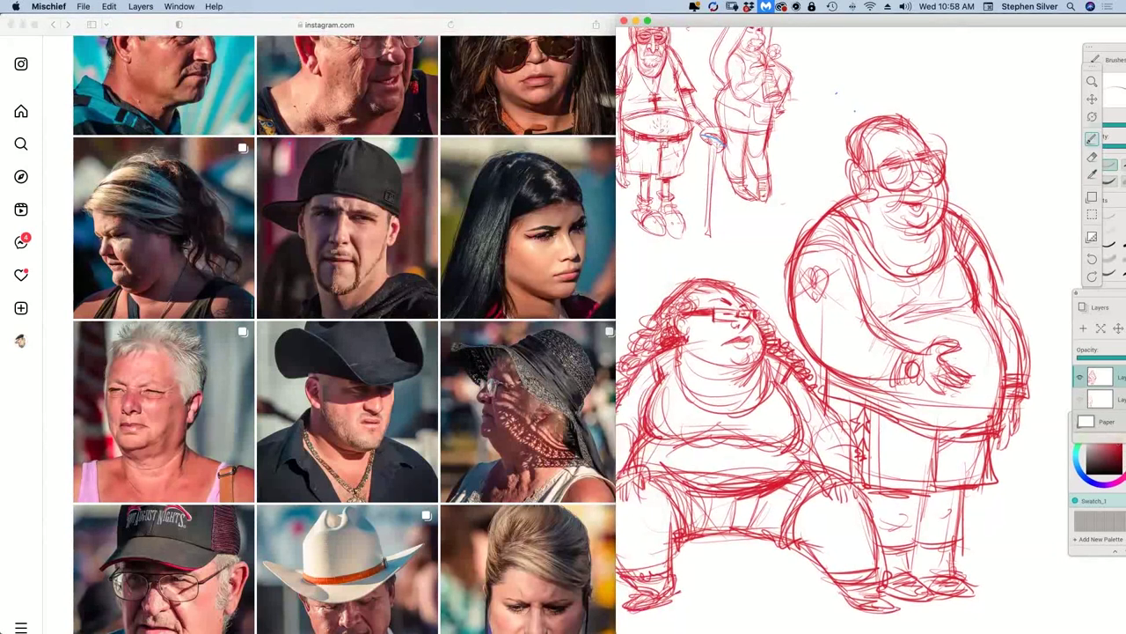
Step: Rough in the face profile, nape, back and near upper arm of a new figure in the blank space above the heavy man
{"action": "mouse_move", "coordinate": [1006, 22]}
{"action": "left_mouse_down"}
{"action": "mouse_move", "coordinate": [995, 22]}
{"action": "mouse_move", "coordinate": [1008, 25]}
{"action": "left_mouse_up"}
{"action": "key", "text": "space"}
{"action": "mouse_move", "coordinate": [951, 278]}
{"action": "left_mouse_down"}
{"action": "mouse_move", "coordinate": [907, 385]}
{"action": "mouse_move", "coordinate": [857, 367]}
{"action": "left_mouse_up"}
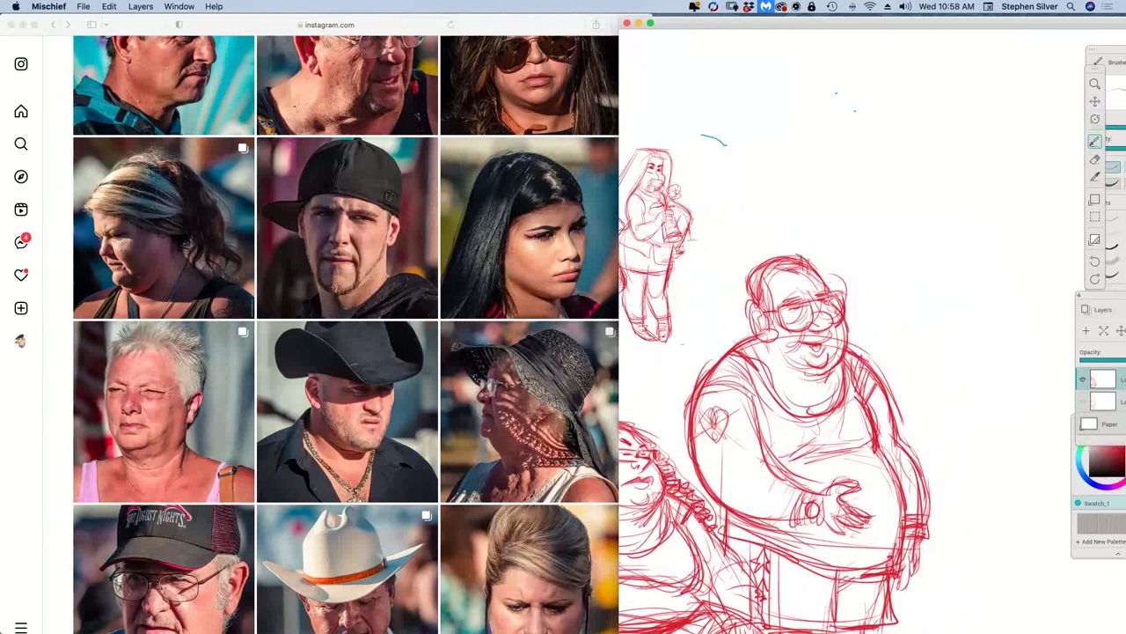
{"action": "mouse_move", "coordinate": [893, 113]}
{"action": "left_mouse_down"}
{"action": "mouse_move", "coordinate": [887, 175]}
{"action": "mouse_move", "coordinate": [913, 184]}
{"action": "mouse_move", "coordinate": [860, 152]}
{"action": "left_mouse_up"}
{"action": "left_click_drag", "start_coordinate": [901, 107], "coordinate": [866, 135]}
{"action": "left_click_drag", "start_coordinate": [945, 134], "coordinate": [958, 171]}
{"action": "mouse_move", "coordinate": [883, 162]}
{"action": "left_mouse_down"}
{"action": "mouse_move", "coordinate": [908, 183]}
{"action": "mouse_move", "coordinate": [876, 236]}
{"action": "left_mouse_up"}
{"action": "mouse_move", "coordinate": [966, 177]}
{"action": "left_mouse_down"}
{"action": "mouse_move", "coordinate": [995, 226]}
{"action": "mouse_move", "coordinate": [994, 253]}
{"action": "left_mouse_up"}
{"action": "mouse_move", "coordinate": [930, 225]}
{"action": "left_mouse_down"}
{"action": "mouse_move", "coordinate": [967, 188]}
{"action": "mouse_move", "coordinate": [984, 216]}
{"action": "mouse_move", "coordinate": [938, 274]}
{"action": "left_mouse_up"}
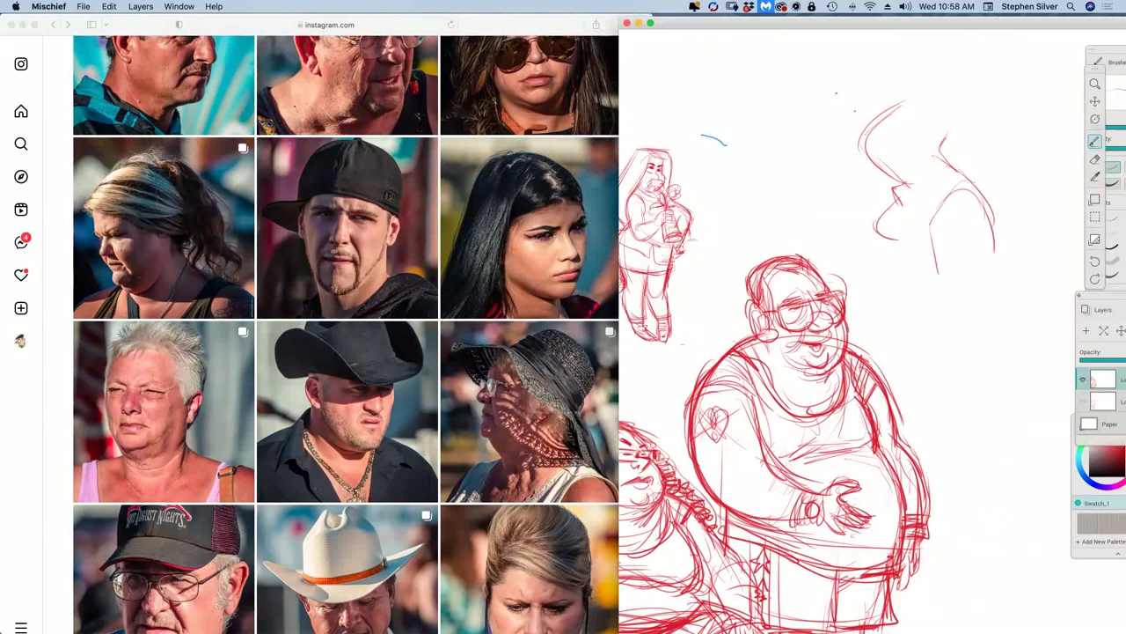
Step: Draw the profile figure's chest and belly contour, a waist line, the back edge and the straight lower hem of the long top
{"action": "mouse_move", "coordinate": [896, 190]}
{"action": "left_mouse_down"}
{"action": "mouse_move", "coordinate": [943, 199]}
{"action": "mouse_move", "coordinate": [963, 177]}
{"action": "mouse_move", "coordinate": [875, 225]}
{"action": "mouse_move", "coordinate": [893, 245]}
{"action": "mouse_move", "coordinate": [861, 281]}
{"action": "left_mouse_up"}
{"action": "left_click_drag", "start_coordinate": [865, 279], "coordinate": [954, 284]}
{"action": "left_click_drag", "start_coordinate": [862, 283], "coordinate": [864, 352]}
{"action": "left_click_drag", "start_coordinate": [866, 352], "coordinate": [971, 359]}
{"action": "left_click_drag", "start_coordinate": [904, 354], "coordinate": [1020, 356]}
{"action": "left_click_drag", "start_coordinate": [1005, 213], "coordinate": [1013, 324]}
{"action": "left_click_drag", "start_coordinate": [1012, 296], "coordinate": [1019, 359]}
Step: Complete the figure's near arm hanging straight down, with a cuff at the wrist and a loose hand
{"action": "left_click_drag", "start_coordinate": [935, 264], "coordinate": [938, 294]}
{"action": "left_click_drag", "start_coordinate": [993, 252], "coordinate": [975, 334]}
{"action": "mouse_move", "coordinate": [941, 287]}
{"action": "left_mouse_down"}
{"action": "mouse_move", "coordinate": [943, 334]}
{"action": "mouse_move", "coordinate": [974, 324]}
{"action": "mouse_move", "coordinate": [966, 348]}
{"action": "left_mouse_up"}
{"action": "left_click_drag", "start_coordinate": [964, 339], "coordinate": [976, 346]}
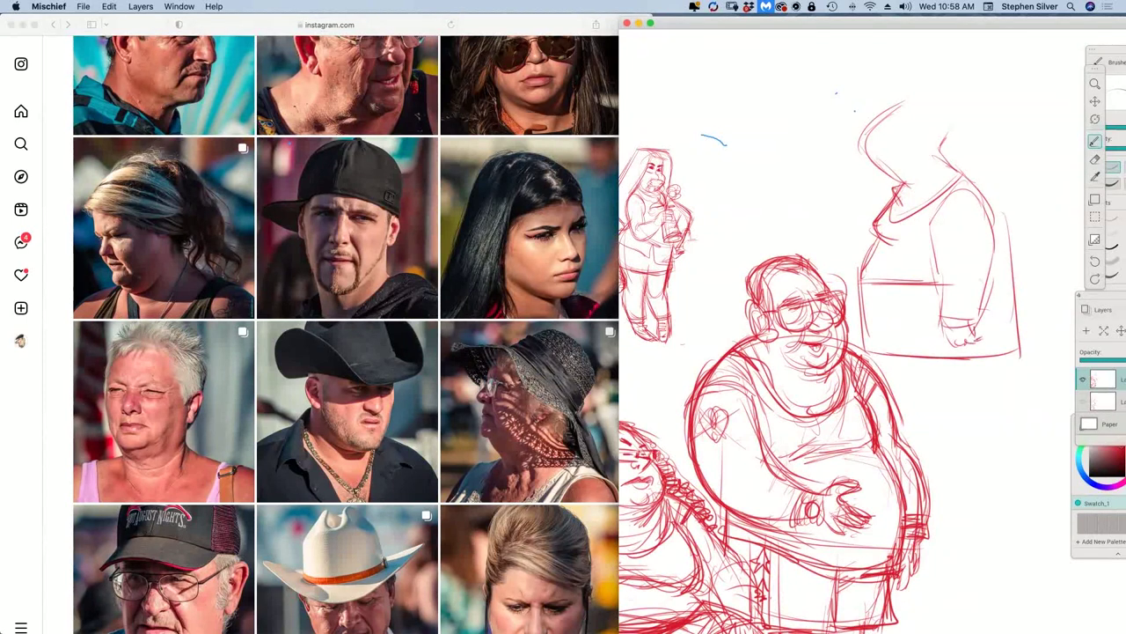
Step: Sketch a cap with a long upturned brim, hair falling down the back and glasses on the profile head
{"action": "left_click_drag", "start_coordinate": [894, 77], "coordinate": [987, 185]}
{"action": "mouse_move", "coordinate": [895, 102]}
{"action": "left_mouse_down"}
{"action": "mouse_move", "coordinate": [844, 78]}
{"action": "mouse_move", "coordinate": [873, 120]}
{"action": "left_mouse_up"}
{"action": "mouse_move", "coordinate": [839, 66]}
{"action": "left_mouse_down"}
{"action": "mouse_move", "coordinate": [913, 89]}
{"action": "mouse_move", "coordinate": [968, 161]}
{"action": "left_mouse_up"}
{"action": "left_click_drag", "start_coordinate": [934, 107], "coordinate": [960, 142]}
{"action": "mouse_move", "coordinate": [883, 108]}
{"action": "left_mouse_down"}
{"action": "mouse_move", "coordinate": [941, 80]}
{"action": "mouse_move", "coordinate": [975, 93]}
{"action": "mouse_move", "coordinate": [984, 179]}
{"action": "mouse_move", "coordinate": [1005, 192]}
{"action": "mouse_move", "coordinate": [1017, 227]}
{"action": "left_mouse_up"}
{"action": "mouse_move", "coordinate": [860, 123]}
{"action": "left_mouse_down"}
{"action": "mouse_move", "coordinate": [891, 112]}
{"action": "mouse_move", "coordinate": [890, 141]}
{"action": "left_mouse_up"}
{"action": "mouse_move", "coordinate": [876, 105]}
{"action": "left_mouse_down"}
{"action": "mouse_move", "coordinate": [874, 120]}
{"action": "mouse_move", "coordinate": [911, 113]}
{"action": "left_mouse_up"}
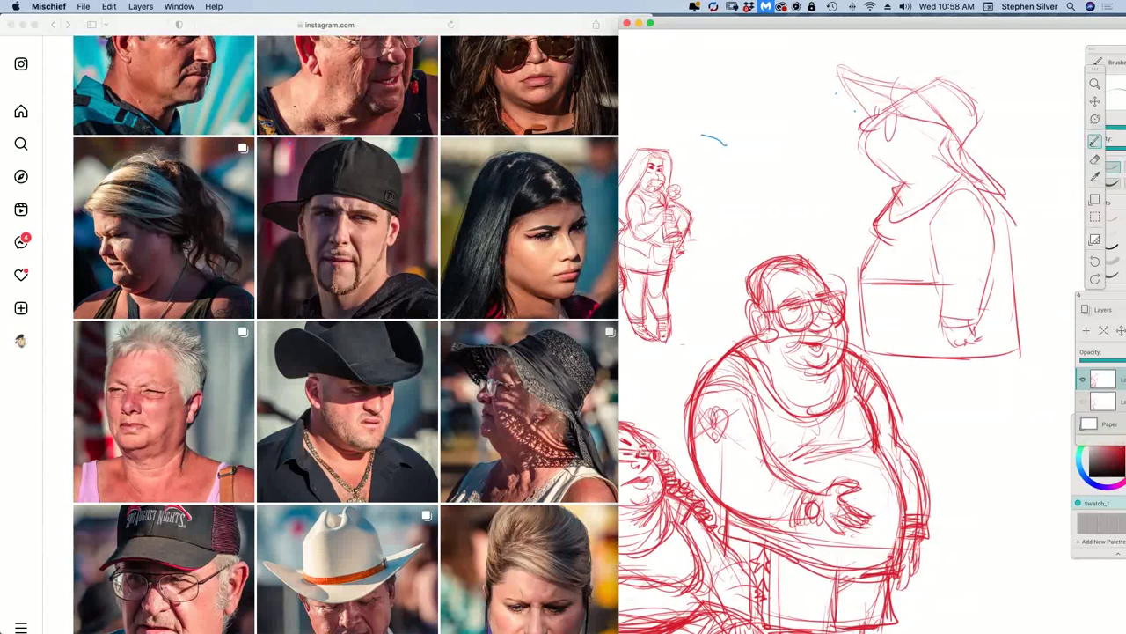
Step: Add the lips, chin and glasses arm, and firm up the cap's brim, crown and the hair behind it
{"action": "mouse_move", "coordinate": [859, 146]}
{"action": "left_mouse_down"}
{"action": "mouse_move", "coordinate": [874, 154]}
{"action": "mouse_move", "coordinate": [855, 167]}
{"action": "mouse_move", "coordinate": [877, 186]}
{"action": "mouse_move", "coordinate": [910, 183]}
{"action": "left_mouse_up"}
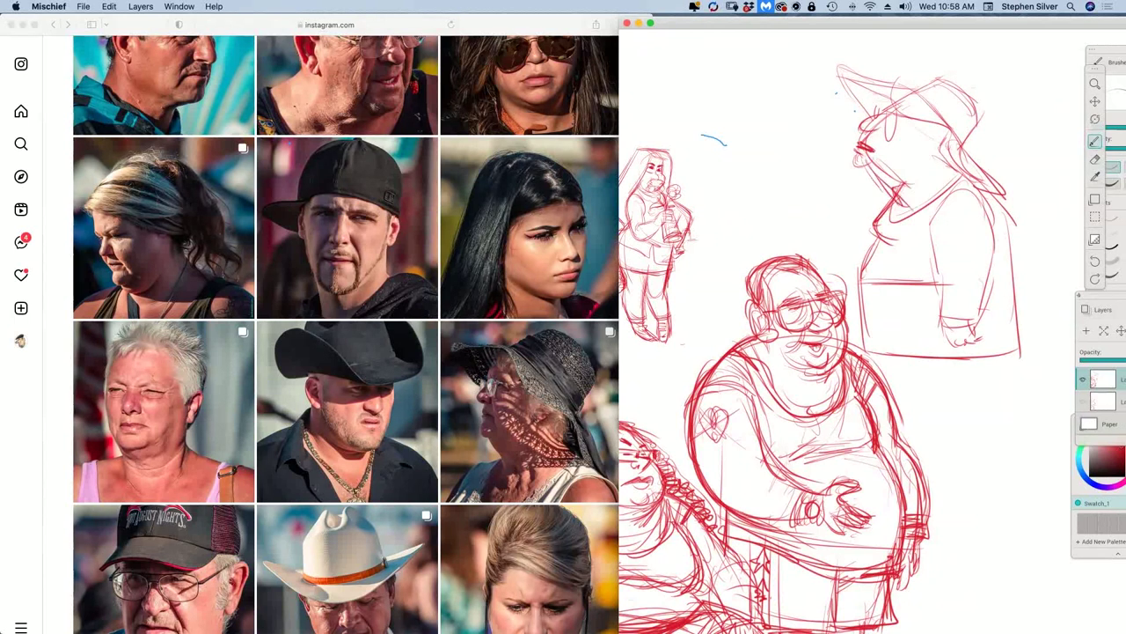
{"action": "mouse_move", "coordinate": [883, 119]}
{"action": "left_mouse_down"}
{"action": "mouse_move", "coordinate": [890, 137]}
{"action": "mouse_move", "coordinate": [908, 116]}
{"action": "mouse_move", "coordinate": [943, 132]}
{"action": "mouse_move", "coordinate": [922, 147]}
{"action": "mouse_move", "coordinate": [935, 150]}
{"action": "mouse_move", "coordinate": [941, 130]}
{"action": "left_mouse_up"}
{"action": "left_click_drag", "start_coordinate": [885, 88], "coordinate": [908, 91]}
{"action": "left_click_drag", "start_coordinate": [834, 64], "coordinate": [884, 86]}
{"action": "mouse_move", "coordinate": [839, 69]}
{"action": "left_mouse_down"}
{"action": "mouse_move", "coordinate": [878, 112]}
{"action": "mouse_move", "coordinate": [919, 84]}
{"action": "left_mouse_up"}
{"action": "mouse_move", "coordinate": [912, 88]}
{"action": "left_mouse_down"}
{"action": "mouse_move", "coordinate": [956, 82]}
{"action": "mouse_move", "coordinate": [975, 126]}
{"action": "mouse_move", "coordinate": [966, 146]}
{"action": "left_mouse_up"}
{"action": "left_click_drag", "start_coordinate": [965, 146], "coordinate": [1018, 209]}
Step: Strengthen the neckline and near arm, and carry the waist line across to the back edge of the top
{"action": "left_click_drag", "start_coordinate": [1001, 181], "coordinate": [931, 234]}
{"action": "left_click_drag", "start_coordinate": [931, 215], "coordinate": [941, 324]}
{"action": "left_click_drag", "start_coordinate": [992, 236], "coordinate": [977, 320]}
{"action": "left_click_drag", "start_coordinate": [994, 264], "coordinate": [975, 328]}
{"action": "left_click_drag", "start_coordinate": [915, 291], "coordinate": [1022, 294]}
{"action": "left_click_drag", "start_coordinate": [1017, 296], "coordinate": [1013, 347]}
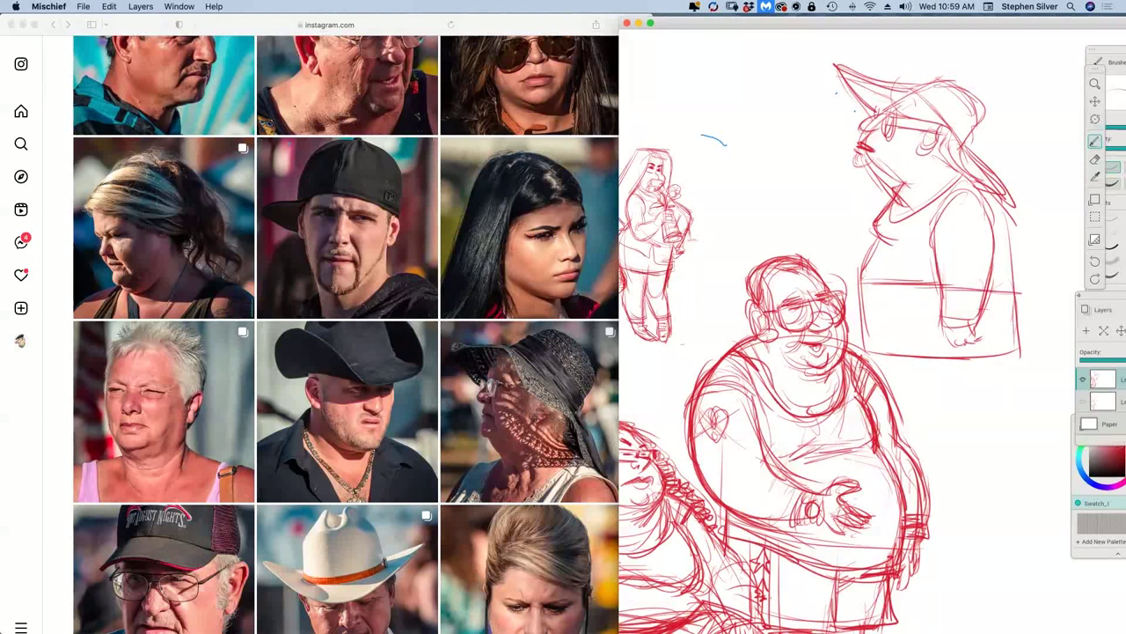
Step: Refine the cuff and fingers of the near hand and restate the lower back edge of the top
{"action": "mouse_move", "coordinate": [894, 225]}
{"action": "left_mouse_down"}
{"action": "mouse_move", "coordinate": [954, 176]}
{"action": "mouse_move", "coordinate": [940, 313]}
{"action": "mouse_move", "coordinate": [949, 328]}
{"action": "mouse_move", "coordinate": [982, 308]}
{"action": "left_mouse_up"}
{"action": "mouse_move", "coordinate": [977, 315]}
{"action": "left_mouse_down"}
{"action": "mouse_move", "coordinate": [977, 345]}
{"action": "mouse_move", "coordinate": [950, 350]}
{"action": "left_mouse_up"}
{"action": "mouse_move", "coordinate": [950, 350]}
{"action": "left_mouse_down"}
{"action": "mouse_move", "coordinate": [992, 336]}
{"action": "mouse_move", "coordinate": [1007, 285]}
{"action": "mouse_move", "coordinate": [1005, 200]}
{"action": "mouse_move", "coordinate": [1003, 359]}
{"action": "left_mouse_up"}
{"action": "left_click_drag", "start_coordinate": [1009, 295], "coordinate": [1014, 378]}
Step: Draw the figure's two short trouser legs below the hem, with cuffs and simple shoes
{"action": "left_click_drag", "start_coordinate": [887, 323], "coordinate": [896, 389]}
{"action": "left_click_drag", "start_coordinate": [995, 347], "coordinate": [986, 406]}
{"action": "left_click_drag", "start_coordinate": [995, 334], "coordinate": [989, 416]}
{"action": "left_click_drag", "start_coordinate": [926, 320], "coordinate": [931, 422]}
{"action": "left_click_drag", "start_coordinate": [921, 340], "coordinate": [924, 424]}
{"action": "left_click_drag", "start_coordinate": [989, 359], "coordinate": [985, 416]}
{"action": "mouse_move", "coordinate": [903, 351]}
{"action": "left_mouse_down"}
{"action": "mouse_move", "coordinate": [903, 407]}
{"action": "mouse_move", "coordinate": [989, 410]}
{"action": "left_mouse_up"}
{"action": "mouse_move", "coordinate": [987, 393]}
{"action": "left_mouse_down"}
{"action": "mouse_move", "coordinate": [987, 428]}
{"action": "mouse_move", "coordinate": [966, 417]}
{"action": "mouse_move", "coordinate": [987, 421]}
{"action": "left_mouse_up"}
{"action": "left_click_drag", "start_coordinate": [976, 412], "coordinate": [987, 431]}
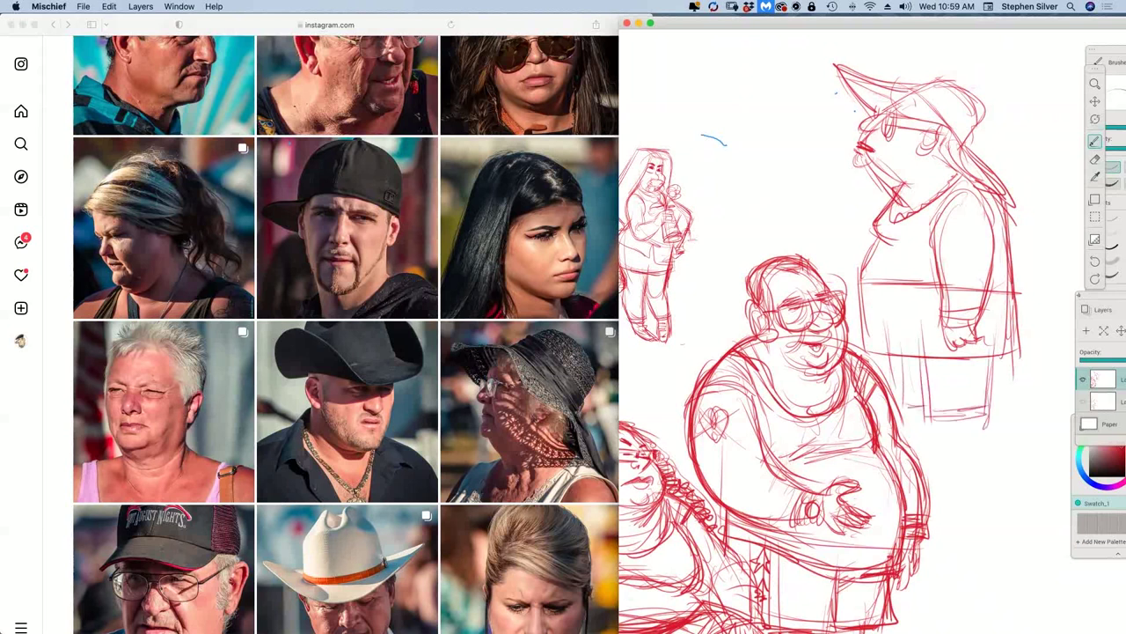
{"action": "mouse_move", "coordinate": [912, 421]}
{"action": "left_mouse_down"}
{"action": "mouse_move", "coordinate": [932, 433]}
{"action": "mouse_move", "coordinate": [986, 431]}
{"action": "mouse_move", "coordinate": [922, 423]}
{"action": "mouse_move", "coordinate": [922, 404]}
{"action": "left_mouse_up"}
{"action": "left_click_drag", "start_coordinate": [905, 357], "coordinate": [905, 406]}
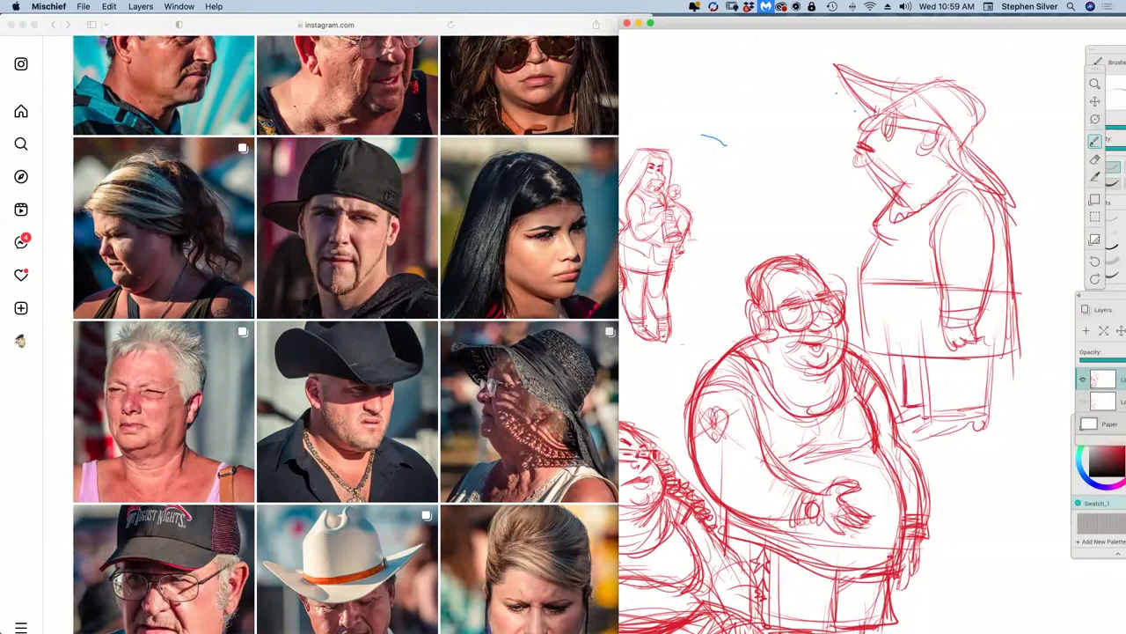
Step: Darken the hem and back edge of the top and fill its lower front with a plaid grid
{"action": "left_click_drag", "start_coordinate": [880, 324], "coordinate": [880, 375]}
{"action": "mouse_move", "coordinate": [871, 324]}
{"action": "left_mouse_down"}
{"action": "mouse_move", "coordinate": [869, 373]}
{"action": "mouse_move", "coordinate": [1022, 366]}
{"action": "left_mouse_up"}
{"action": "mouse_move", "coordinate": [1015, 305]}
{"action": "left_mouse_down"}
{"action": "mouse_move", "coordinate": [1015, 366]}
{"action": "mouse_move", "coordinate": [1014, 356]}
{"action": "left_mouse_up"}
{"action": "left_click_drag", "start_coordinate": [880, 283], "coordinate": [883, 368]}
{"action": "mouse_move", "coordinate": [901, 287]}
{"action": "left_mouse_down"}
{"action": "mouse_move", "coordinate": [903, 373]}
{"action": "mouse_move", "coordinate": [921, 366]}
{"action": "left_mouse_up"}
{"action": "left_click_drag", "start_coordinate": [861, 297], "coordinate": [932, 296]}
{"action": "left_click_drag", "start_coordinate": [855, 313], "coordinate": [938, 309]}
{"action": "left_click_drag", "start_coordinate": [862, 332], "coordinate": [947, 331]}
{"action": "left_click_drag", "start_coordinate": [904, 354], "coordinate": [1003, 350]}
{"action": "mouse_move", "coordinate": [890, 199]}
{"action": "left_mouse_down"}
{"action": "mouse_move", "coordinate": [866, 244]}
{"action": "mouse_move", "coordinate": [864, 234]}
{"action": "mouse_move", "coordinate": [894, 241]}
{"action": "mouse_move", "coordinate": [959, 181]}
{"action": "mouse_move", "coordinate": [981, 190]}
{"action": "left_mouse_up"}
{"action": "key", "text": "e"}
{"action": "key", "text": "b"}
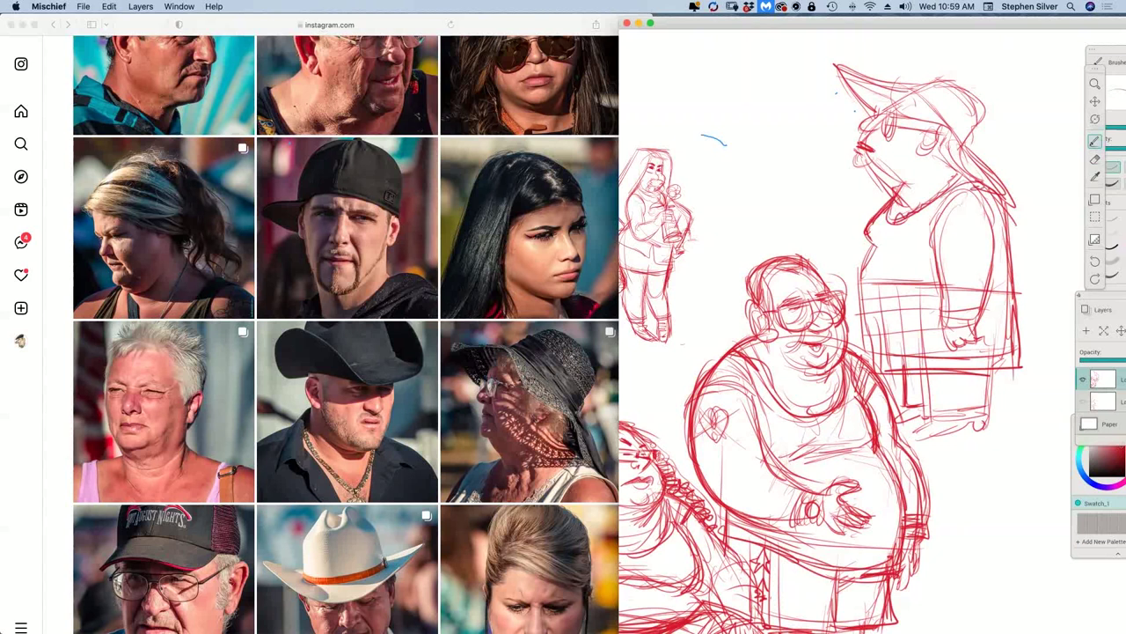
Step: Darken the hair strands, the back of the cap, the glasses and the face profile down to the neck
{"action": "mouse_move", "coordinate": [931, 129]}
{"action": "left_mouse_down"}
{"action": "mouse_move", "coordinate": [994, 181]}
{"action": "mouse_move", "coordinate": [1013, 181]}
{"action": "left_mouse_up"}
{"action": "mouse_move", "coordinate": [964, 145]}
{"action": "left_mouse_down"}
{"action": "mouse_move", "coordinate": [960, 90]}
{"action": "mouse_move", "coordinate": [926, 80]}
{"action": "mouse_move", "coordinate": [951, 73]}
{"action": "mouse_move", "coordinate": [929, 130]}
{"action": "left_mouse_up"}
{"action": "left_click_drag", "start_coordinate": [966, 87], "coordinate": [940, 132]}
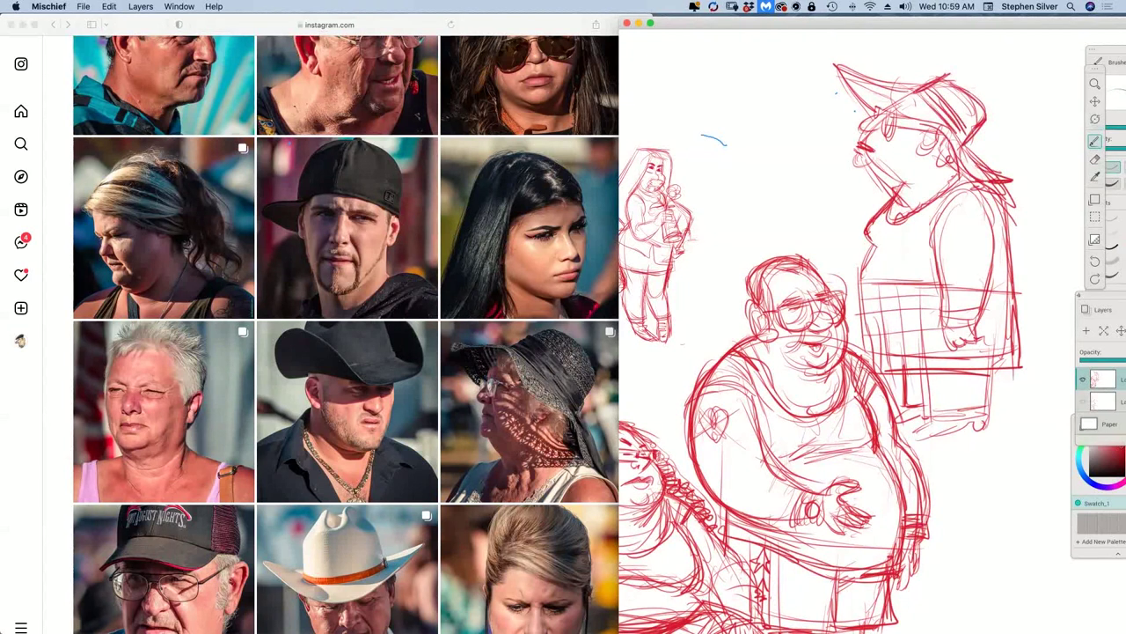
{"action": "mouse_move", "coordinate": [883, 115]}
{"action": "left_mouse_down"}
{"action": "mouse_move", "coordinate": [932, 127]}
{"action": "mouse_move", "coordinate": [881, 147]}
{"action": "mouse_move", "coordinate": [891, 165]}
{"action": "mouse_move", "coordinate": [871, 167]}
{"action": "mouse_move", "coordinate": [899, 202]}
{"action": "left_mouse_up"}
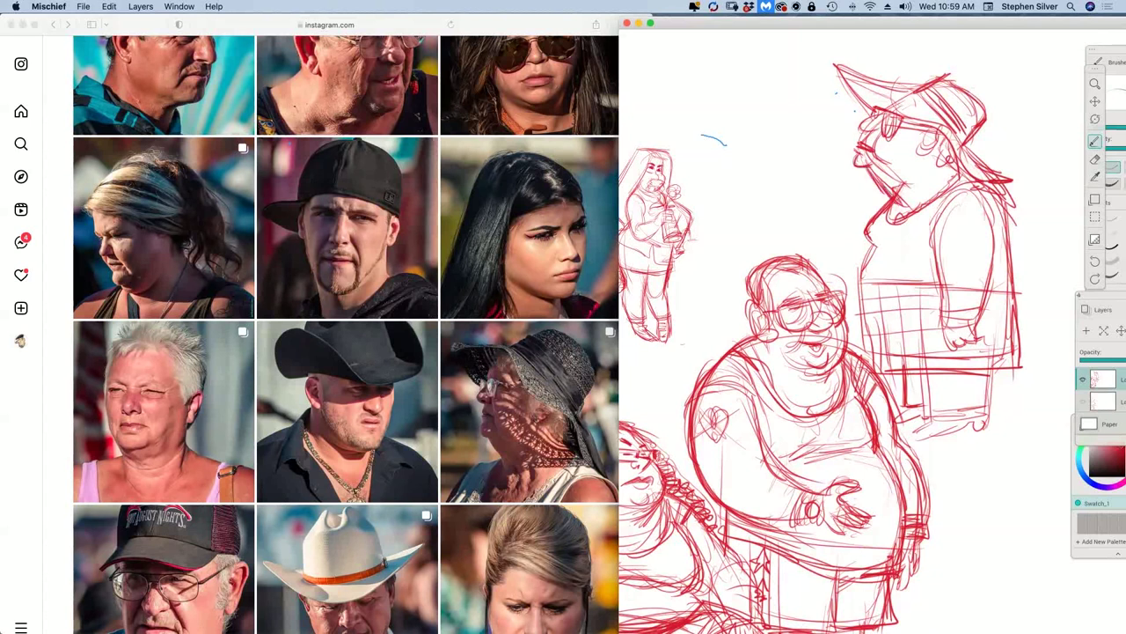
Step: Redraw the rounded front of the torso, the top of the near arm and the long back edge with heavier lines
{"action": "mouse_move", "coordinate": [878, 242]}
{"action": "left_mouse_down"}
{"action": "mouse_move", "coordinate": [862, 314]}
{"action": "mouse_move", "coordinate": [871, 364]}
{"action": "mouse_move", "coordinate": [862, 293]}
{"action": "left_mouse_up"}
{"action": "left_click_drag", "start_coordinate": [864, 316], "coordinate": [868, 343]}
{"action": "left_click_drag", "start_coordinate": [879, 237], "coordinate": [909, 250]}
{"action": "left_click_drag", "start_coordinate": [946, 209], "coordinate": [937, 233]}
{"action": "mouse_move", "coordinate": [969, 194]}
{"action": "left_mouse_down"}
{"action": "mouse_move", "coordinate": [936, 252]}
{"action": "mouse_move", "coordinate": [978, 304]}
{"action": "mouse_move", "coordinate": [971, 338]}
{"action": "mouse_move", "coordinate": [955, 344]}
{"action": "mouse_move", "coordinate": [1013, 368]}
{"action": "left_mouse_up"}
Step: Strengthen the figure's trouser legs, shoes and the rear corner of the hem
{"action": "left_click_drag", "start_coordinate": [995, 372], "coordinate": [992, 407]}
{"action": "mouse_move", "coordinate": [931, 370]}
{"action": "left_mouse_down"}
{"action": "mouse_move", "coordinate": [934, 417]}
{"action": "mouse_move", "coordinate": [976, 409]}
{"action": "mouse_move", "coordinate": [914, 433]}
{"action": "mouse_move", "coordinate": [940, 431]}
{"action": "left_mouse_up"}
{"action": "left_click_drag", "start_coordinate": [915, 434], "coordinate": [959, 438]}
{"action": "left_click_drag", "start_coordinate": [945, 435], "coordinate": [984, 423]}
{"action": "left_click_drag", "start_coordinate": [964, 428], "coordinate": [986, 421]}
{"action": "left_click_drag", "start_coordinate": [902, 417], "coordinate": [983, 430]}
{"action": "mouse_move", "coordinate": [992, 374]}
{"action": "left_mouse_down"}
{"action": "mouse_move", "coordinate": [983, 426]}
{"action": "mouse_move", "coordinate": [986, 418]}
{"action": "left_mouse_up"}
{"action": "left_click_drag", "start_coordinate": [994, 372], "coordinate": [1017, 367]}
{"action": "left_click_drag", "start_coordinate": [1000, 329], "coordinate": [1006, 362]}
Step: Erase the stray line across the near forearm, and restate the armhole, shoulder edge and hair tips
{"action": "key", "text": "e"}
{"action": "left_click_drag", "start_coordinate": [950, 289], "coordinate": [971, 289]}
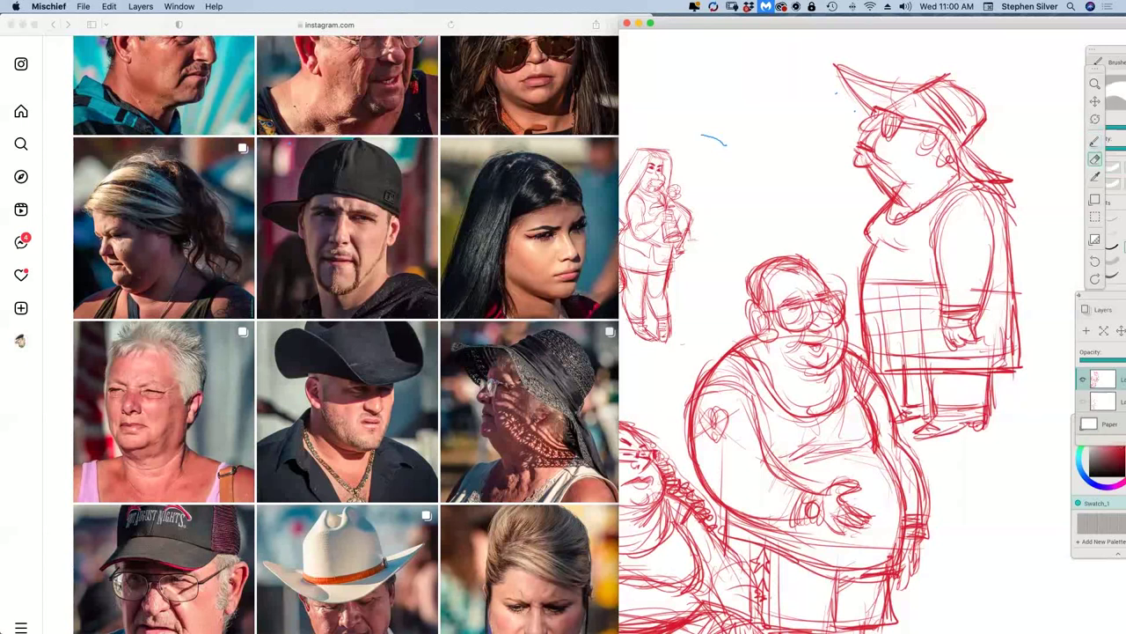
{"action": "key", "text": "b"}
{"action": "mouse_move", "coordinate": [933, 224]}
{"action": "left_mouse_down"}
{"action": "mouse_move", "coordinate": [971, 201]}
{"action": "mouse_move", "coordinate": [988, 210]}
{"action": "left_mouse_up"}
{"action": "mouse_move", "coordinate": [946, 222]}
{"action": "left_mouse_down"}
{"action": "mouse_move", "coordinate": [995, 221]}
{"action": "mouse_move", "coordinate": [1001, 233]}
{"action": "left_mouse_up"}
{"action": "mouse_move", "coordinate": [1001, 218]}
{"action": "left_mouse_down"}
{"action": "mouse_move", "coordinate": [991, 235]}
{"action": "mouse_move", "coordinate": [999, 217]}
{"action": "left_mouse_up"}
{"action": "mouse_move", "coordinate": [949, 213]}
{"action": "left_mouse_down"}
{"action": "mouse_move", "coordinate": [974, 202]}
{"action": "mouse_move", "coordinate": [1012, 235]}
{"action": "left_mouse_up"}
{"action": "left_click_drag", "start_coordinate": [996, 198], "coordinate": [1011, 224]}
{"action": "mouse_move", "coordinate": [983, 186]}
{"action": "left_mouse_down"}
{"action": "mouse_move", "coordinate": [999, 198]}
{"action": "mouse_move", "coordinate": [1005, 178]}
{"action": "left_mouse_up"}
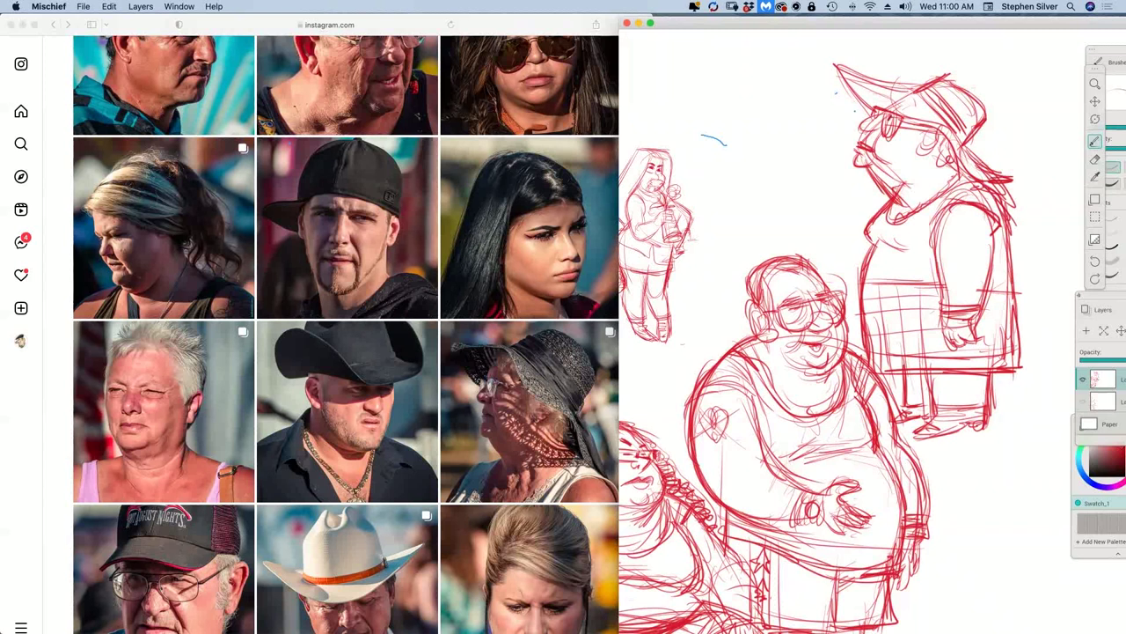
Step: Darken the nose, jawline and cap brim, and add a small dark mark in front of the ear
{"action": "left_click_drag", "start_coordinate": [874, 117], "coordinate": [859, 131]}
{"action": "mouse_move", "coordinate": [871, 155]}
{"action": "left_mouse_down"}
{"action": "mouse_move", "coordinate": [863, 167]}
{"action": "mouse_move", "coordinate": [912, 203]}
{"action": "left_mouse_up"}
{"action": "left_click_drag", "start_coordinate": [917, 149], "coordinate": [923, 155]}
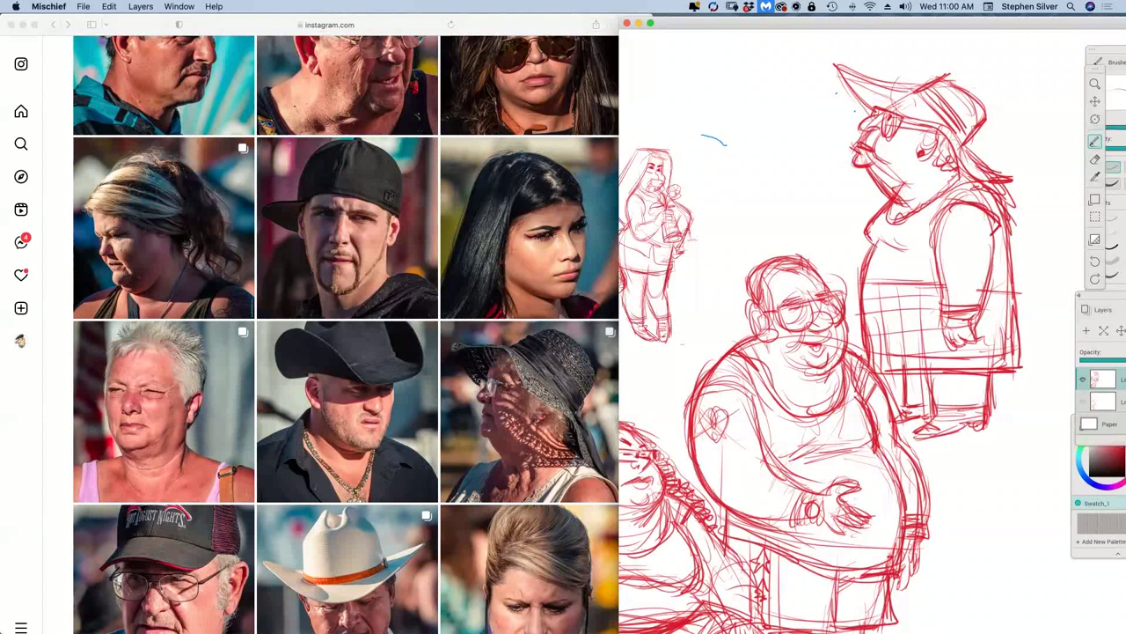
{"action": "mouse_move", "coordinate": [901, 95]}
{"action": "left_mouse_down"}
{"action": "mouse_move", "coordinate": [945, 123]}
{"action": "mouse_move", "coordinate": [918, 123]}
{"action": "mouse_move", "coordinate": [845, 81]}
{"action": "left_mouse_up"}
{"action": "left_click_drag", "start_coordinate": [885, 84], "coordinate": [834, 64]}
{"action": "mouse_move", "coordinate": [894, 95]}
{"action": "left_mouse_down"}
{"action": "mouse_move", "coordinate": [911, 115]}
{"action": "mouse_move", "coordinate": [948, 124]}
{"action": "left_mouse_up"}
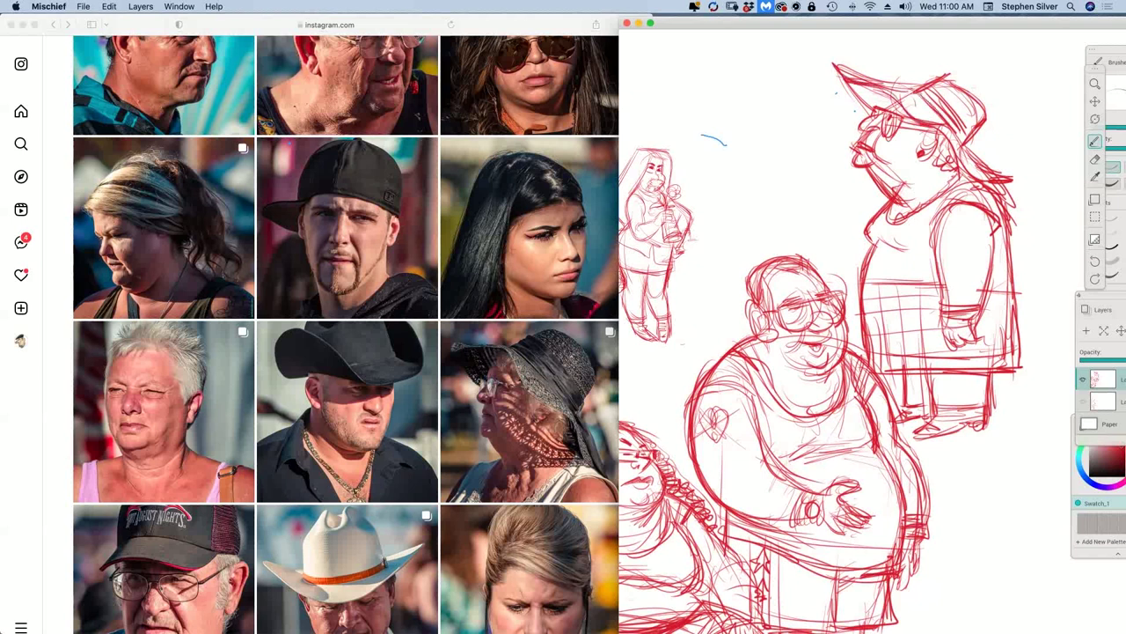
Step: Start another figure in the blank space behind the capped one with a hat-brim line, a blocky head and a neck
{"action": "key", "text": "space"}
{"action": "mouse_move", "coordinate": [1005, 426]}
{"action": "left_mouse_down"}
{"action": "mouse_move", "coordinate": [820, 407]}
{"action": "mouse_move", "coordinate": [769, 435]}
{"action": "left_mouse_up"}
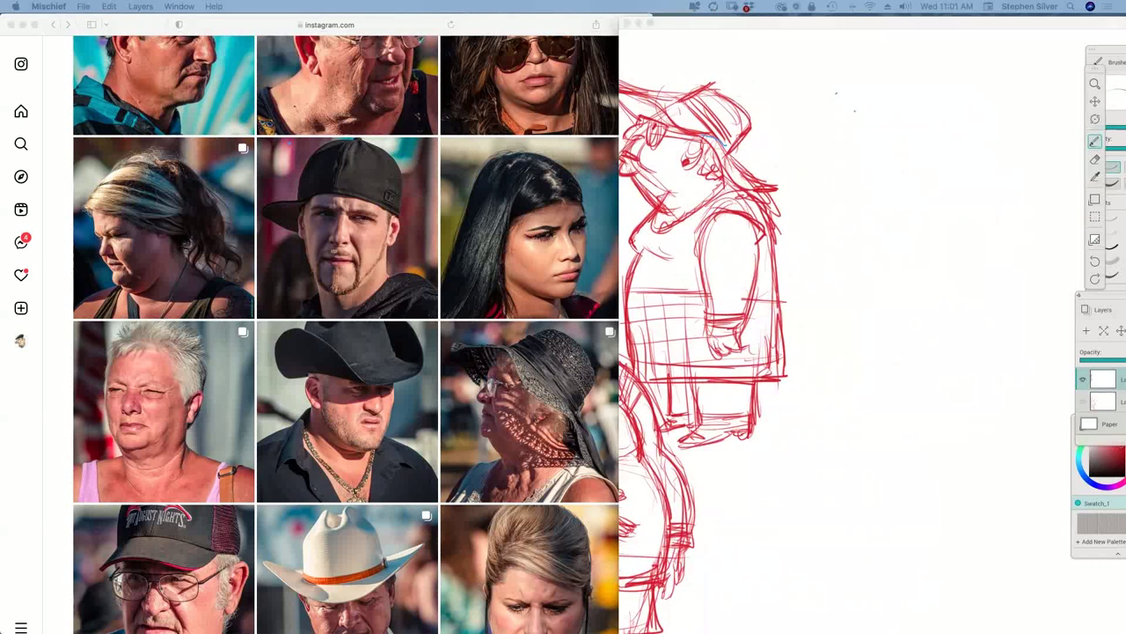
{"action": "left_click", "coordinate": [865, 354]}
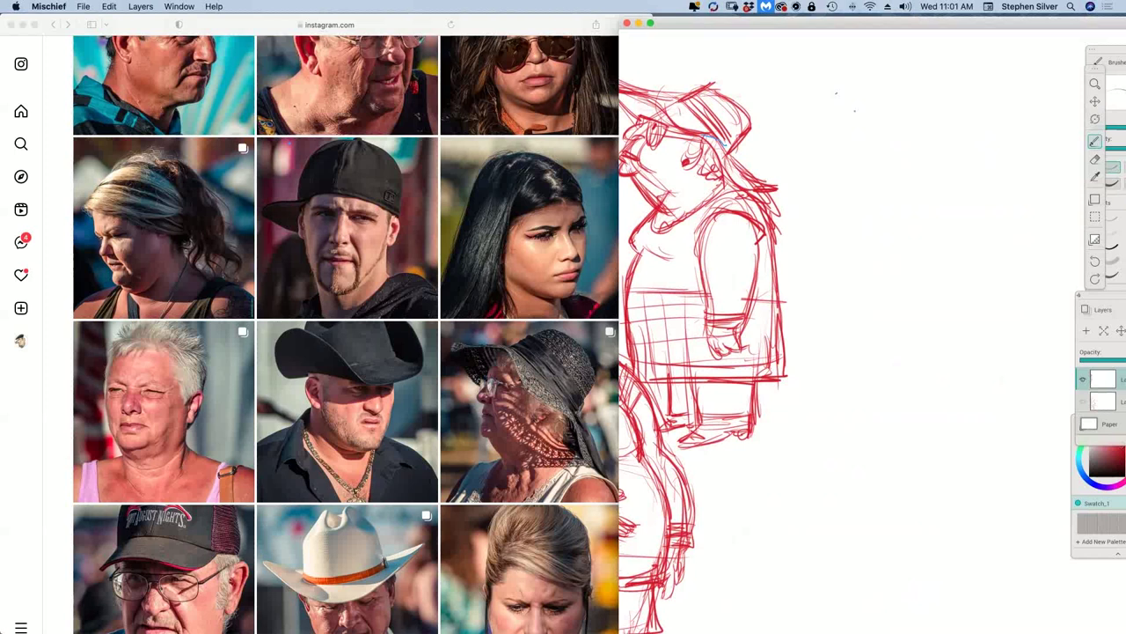
{"action": "left_click_drag", "start_coordinate": [933, 24], "coordinate": [931, 22]}
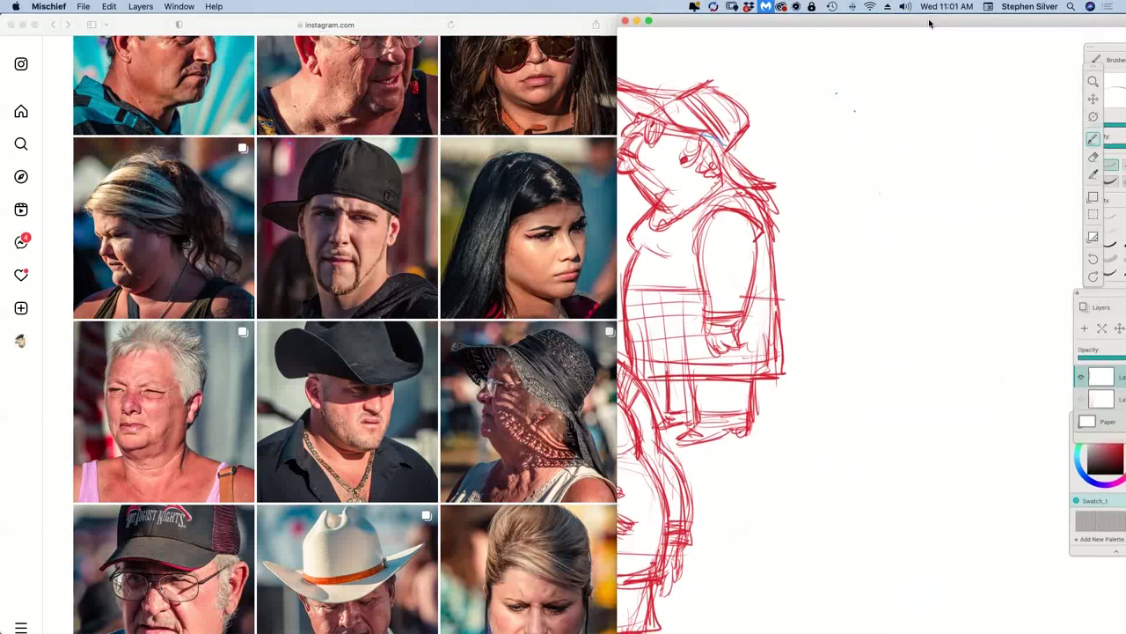
{"action": "mouse_move", "coordinate": [707, 84]}
{"action": "left_mouse_down"}
{"action": "mouse_move", "coordinate": [743, 130]}
{"action": "mouse_move", "coordinate": [729, 155]}
{"action": "mouse_move", "coordinate": [774, 182]}
{"action": "left_mouse_up"}
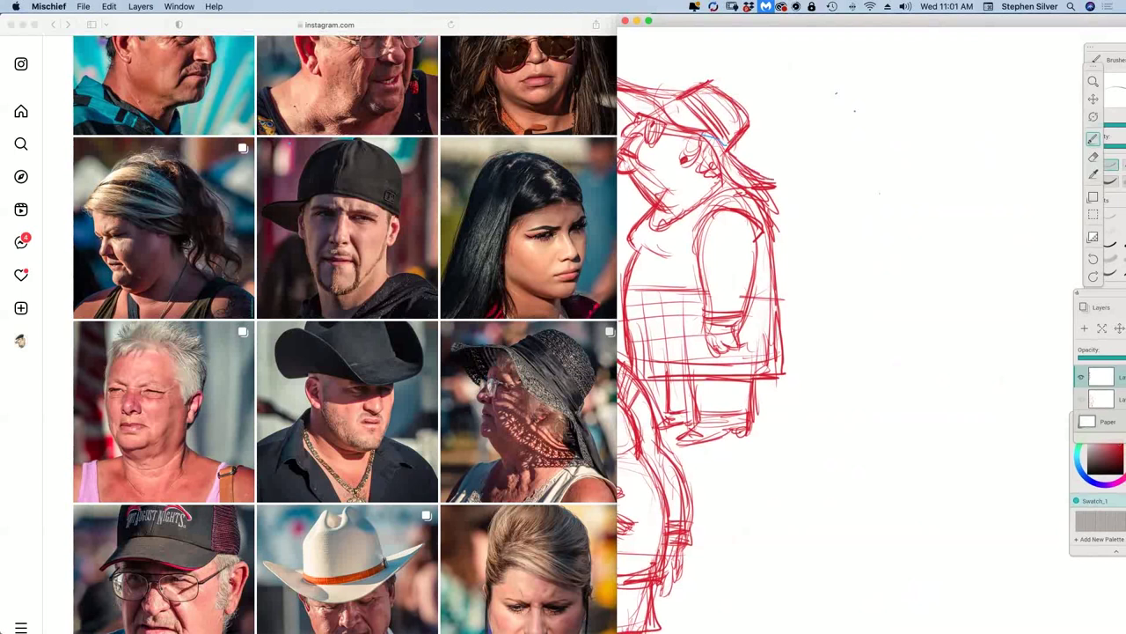
{"action": "mouse_move", "coordinate": [843, 165]}
{"action": "left_mouse_down"}
{"action": "mouse_move", "coordinate": [894, 164]}
{"action": "mouse_move", "coordinate": [905, 179]}
{"action": "left_mouse_up"}
{"action": "left_click_drag", "start_coordinate": [887, 186], "coordinate": [891, 208]}
{"action": "mouse_move", "coordinate": [883, 185]}
{"action": "left_mouse_down"}
{"action": "mouse_move", "coordinate": [942, 191]}
{"action": "mouse_move", "coordinate": [951, 237]}
{"action": "mouse_move", "coordinate": [932, 270]}
{"action": "left_mouse_up"}
{"action": "mouse_move", "coordinate": [950, 222]}
{"action": "left_mouse_down"}
{"action": "mouse_move", "coordinate": [931, 274]}
{"action": "mouse_move", "coordinate": [905, 277]}
{"action": "left_mouse_up"}
{"action": "left_click_drag", "start_coordinate": [884, 215], "coordinate": [881, 255]}
{"action": "left_click_drag", "start_coordinate": [886, 187], "coordinate": [865, 248]}
Step: Sketch the new figure's sloping shoulders and a huge rounded torso closed by a curved waistline
{"action": "mouse_move", "coordinate": [883, 195]}
{"action": "left_mouse_down"}
{"action": "mouse_move", "coordinate": [869, 248]}
{"action": "mouse_move", "coordinate": [935, 269]}
{"action": "mouse_move", "coordinate": [939, 290]}
{"action": "left_mouse_up"}
{"action": "left_click_drag", "start_coordinate": [869, 234], "coordinate": [869, 255]}
{"action": "mouse_move", "coordinate": [868, 255]}
{"action": "left_mouse_down"}
{"action": "mouse_move", "coordinate": [811, 284]}
{"action": "mouse_move", "coordinate": [824, 276]}
{"action": "left_mouse_up"}
{"action": "left_click_drag", "start_coordinate": [929, 273], "coordinate": [993, 306]}
{"action": "mouse_move", "coordinate": [855, 271]}
{"action": "left_mouse_down"}
{"action": "mouse_move", "coordinate": [836, 274]}
{"action": "mouse_move", "coordinate": [813, 378]}
{"action": "left_mouse_up"}
{"action": "left_click_drag", "start_coordinate": [988, 297], "coordinate": [968, 392]}
{"action": "left_click_drag", "start_coordinate": [798, 338], "coordinate": [861, 427]}
{"action": "mouse_move", "coordinate": [839, 407]}
{"action": "left_mouse_down"}
{"action": "mouse_move", "coordinate": [894, 433]}
{"action": "mouse_move", "coordinate": [933, 432]}
{"action": "left_mouse_up"}
Step: Draw two thin, tapering legs close together beneath the rounded torso
{"action": "left_click_drag", "start_coordinate": [965, 385], "coordinate": [929, 474]}
{"action": "mouse_move", "coordinate": [850, 401]}
{"action": "left_mouse_down"}
{"action": "mouse_move", "coordinate": [885, 461]}
{"action": "mouse_move", "coordinate": [942, 440]}
{"action": "mouse_move", "coordinate": [917, 511]}
{"action": "left_mouse_up"}
{"action": "left_click_drag", "start_coordinate": [870, 412], "coordinate": [887, 538]}
{"action": "left_click_drag", "start_coordinate": [924, 452], "coordinate": [907, 569]}
{"action": "left_click_drag", "start_coordinate": [926, 450], "coordinate": [911, 575]}
{"action": "left_click_drag", "start_coordinate": [891, 470], "coordinate": [891, 570]}
Step: Add a pair of small pointed boots at the ends of the thin legs
{"action": "left_click_drag", "start_coordinate": [887, 573], "coordinate": [904, 572]}
{"action": "left_click_drag", "start_coordinate": [883, 568], "coordinate": [894, 584]}
{"action": "left_click_drag", "start_coordinate": [904, 568], "coordinate": [892, 612]}
{"action": "left_click_drag", "start_coordinate": [888, 613], "coordinate": [896, 620]}
{"action": "left_click_drag", "start_coordinate": [897, 611], "coordinate": [915, 622]}
{"action": "left_click_drag", "start_coordinate": [919, 568], "coordinate": [917, 620]}
{"action": "mouse_move", "coordinate": [915, 588]}
{"action": "left_mouse_down"}
{"action": "mouse_move", "coordinate": [908, 616]}
{"action": "mouse_move", "coordinate": [933, 613]}
{"action": "left_mouse_up"}
Step: Draw the thick arm on the figure's near side, with a short sleeve edge and a tapering forearm
{"action": "mouse_move", "coordinate": [920, 507]}
{"action": "left_mouse_down"}
{"action": "mouse_move", "coordinate": [935, 464]}
{"action": "mouse_move", "coordinate": [936, 272]}
{"action": "mouse_move", "coordinate": [797, 303]}
{"action": "mouse_move", "coordinate": [791, 356]}
{"action": "left_mouse_up"}
{"action": "left_click_drag", "start_coordinate": [790, 301], "coordinate": [786, 398]}
{"action": "mouse_move", "coordinate": [852, 309]}
{"action": "left_mouse_down"}
{"action": "mouse_move", "coordinate": [835, 394]}
{"action": "mouse_move", "coordinate": [795, 449]}
{"action": "left_mouse_up"}
{"action": "left_click_drag", "start_coordinate": [790, 321], "coordinate": [836, 329]}
{"action": "mouse_move", "coordinate": [801, 341]}
{"action": "left_mouse_down"}
{"action": "mouse_move", "coordinate": [848, 348]}
{"action": "mouse_move", "coordinate": [841, 450]}
{"action": "left_mouse_up"}
{"action": "left_click_drag", "start_coordinate": [778, 361], "coordinate": [825, 463]}
{"action": "left_click_drag", "start_coordinate": [837, 412], "coordinate": [827, 475]}
Step: Draw the opposite arm hanging beside the torso and add small loose hands to both arms
{"action": "mouse_move", "coordinate": [1001, 290]}
{"action": "left_mouse_down"}
{"action": "mouse_move", "coordinate": [1010, 359]}
{"action": "mouse_move", "coordinate": [989, 450]}
{"action": "left_mouse_up"}
{"action": "left_click_drag", "start_coordinate": [964, 403], "coordinate": [961, 456]}
{"action": "mouse_move", "coordinate": [957, 454]}
{"action": "left_mouse_down"}
{"action": "mouse_move", "coordinate": [984, 453]}
{"action": "mouse_move", "coordinate": [958, 468]}
{"action": "mouse_move", "coordinate": [980, 479]}
{"action": "left_mouse_up"}
{"action": "mouse_move", "coordinate": [835, 461]}
{"action": "left_mouse_down"}
{"action": "mouse_move", "coordinate": [853, 477]}
{"action": "mouse_move", "coordinate": [848, 501]}
{"action": "left_mouse_up"}
{"action": "left_click_drag", "start_coordinate": [961, 475], "coordinate": [979, 494]}
{"action": "mouse_move", "coordinate": [986, 454]}
{"action": "left_mouse_down"}
{"action": "mouse_move", "coordinate": [1001, 308]}
{"action": "mouse_move", "coordinate": [945, 236]}
{"action": "mouse_move", "coordinate": [942, 199]}
{"action": "left_mouse_up"}
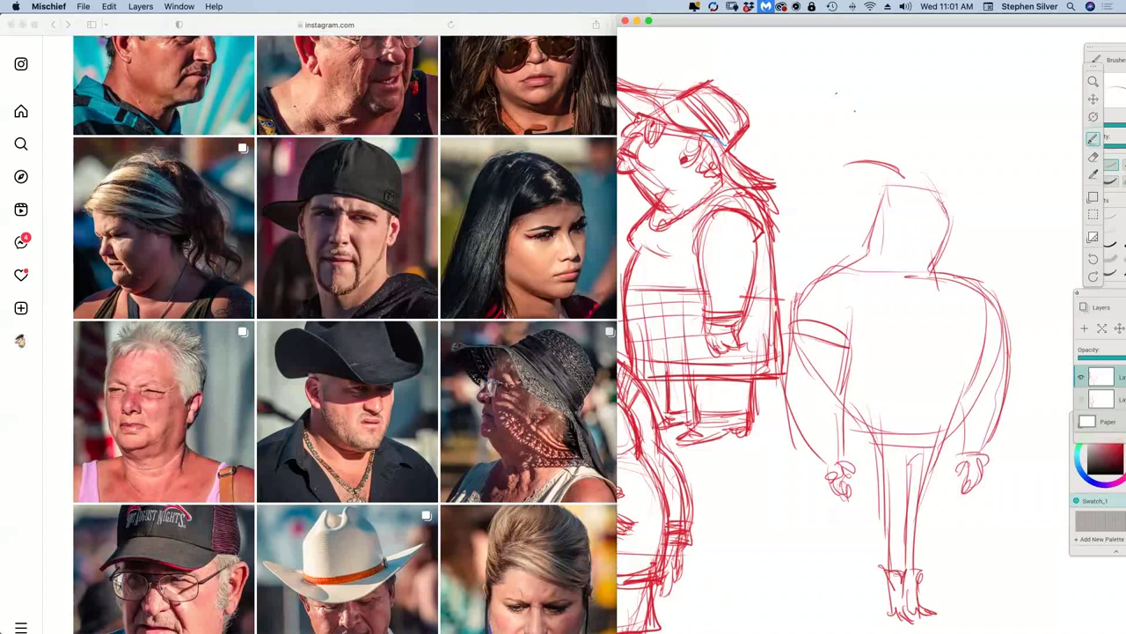
Step: Sketch the broad figure's head, with the side of the face, the jaw and a brim line across the forehead
{"action": "mouse_move", "coordinate": [882, 185]}
{"action": "left_mouse_down"}
{"action": "mouse_move", "coordinate": [871, 235]}
{"action": "mouse_move", "coordinate": [901, 280]}
{"action": "mouse_move", "coordinate": [957, 269]}
{"action": "mouse_move", "coordinate": [914, 283]}
{"action": "left_mouse_up"}
{"action": "mouse_move", "coordinate": [871, 239]}
{"action": "left_mouse_down"}
{"action": "mouse_move", "coordinate": [918, 285]}
{"action": "mouse_move", "coordinate": [948, 264]}
{"action": "left_mouse_up"}
{"action": "mouse_move", "coordinate": [950, 262]}
{"action": "left_mouse_down"}
{"action": "mouse_move", "coordinate": [938, 193]}
{"action": "mouse_move", "coordinate": [945, 209]}
{"action": "left_mouse_up"}
{"action": "mouse_move", "coordinate": [880, 176]}
{"action": "left_mouse_down"}
{"action": "mouse_move", "coordinate": [921, 208]}
{"action": "mouse_move", "coordinate": [955, 207]}
{"action": "mouse_move", "coordinate": [968, 121]}
{"action": "mouse_move", "coordinate": [951, 169]}
{"action": "left_mouse_up"}
Step: Draw a cowboy hat on the head, with a brim that curls up high on both sides and a dipped front edge
{"action": "mouse_move", "coordinate": [962, 120]}
{"action": "left_mouse_down"}
{"action": "mouse_move", "coordinate": [945, 185]}
{"action": "mouse_move", "coordinate": [912, 223]}
{"action": "left_mouse_up"}
{"action": "mouse_move", "coordinate": [846, 132]}
{"action": "left_mouse_down"}
{"action": "mouse_move", "coordinate": [908, 178]}
{"action": "mouse_move", "coordinate": [839, 168]}
{"action": "left_mouse_up"}
{"action": "mouse_move", "coordinate": [830, 125]}
{"action": "left_mouse_down"}
{"action": "mouse_move", "coordinate": [829, 199]}
{"action": "mouse_move", "coordinate": [917, 210]}
{"action": "left_mouse_up"}
{"action": "mouse_move", "coordinate": [854, 127]}
{"action": "left_mouse_down"}
{"action": "mouse_move", "coordinate": [831, 204]}
{"action": "mouse_move", "coordinate": [921, 212]}
{"action": "left_mouse_up"}
{"action": "mouse_move", "coordinate": [834, 198]}
{"action": "left_mouse_down"}
{"action": "mouse_move", "coordinate": [919, 215]}
{"action": "mouse_move", "coordinate": [867, 243]}
{"action": "left_mouse_up"}
{"action": "mouse_move", "coordinate": [883, 220]}
{"action": "left_mouse_down"}
{"action": "mouse_move", "coordinate": [871, 241]}
{"action": "mouse_move", "coordinate": [978, 193]}
{"action": "left_mouse_up"}
{"action": "mouse_move", "coordinate": [908, 197]}
{"action": "left_mouse_down"}
{"action": "mouse_move", "coordinate": [949, 189]}
{"action": "mouse_move", "coordinate": [887, 138]}
{"action": "left_mouse_up"}
{"action": "mouse_move", "coordinate": [891, 176]}
{"action": "left_mouse_down"}
{"action": "mouse_move", "coordinate": [887, 133]}
{"action": "mouse_move", "coordinate": [921, 119]}
{"action": "mouse_move", "coordinate": [942, 184]}
{"action": "left_mouse_up"}
{"action": "left_click_drag", "start_coordinate": [918, 113], "coordinate": [949, 201]}
{"action": "left_click_drag", "start_coordinate": [924, 132], "coordinate": [946, 207]}
{"action": "mouse_move", "coordinate": [938, 146]}
{"action": "left_mouse_down"}
{"action": "mouse_move", "coordinate": [931, 166]}
{"action": "mouse_move", "coordinate": [985, 174]}
{"action": "left_mouse_up"}
Step: Add the ear and neck lines, and draw an open pointed shirt collar that meets in a V on the chest
{"action": "left_click_drag", "start_coordinate": [881, 195], "coordinate": [864, 241]}
{"action": "left_click_drag", "start_coordinate": [872, 208], "coordinate": [853, 295]}
{"action": "mouse_move", "coordinate": [870, 228]}
{"action": "left_mouse_down"}
{"action": "mouse_move", "coordinate": [864, 295]}
{"action": "mouse_move", "coordinate": [865, 285]}
{"action": "left_mouse_up"}
{"action": "left_click_drag", "start_coordinate": [950, 264], "coordinate": [940, 306]}
{"action": "left_click_drag", "start_coordinate": [873, 254], "coordinate": [920, 341]}
{"action": "left_click_drag", "start_coordinate": [868, 274], "coordinate": [930, 362]}
{"action": "left_click_drag", "start_coordinate": [949, 299], "coordinate": [938, 368]}
{"action": "mouse_move", "coordinate": [845, 254]}
{"action": "left_mouse_down"}
{"action": "mouse_move", "coordinate": [848, 295]}
{"action": "mouse_move", "coordinate": [915, 344]}
{"action": "left_mouse_up"}
{"action": "mouse_move", "coordinate": [963, 274]}
{"action": "left_mouse_down"}
{"action": "mouse_move", "coordinate": [952, 286]}
{"action": "mouse_move", "coordinate": [984, 312]}
{"action": "mouse_move", "coordinate": [950, 341]}
{"action": "left_mouse_up"}
{"action": "mouse_move", "coordinate": [836, 294]}
{"action": "left_mouse_down"}
{"action": "mouse_move", "coordinate": [885, 320]}
{"action": "mouse_move", "coordinate": [945, 385]}
{"action": "left_mouse_up"}
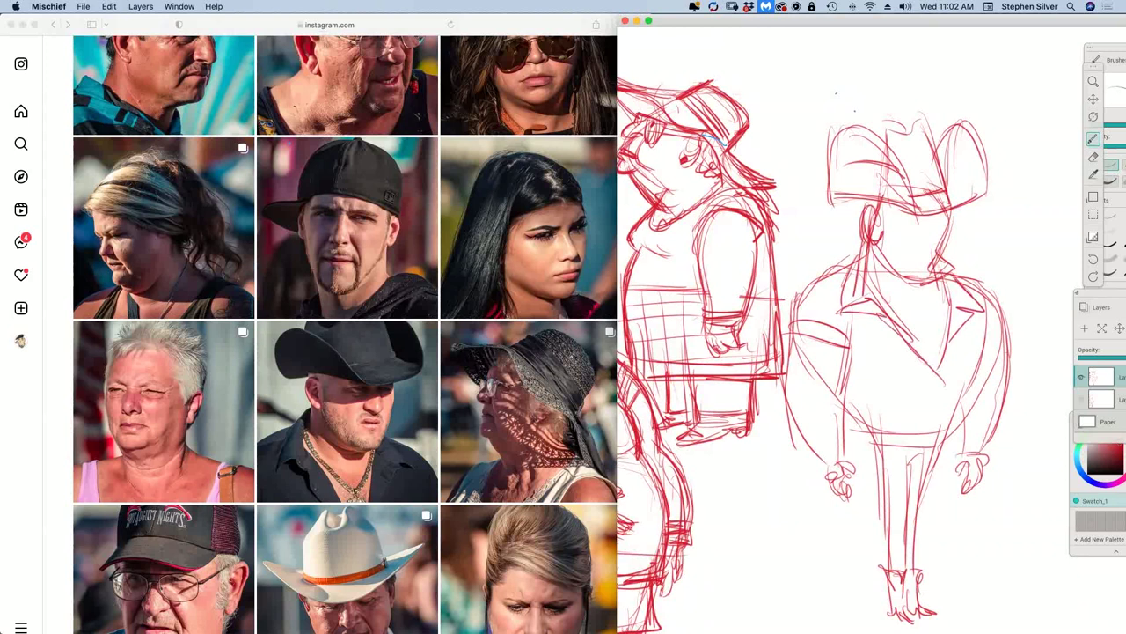
Step: Draw a necklace with a round pendant inside the collar, and add the eyes, nose, mouth and stubbled jaw under the hat
{"action": "mouse_move", "coordinate": [864, 274]}
{"action": "left_mouse_down"}
{"action": "mouse_move", "coordinate": [918, 313]}
{"action": "mouse_move", "coordinate": [930, 308]}
{"action": "left_mouse_up"}
{"action": "mouse_move", "coordinate": [873, 289]}
{"action": "left_mouse_down"}
{"action": "mouse_move", "coordinate": [919, 318]}
{"action": "mouse_move", "coordinate": [920, 340]}
{"action": "mouse_move", "coordinate": [939, 320]}
{"action": "mouse_move", "coordinate": [932, 313]}
{"action": "left_mouse_up"}
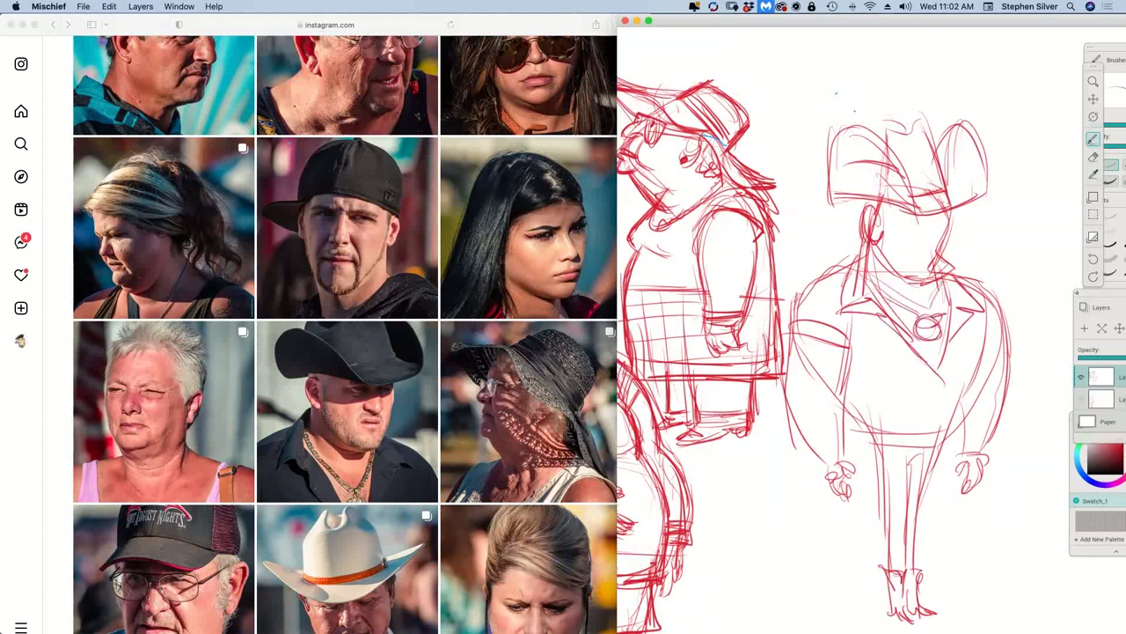
{"action": "mouse_move", "coordinate": [928, 211]}
{"action": "left_mouse_down"}
{"action": "mouse_move", "coordinate": [936, 241]}
{"action": "mouse_move", "coordinate": [911, 241]}
{"action": "mouse_move", "coordinate": [910, 230]}
{"action": "mouse_move", "coordinate": [924, 249]}
{"action": "left_mouse_up"}
{"action": "left_click_drag", "start_coordinate": [893, 210], "coordinate": [913, 216]}
{"action": "mouse_move", "coordinate": [874, 221]}
{"action": "left_mouse_down"}
{"action": "mouse_move", "coordinate": [891, 261]}
{"action": "mouse_move", "coordinate": [949, 268]}
{"action": "left_mouse_up"}
{"action": "mouse_move", "coordinate": [949, 268]}
{"action": "left_mouse_down"}
{"action": "mouse_move", "coordinate": [933, 287]}
{"action": "mouse_move", "coordinate": [951, 207]}
{"action": "mouse_move", "coordinate": [920, 120]}
{"action": "mouse_move", "coordinate": [916, 137]}
{"action": "left_mouse_up"}
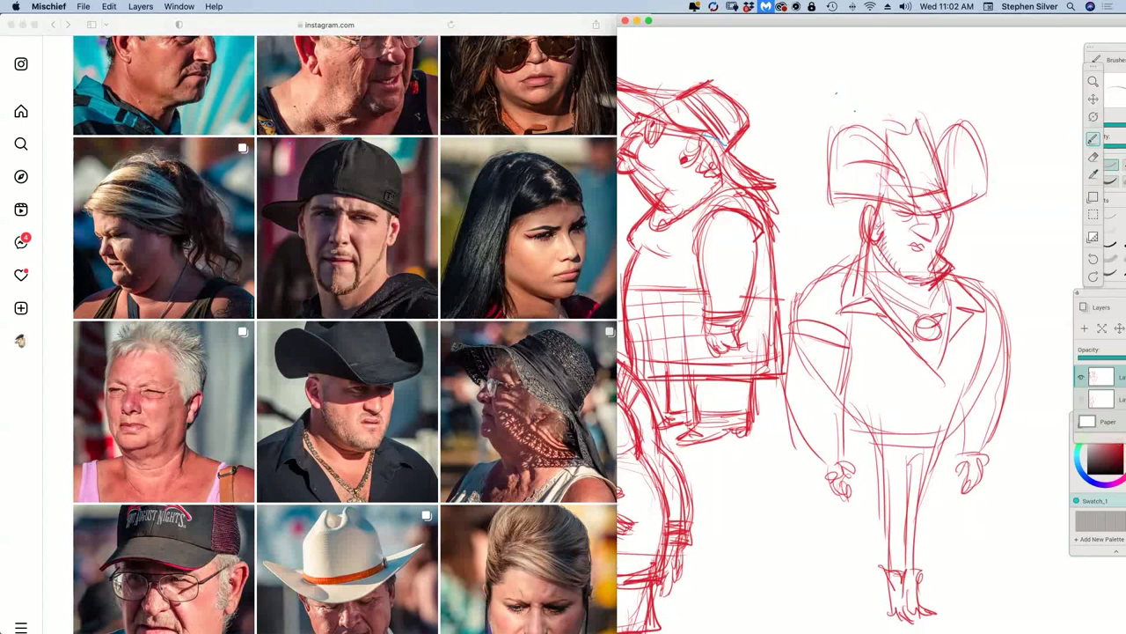
Step: Extend the cowboy hat with a tall creased crown, widen the curled brim and add a hat band
{"action": "mouse_move", "coordinate": [941, 195]}
{"action": "left_mouse_down"}
{"action": "mouse_move", "coordinate": [910, 56]}
{"action": "mouse_move", "coordinate": [892, 79]}
{"action": "mouse_move", "coordinate": [850, 84]}
{"action": "mouse_move", "coordinate": [878, 139]}
{"action": "left_mouse_up"}
{"action": "mouse_move", "coordinate": [852, 69]}
{"action": "left_mouse_down"}
{"action": "mouse_move", "coordinate": [871, 118]}
{"action": "mouse_move", "coordinate": [881, 63]}
{"action": "mouse_move", "coordinate": [870, 130]}
{"action": "mouse_move", "coordinate": [880, 121]}
{"action": "left_mouse_up"}
{"action": "mouse_move", "coordinate": [866, 76]}
{"action": "left_mouse_down"}
{"action": "mouse_move", "coordinate": [919, 51]}
{"action": "mouse_move", "coordinate": [931, 146]}
{"action": "left_mouse_up"}
{"action": "left_click_drag", "start_coordinate": [908, 53], "coordinate": [948, 188]}
{"action": "mouse_move", "coordinate": [831, 120]}
{"action": "left_mouse_down"}
{"action": "mouse_move", "coordinate": [903, 197]}
{"action": "mouse_move", "coordinate": [816, 202]}
{"action": "mouse_move", "coordinate": [936, 205]}
{"action": "mouse_move", "coordinate": [989, 167]}
{"action": "mouse_move", "coordinate": [991, 149]}
{"action": "mouse_move", "coordinate": [980, 178]}
{"action": "left_mouse_up"}
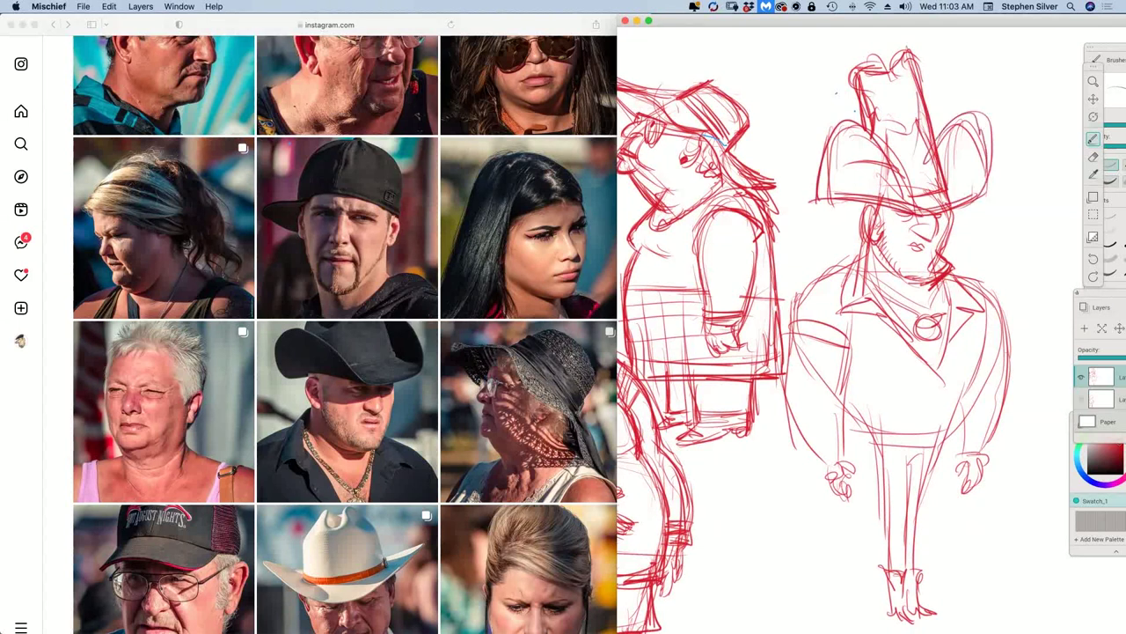
{"action": "left_click_drag", "start_coordinate": [894, 190], "coordinate": [939, 174]}
{"action": "left_click_drag", "start_coordinate": [887, 77], "coordinate": [875, 109]}
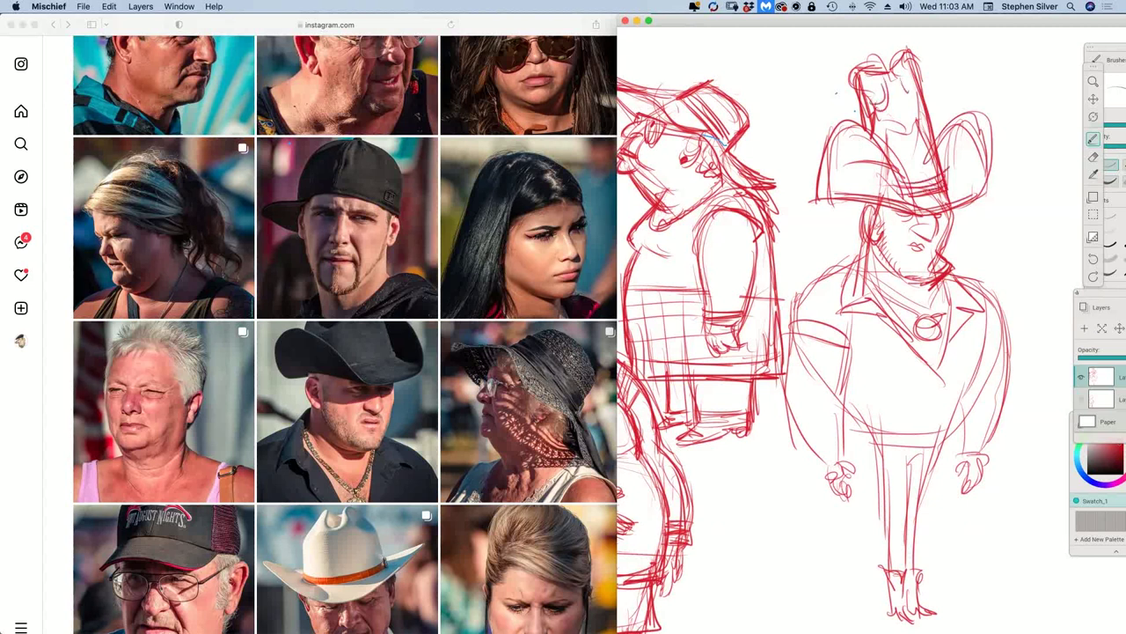
Step: Darken both collar points and the V opening, and clean up the shirt's centre line just below it
{"action": "mouse_move", "coordinate": [868, 232]}
{"action": "left_mouse_down"}
{"action": "mouse_move", "coordinate": [831, 314]}
{"action": "mouse_move", "coordinate": [880, 302]}
{"action": "mouse_move", "coordinate": [893, 320]}
{"action": "left_mouse_up"}
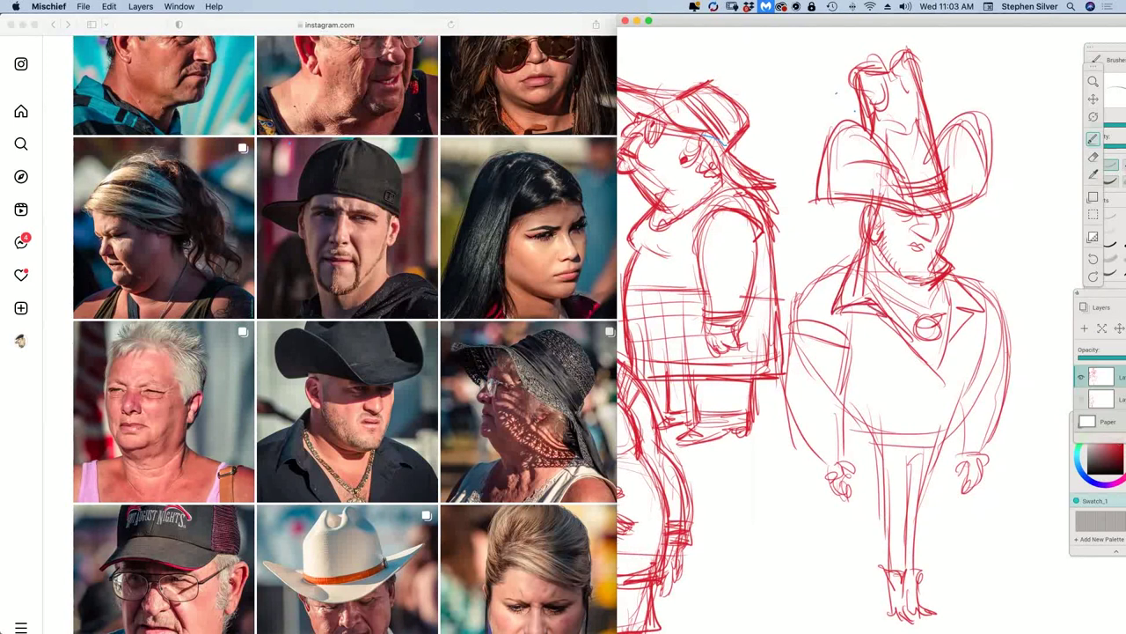
{"action": "mouse_move", "coordinate": [863, 278]}
{"action": "left_mouse_down"}
{"action": "mouse_move", "coordinate": [938, 373]}
{"action": "mouse_move", "coordinate": [944, 325]}
{"action": "mouse_move", "coordinate": [965, 280]}
{"action": "mouse_move", "coordinate": [984, 308]}
{"action": "mouse_move", "coordinate": [938, 368]}
{"action": "left_mouse_up"}
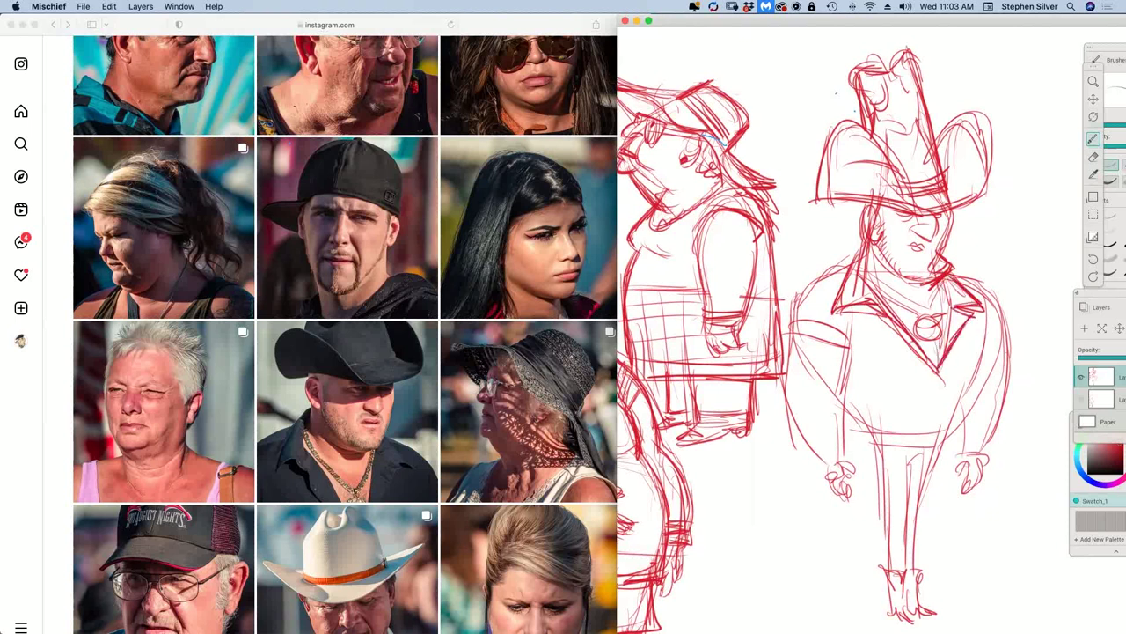
{"action": "left_click_drag", "start_coordinate": [938, 377], "coordinate": [925, 433]}
{"action": "key", "text": "e"}
{"action": "left_click_drag", "start_coordinate": [939, 373], "coordinate": [932, 436]}
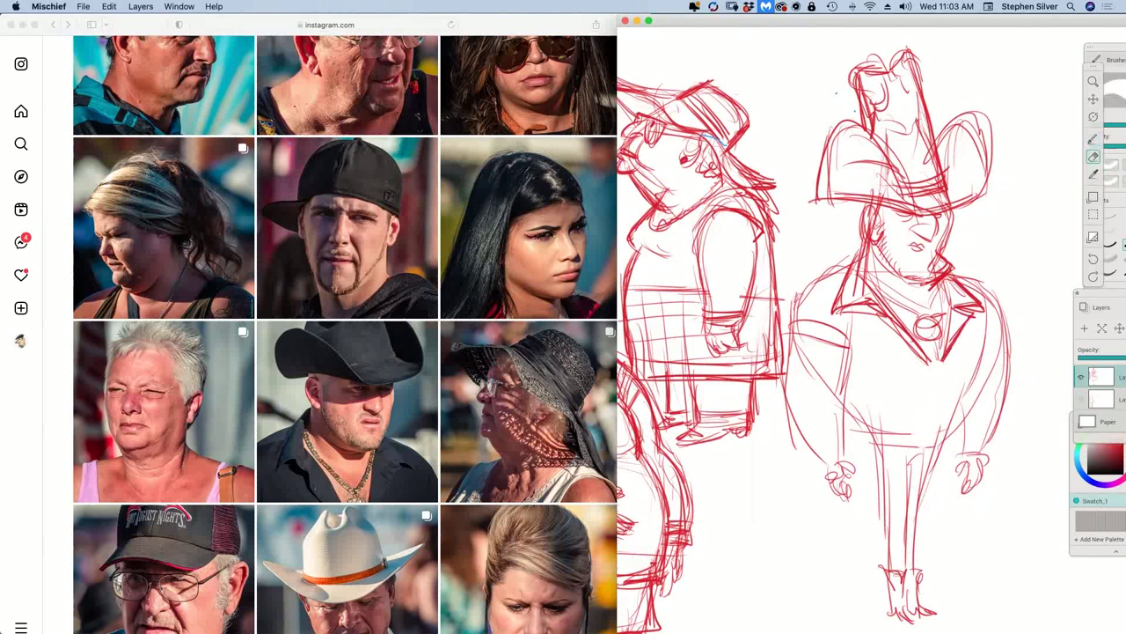
{"action": "key", "text": "b"}
{"action": "left_click_drag", "start_coordinate": [952, 280], "coordinate": [939, 357]}
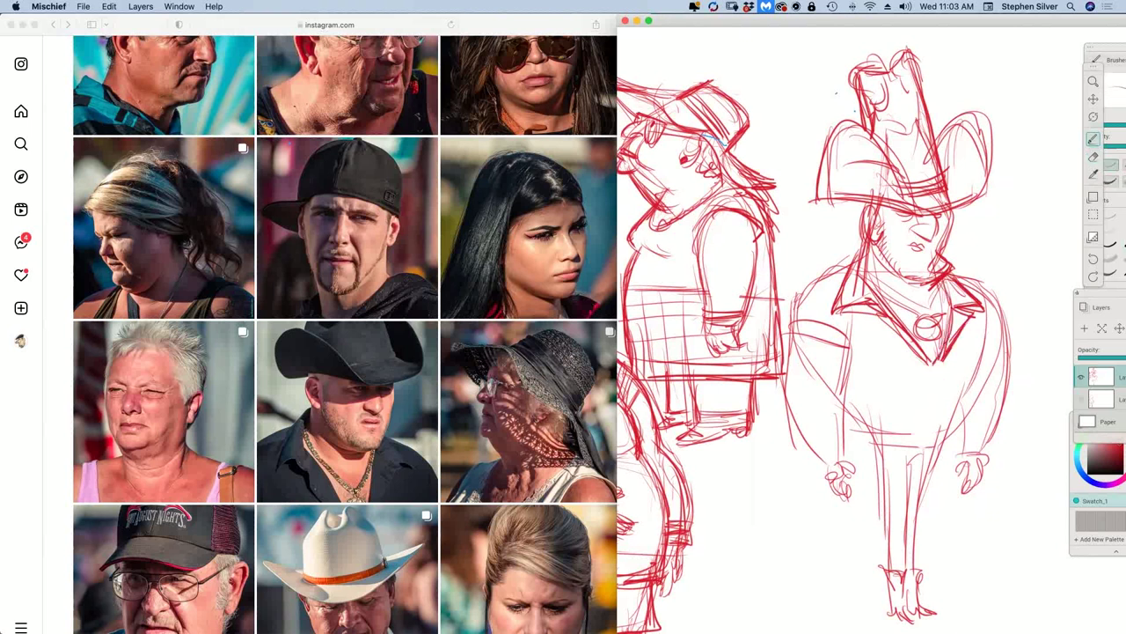
Step: Add a belt with a large round buckle at the waist, and strengthen the near shoulder and arm with a cuff and darker hand
{"action": "mouse_move", "coordinate": [885, 433]}
{"action": "left_mouse_down"}
{"action": "mouse_move", "coordinate": [945, 438]}
{"action": "mouse_move", "coordinate": [915, 463]}
{"action": "mouse_move", "coordinate": [933, 450]}
{"action": "mouse_move", "coordinate": [871, 440]}
{"action": "mouse_move", "coordinate": [906, 452]}
{"action": "left_mouse_up"}
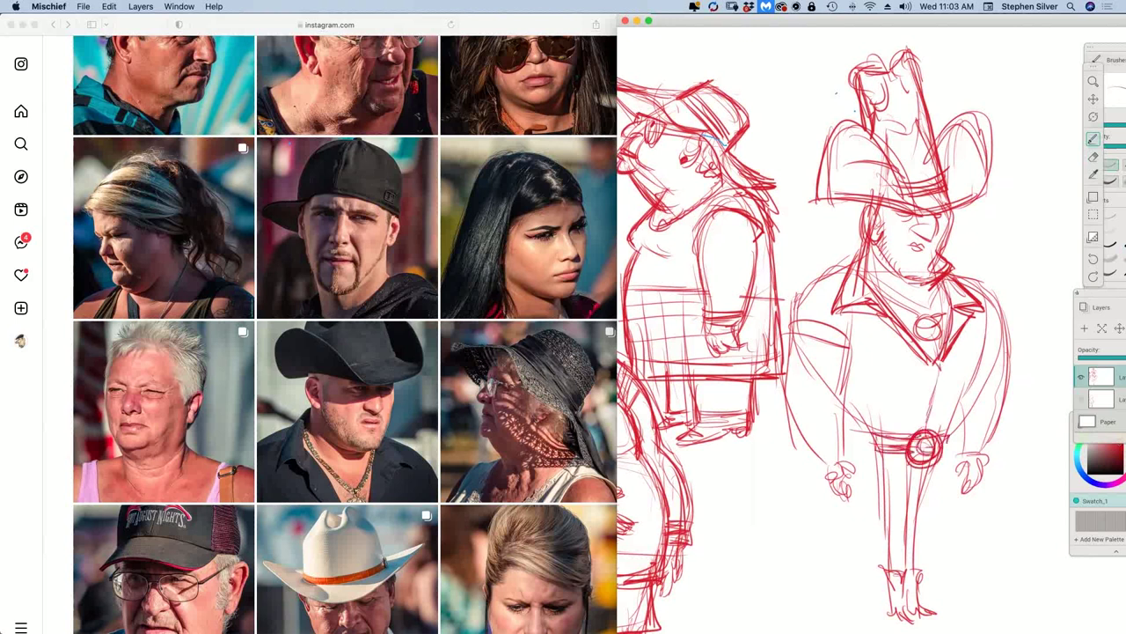
{"action": "mouse_move", "coordinate": [791, 297]}
{"action": "left_mouse_down"}
{"action": "mouse_move", "coordinate": [784, 371]}
{"action": "mouse_move", "coordinate": [845, 264]}
{"action": "mouse_move", "coordinate": [867, 256]}
{"action": "mouse_move", "coordinate": [785, 414]}
{"action": "mouse_move", "coordinate": [819, 464]}
{"action": "mouse_move", "coordinate": [850, 446]}
{"action": "mouse_move", "coordinate": [843, 458]}
{"action": "left_mouse_up"}
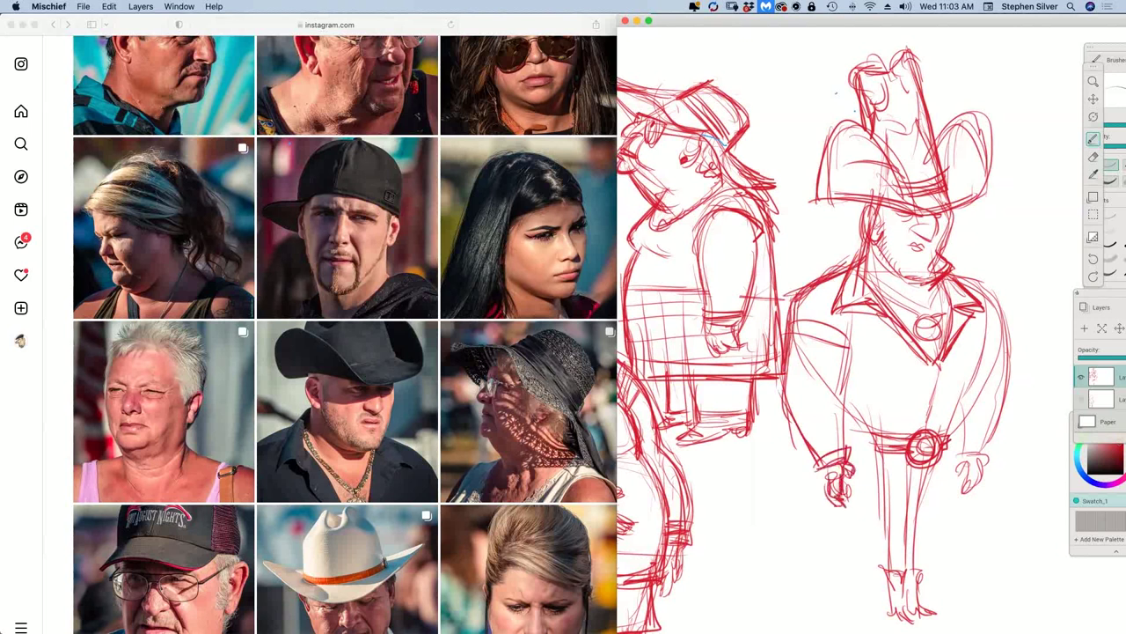
Step: Strengthen the tapering torso sides and the far shoulder and arm, adding a cuff at the wrist and a sleeve band
{"action": "left_click_drag", "start_coordinate": [957, 460], "coordinate": [987, 449]}
{"action": "left_click_drag", "start_coordinate": [848, 396], "coordinate": [878, 429]}
{"action": "mouse_move", "coordinate": [848, 410]}
{"action": "left_mouse_down"}
{"action": "mouse_move", "coordinate": [879, 443]}
{"action": "mouse_move", "coordinate": [882, 487]}
{"action": "left_mouse_up"}
{"action": "left_click_drag", "start_coordinate": [937, 363], "coordinate": [924, 428]}
{"action": "mouse_move", "coordinate": [988, 314]}
{"action": "left_mouse_down"}
{"action": "mouse_move", "coordinate": [965, 404]}
{"action": "mouse_move", "coordinate": [938, 436]}
{"action": "mouse_move", "coordinate": [989, 311]}
{"action": "mouse_move", "coordinate": [951, 412]}
{"action": "left_mouse_up"}
{"action": "mouse_move", "coordinate": [954, 276]}
{"action": "left_mouse_down"}
{"action": "mouse_move", "coordinate": [999, 287]}
{"action": "mouse_move", "coordinate": [1005, 373]}
{"action": "left_mouse_up"}
{"action": "mouse_move", "coordinate": [987, 334]}
{"action": "left_mouse_down"}
{"action": "mouse_move", "coordinate": [1015, 343]}
{"action": "mouse_move", "coordinate": [980, 451]}
{"action": "left_mouse_up"}
{"action": "left_click_drag", "start_coordinate": [961, 414], "coordinate": [965, 461]}
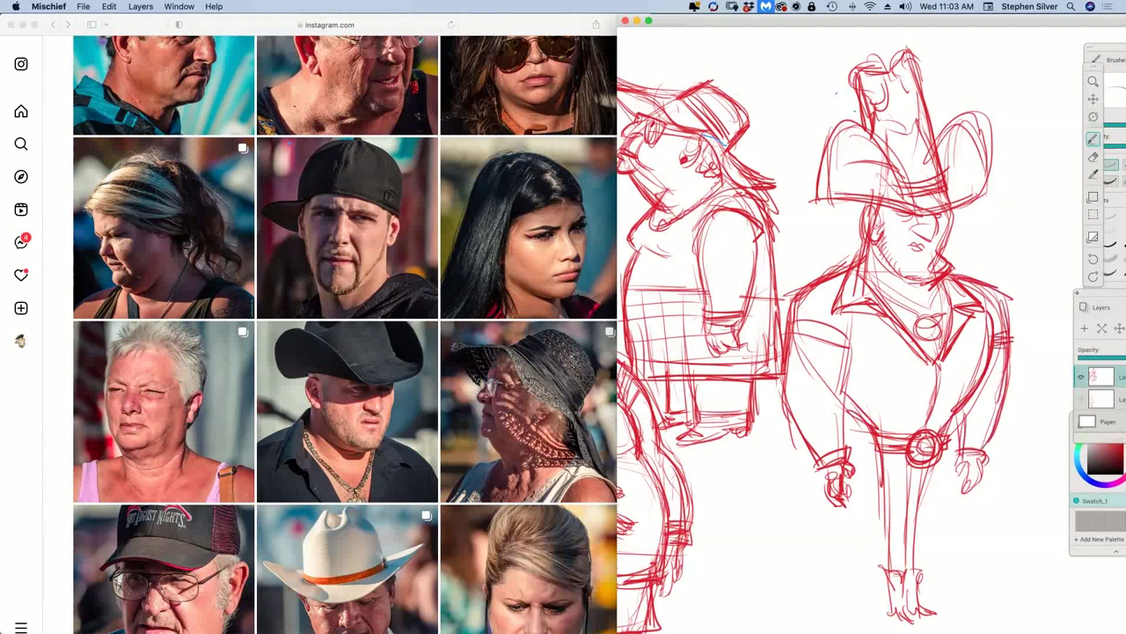
Step: Reinforce the curled hat brim on both sides and extend its lower front edge outward
{"action": "left_click_drag", "start_coordinate": [982, 116], "coordinate": [949, 193]}
{"action": "left_click_drag", "start_coordinate": [833, 132], "coordinate": [915, 179]}
{"action": "left_click_drag", "start_coordinate": [800, 196], "coordinate": [833, 172]}
{"action": "left_click_drag", "start_coordinate": [834, 195], "coordinate": [910, 212]}
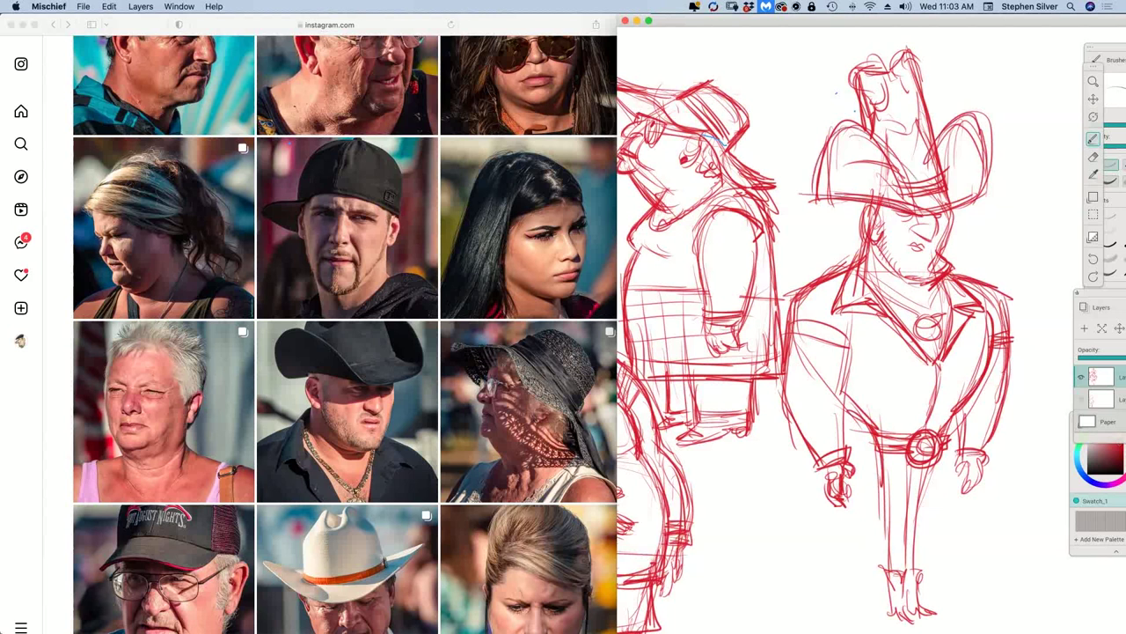
Step: Erase the stray lines where the neck meets the collar, and redraw the collar fold and the back of the neck
{"action": "key", "text": "e"}
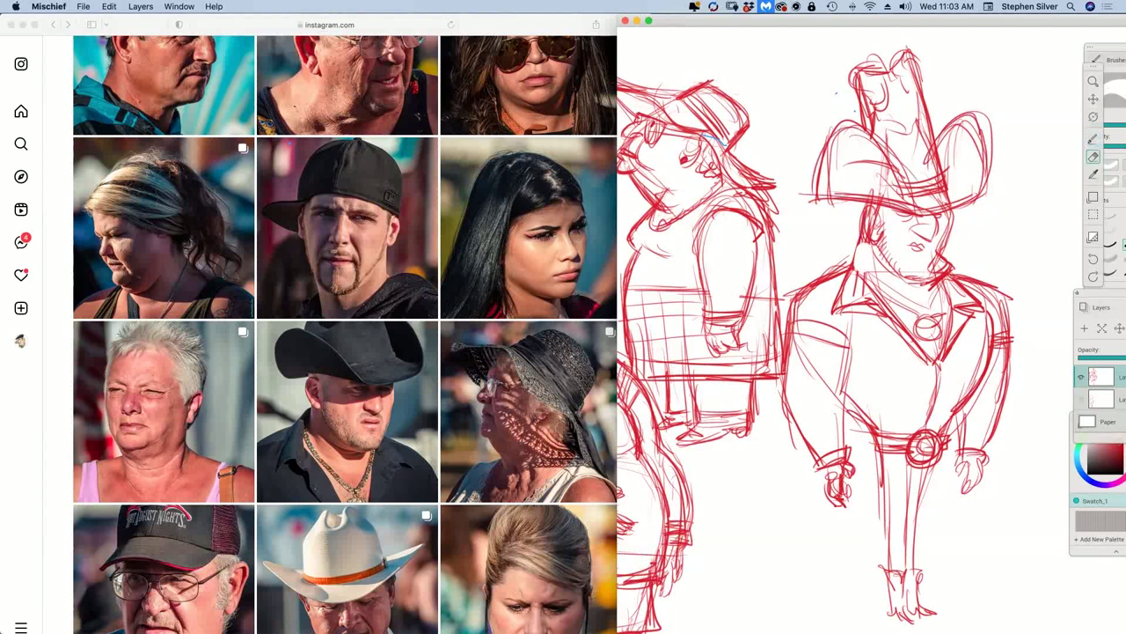
{"action": "left_click_drag", "start_coordinate": [864, 274], "coordinate": [896, 304]}
{"action": "key", "text": "b"}
{"action": "left_click_drag", "start_coordinate": [850, 254], "coordinate": [905, 334]}
{"action": "left_click_drag", "start_coordinate": [851, 249], "coordinate": [883, 303]}
{"action": "left_click_drag", "start_coordinate": [851, 250], "coordinate": [834, 305]}
{"action": "left_click_drag", "start_coordinate": [862, 218], "coordinate": [857, 264]}
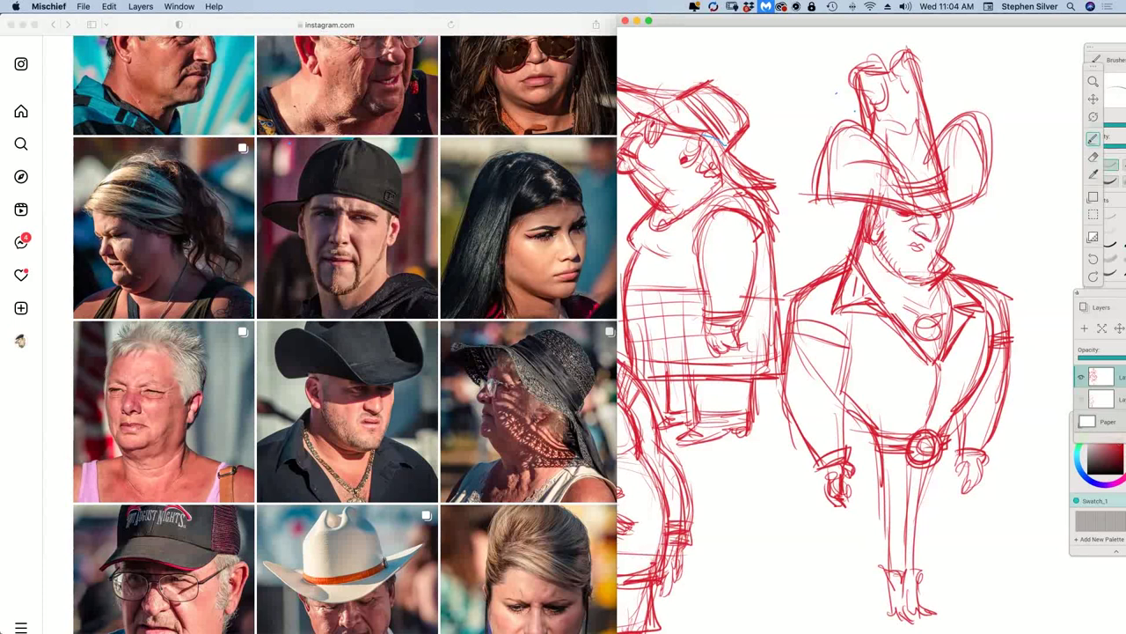
Step: Firm up the jawline and darken the outline of the hat's tall crown
{"action": "left_click_drag", "start_coordinate": [895, 269], "coordinate": [925, 282]}
{"action": "left_click_drag", "start_coordinate": [970, 196], "coordinate": [939, 154]}
{"action": "left_click_drag", "start_coordinate": [854, 65], "coordinate": [865, 134]}
{"action": "mouse_move", "coordinate": [859, 77]}
{"action": "left_mouse_down"}
{"action": "mouse_move", "coordinate": [897, 69]}
{"action": "mouse_move", "coordinate": [903, 50]}
{"action": "left_mouse_up"}
{"action": "left_click_drag", "start_coordinate": [902, 60], "coordinate": [935, 151]}
{"action": "left_click_drag", "start_coordinate": [911, 86], "coordinate": [937, 160]}
Step: Darken the far sleeve, the thin legs and the pointed boots with heavier contour lines
{"action": "mouse_move", "coordinate": [949, 190]}
{"action": "left_mouse_down"}
{"action": "mouse_move", "coordinate": [968, 232]}
{"action": "mouse_move", "coordinate": [940, 253]}
{"action": "mouse_move", "coordinate": [1003, 299]}
{"action": "mouse_move", "coordinate": [972, 367]}
{"action": "mouse_move", "coordinate": [1006, 364]}
{"action": "left_mouse_up"}
{"action": "mouse_move", "coordinate": [972, 395]}
{"action": "left_mouse_down"}
{"action": "mouse_move", "coordinate": [921, 505]}
{"action": "mouse_move", "coordinate": [915, 586]}
{"action": "left_mouse_up"}
{"action": "left_click_drag", "start_coordinate": [904, 489], "coordinate": [907, 603]}
{"action": "mouse_move", "coordinate": [880, 565]}
{"action": "left_mouse_down"}
{"action": "mouse_move", "coordinate": [886, 605]}
{"action": "mouse_move", "coordinate": [917, 626]}
{"action": "left_mouse_up"}
{"action": "left_click_drag", "start_coordinate": [908, 614], "coordinate": [920, 630]}
{"action": "left_click_drag", "start_coordinate": [916, 466], "coordinate": [912, 554]}
{"action": "left_click_drag", "start_coordinate": [915, 524], "coordinate": [909, 549]}
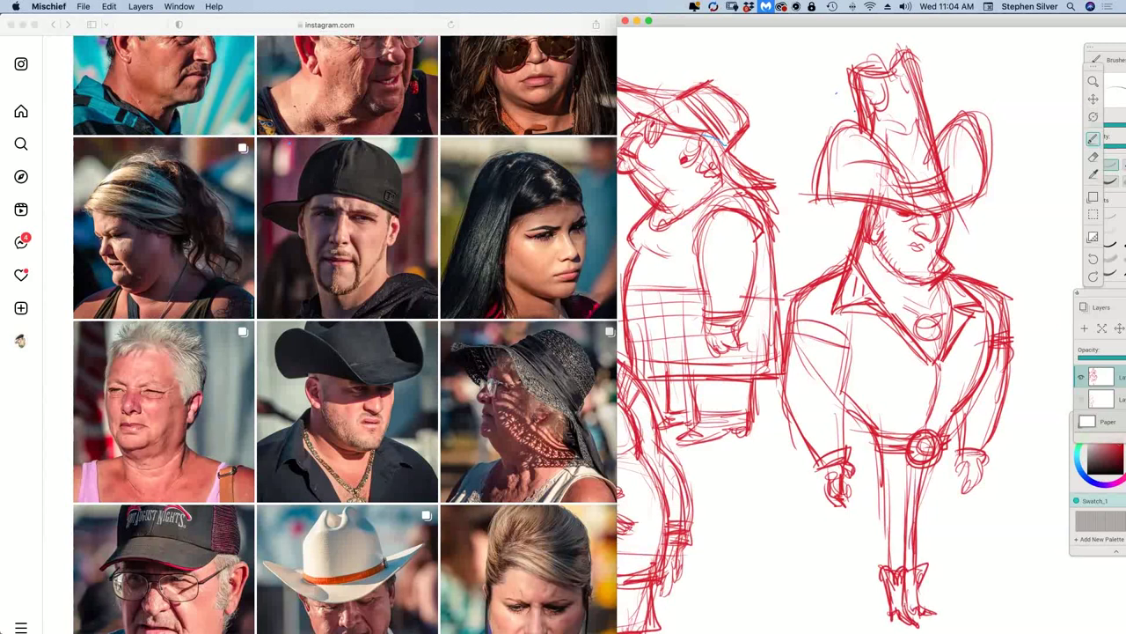
Step: Erase and redraw the cowboy's eye beneath the brim, and trim the lines around the chin
{"action": "key", "text": "e"}
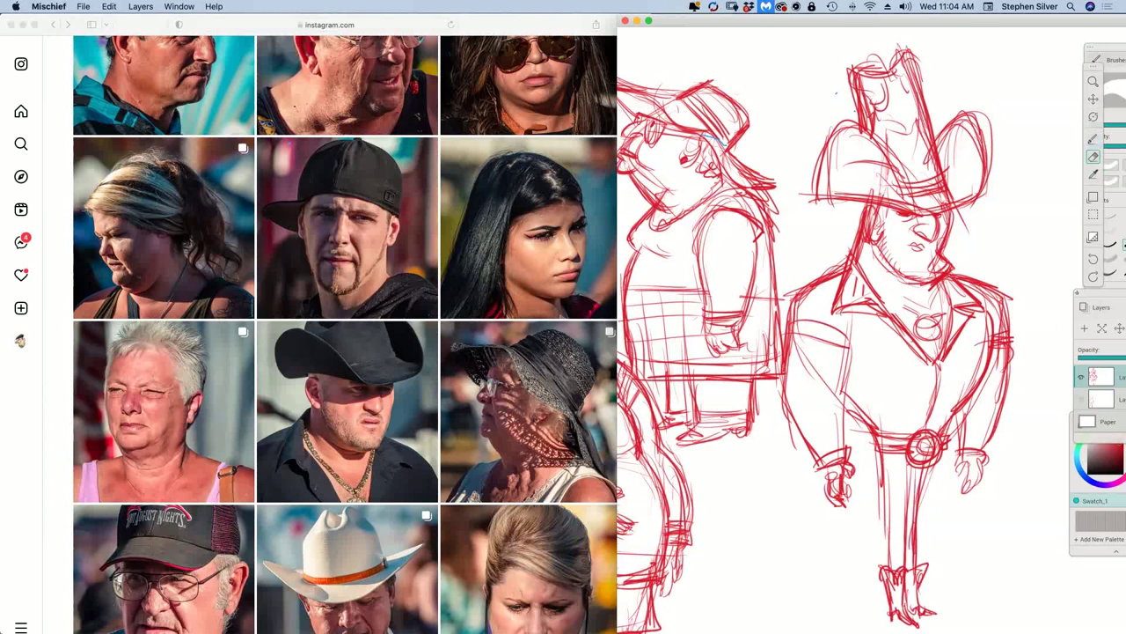
{"action": "left_click_drag", "start_coordinate": [896, 214], "coordinate": [908, 216]}
{"action": "key", "text": "b"}
{"action": "mouse_move", "coordinate": [882, 207]}
{"action": "left_mouse_down"}
{"action": "mouse_move", "coordinate": [931, 215]}
{"action": "mouse_move", "coordinate": [915, 219]}
{"action": "left_mouse_up"}
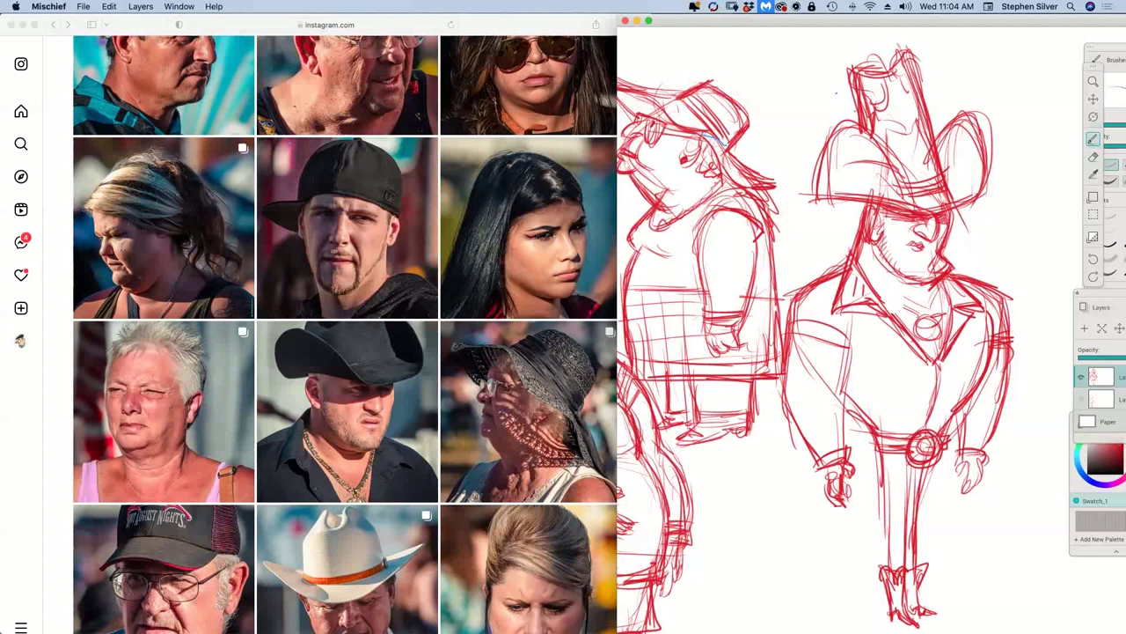
{"action": "key", "text": "e"}
{"action": "mouse_move", "coordinate": [935, 255]}
{"action": "left_mouse_down"}
{"action": "mouse_move", "coordinate": [931, 271]}
{"action": "mouse_move", "coordinate": [940, 266]}
{"action": "left_mouse_up"}
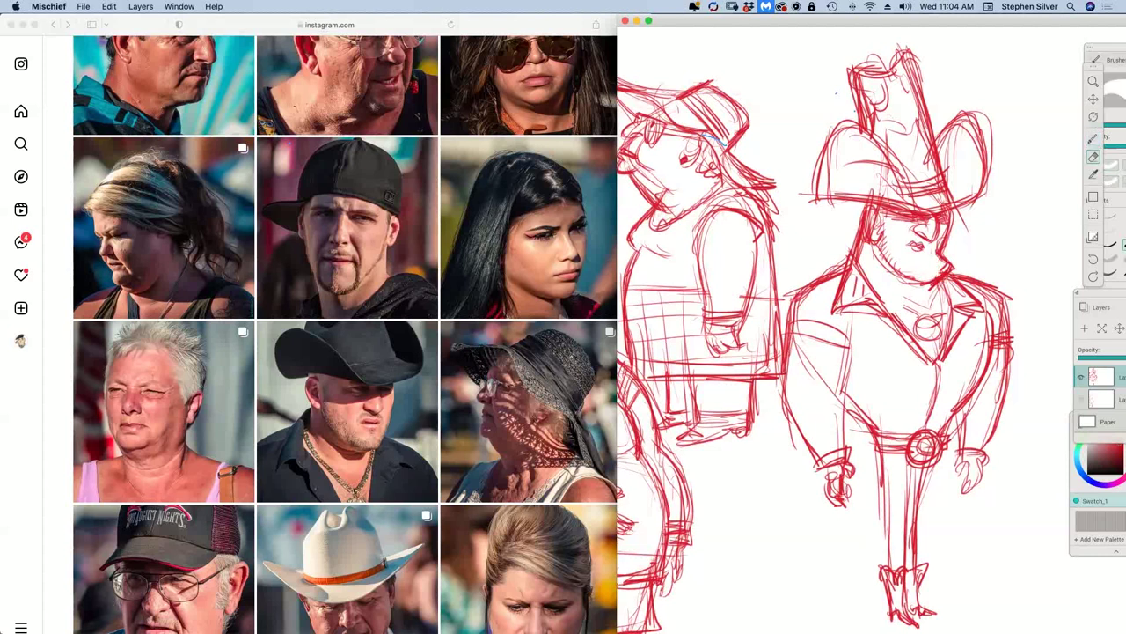
{"action": "key", "text": "b"}
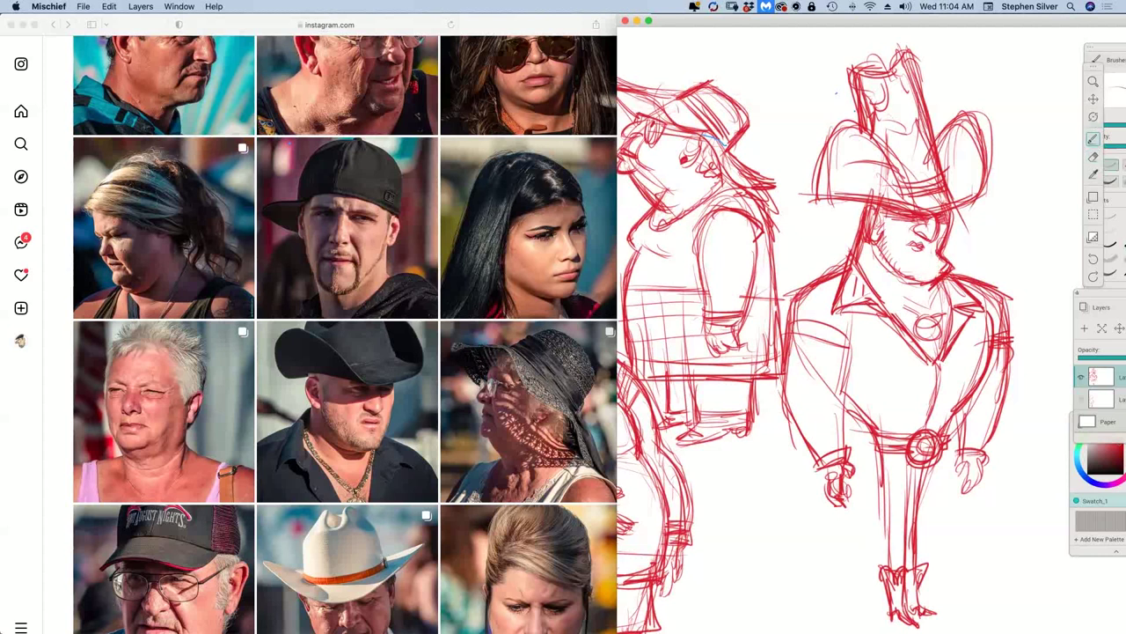
Step: Review the whole character lineup, from the small early sketches to the finished cowboy figure
{"action": "left_click", "coordinate": [1094, 101]}
{"action": "left_click_drag", "start_coordinate": [946, 207], "coordinate": [942, 210]}
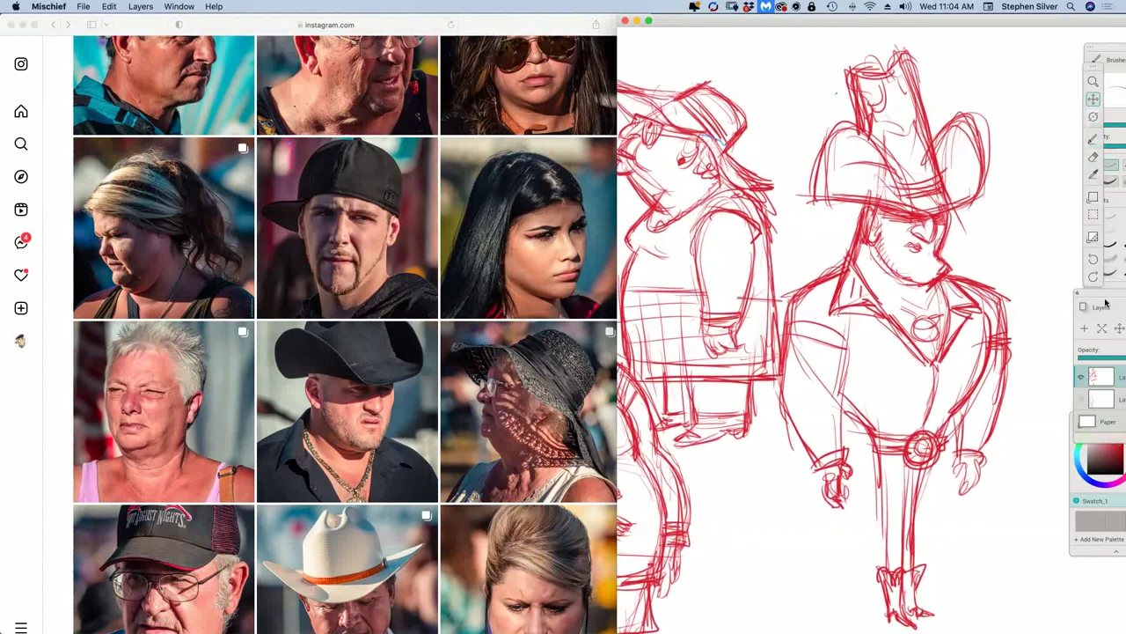
{"action": "left_click", "coordinate": [1102, 328]}
{"action": "mouse_move", "coordinate": [856, 286]}
{"action": "left_mouse_down"}
{"action": "mouse_move", "coordinate": [804, 435]}
{"action": "mouse_move", "coordinate": [892, 398]}
{"action": "left_mouse_up"}
{"action": "key", "text": "space"}
{"action": "scroll", "coordinate": [891, 398], "scroll_direction": "left", "scroll_amount": 6}
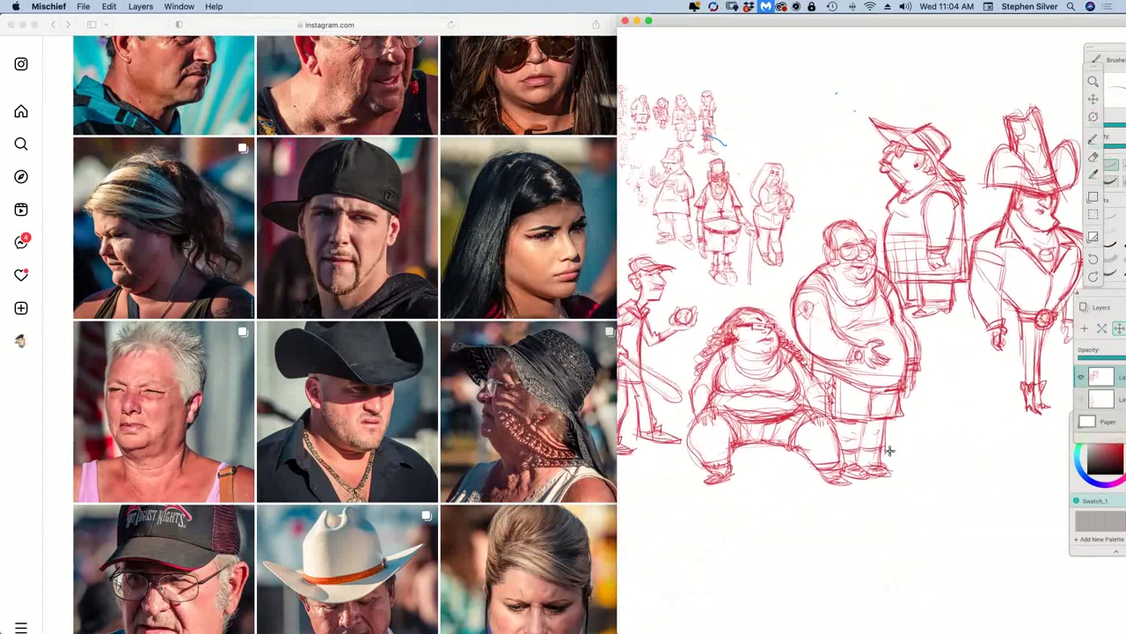
{"action": "scroll", "coordinate": [790, 254], "scroll_direction": "up", "scroll_amount": 5}
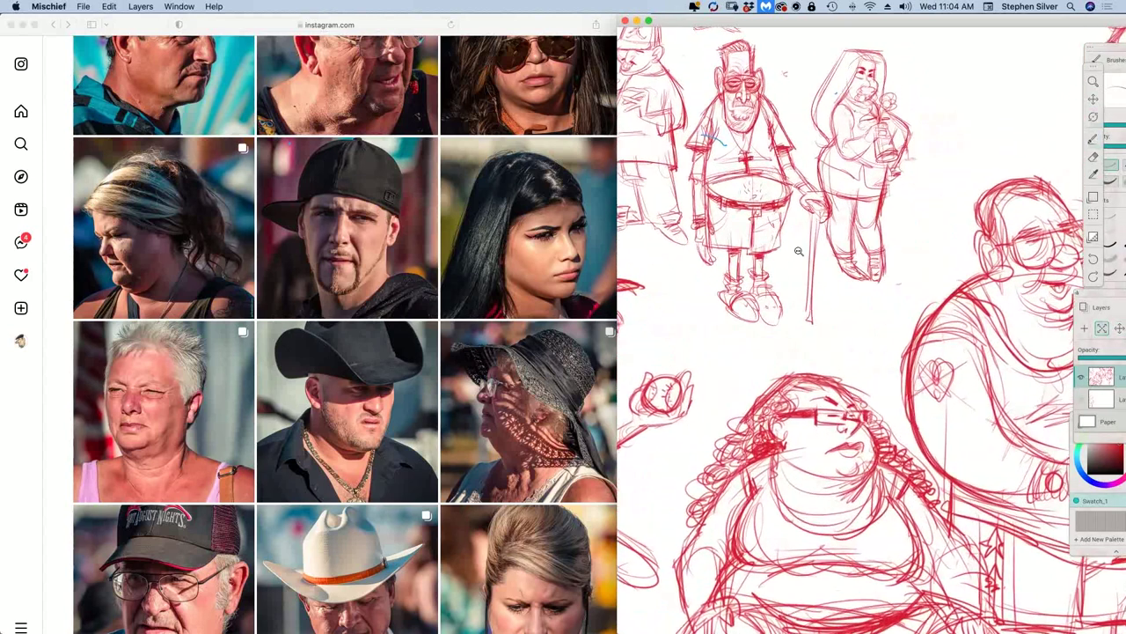
{"action": "mouse_move", "coordinate": [818, 311]}
{"action": "left_mouse_down"}
{"action": "mouse_move", "coordinate": [927, 493]}
{"action": "mouse_move", "coordinate": [990, 568]}
{"action": "left_mouse_up"}
{"action": "left_click", "coordinate": [1101, 328]}
{"action": "left_click_drag", "start_coordinate": [889, 528], "coordinate": [871, 422]}
{"action": "scroll", "coordinate": [872, 420], "scroll_direction": "down", "scroll_amount": 5}
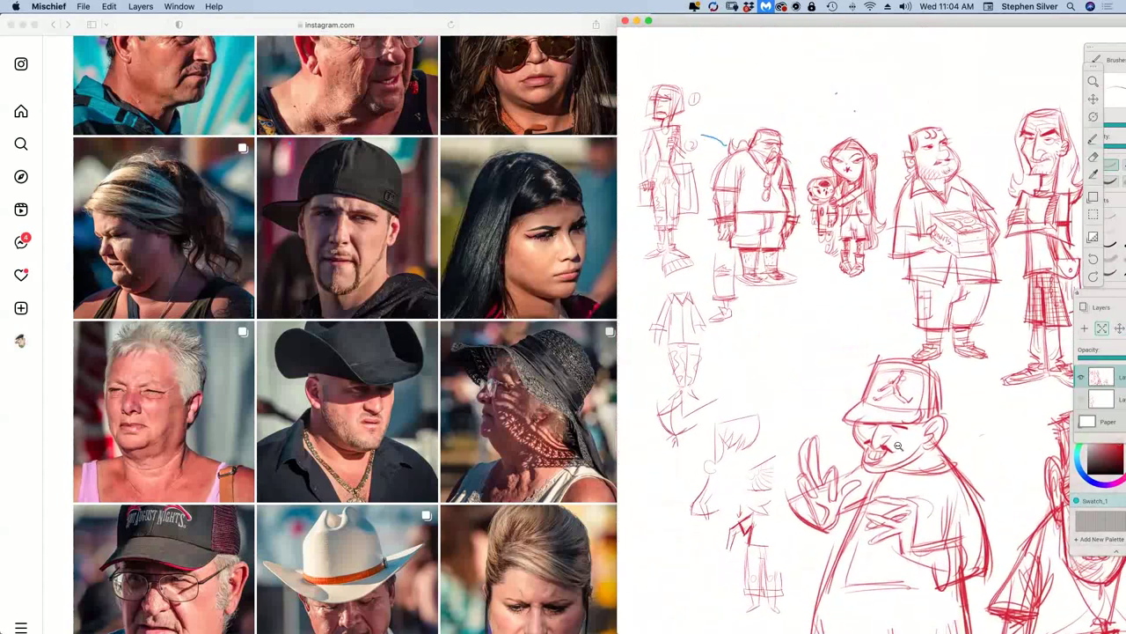
{"action": "scroll", "coordinate": [891, 442], "scroll_direction": "down", "scroll_amount": 3}
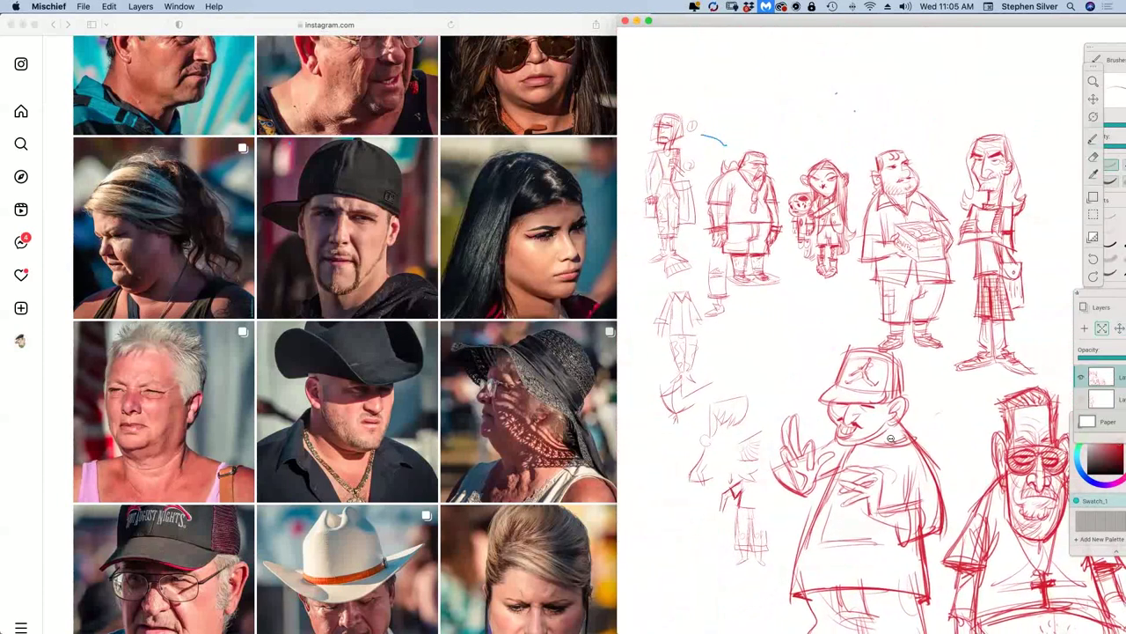
{"action": "left_click_drag", "start_coordinate": [906, 454], "coordinate": [882, 398]}
{"action": "mouse_move", "coordinate": [877, 467]}
{"action": "left_mouse_down"}
{"action": "mouse_move", "coordinate": [868, 480]}
{"action": "mouse_move", "coordinate": [890, 468]}
{"action": "mouse_move", "coordinate": [904, 488]}
{"action": "left_mouse_up"}
{"action": "scroll", "coordinate": [903, 488], "scroll_direction": "down", "scroll_amount": 10}
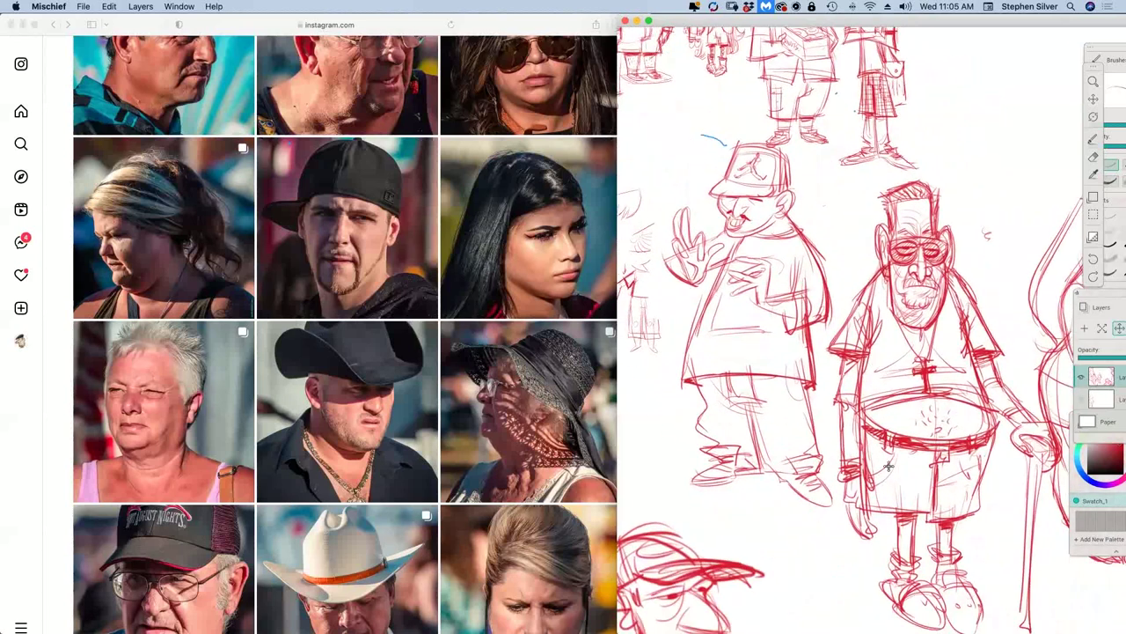
{"action": "scroll", "coordinate": [890, 434], "scroll_direction": "down", "scroll_amount": 10}
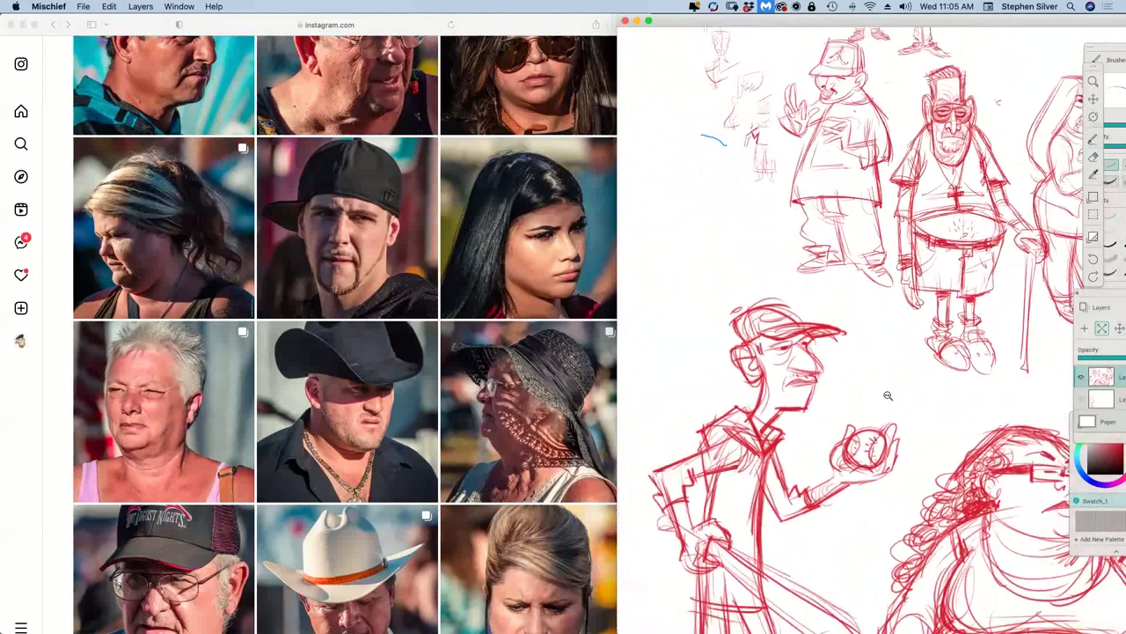
{"action": "scroll", "coordinate": [860, 402], "scroll_direction": "down", "scroll_amount": 5}
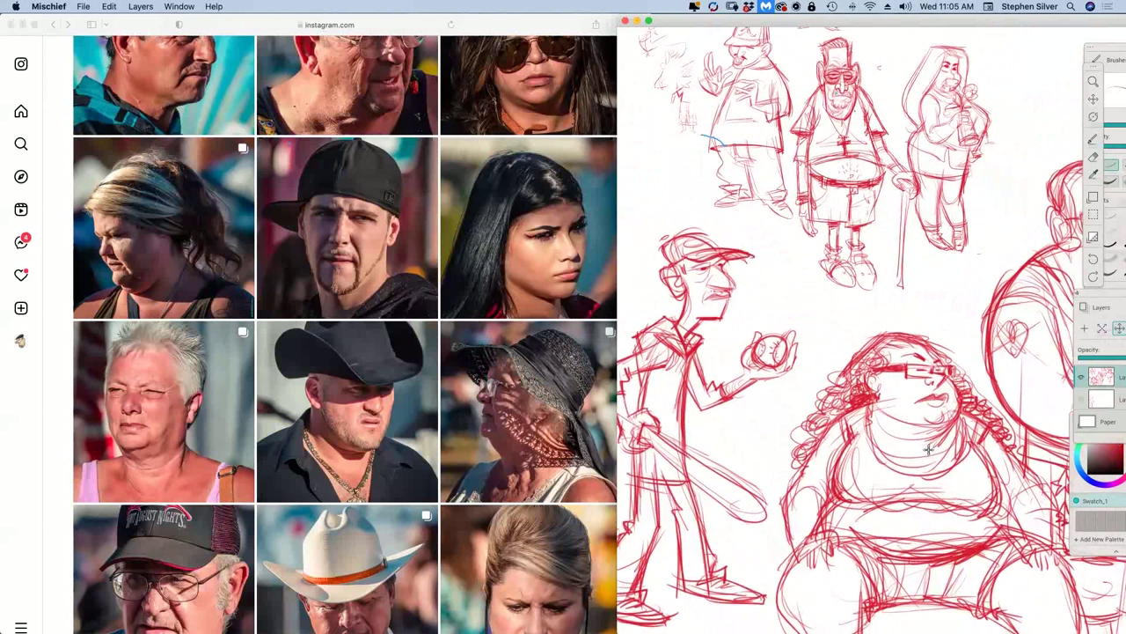
{"action": "scroll", "coordinate": [987, 424], "scroll_direction": "right", "scroll_amount": 10}
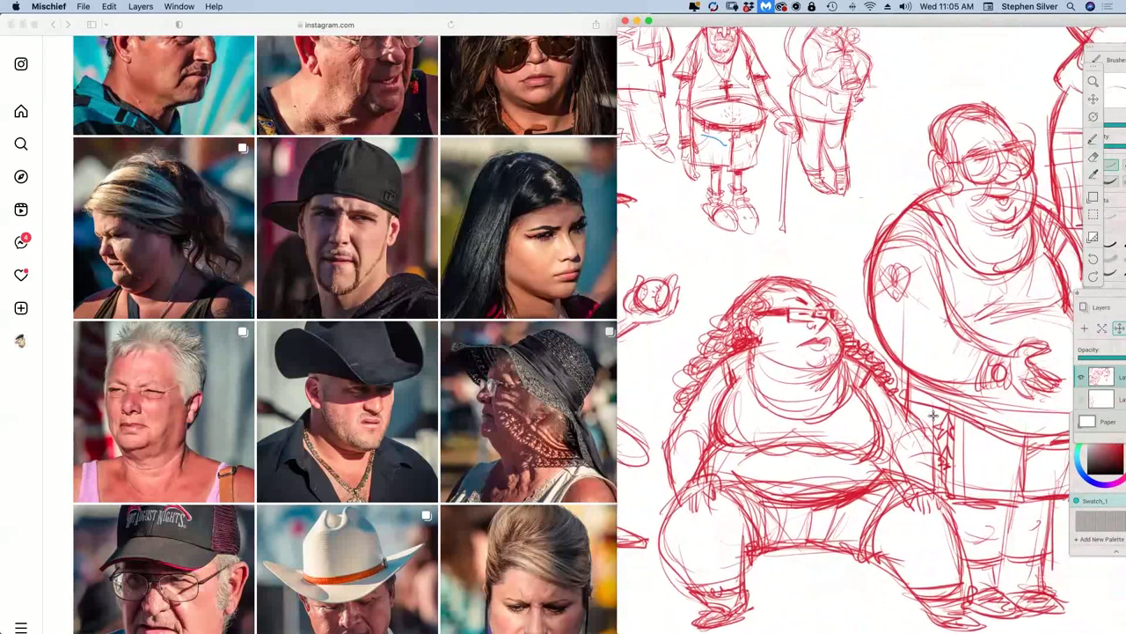
{"action": "scroll", "coordinate": [934, 477], "scroll_direction": "down", "scroll_amount": 10}
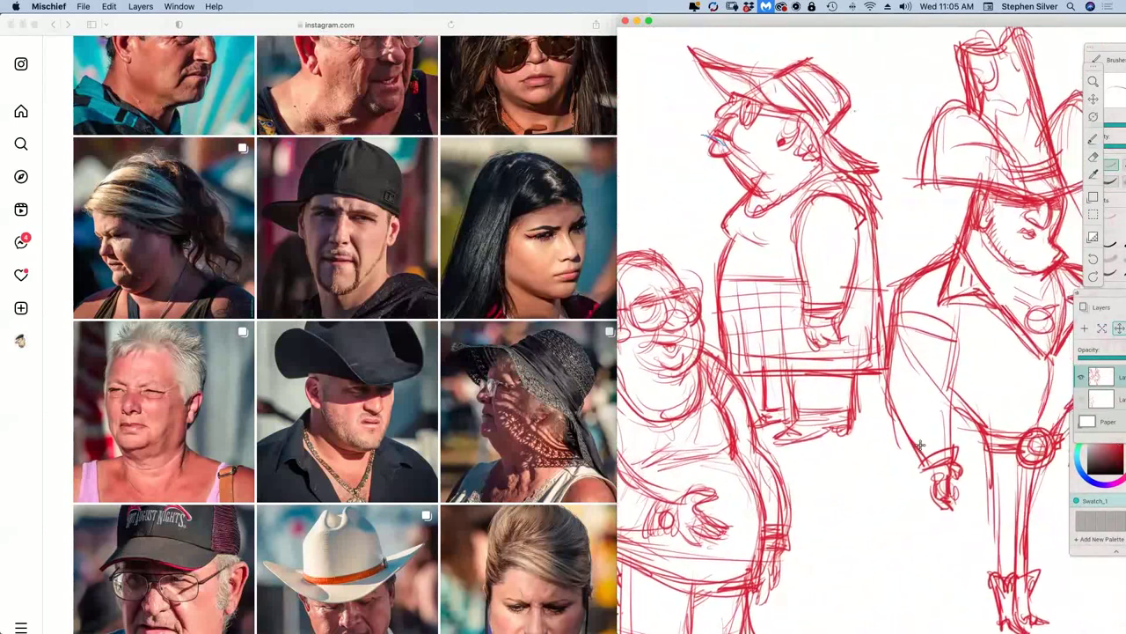
{"action": "scroll", "coordinate": [912, 411], "scroll_direction": "up", "scroll_amount": 5}
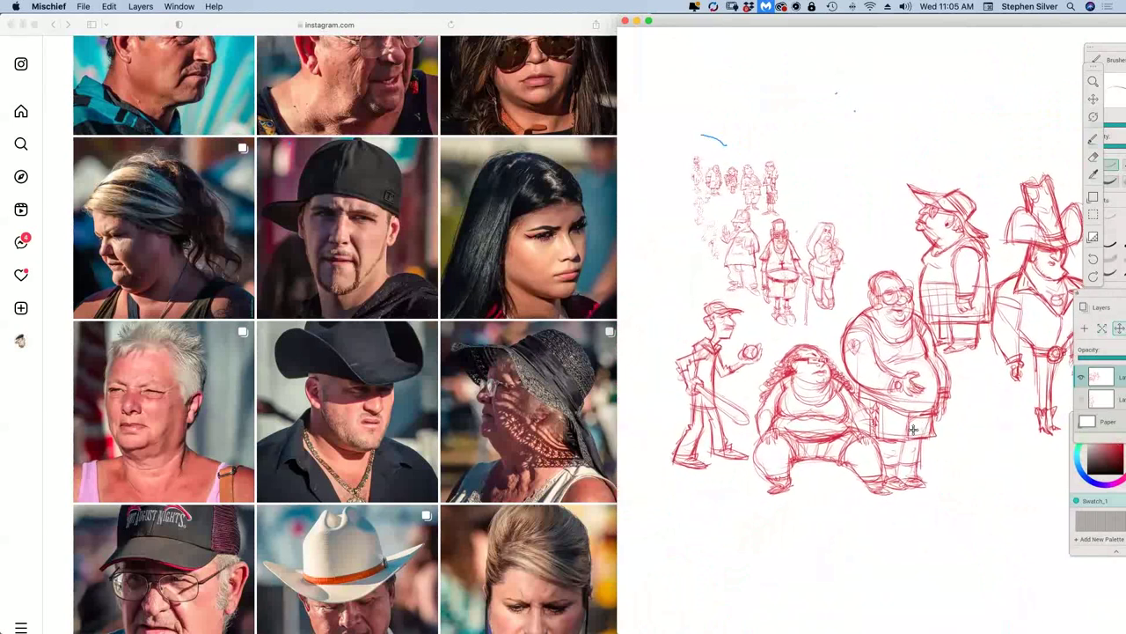